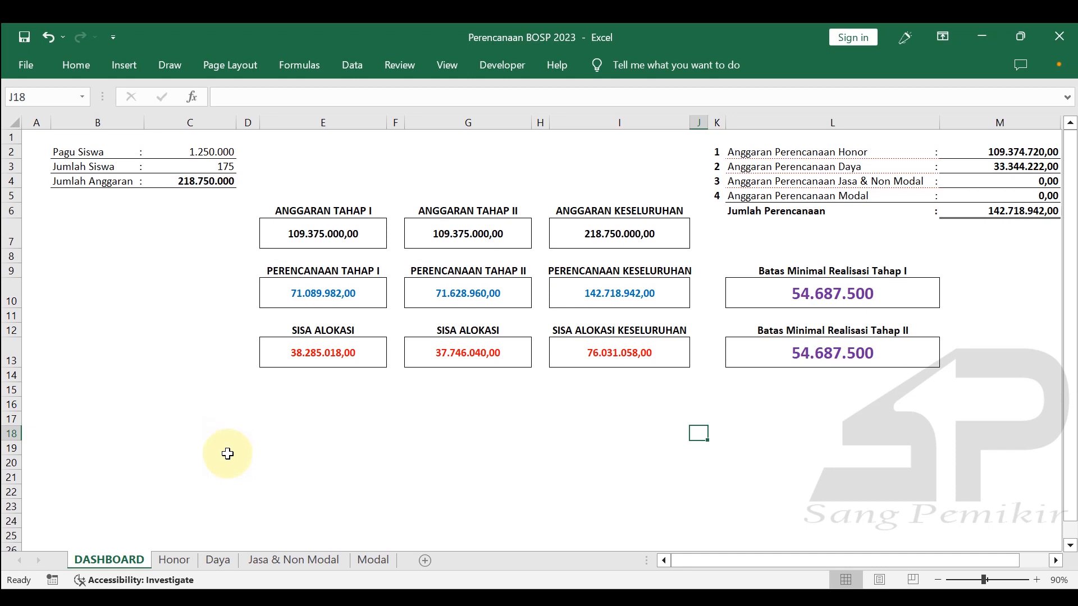
- Open the Daya sheet and review the monthly electricity, Telkom and water bill amounts, comparing filled and empty rows
left_click(220, 561)
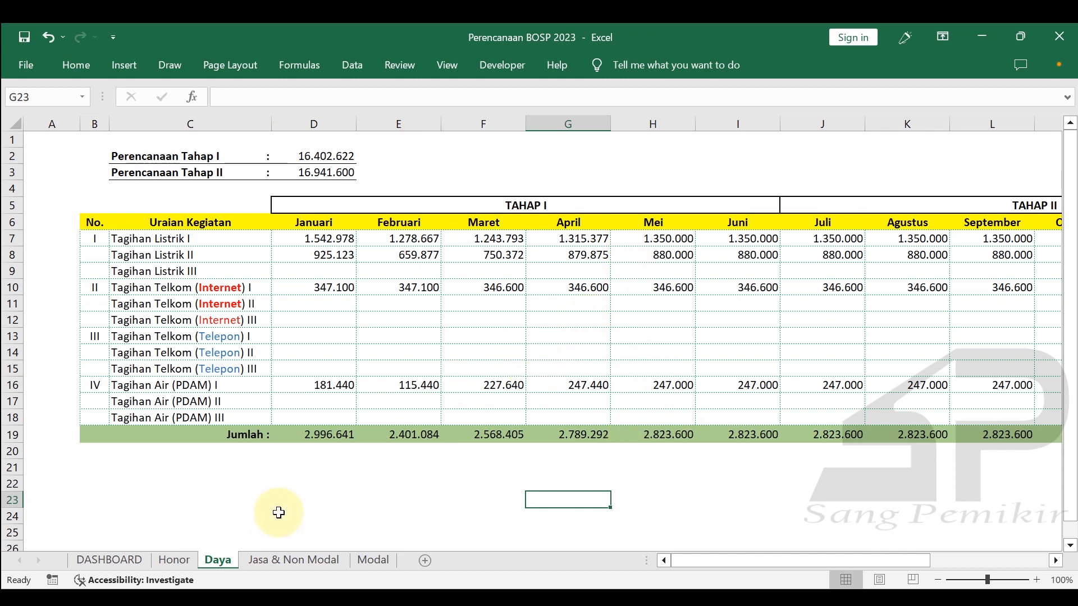
left_click(724, 479)
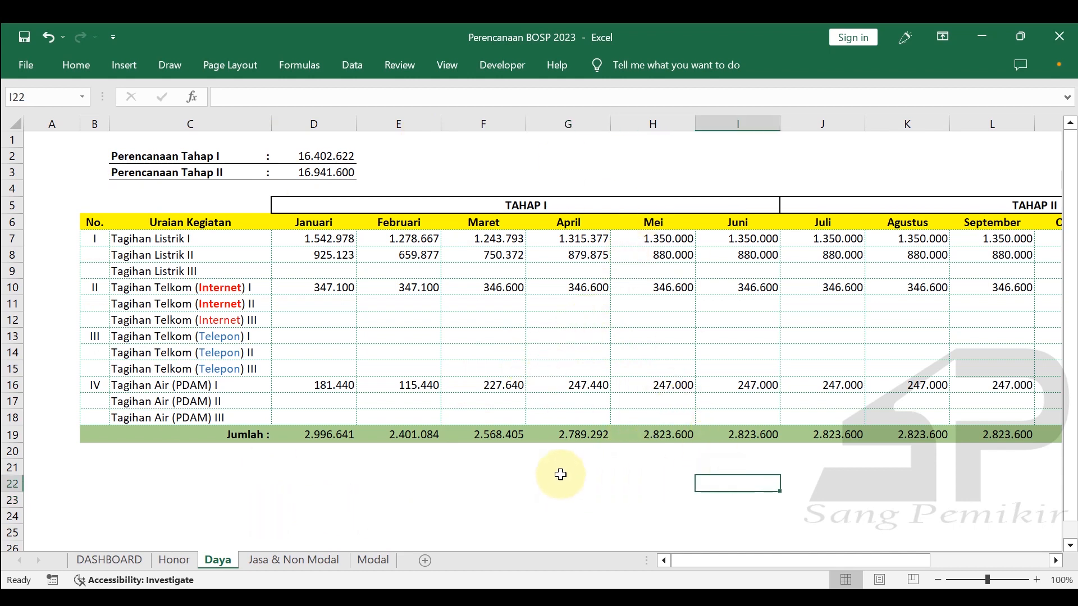
left_click_drag(749, 559, 674, 556)
left_click(482, 489)
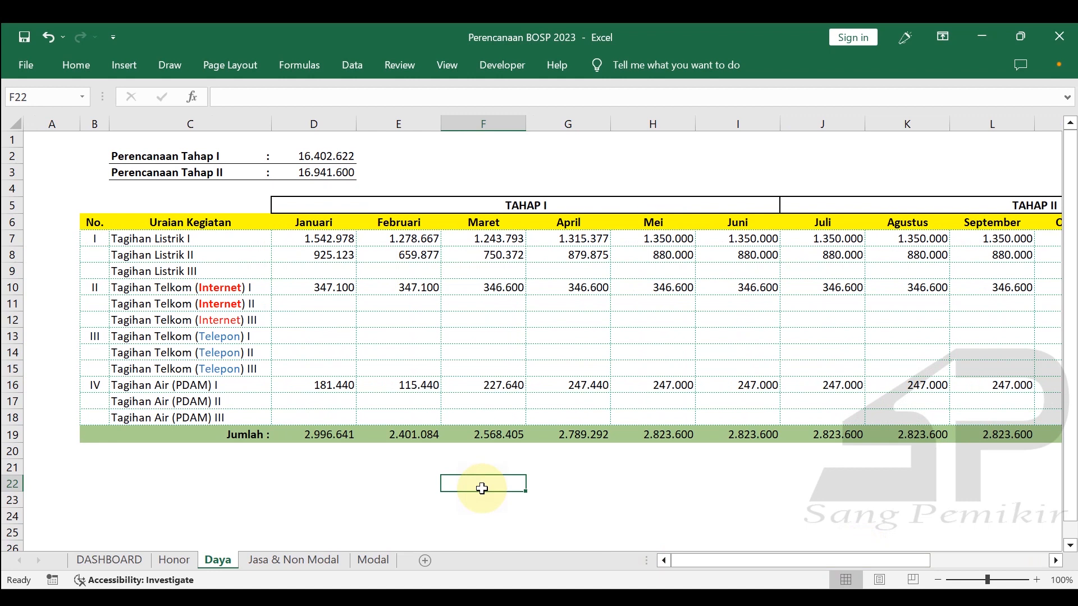
left_click(399, 488)
left_click_drag(355, 242, 1011, 395)
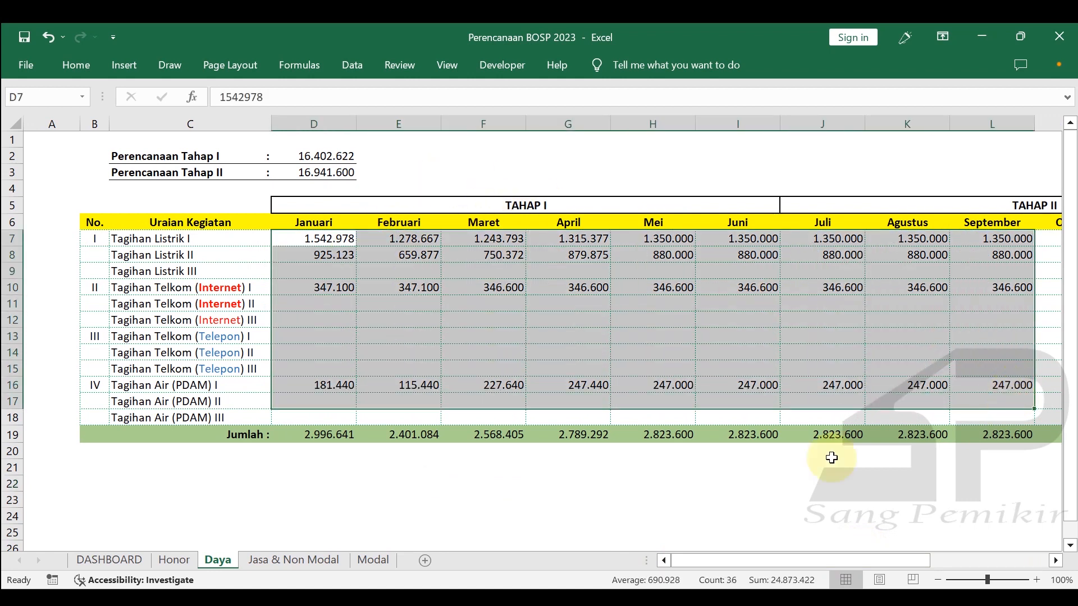
left_click(686, 487)
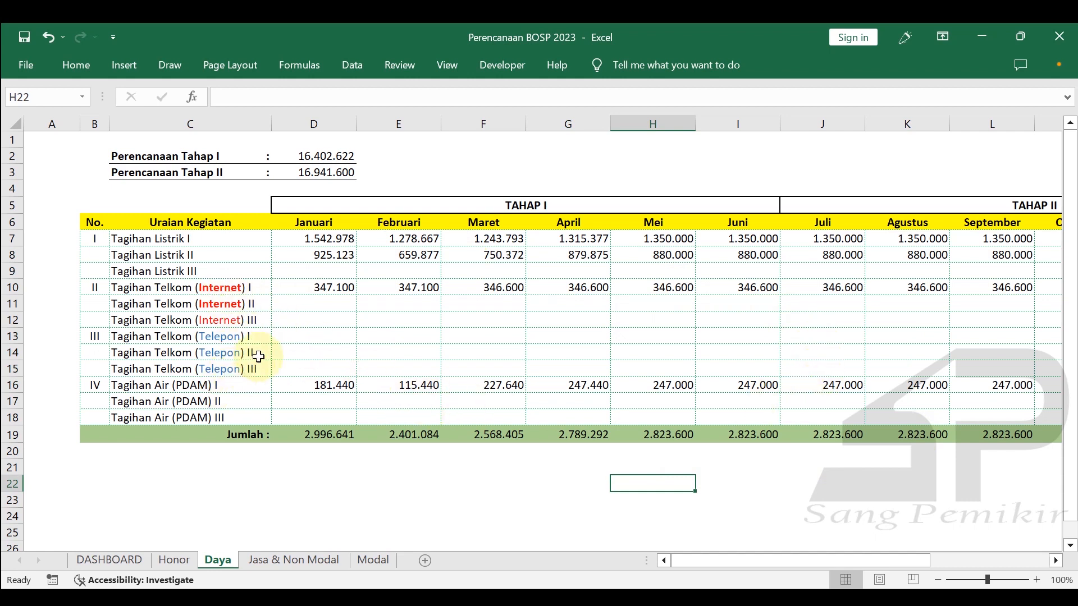
left_click_drag(284, 339, 494, 339)
left_click(549, 337)
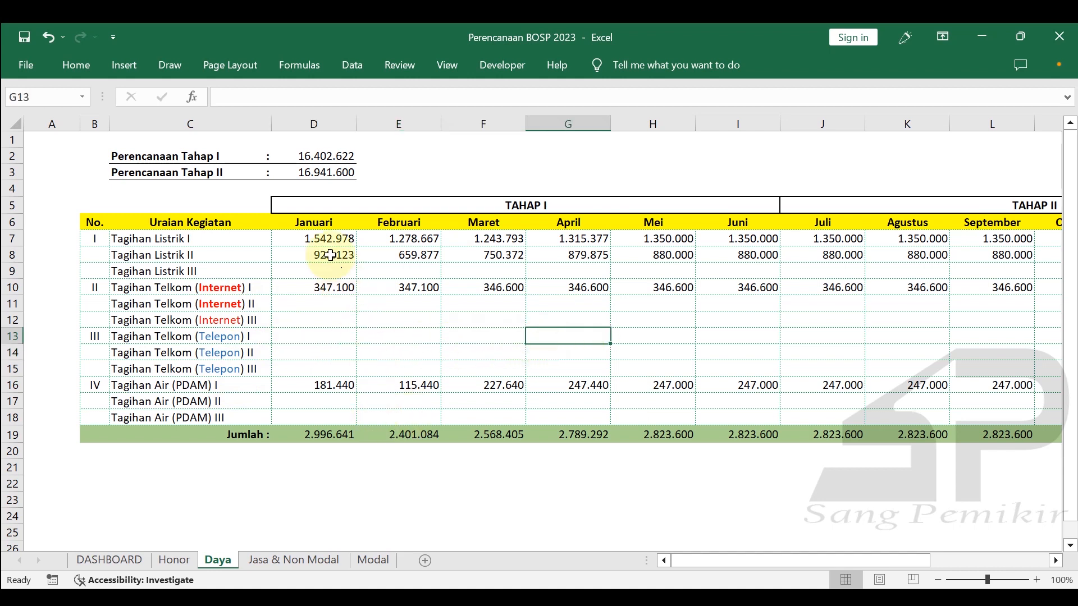
left_click_drag(328, 238, 548, 234)
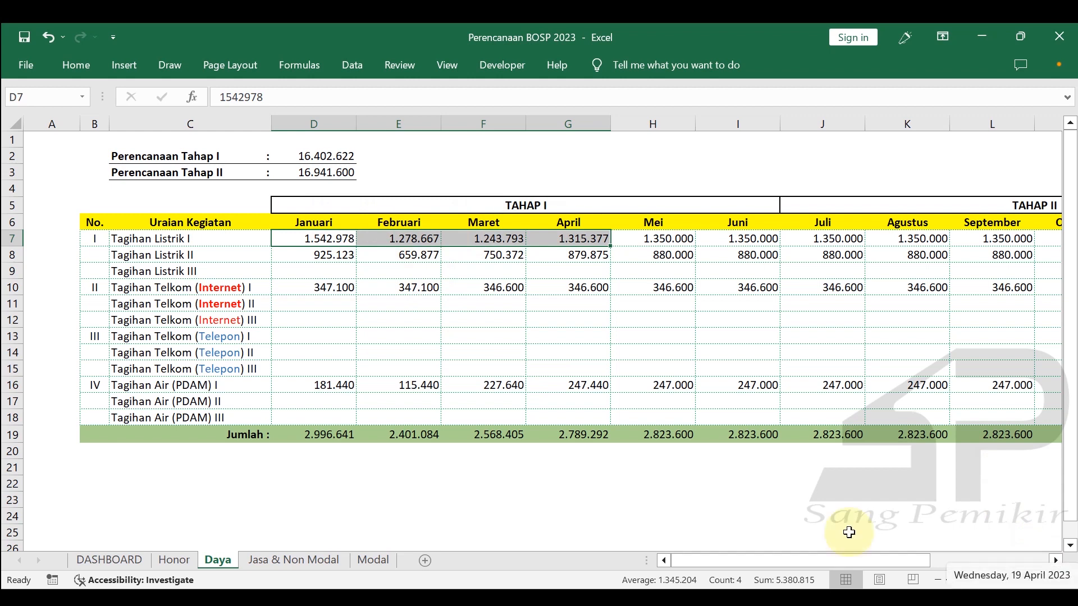
left_click(319, 285)
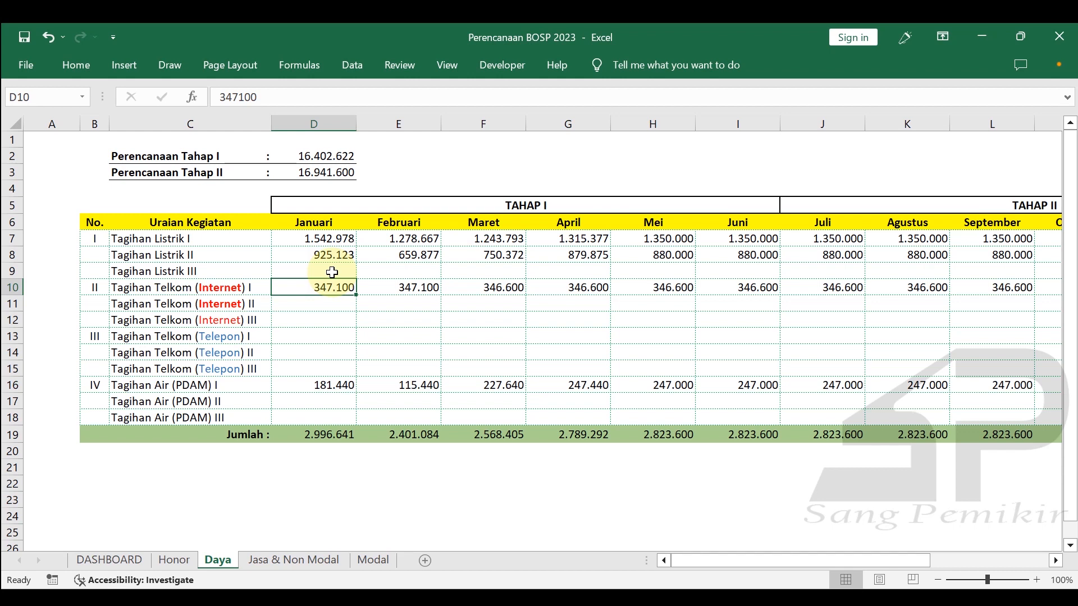
left_click(333, 273)
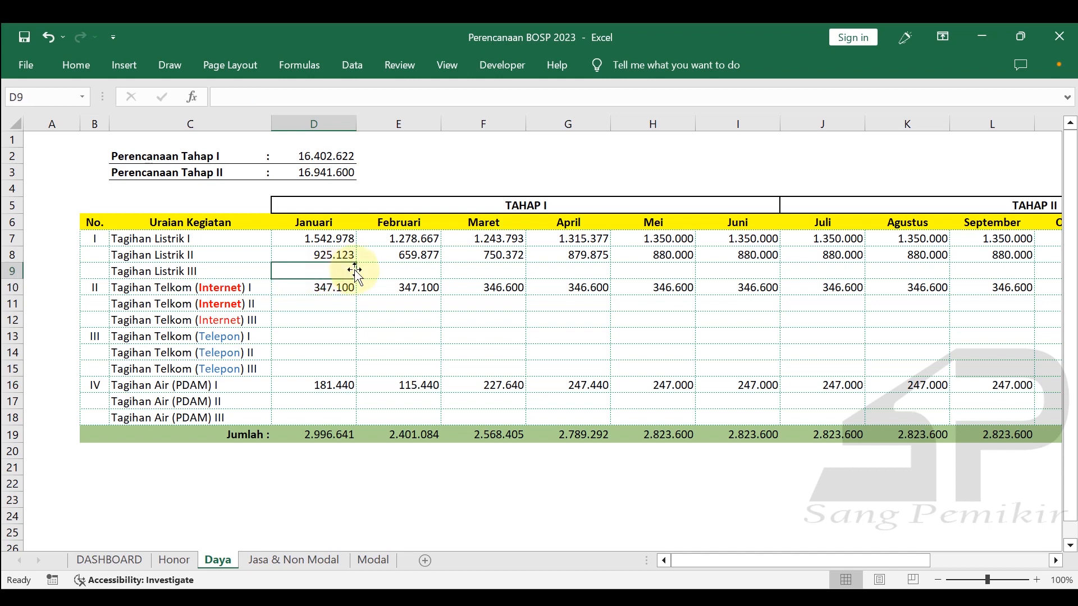
left_click_drag(329, 242, 578, 243)
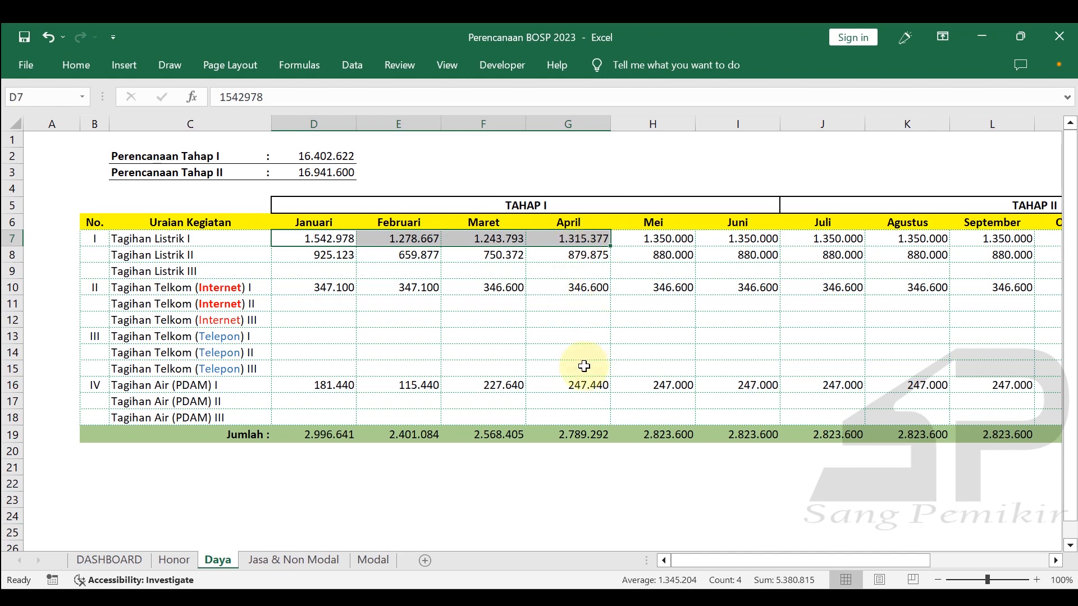
left_click(551, 514)
- Examine how the Daya budget months are divided between TAHAP I and TAHAP II, especially Januari to Juni and the Juli column
left_click_drag(340, 209, 351, 414)
left_click_drag(867, 206, 890, 409)
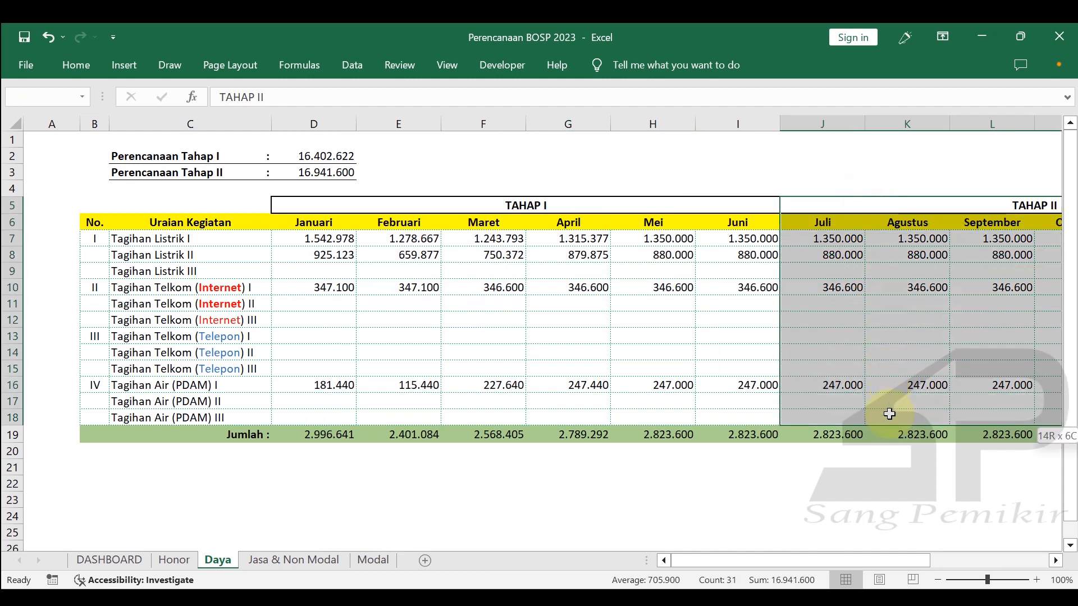
left_click(653, 467)
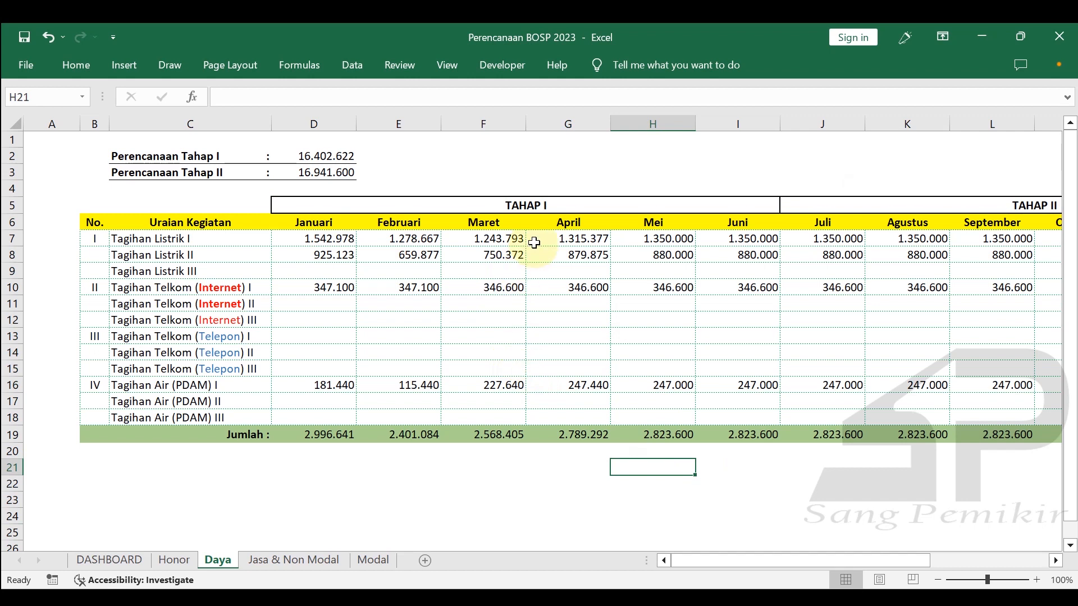
left_click(345, 222)
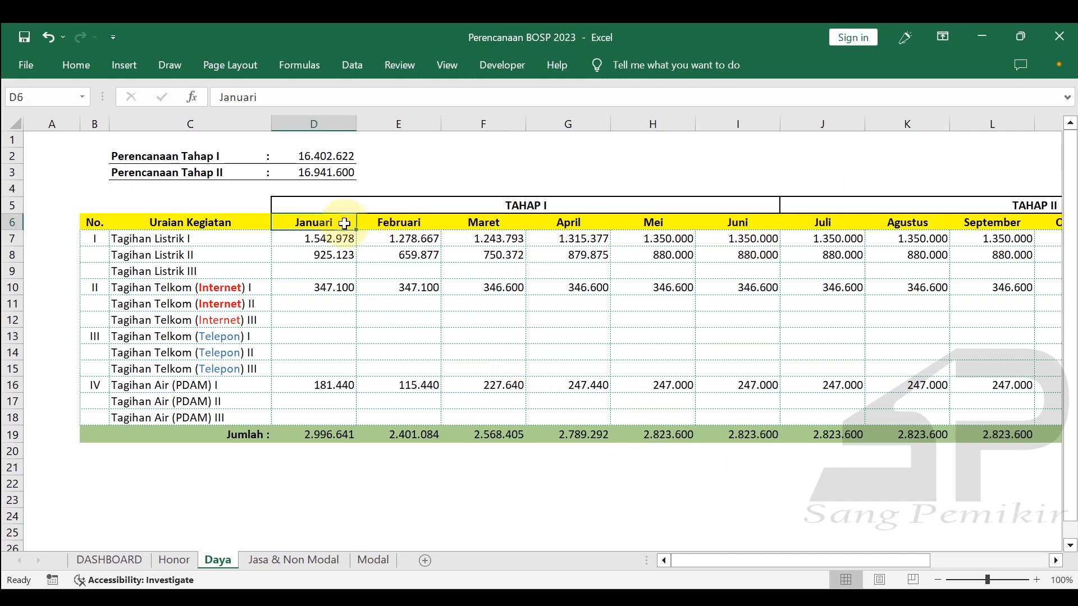
left_click(751, 221)
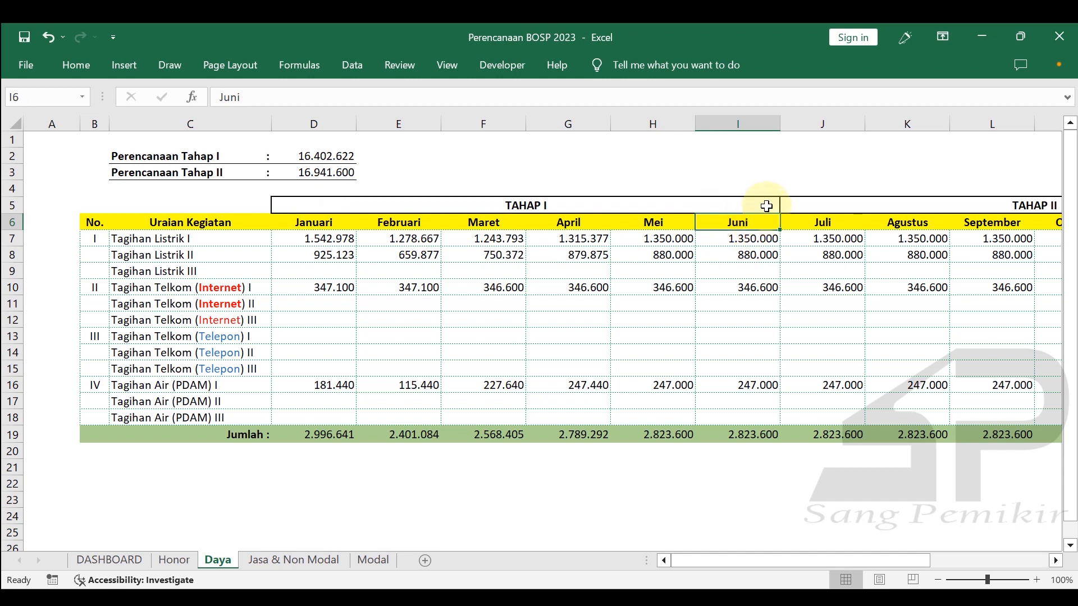
left_click(766, 206)
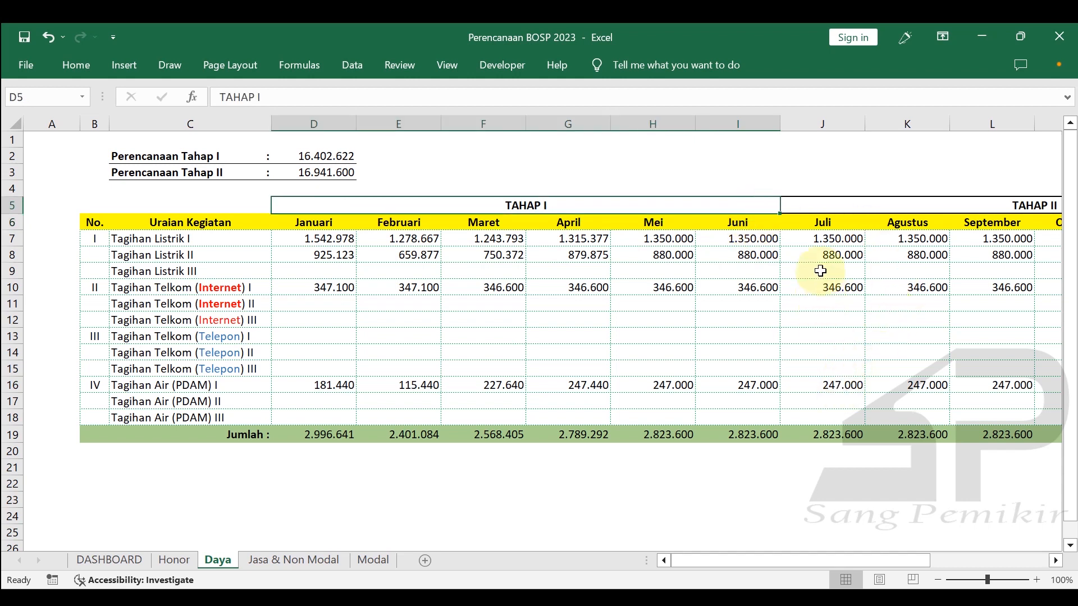
left_click(830, 119)
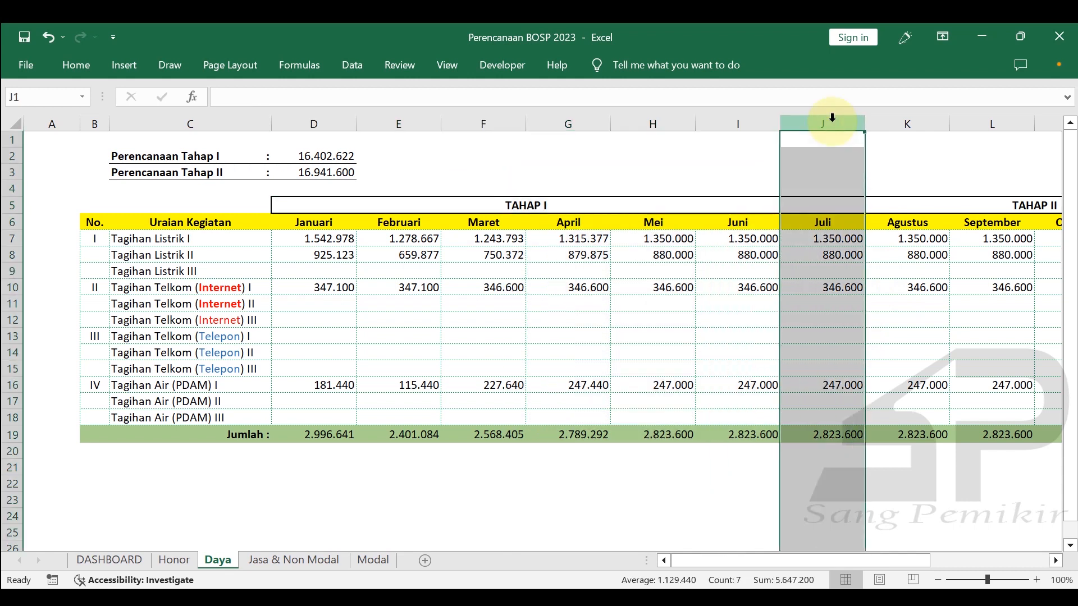
left_click_drag(345, 224, 741, 223)
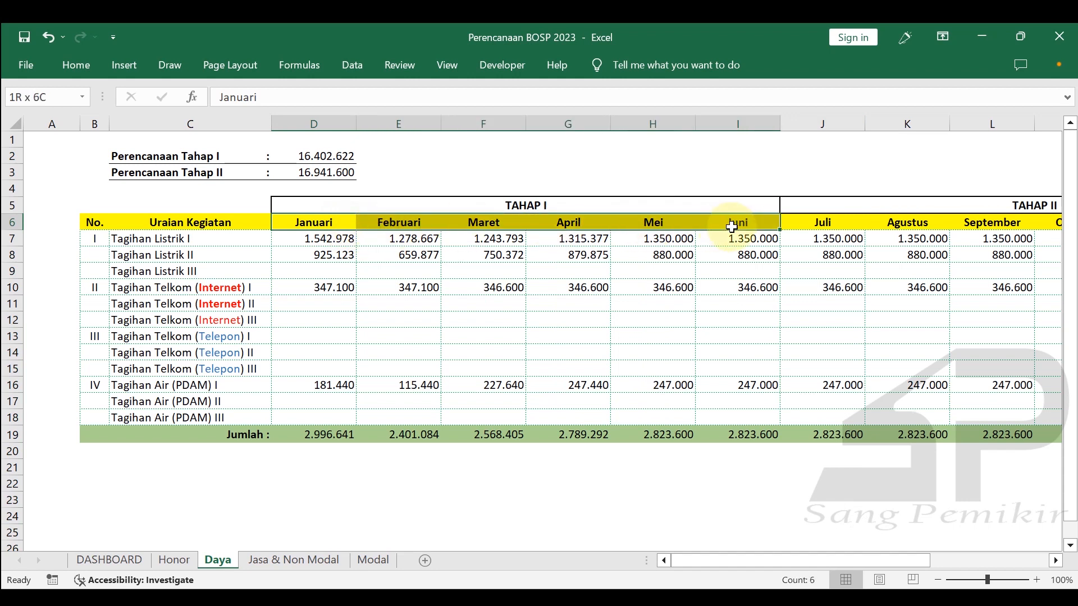
left_click(844, 125)
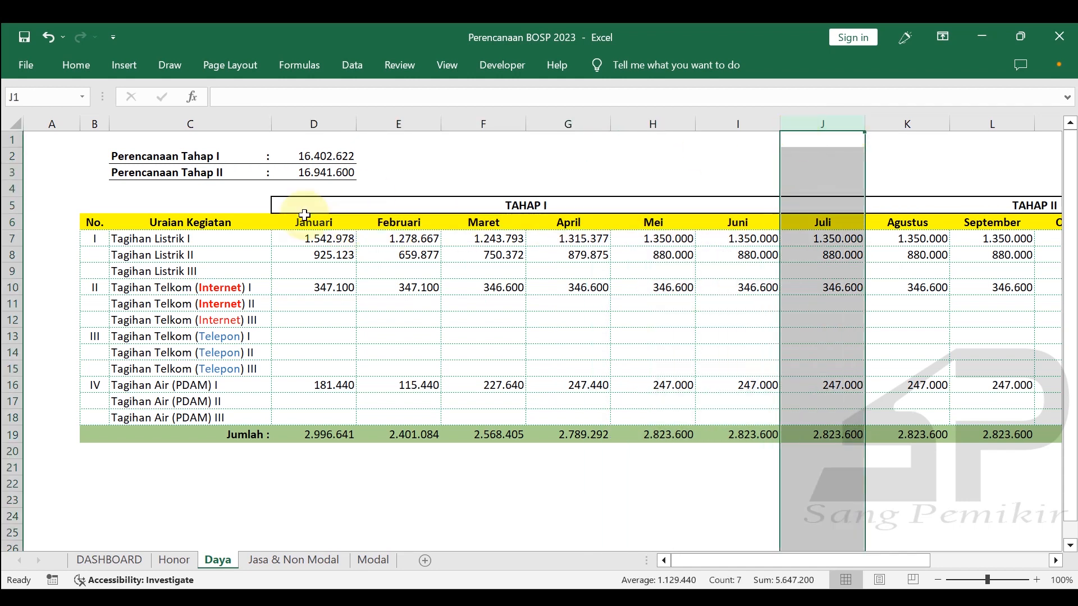
left_click_drag(306, 222, 721, 221)
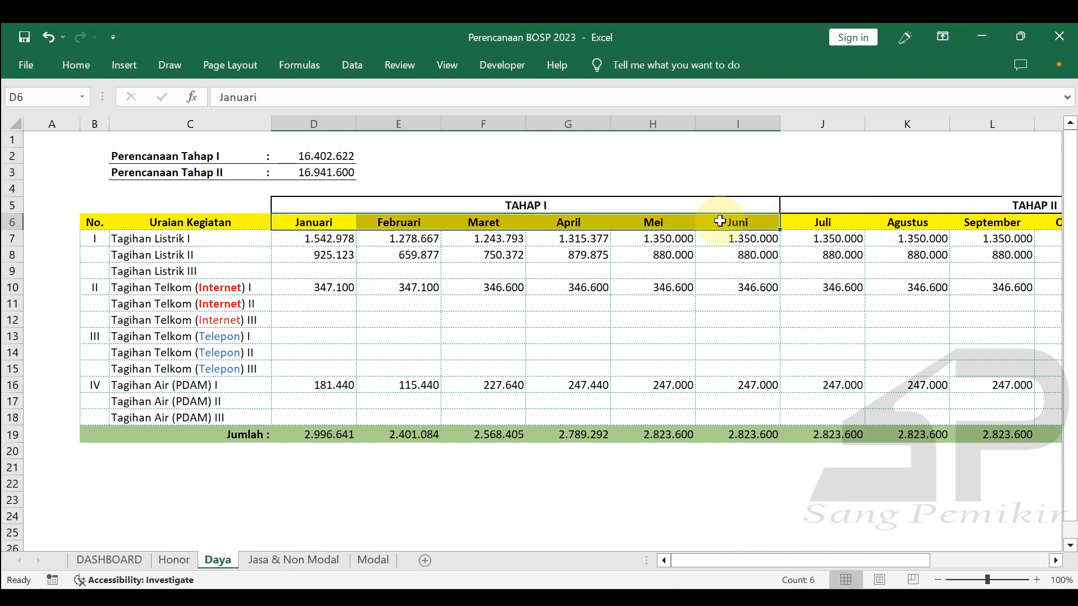
- Review the Daya rows for Tagihan Listrik, Tagihan Telkom Internet and Telepon, and Tagihan Air (PDAM) across the first months
left_click(455, 288)
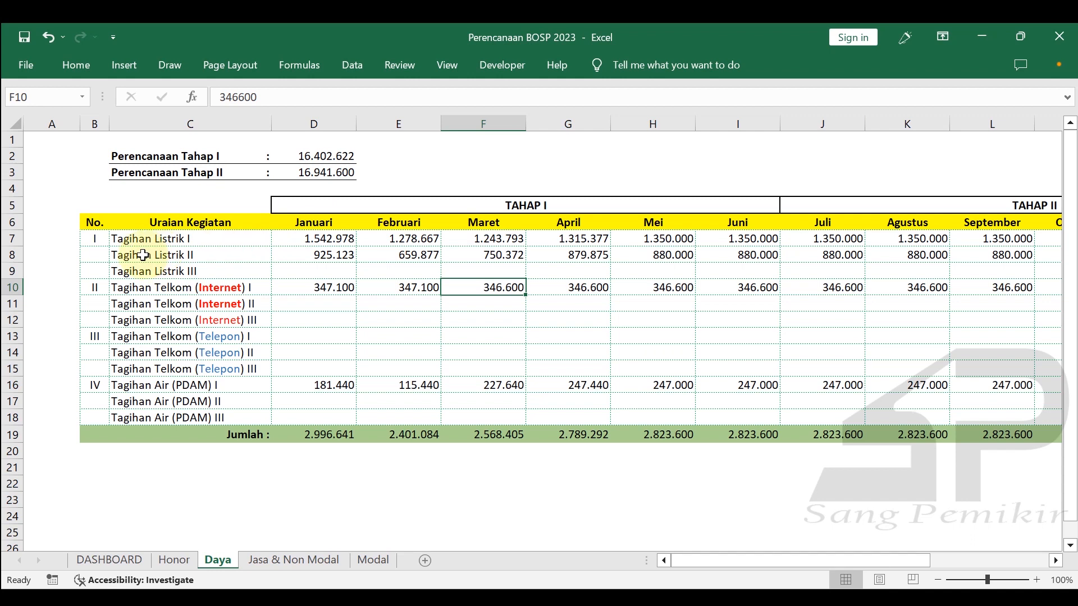
left_click_drag(145, 239, 684, 240)
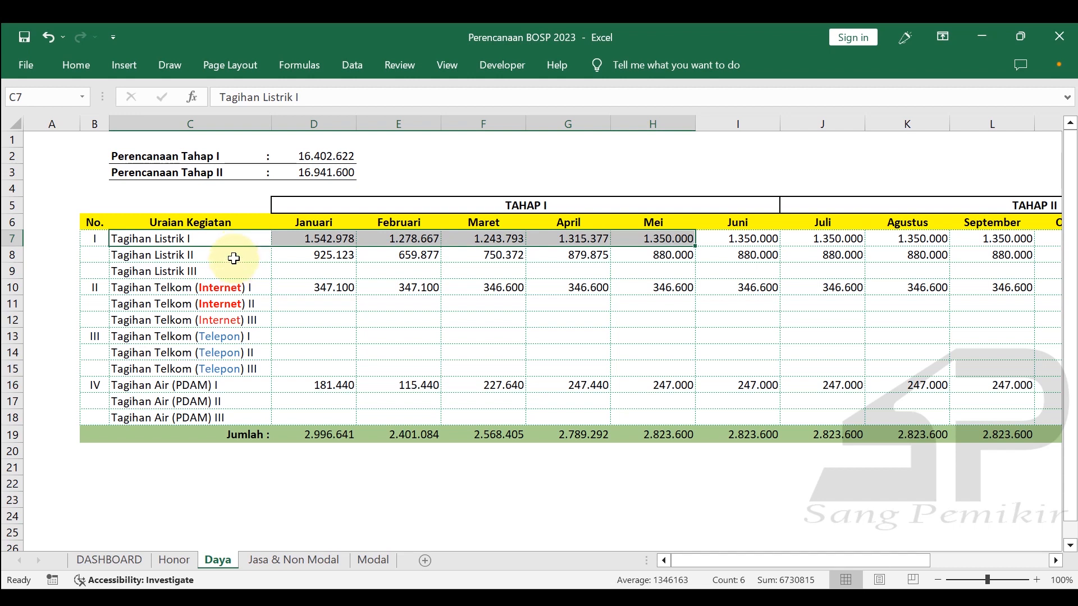
left_click(233, 258)
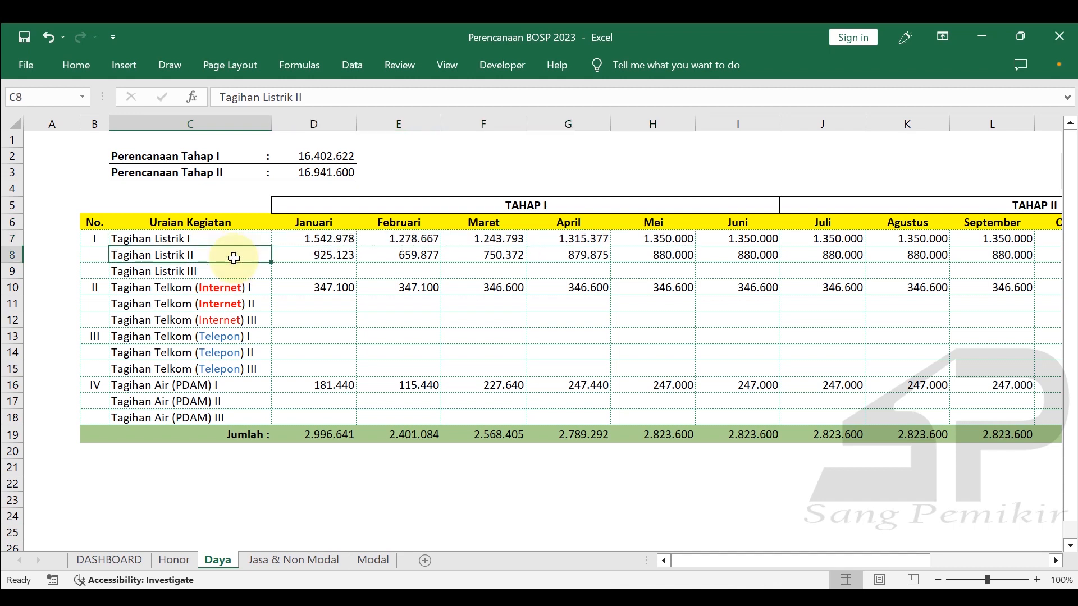
left_click(242, 284)
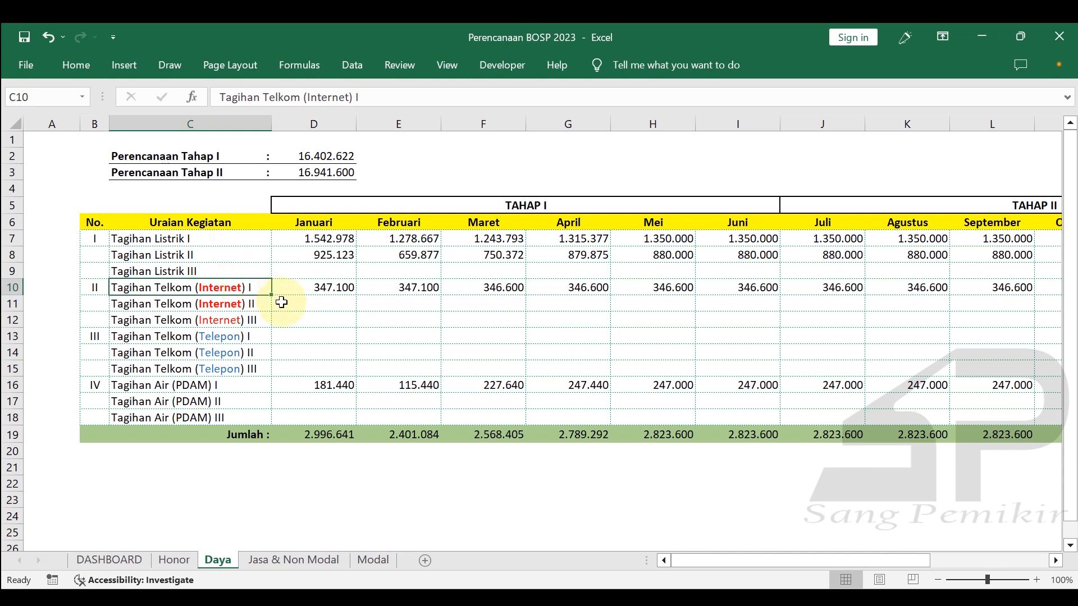
left_click_drag(283, 332, 459, 337)
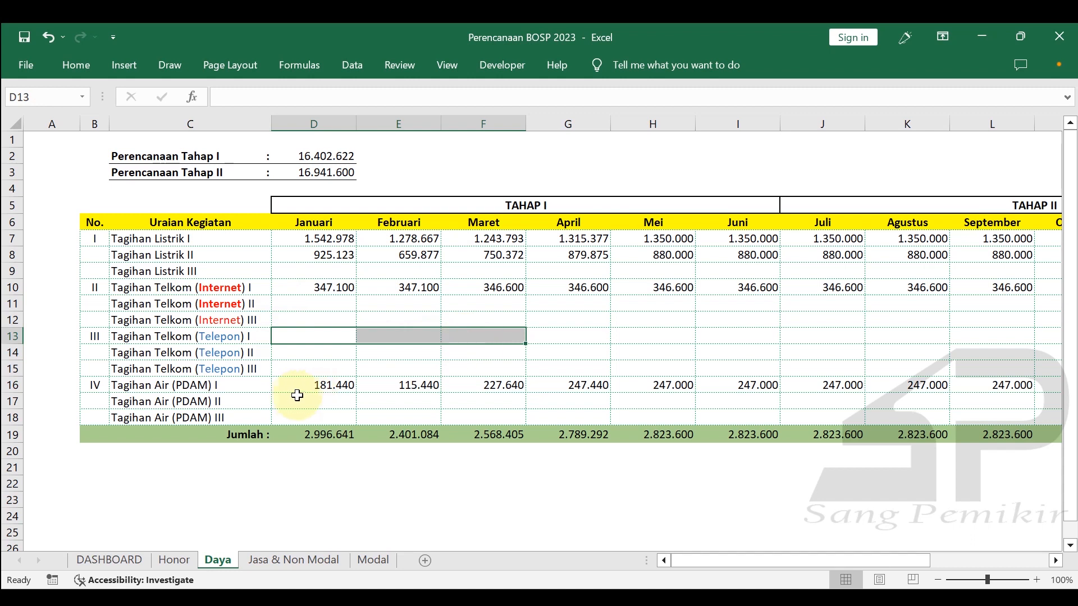
left_click_drag(302, 387, 513, 390)
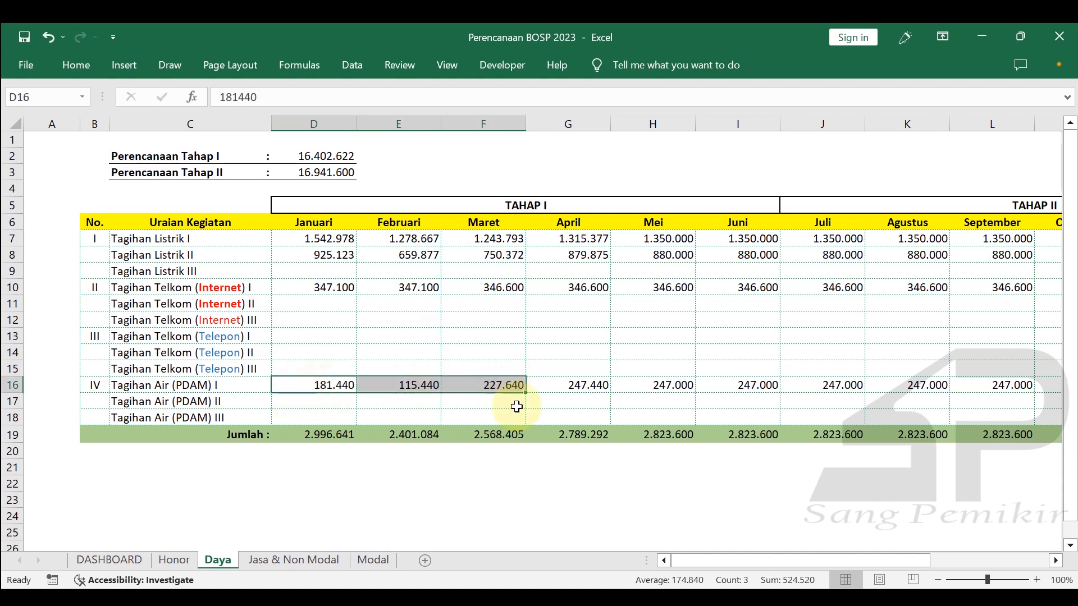
left_click(395, 472)
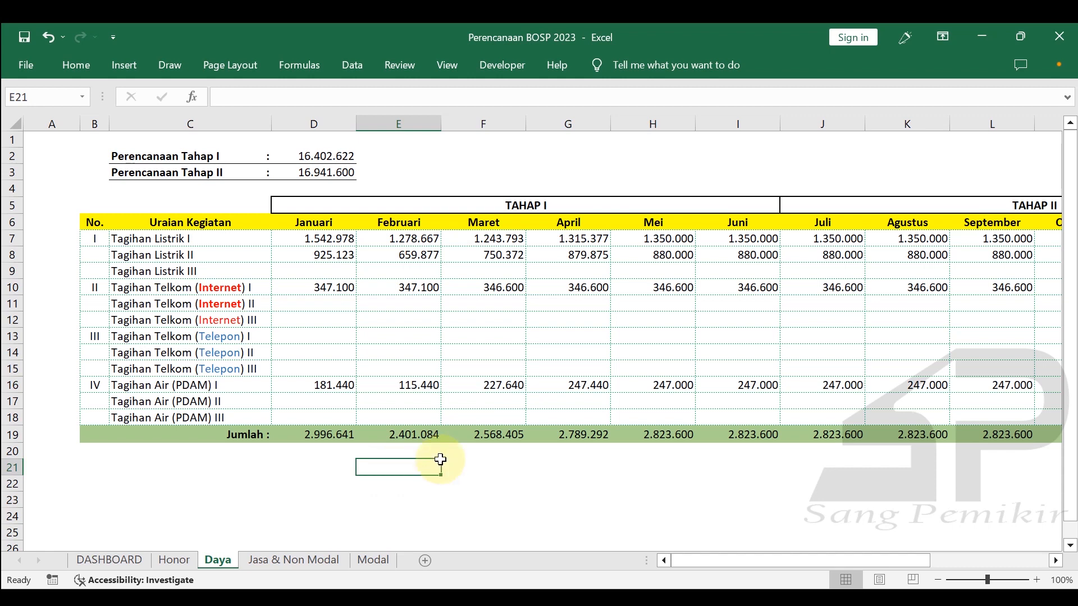
- Switch to ARKAS and start a new Kertas Kerja entry with the activity 06.07.10 Pembayaran Rek Listrik, found by searching "Listrik"
left_click(743, 597)
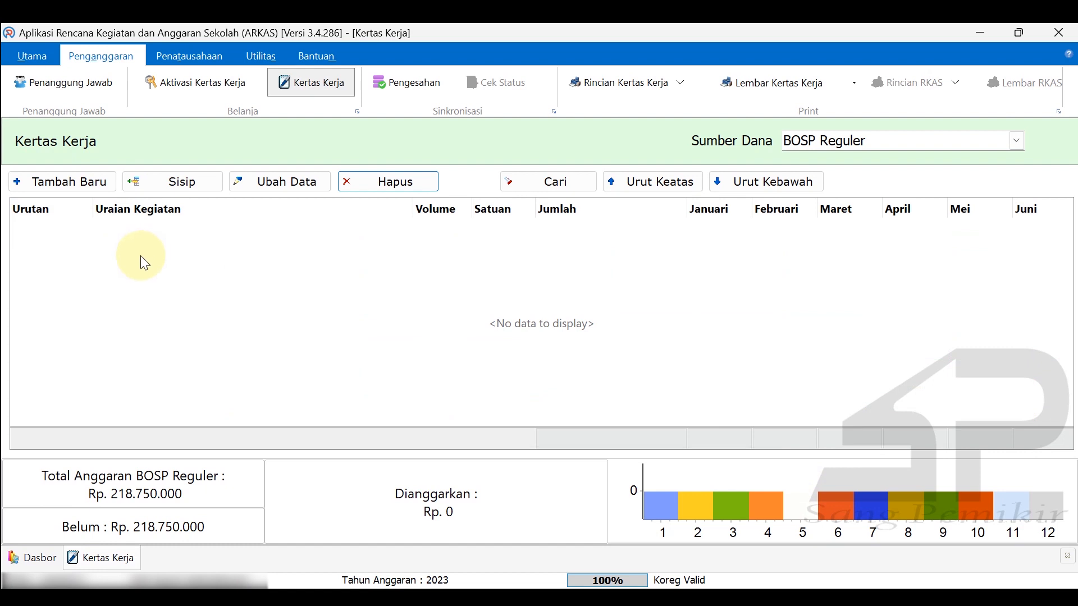
left_click(62, 182)
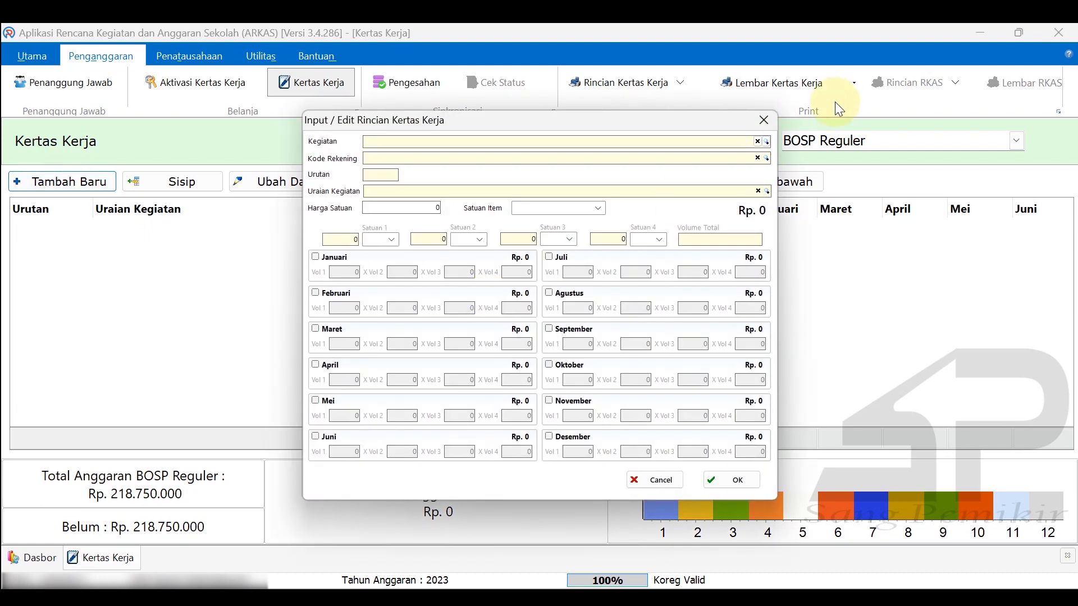
left_click(767, 142)
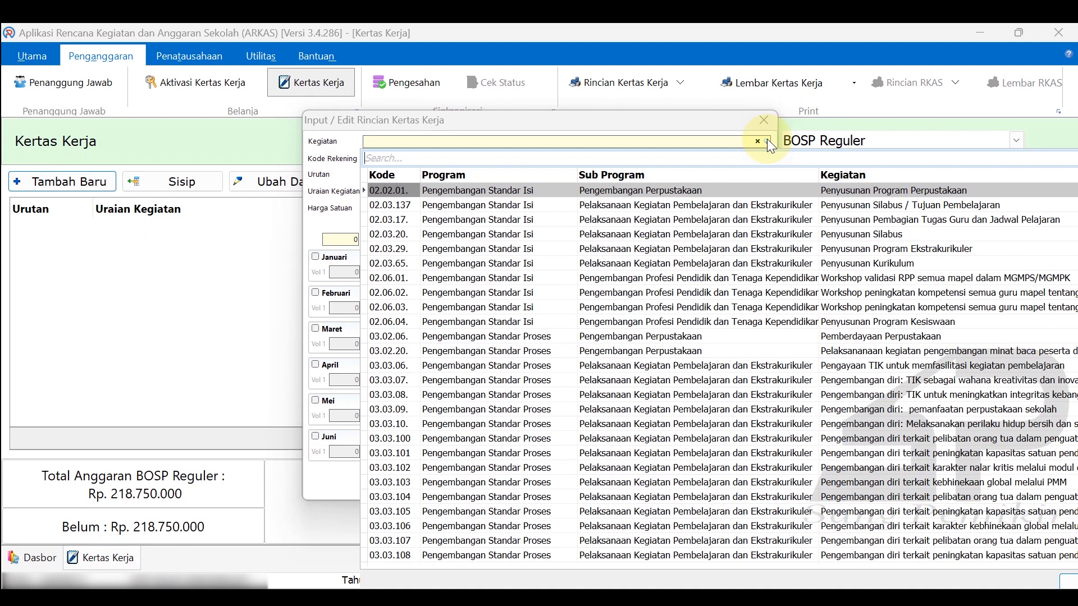
type("Listrik")
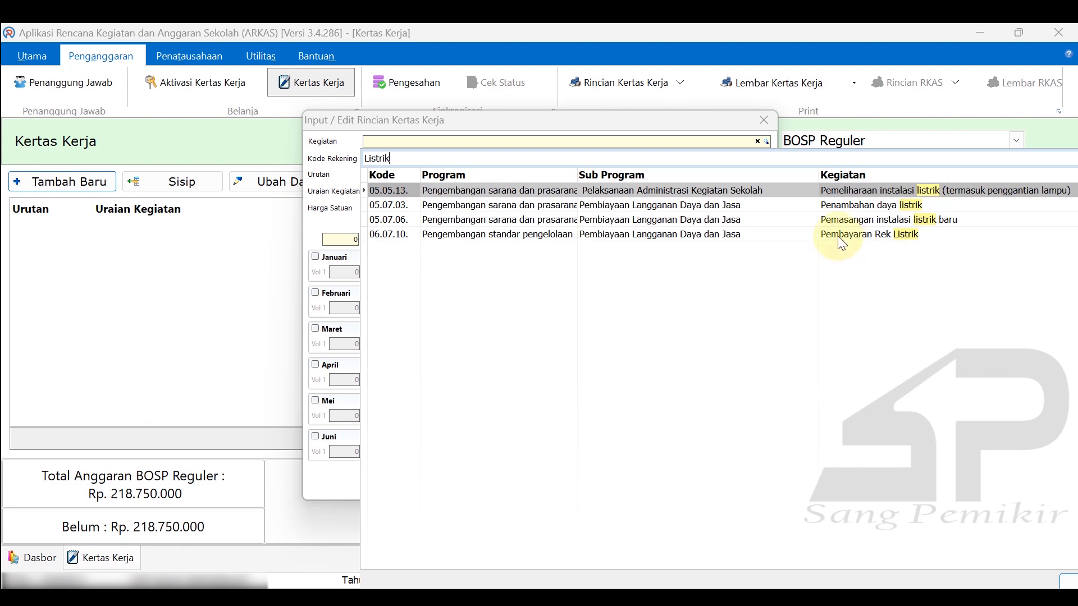
left_click(854, 238)
left_click(861, 234)
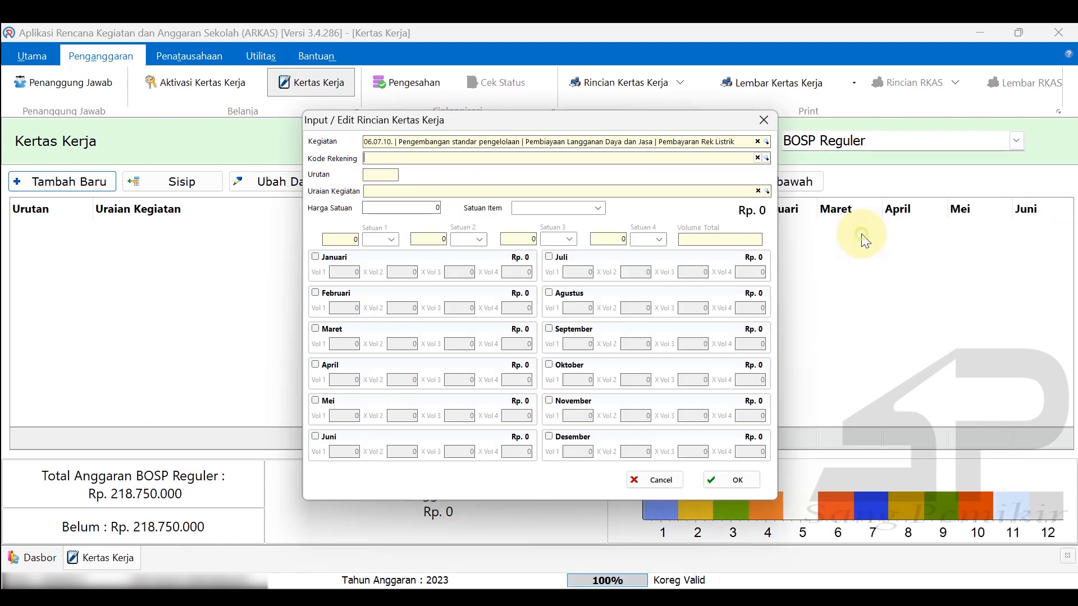
- Set the entry's Kode Rekening to 5.1.02.02.01.0061 Belanja Tagihan Listrik, searching the account codes for "listrik"
left_click(767, 159)
type("listrik")
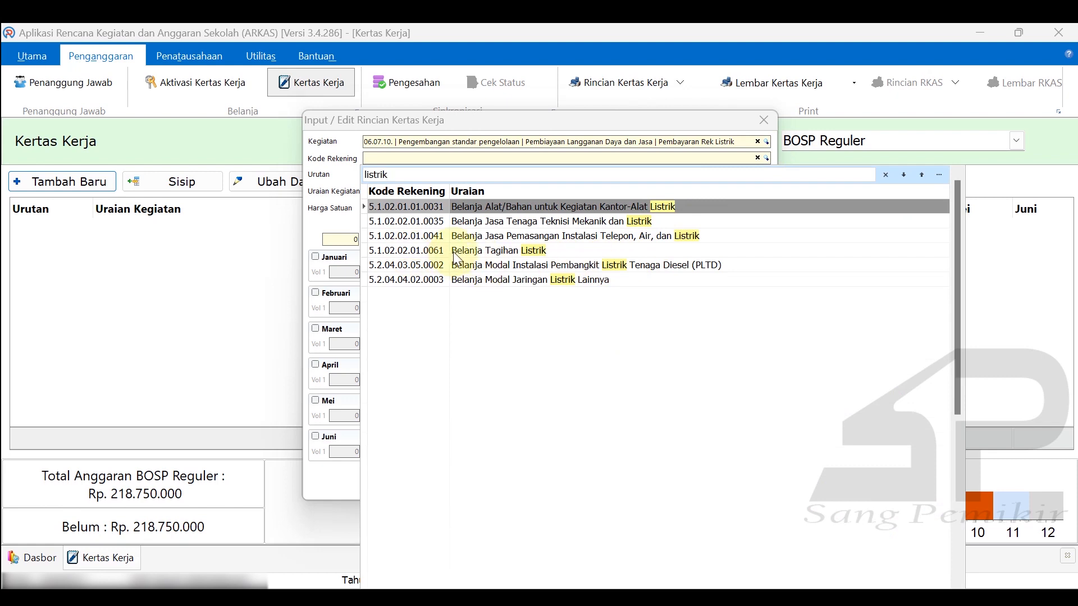
left_click(640, 246)
double_click(621, 249)
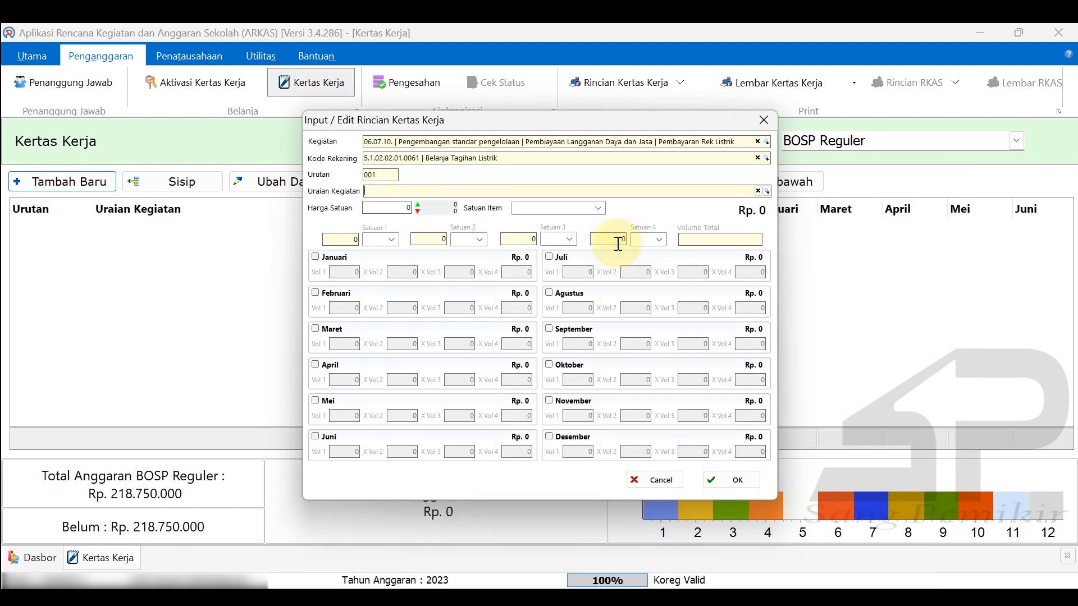
- Set the entry's Uraian Kegiatan to Biaya Tarif Listrik Umum with unit Bulan, item code 2.1.1.01.02.02.003.029
left_click(767, 192)
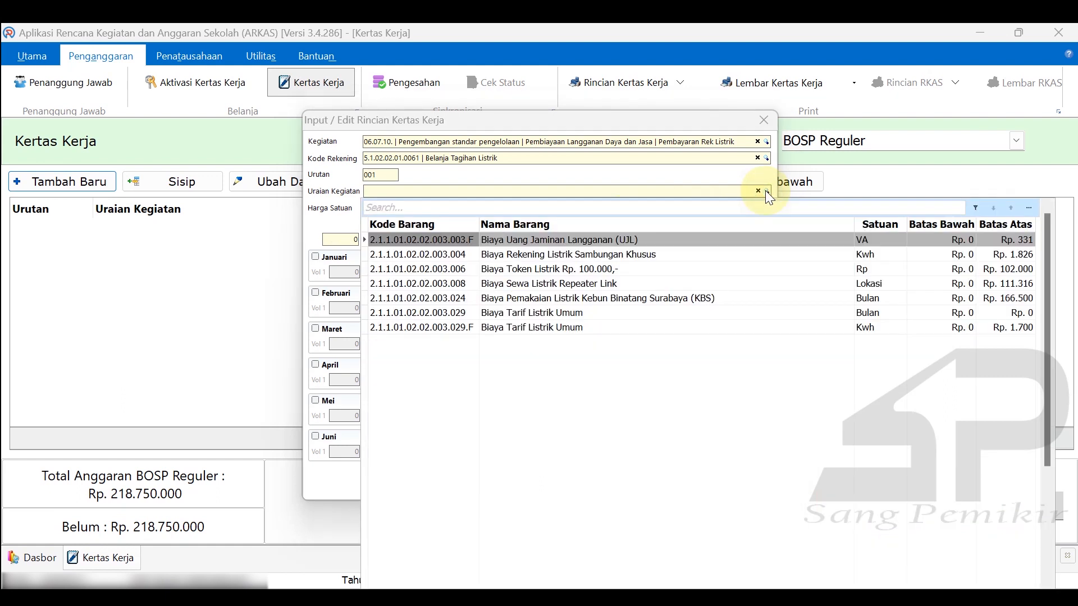
left_click(526, 318)
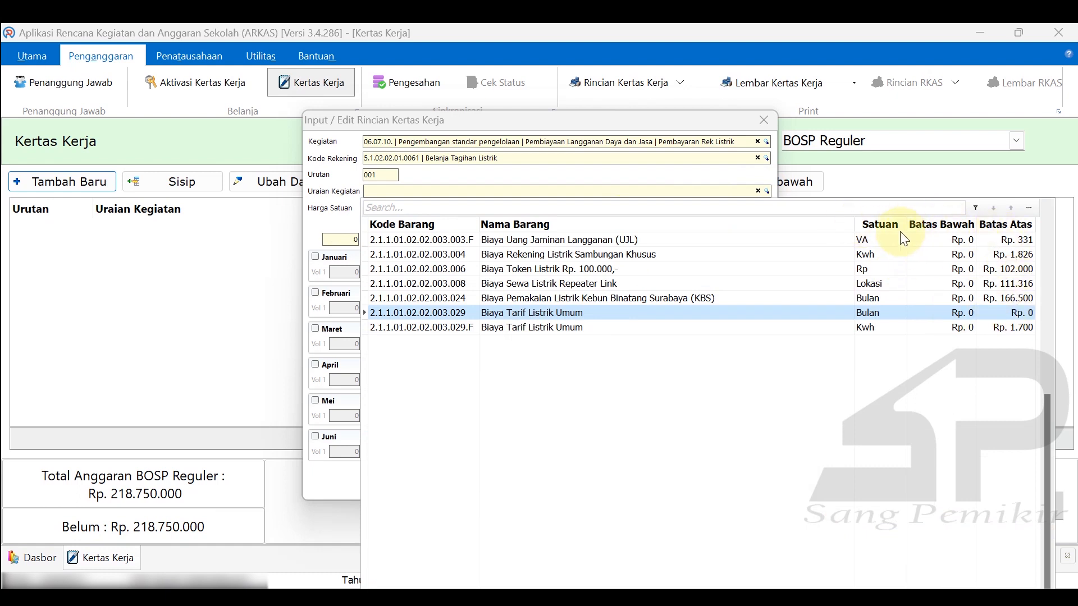
left_click_drag(854, 225, 749, 224)
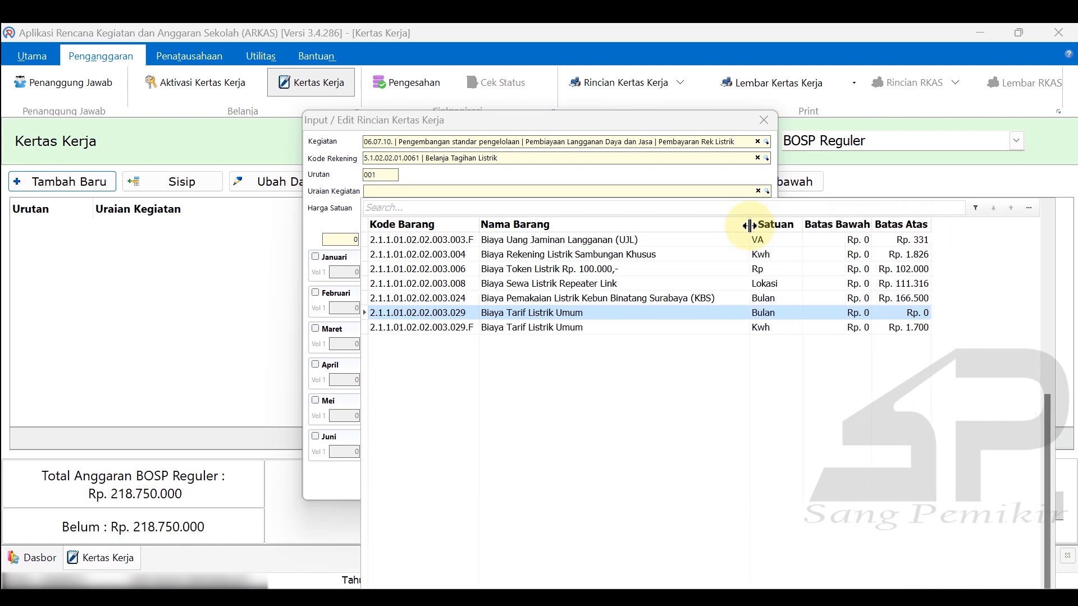
left_click(854, 315)
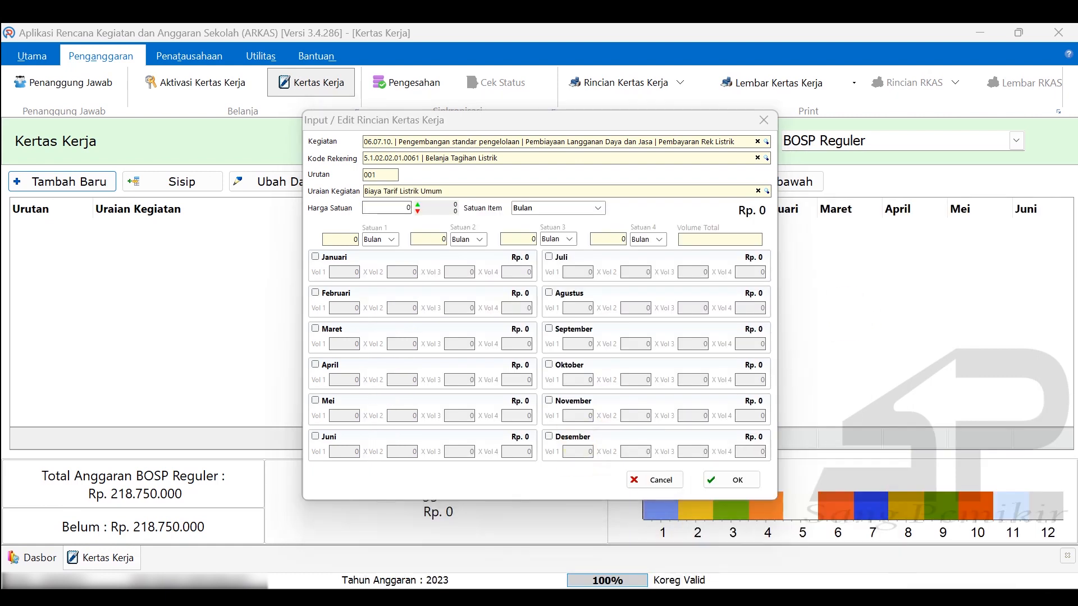
- Copy the Januari amount of Tagihan Listrik I from the Excel Daya sheet into the ARKAS entry's Harga Satuan as 1542978
left_click(788, 601)
left_click(313, 233)
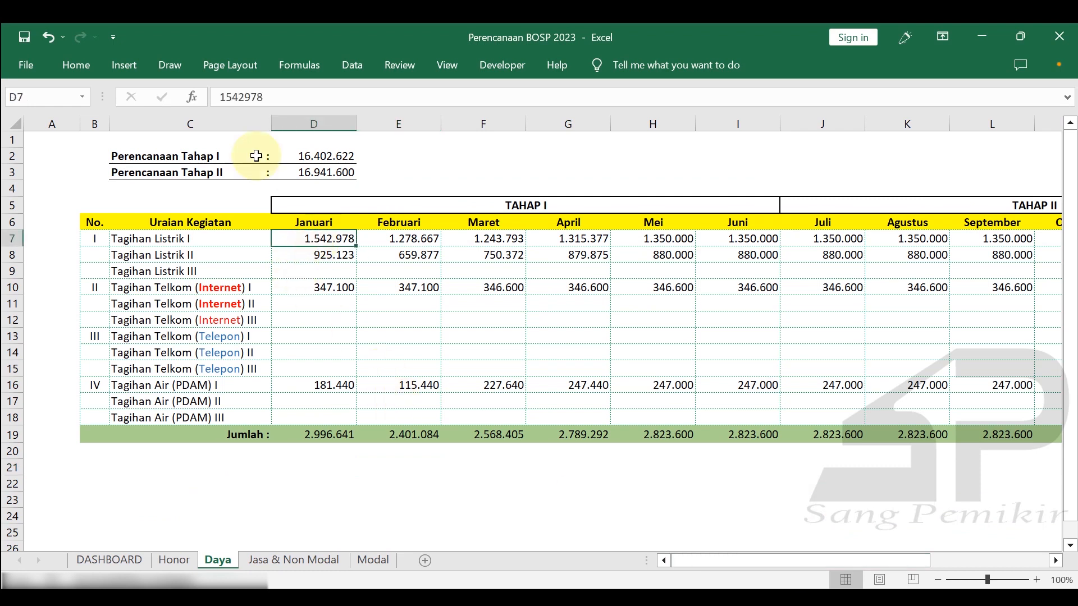
left_click(221, 96)
double_click(301, 91)
key("ctrl+c")
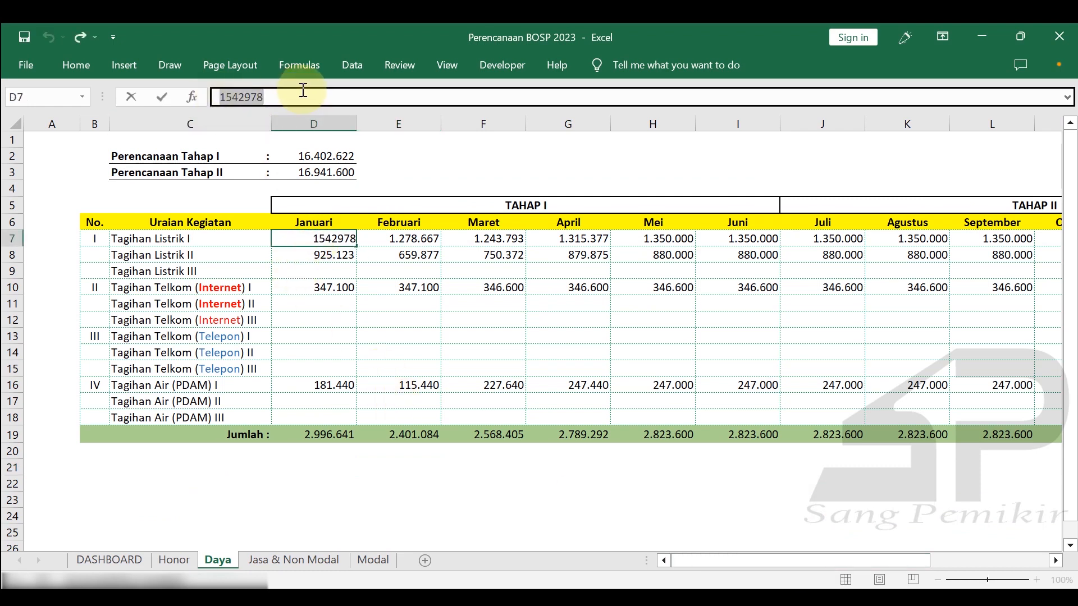
left_click(346, 271)
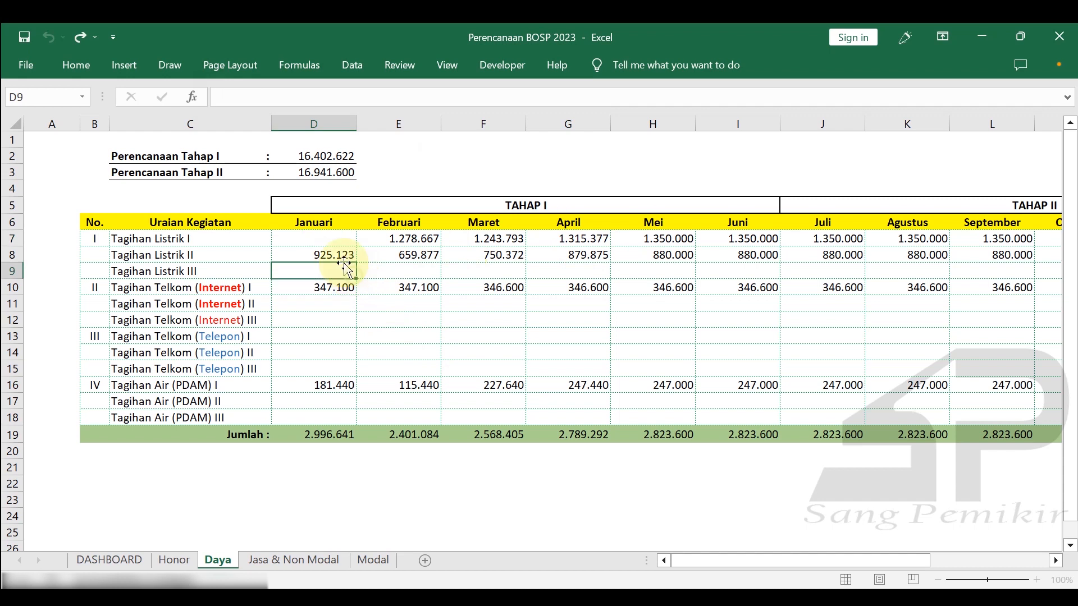
left_click_drag(331, 245, 539, 241)
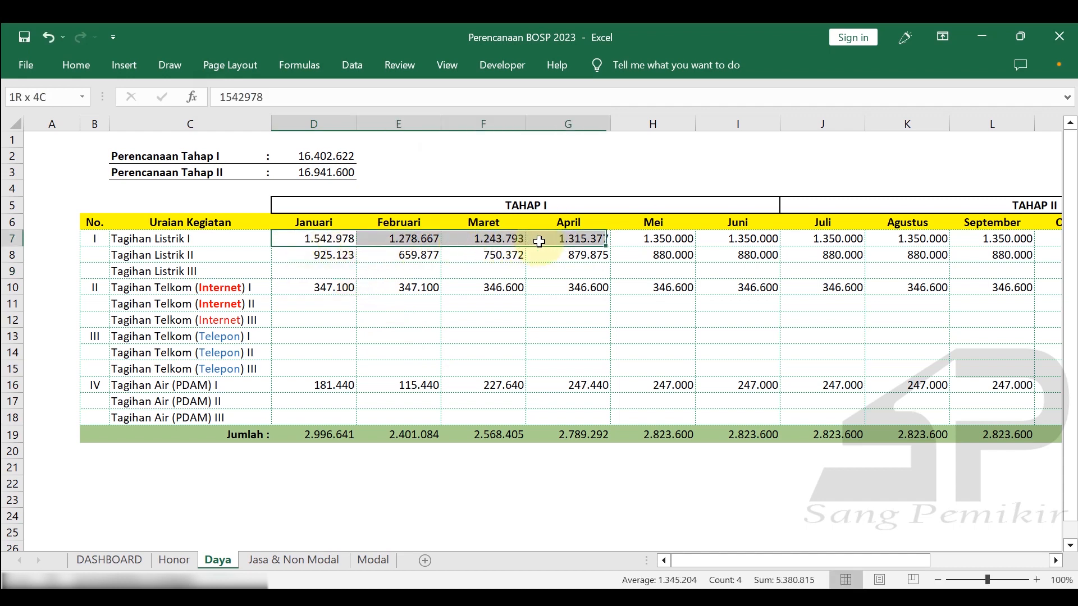
left_click(350, 238)
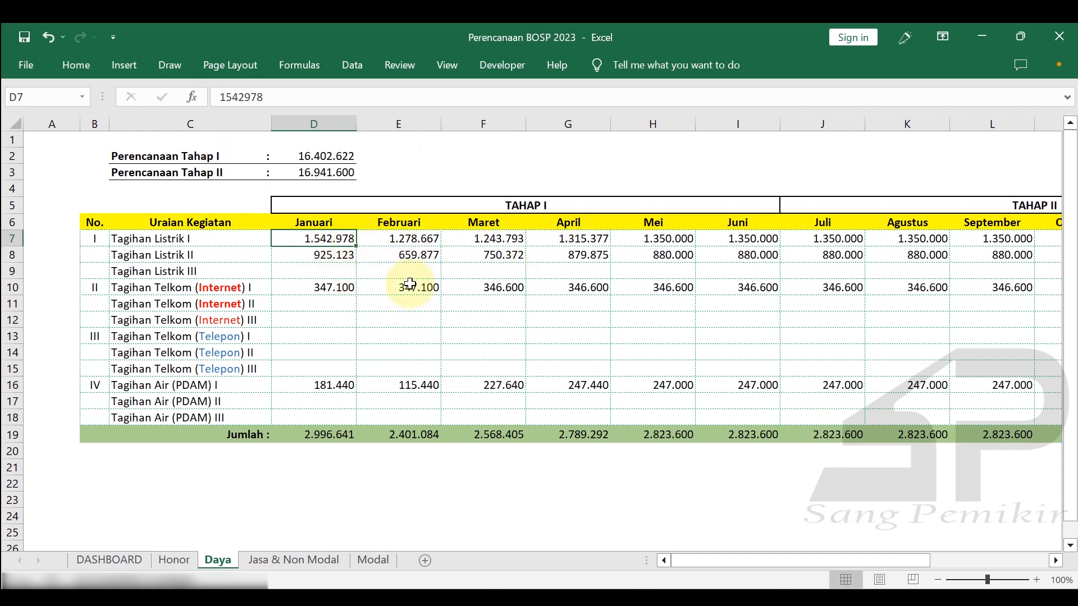
key("alt+Tab")
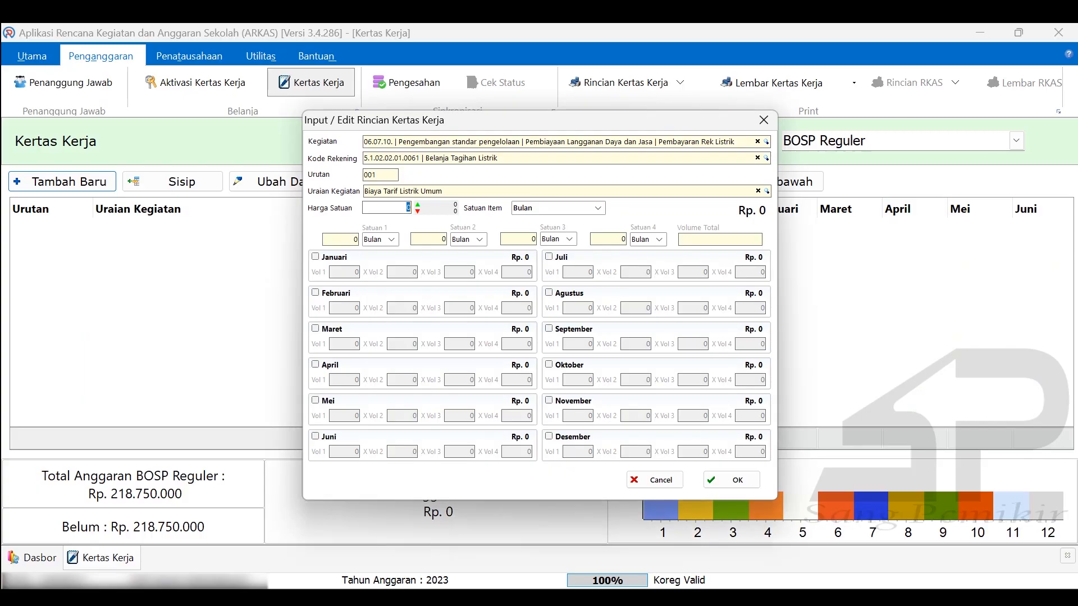
key("ctrl+v")
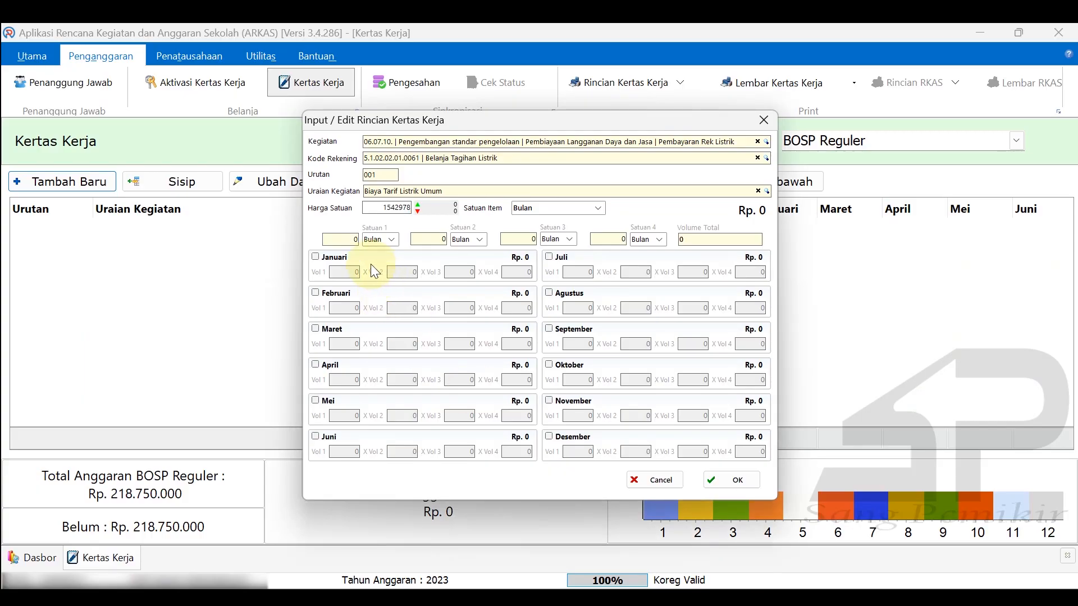
- Enable Januari in the entry and set its Vol 1 to 1
left_click(332, 257)
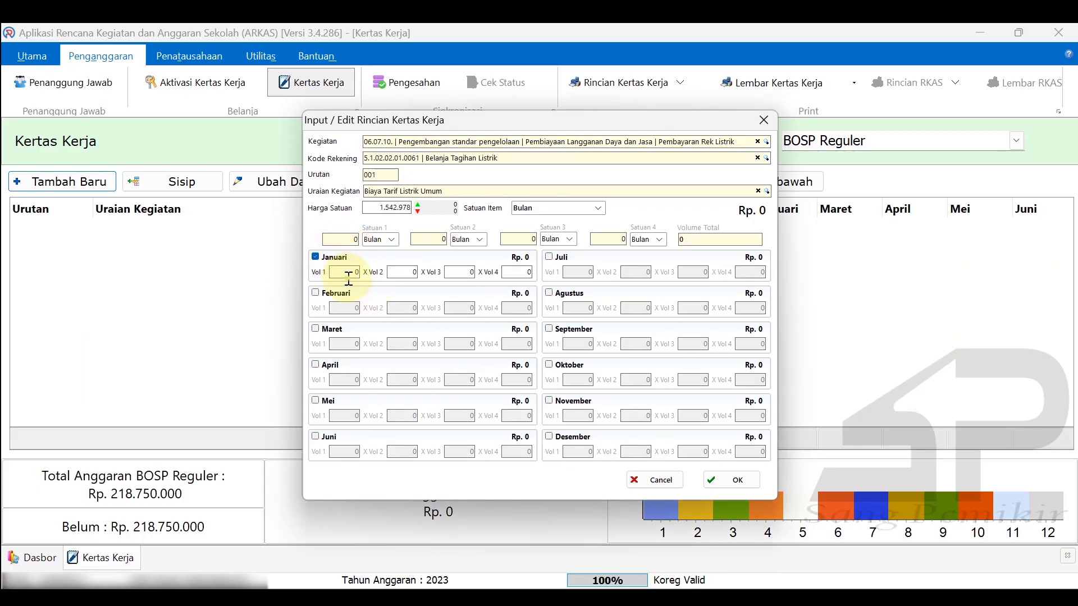
type("1")
left_click(396, 271)
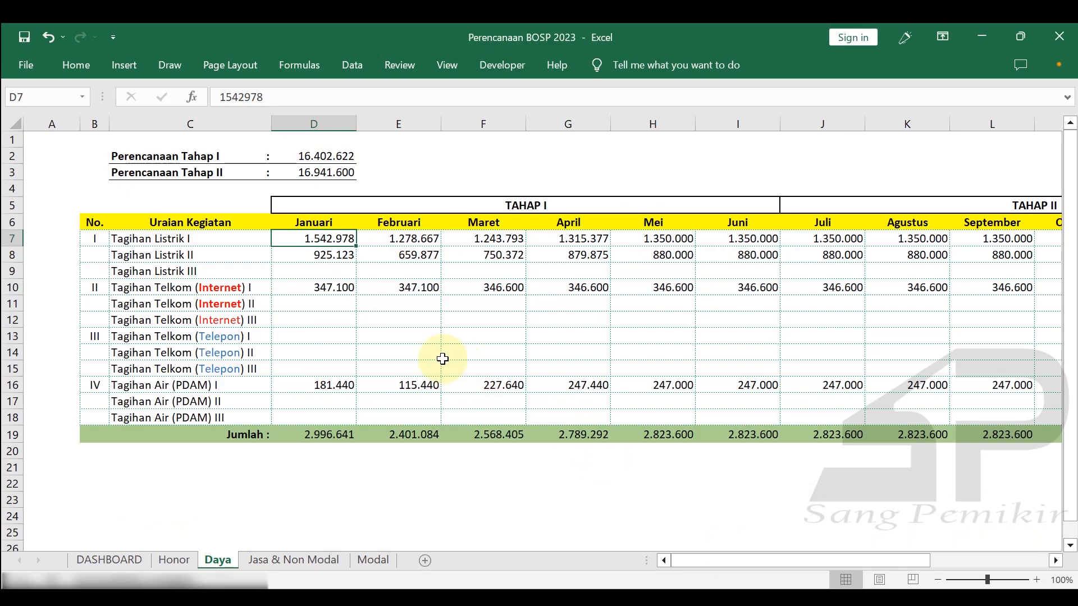
- Check the Januari Tagihan Listrik I amount in Excel, then try a Januari Vol 1 of 2 in the ARKAS entry
left_click(373, 320)
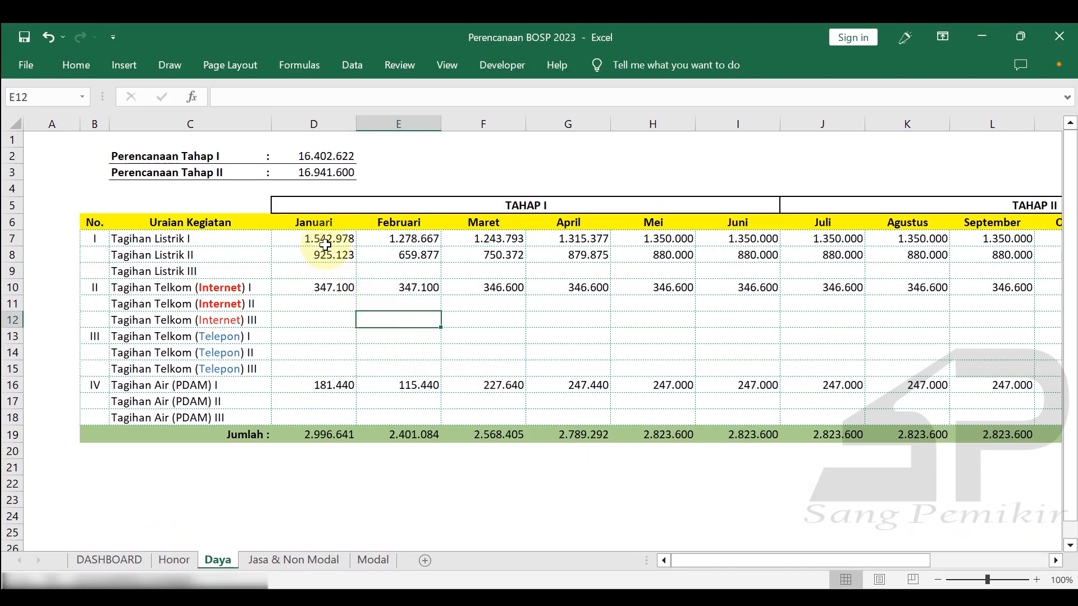
left_click(326, 244)
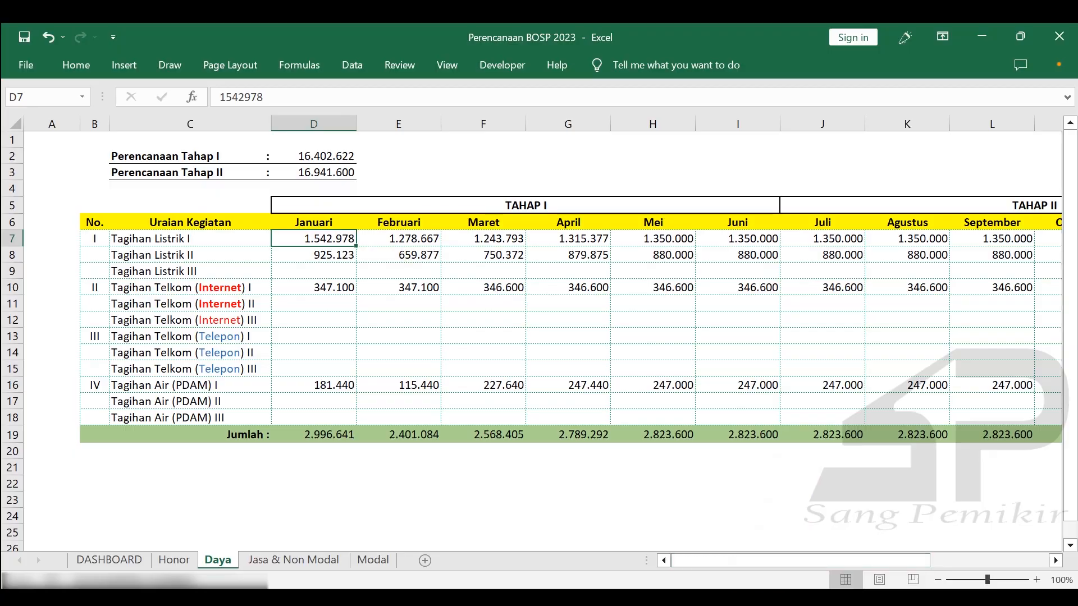
left_click(758, 598)
left_click(346, 271)
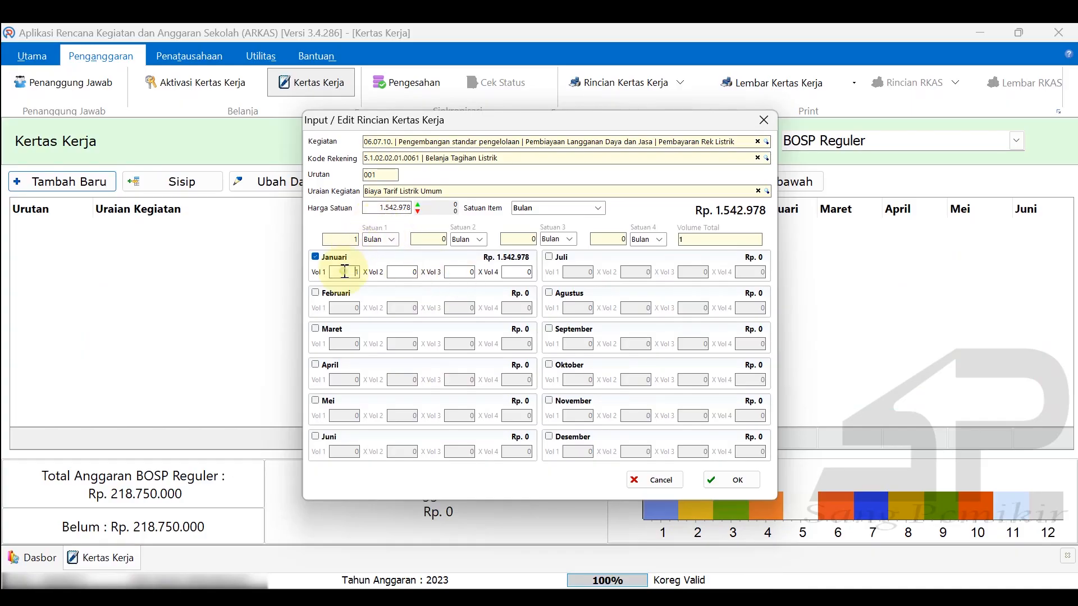
type("2")
left_click(402, 272)
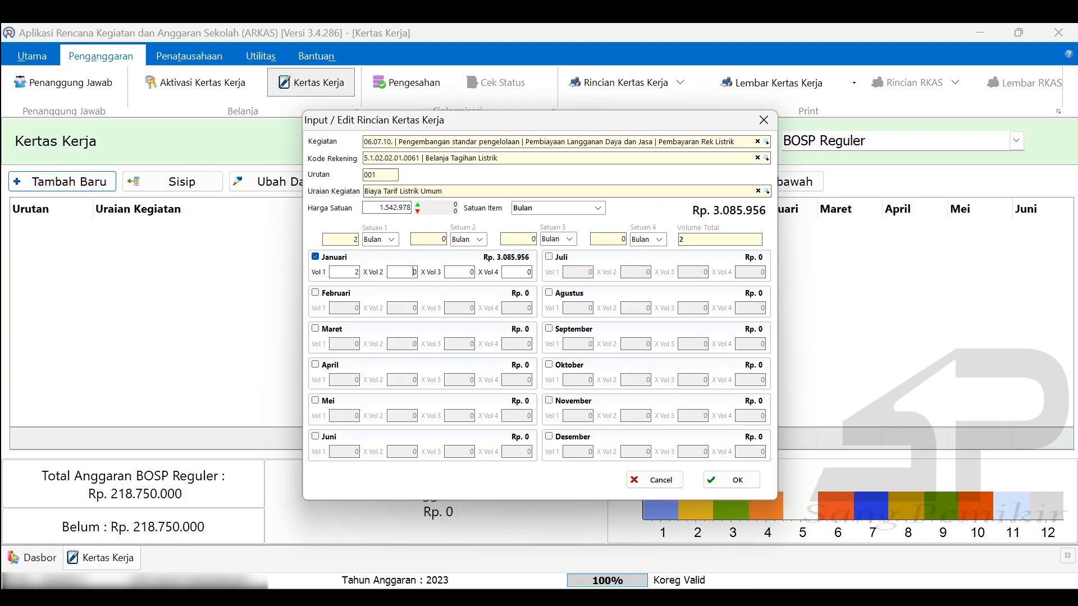
- Switch to Excel and compare the Tagihan Listrik I and Tagihan Listrik II amounts from Januari to April
left_click(752, 597)
left_click(333, 283)
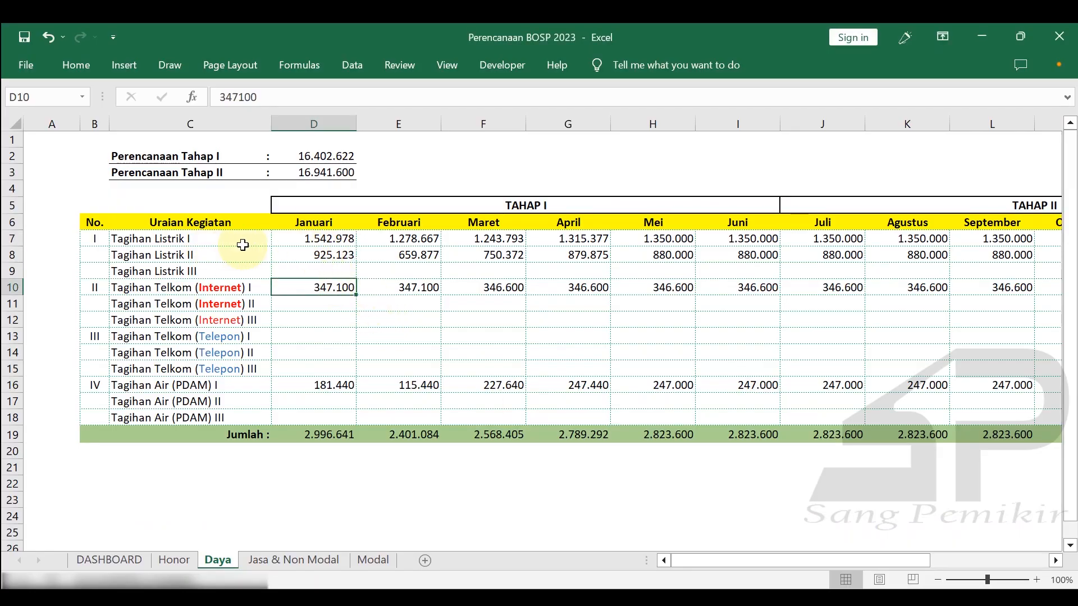
left_click(303, 241)
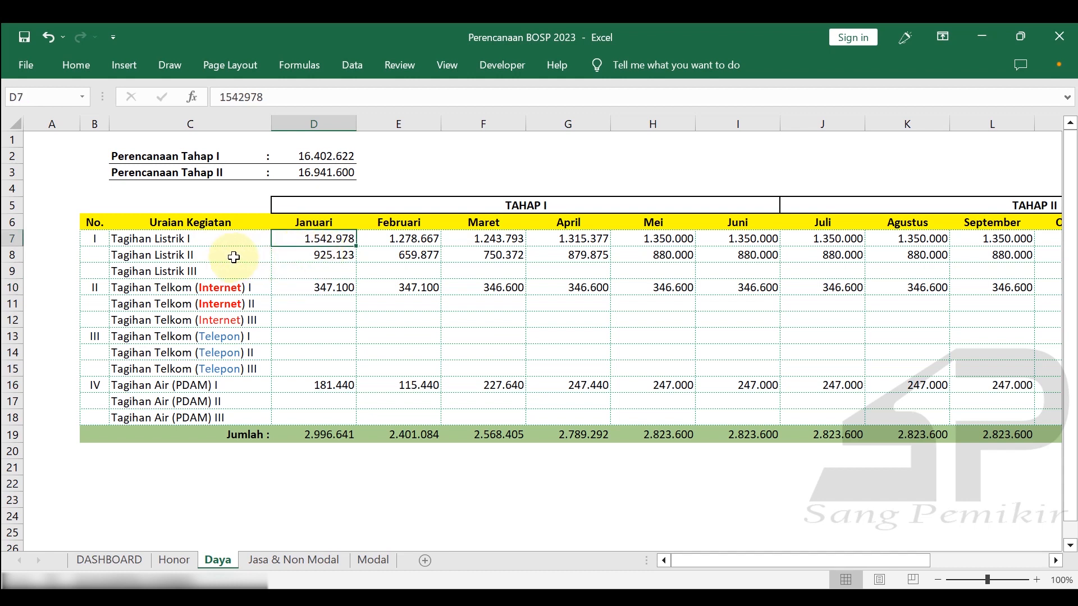
left_click(332, 257)
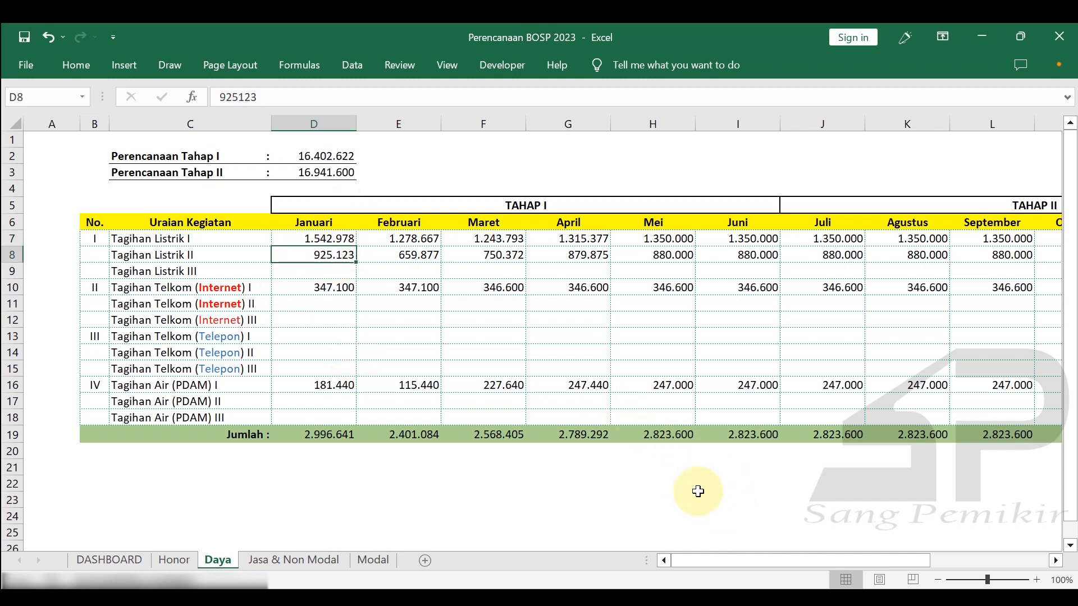
left_click(333, 236)
left_click_drag(333, 236, 597, 255)
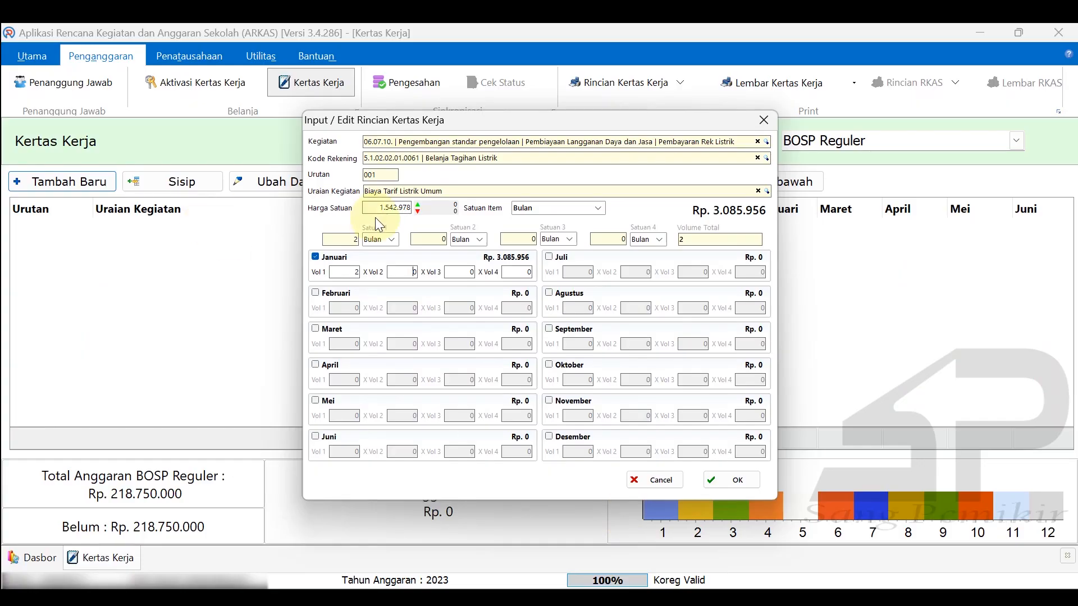
- Set the Januari Vol 1 back to 1 in the ARKAS entry and save the entry
left_click(351, 273)
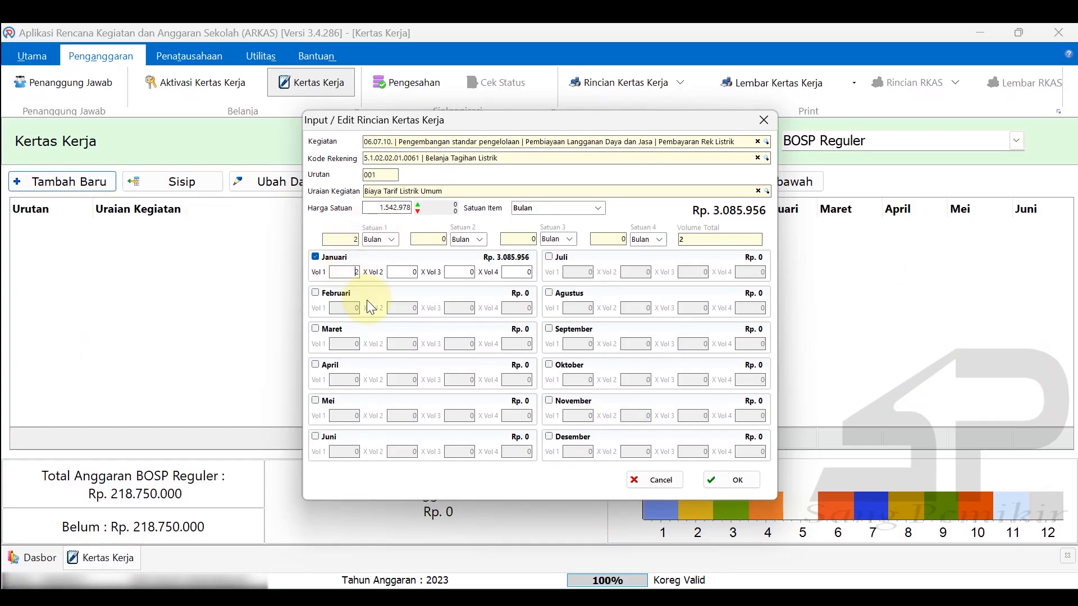
double_click(354, 271)
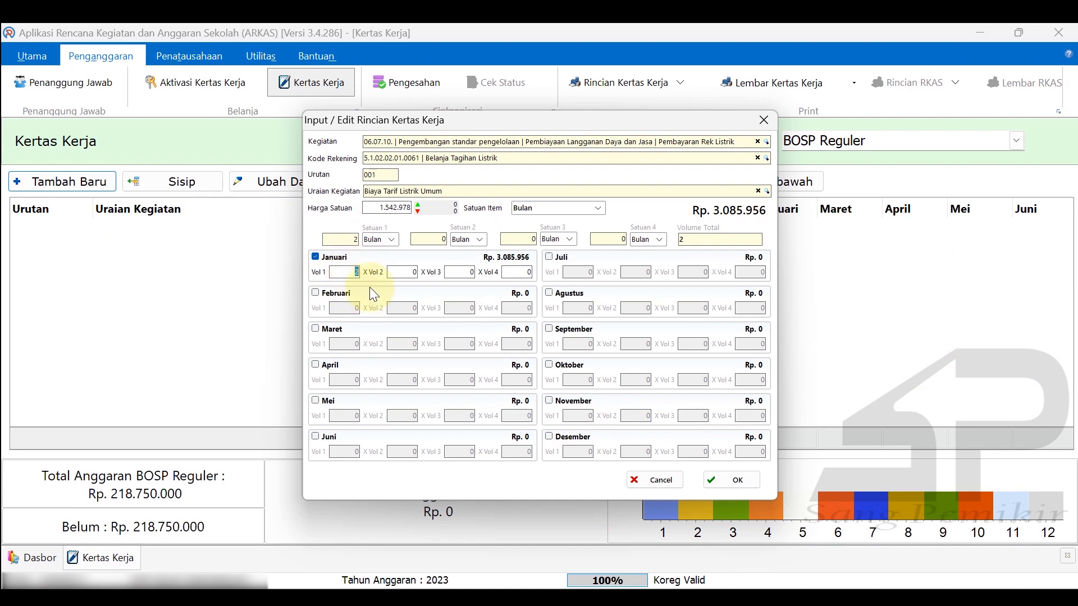
type("1")
left_click(396, 275)
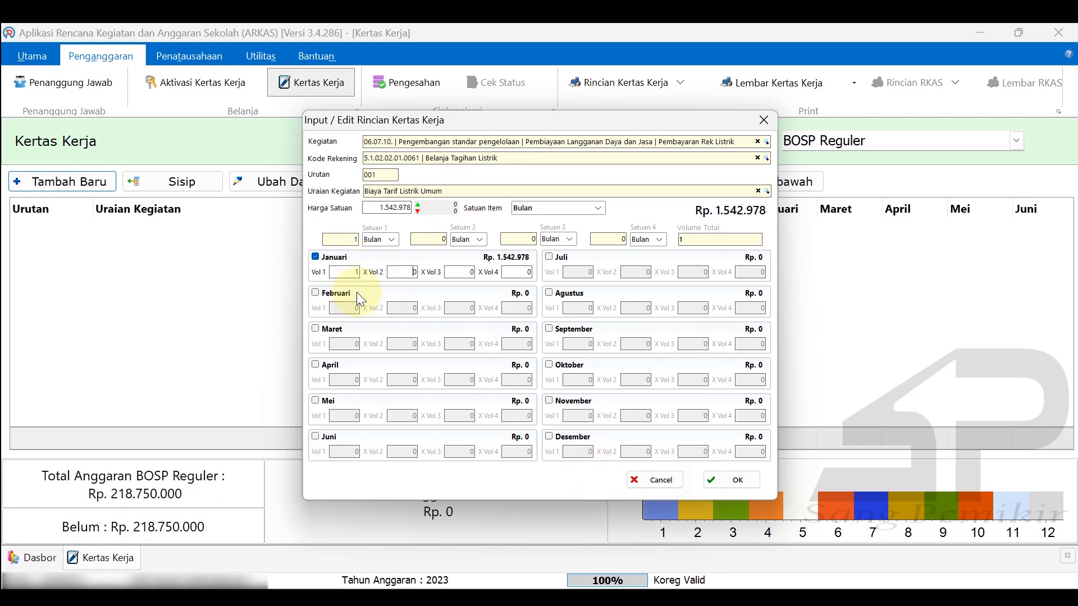
left_click(724, 484)
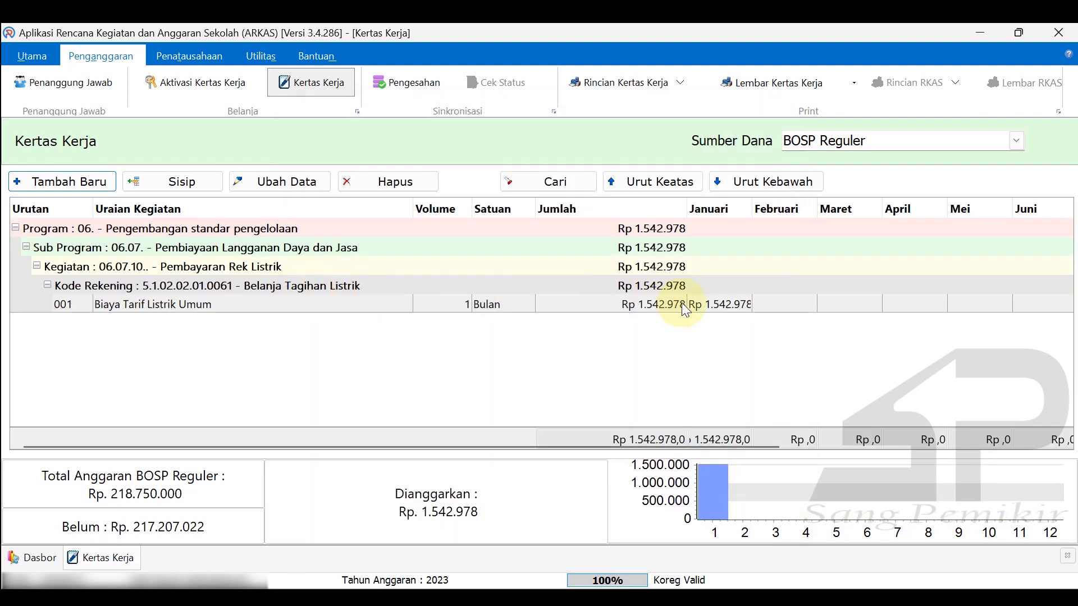
- Insert another entry under Belanja Tagihan Listrik based on row 001, with Uraian Kegiatan Biaya Tarif Listrik Umum in Bulan
left_click(707, 307)
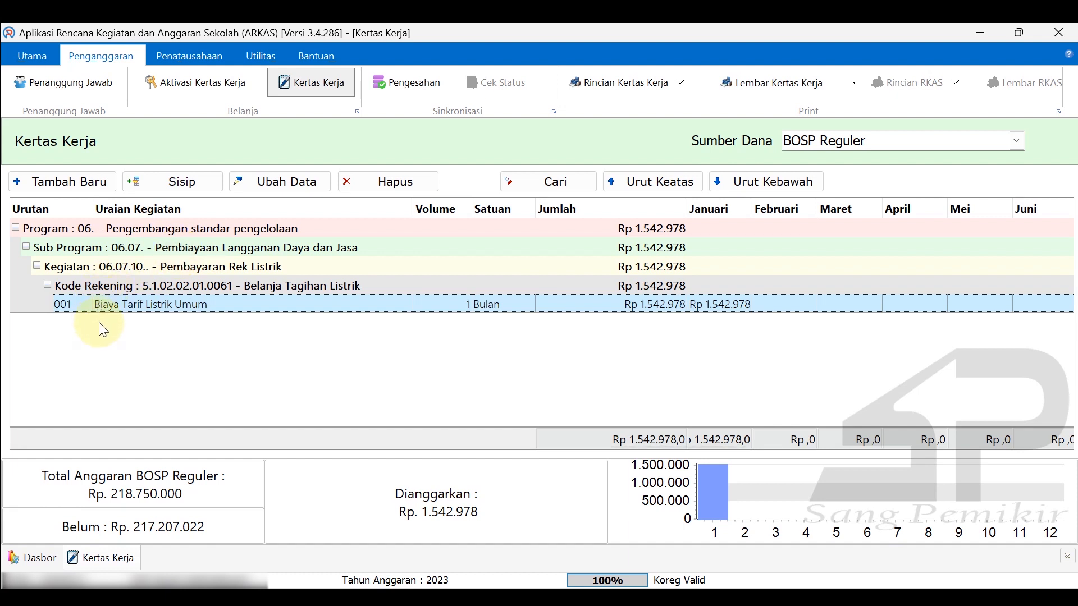
left_click(109, 269)
left_click(119, 301)
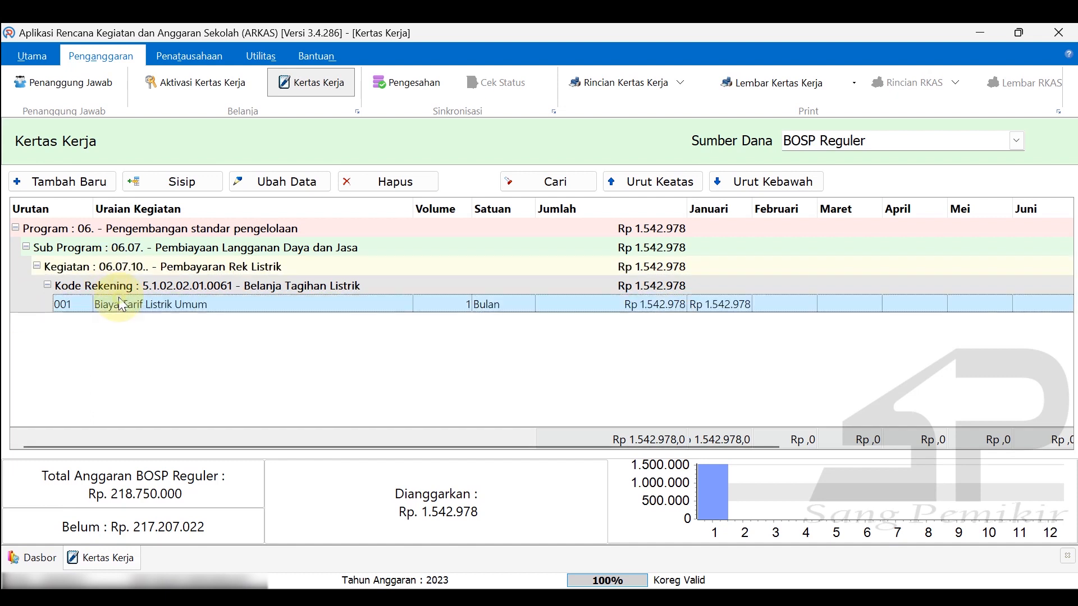
left_click(161, 191)
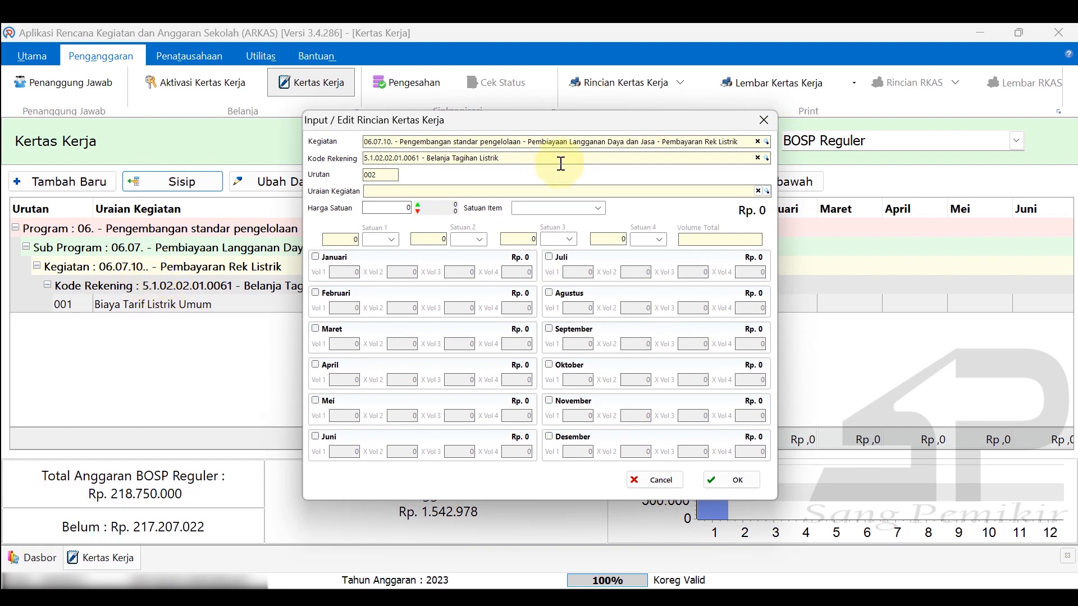
left_click(766, 192)
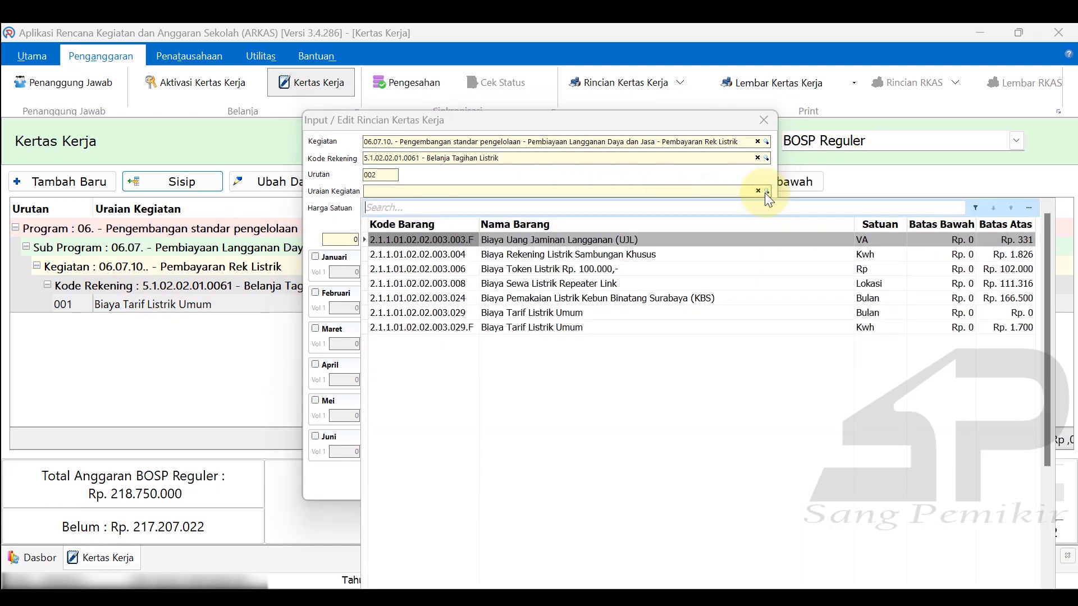
double_click(580, 314)
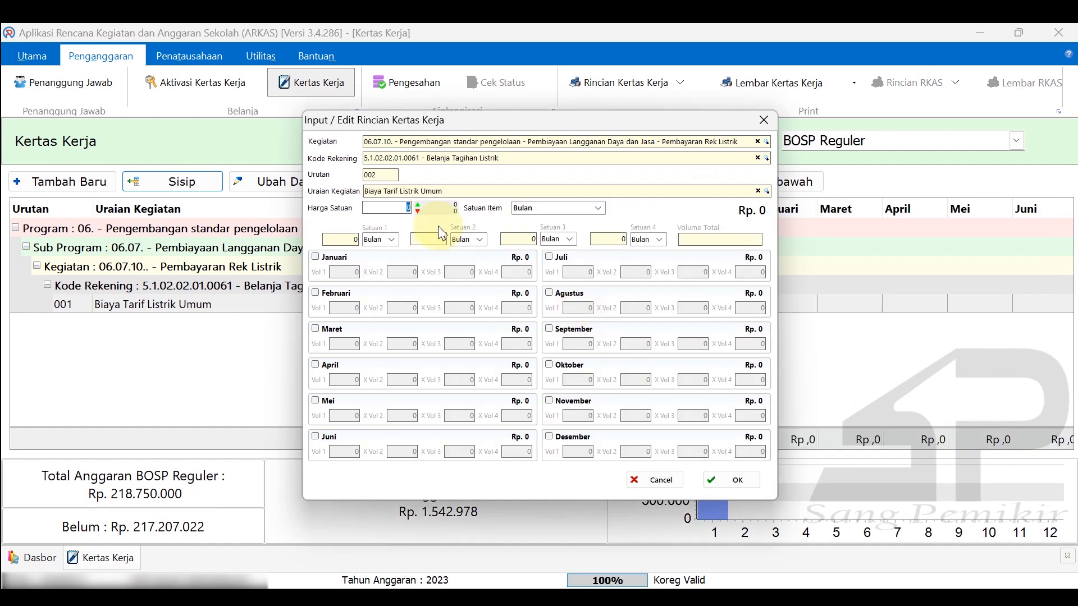
- Copy the Februari amount of Tagihan Listrik I from Excel into the new ARKAS entry's Harga Satuan as 1278667
left_click(791, 597)
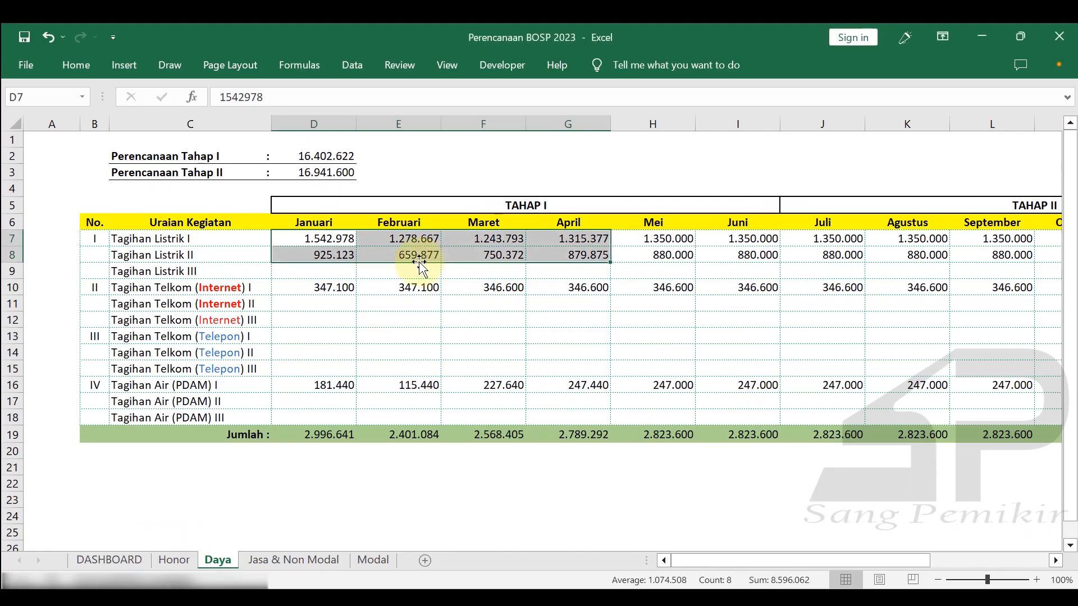
left_click(373, 242)
left_click(276, 97)
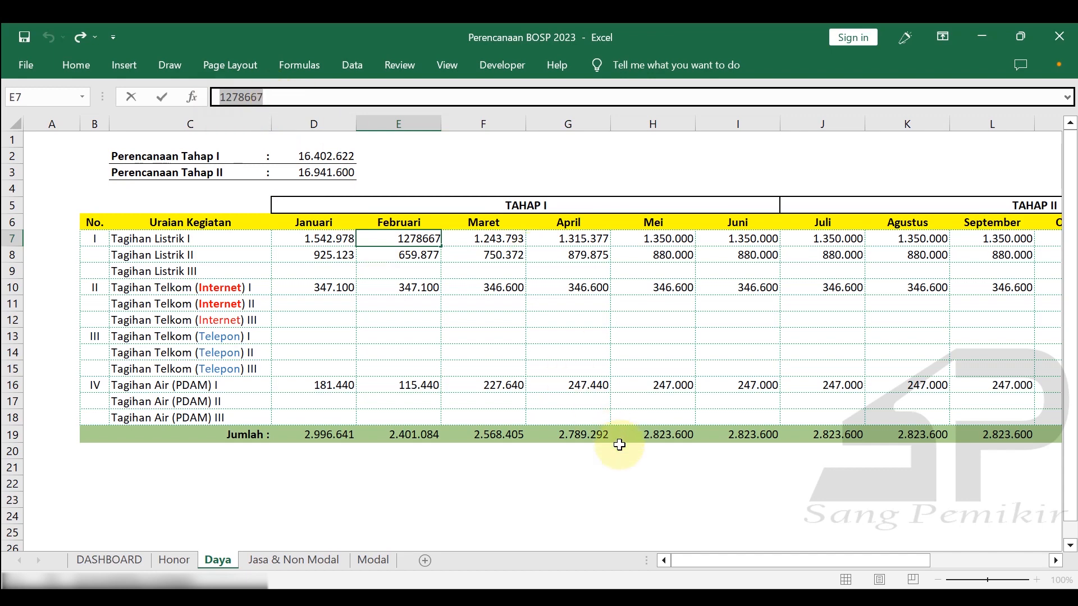
left_click(756, 597)
type("1278667")
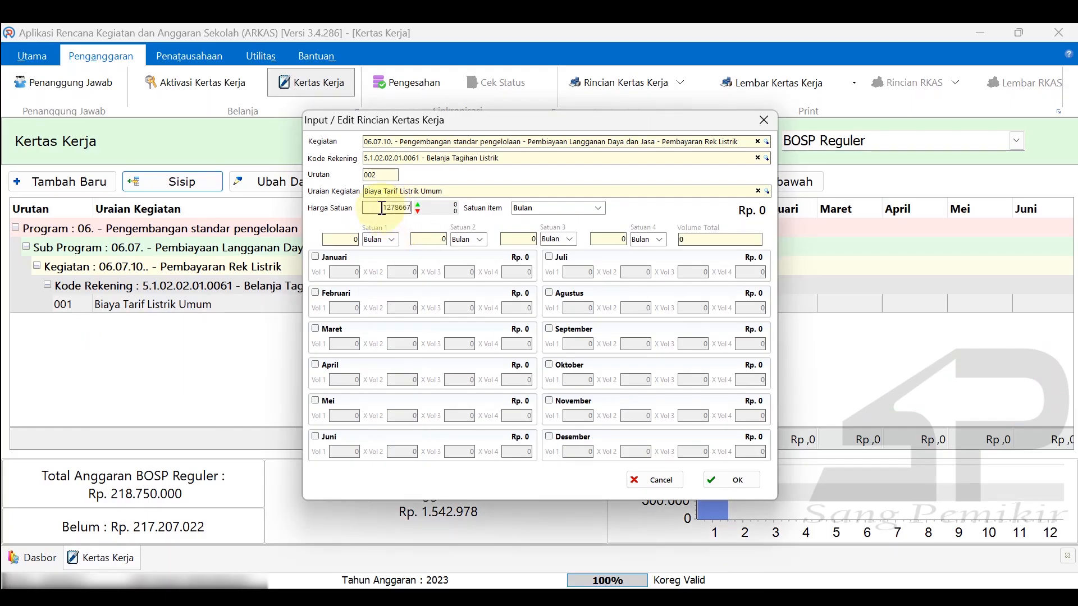
- Enable Februari in the entry with a Vol 1 of 1 and save the entry
left_click(326, 294)
left_click(402, 309)
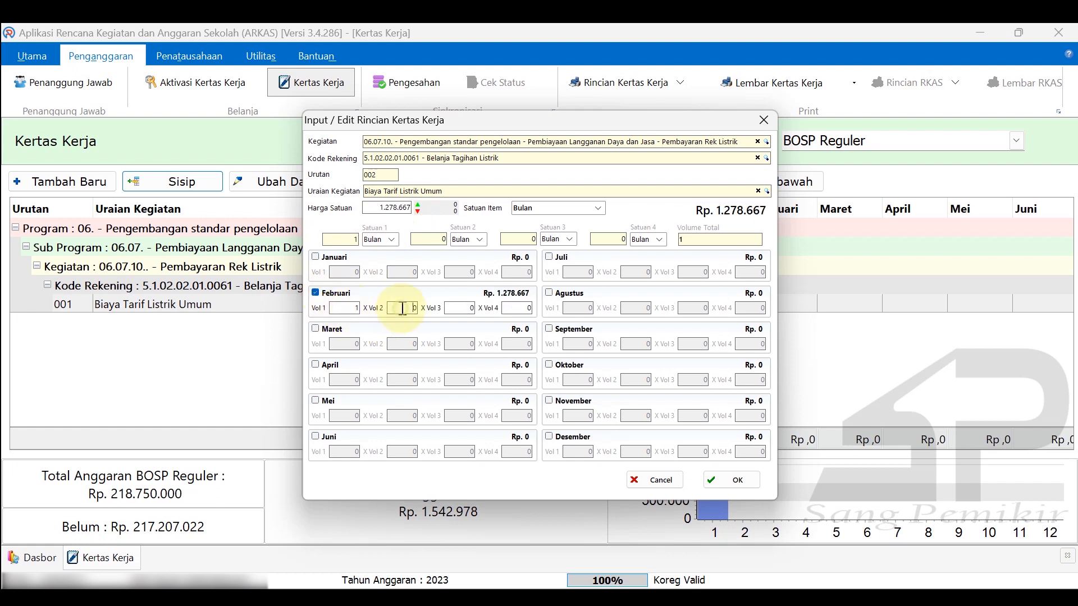
left_click(719, 484)
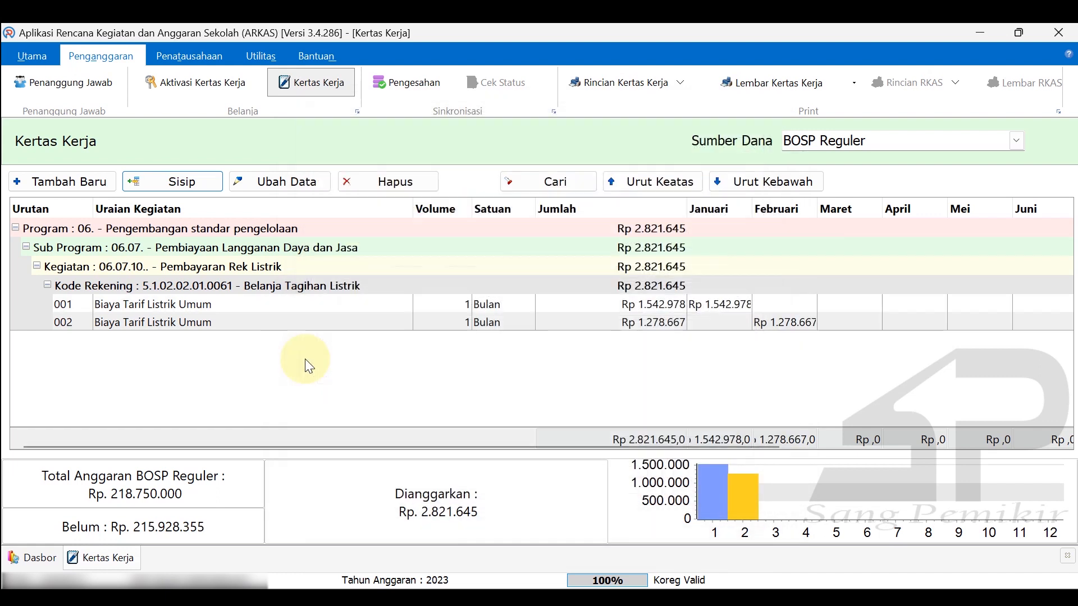
- Insert a third entry under Belanja Tagihan Listrik, with Uraian Kegiatan Biaya Tarif Listrik Umum in Bulan
left_click(198, 315)
left_click(174, 181)
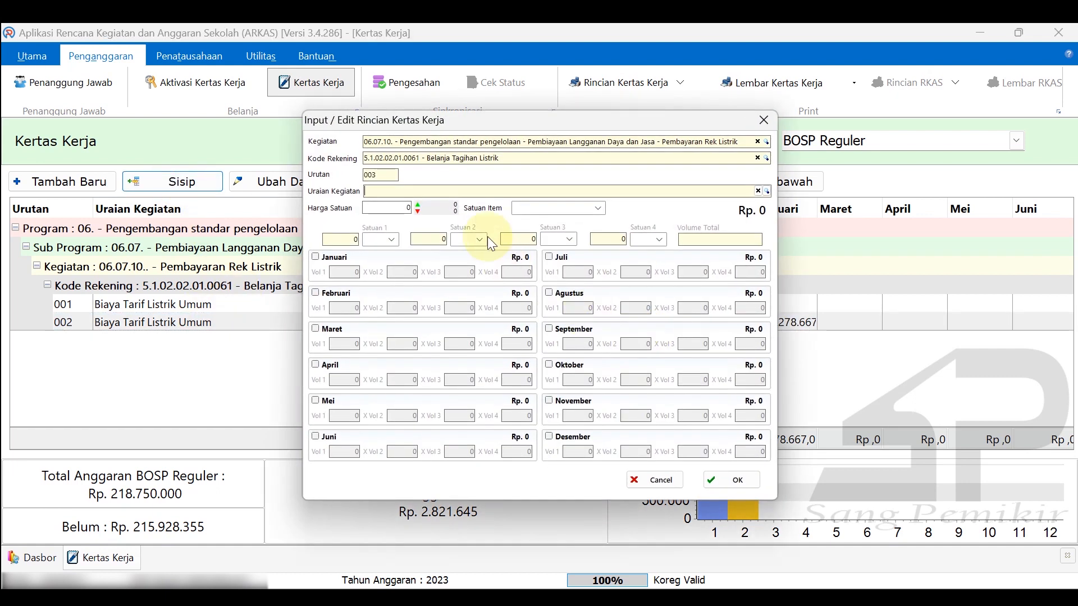
left_click(767, 191)
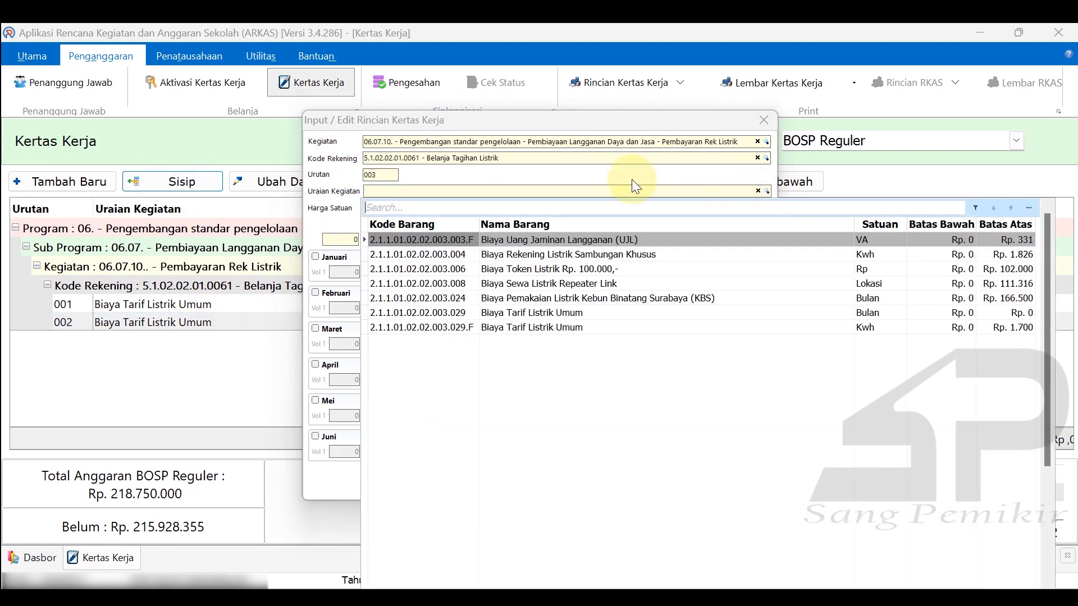
left_click(550, 314)
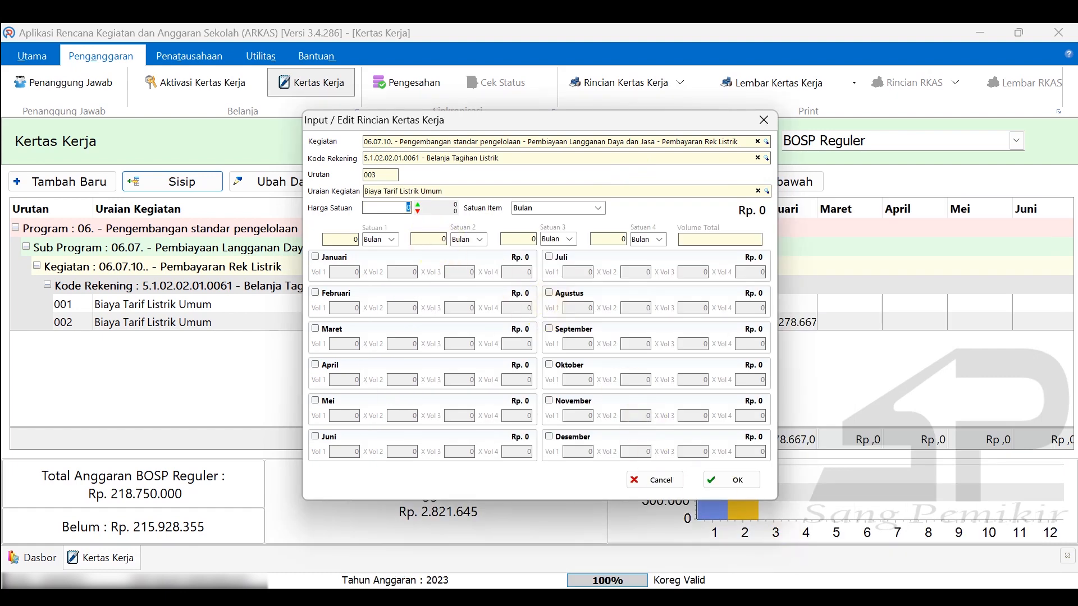
- Copy the Maret amount of Tagihan Listrik I from Excel into the new ARKAS entry's Harga Satuan as 1243793
left_click(584, 598)
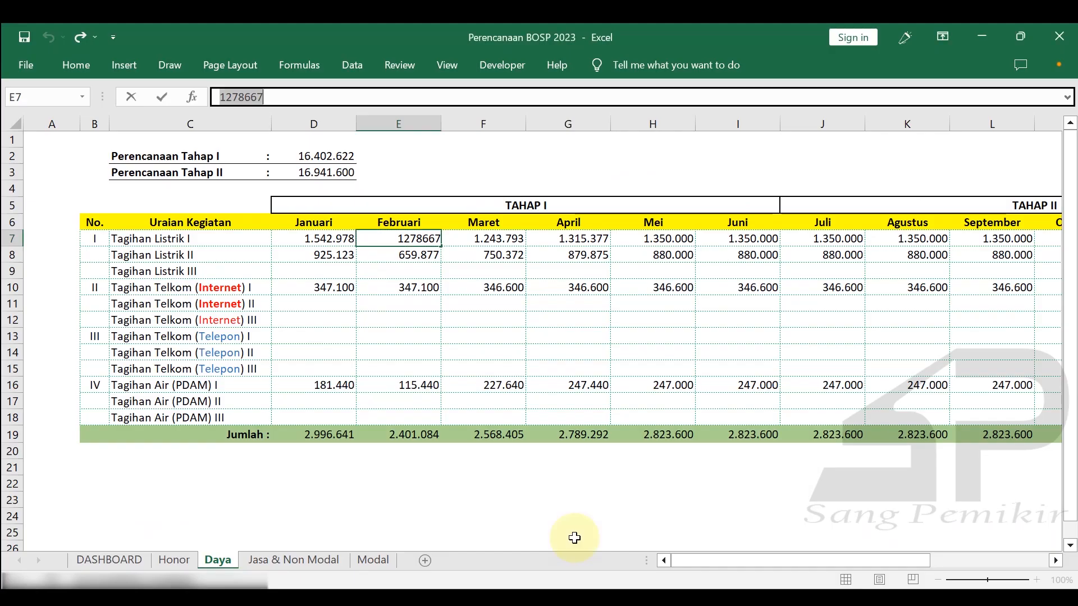
left_click(465, 240)
double_click(272, 92)
key("ctrl+c")
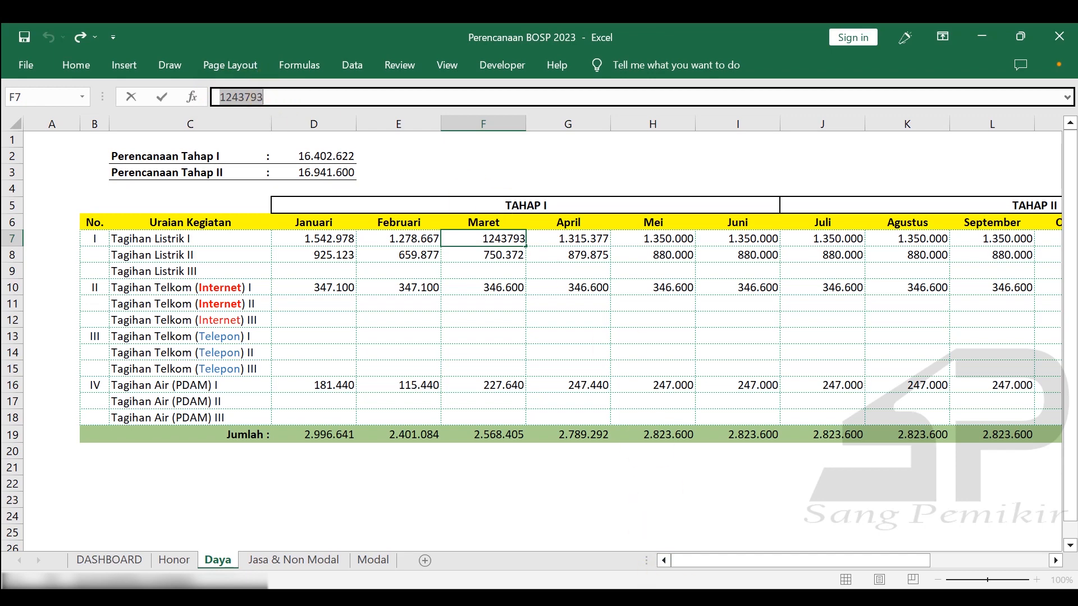
left_click(584, 598)
key("ctrl+v")
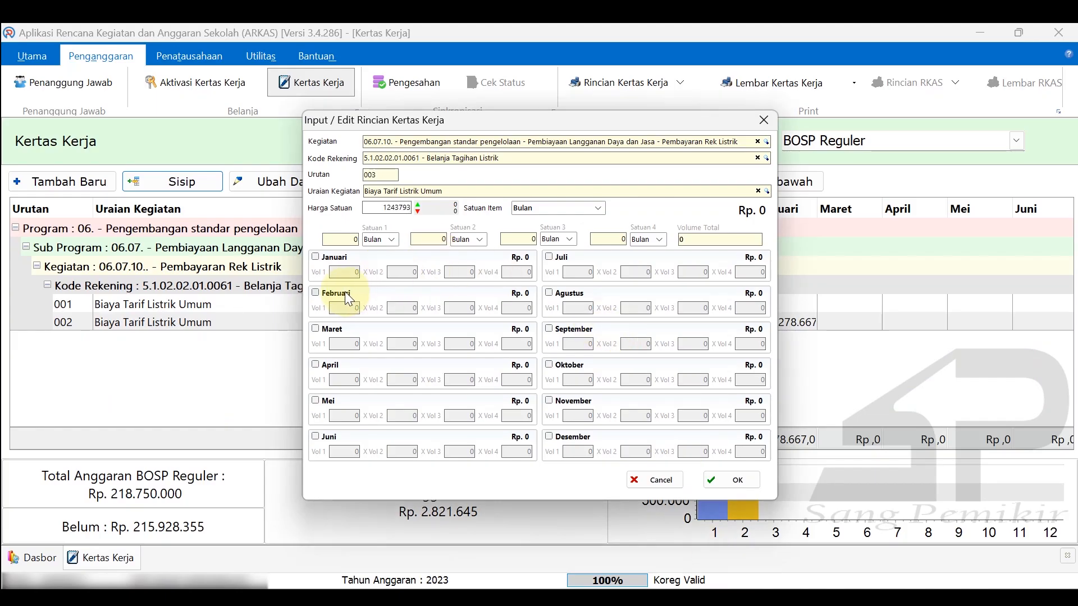
- Enable Maret in the entry with a Vol 1 of 1 and save the entry
left_click(320, 334)
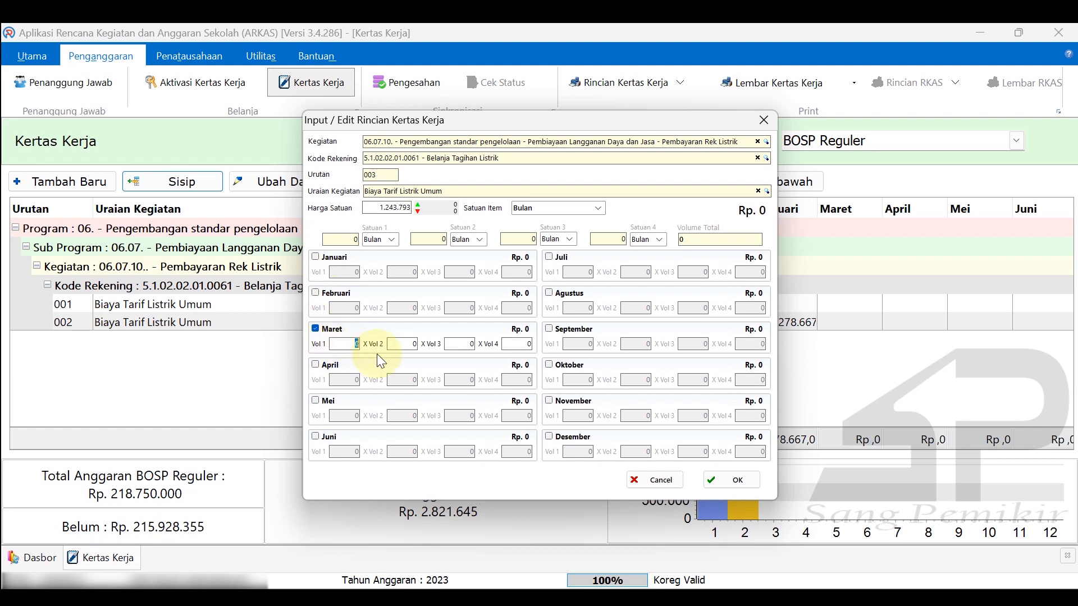
type("1")
left_click(406, 345)
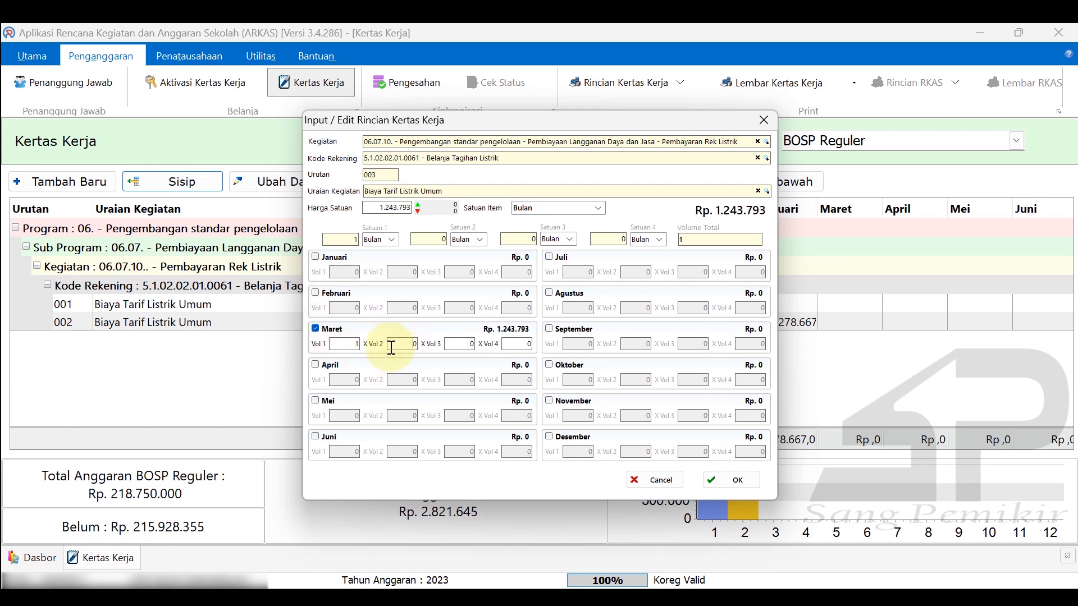
left_click(725, 481)
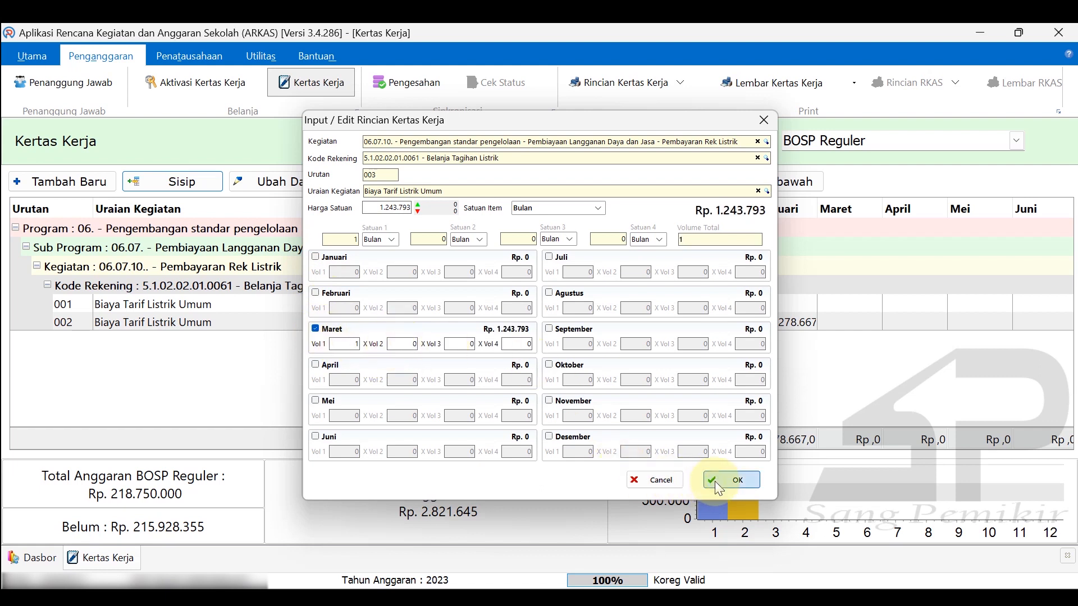
- Insert a fourth entry under Belanja Tagihan Listrik based on row 003, with Uraian Kegiatan Biaya Tarif Listrik Umum in Bulan
left_click(826, 339)
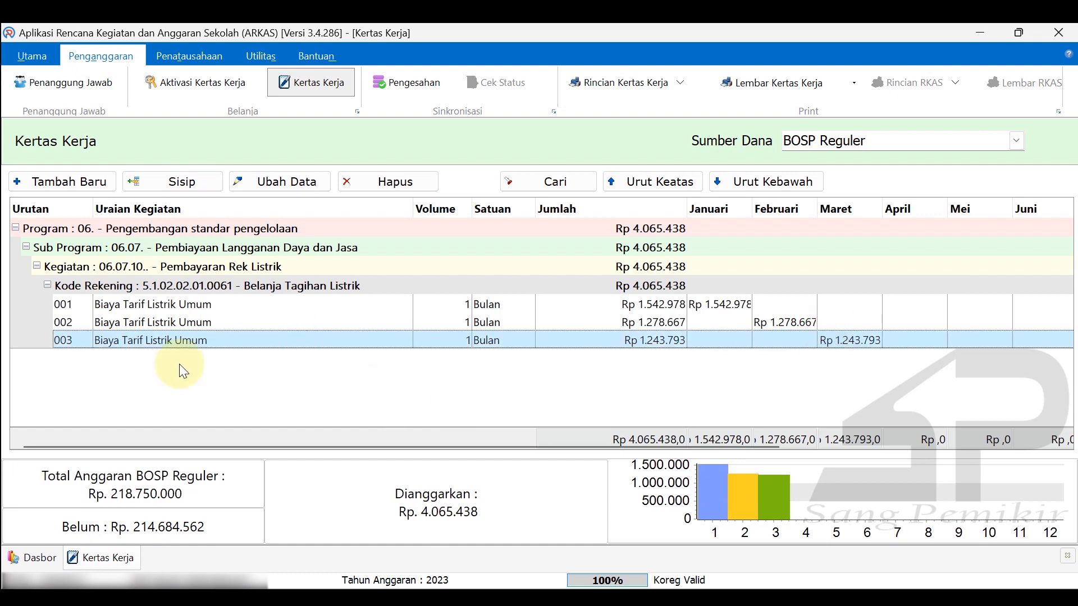
left_click(164, 190)
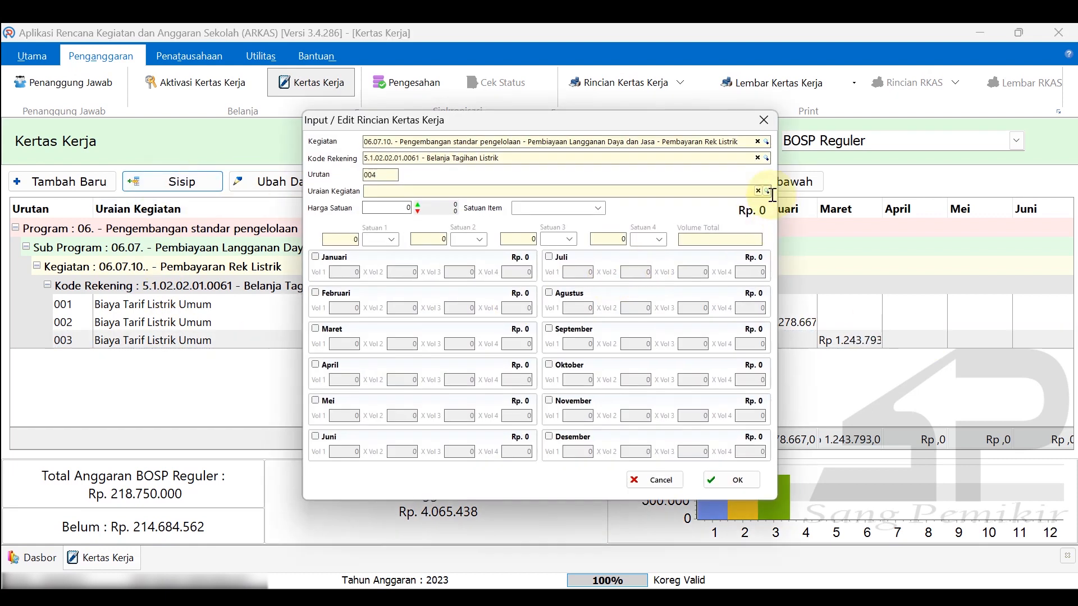
left_click(767, 191)
double_click(514, 312)
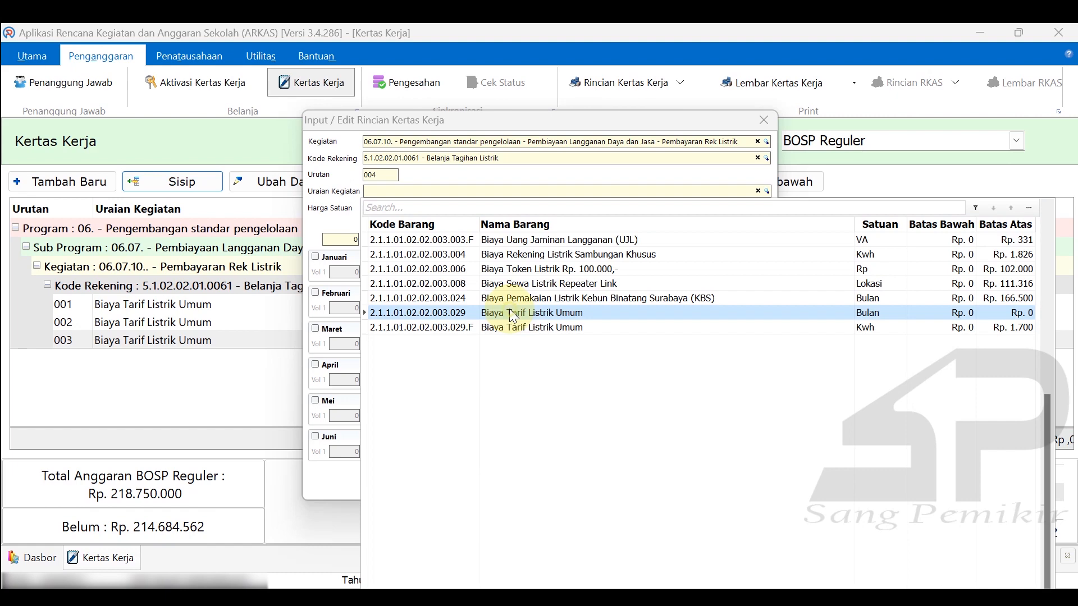
- Copy the April amount of Tagihan Listrik I from Excel into the new ARKAS entry's Harga Satuan as 1315377
key("alt+Tab")
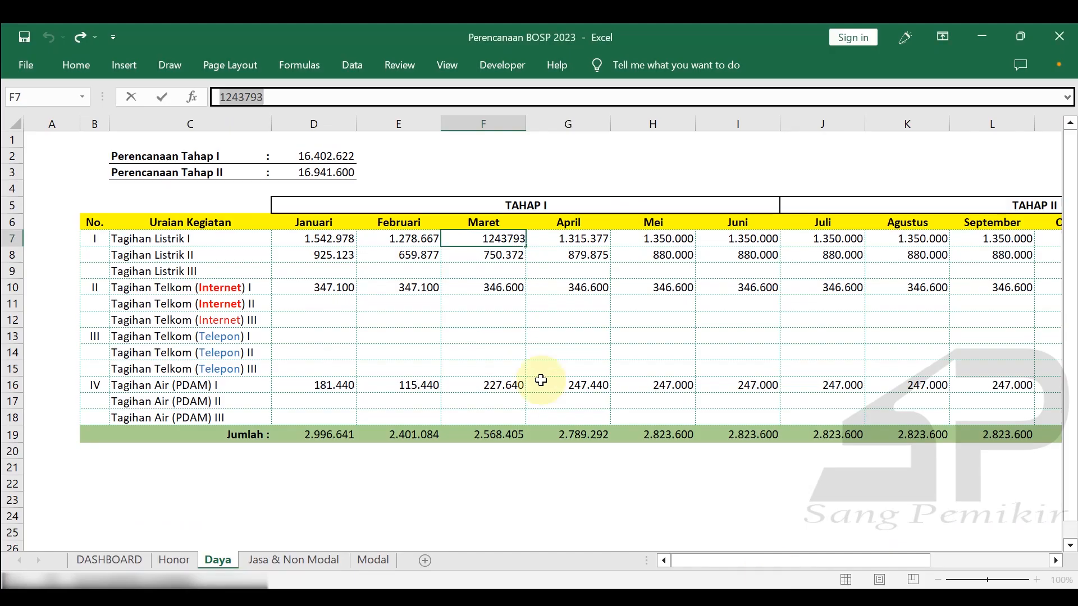
left_click(562, 240)
left_click_drag(223, 104, 269, 97)
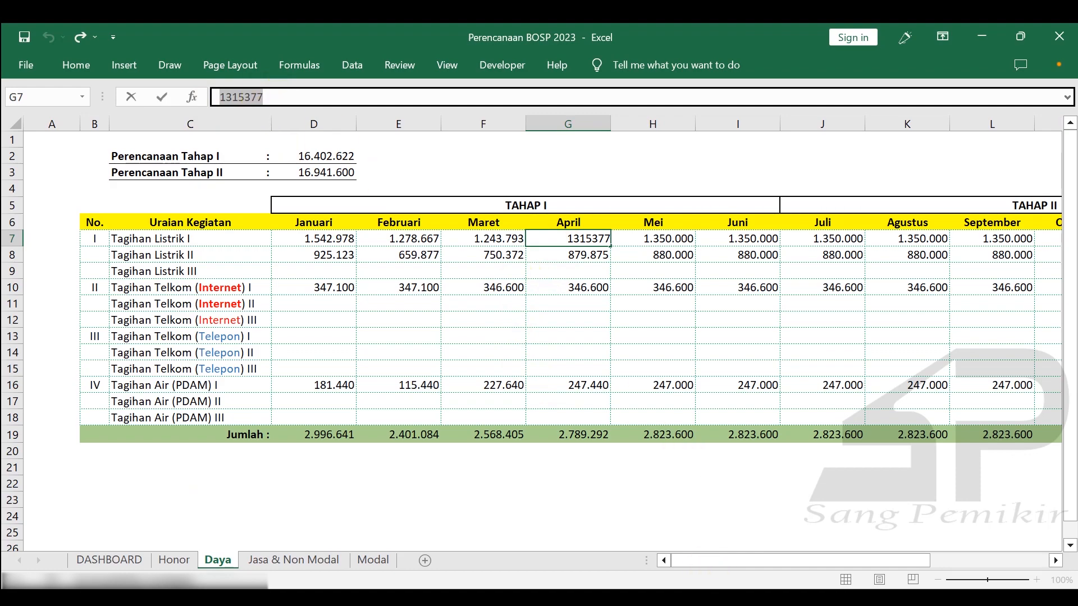
key("alt+Tab")
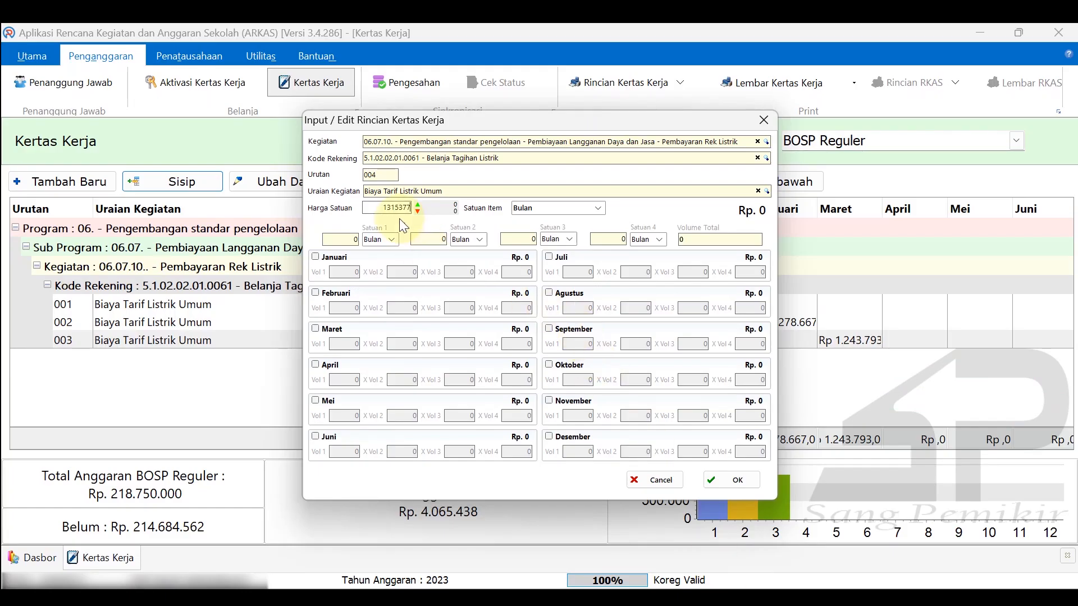
- Enable April in the entry with a Vol 1 of 1 and save the entry
left_click(328, 367)
left_click(335, 380)
type("1")
left_click(400, 382)
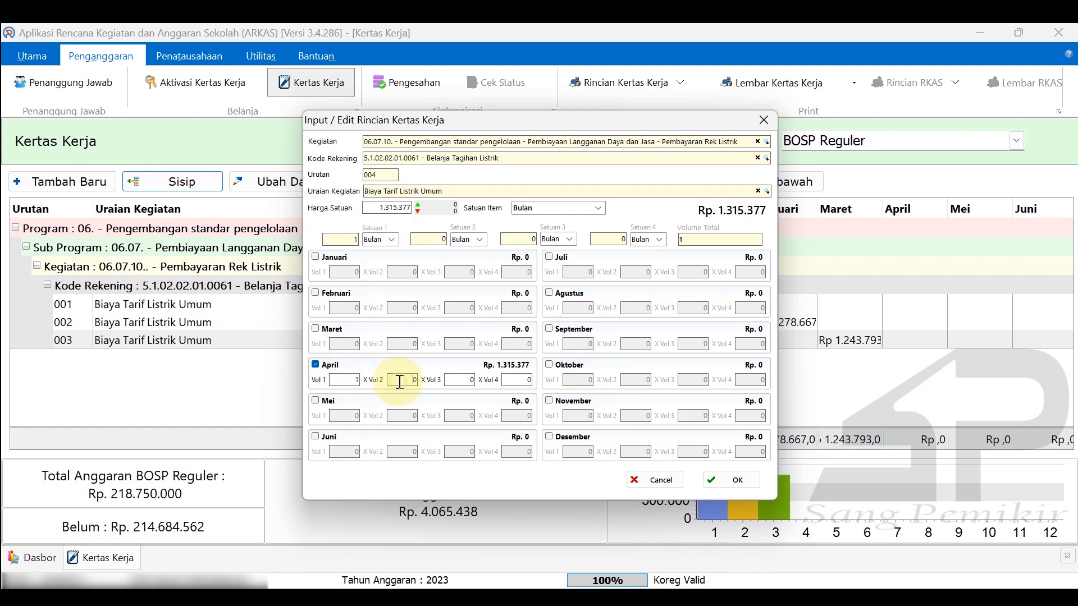
left_click(730, 480)
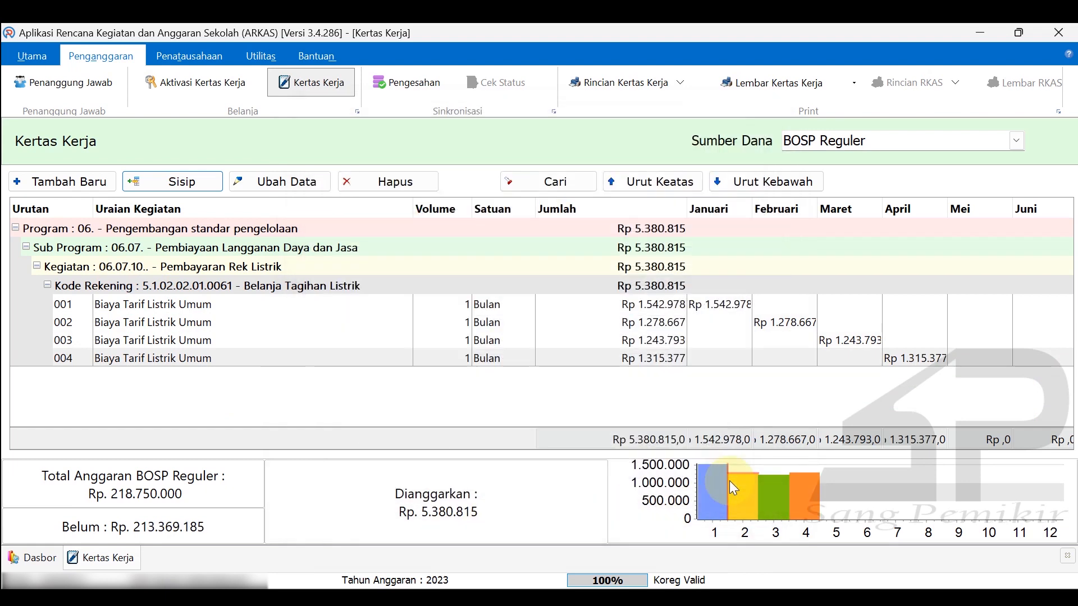
- Review the saved electricity entries, and compare the Tagihan Listrik I amounts from Mei to Desember in the Excel plan
left_click(248, 302)
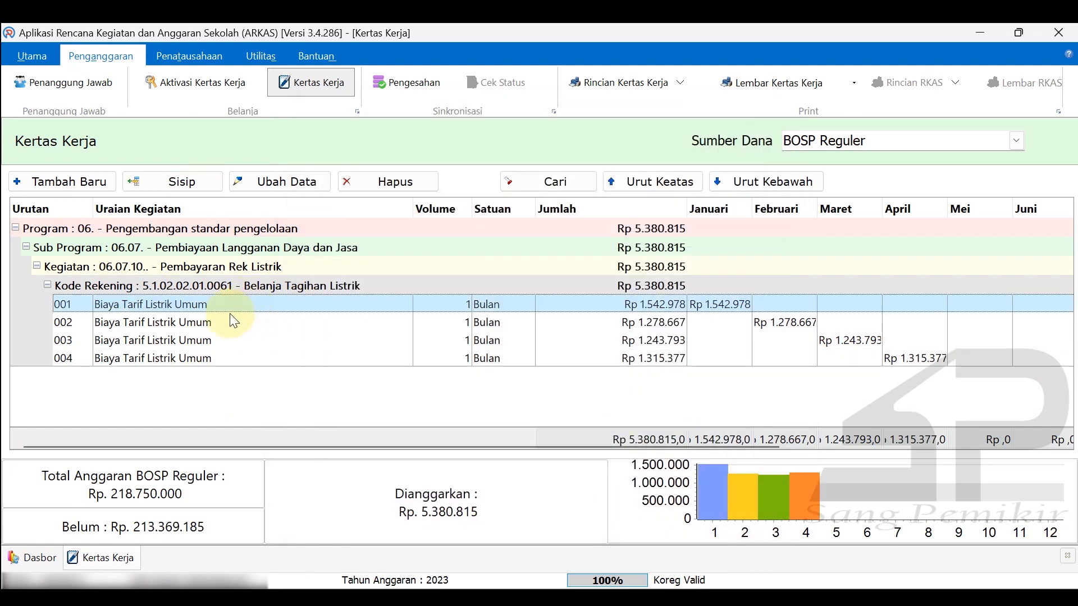
left_click(190, 328)
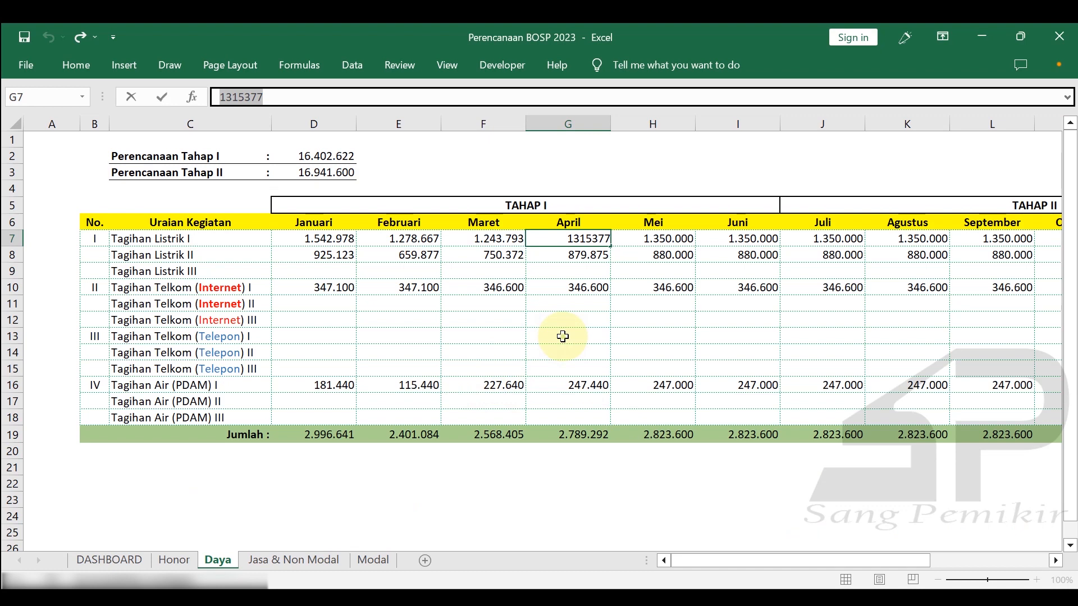
left_click(567, 322)
left_click(629, 239)
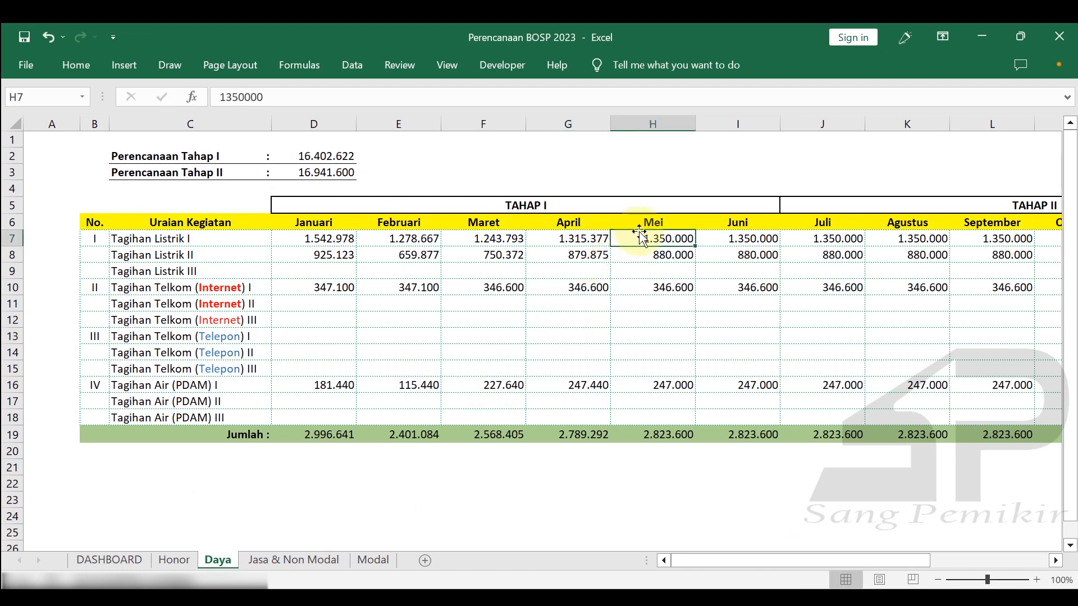
left_click_drag(899, 556, 977, 553)
left_click_drag(402, 239, 971, 236)
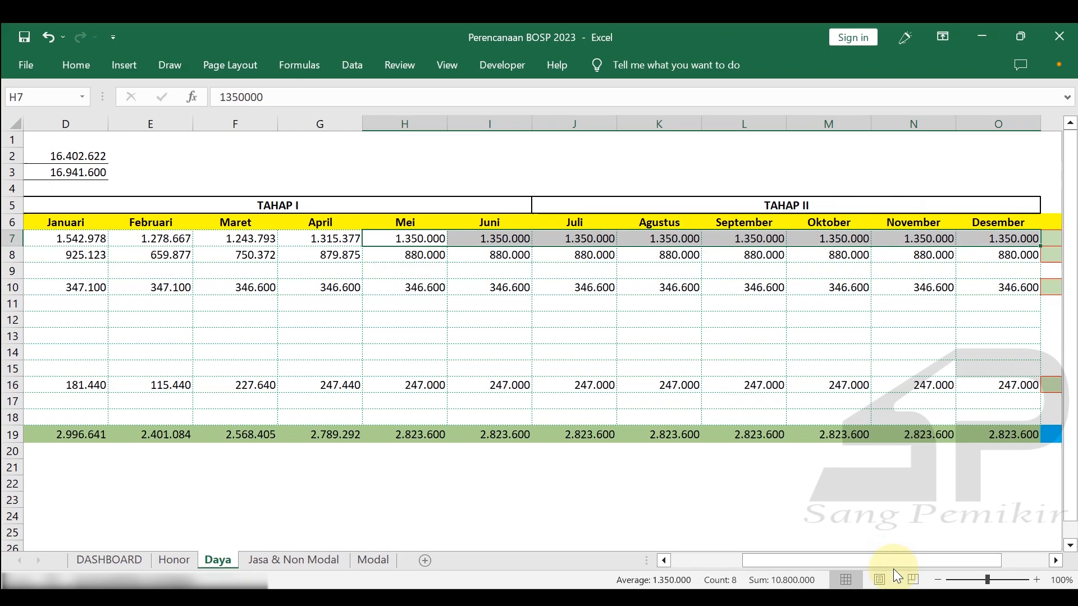
- Switch to ARKAS and insert a fifth electricity entry based on row 004, with Uraian Kegiatan Biaya Tarif Listrik Umum in Bulan
left_click(780, 597)
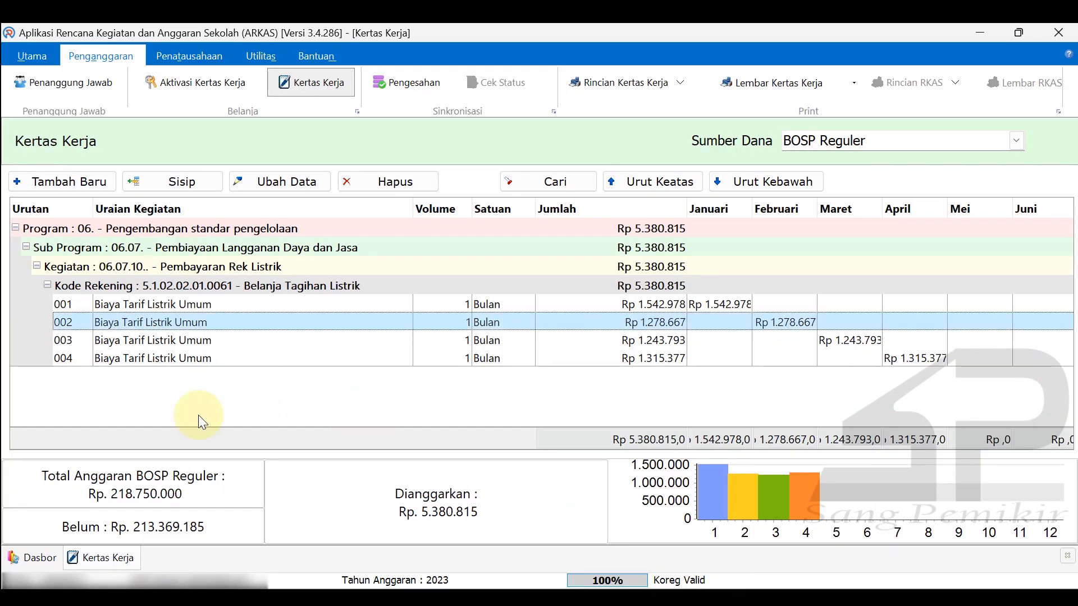
left_click(140, 359)
left_click(140, 181)
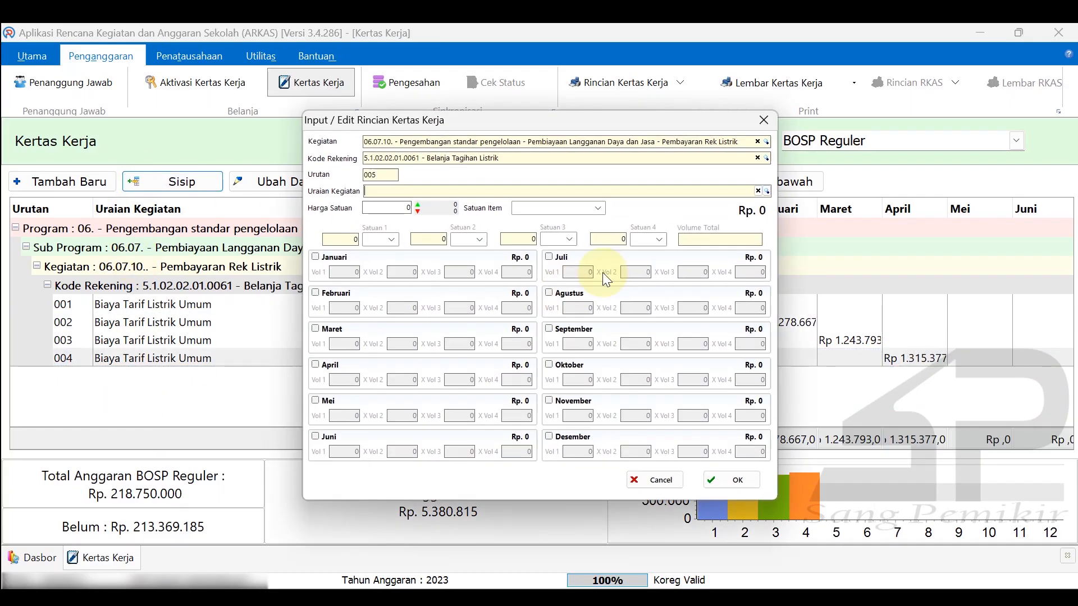
left_click(768, 191)
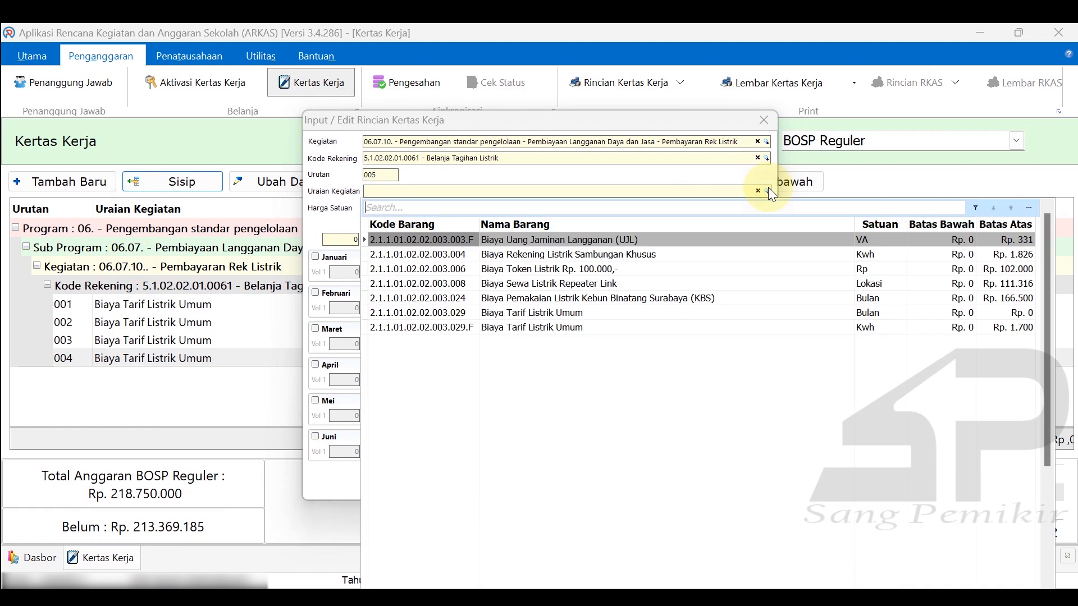
left_click(592, 309)
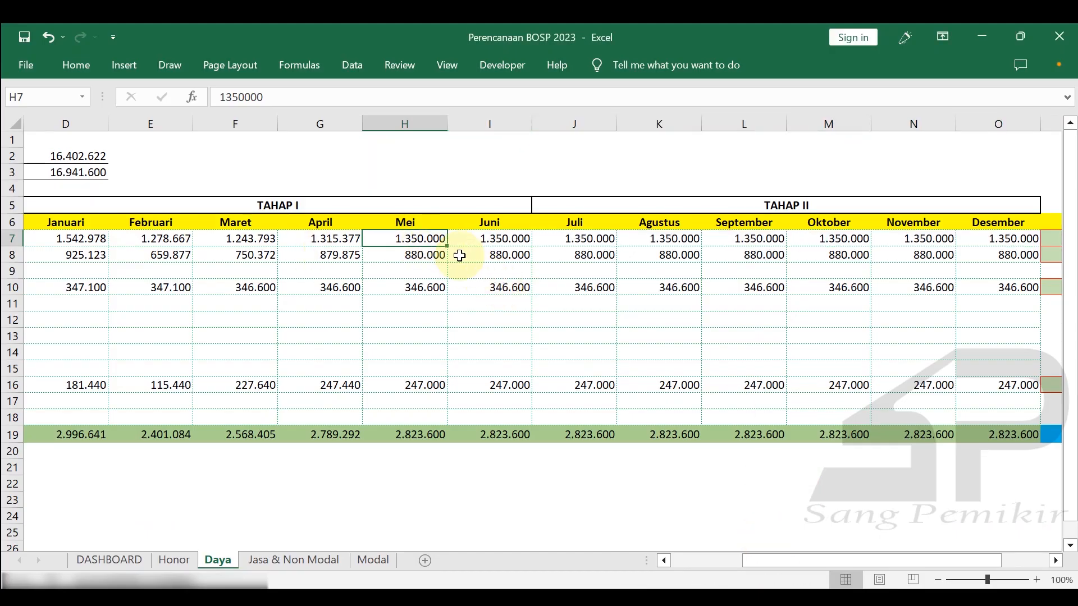
- Copy the Mei amount of Tagihan Listrik I from Excel into the new ARKAS entry's Harga Satuan as 1350000
left_click_drag(217, 97, 285, 99)
key("ctrl+c")
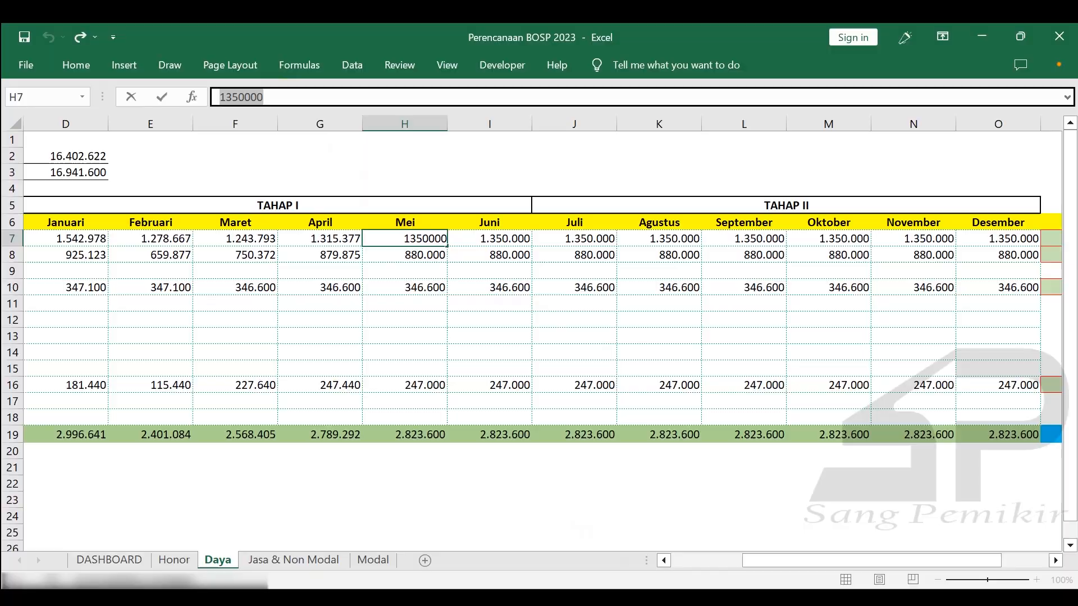
left_click(586, 597)
key("ctrl+v")
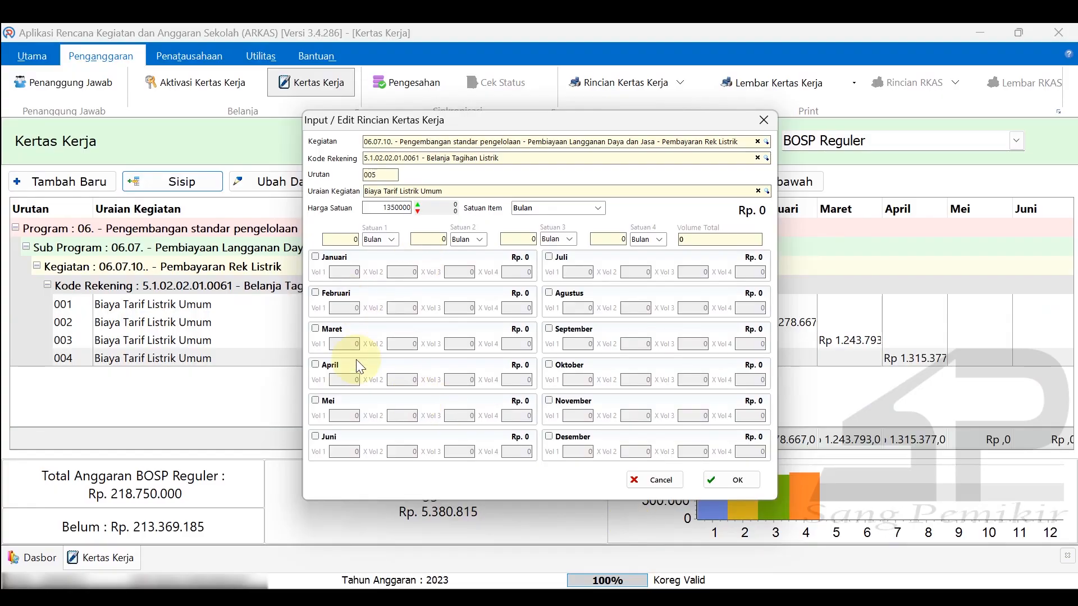
- Enable all months from Mei to Desember in the entry
left_click(315, 401)
left_click(315, 436)
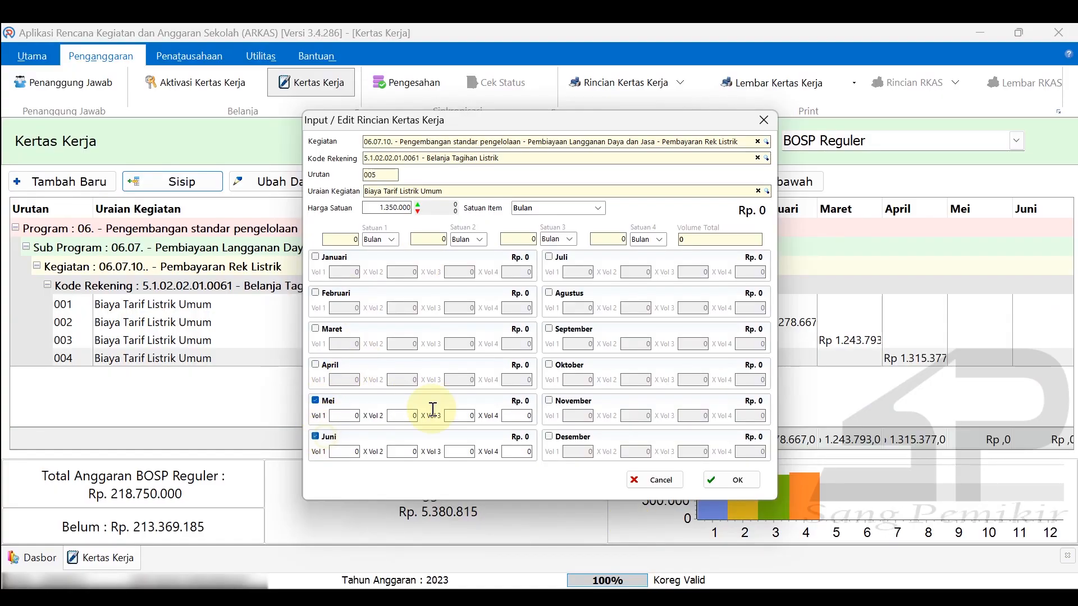
left_click(549, 258)
left_click(566, 300)
left_click(562, 335)
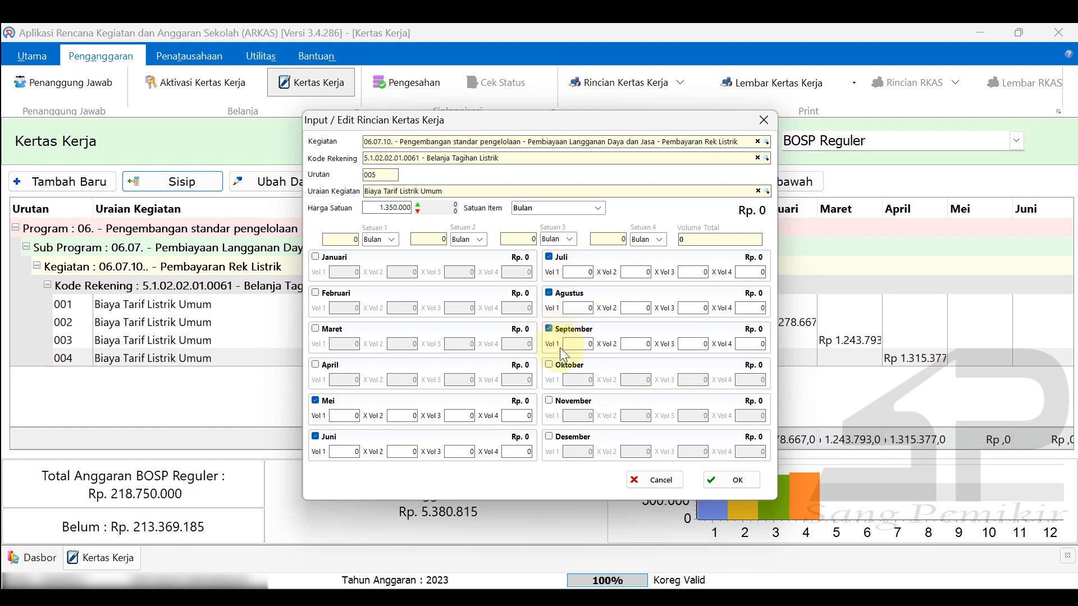
left_click(562, 404)
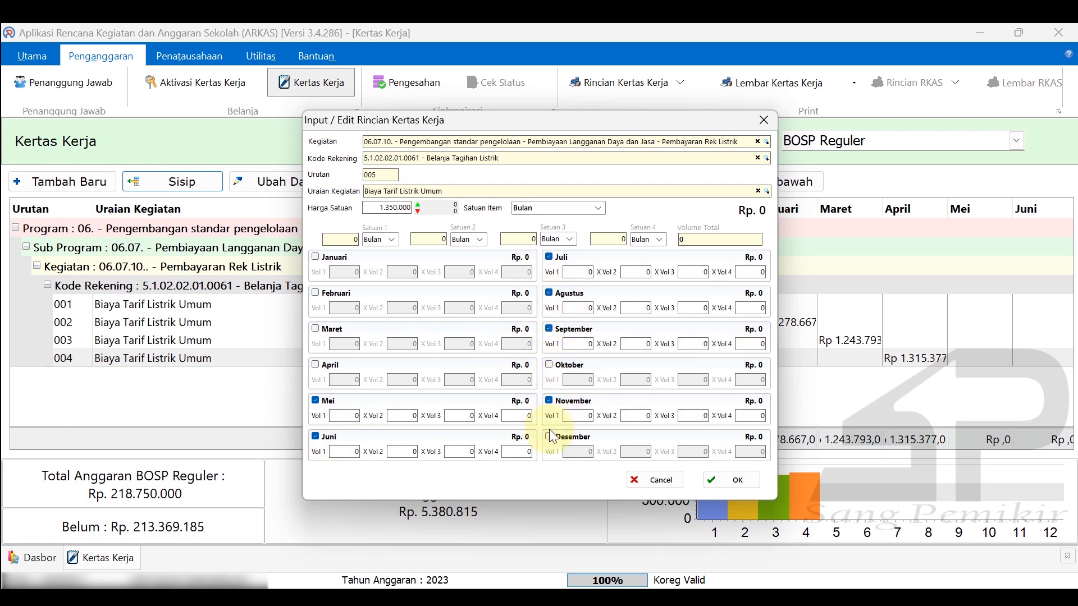
left_click(551, 439)
left_click(548, 366)
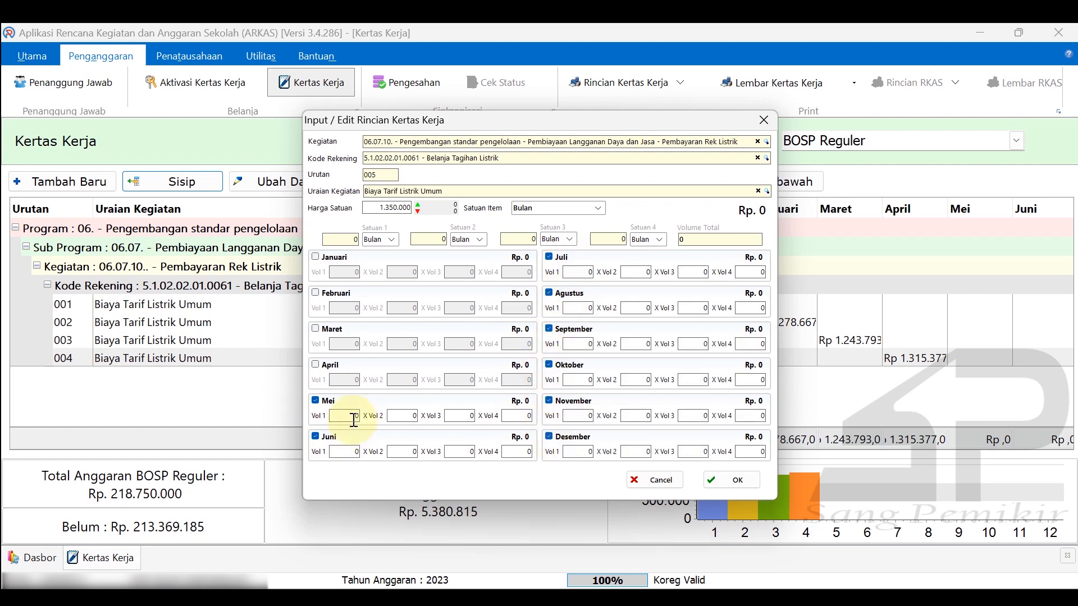
- Set Vol 1 to 1 for each month from Mei to Desember
type("1")
left_click(352, 452)
type("1")
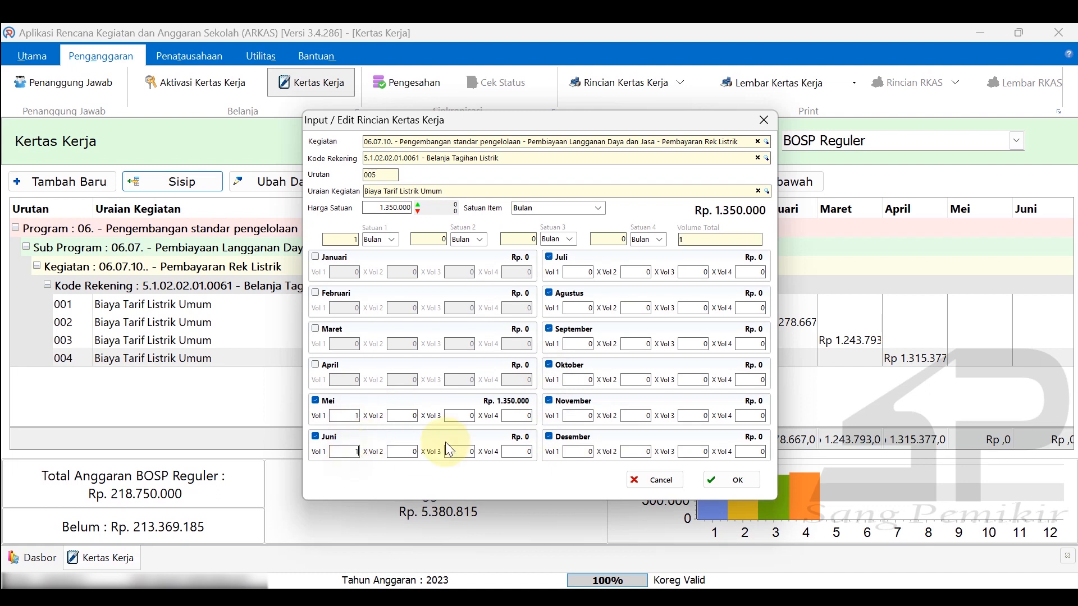
left_click(591, 272)
type("1")
left_click(591, 308)
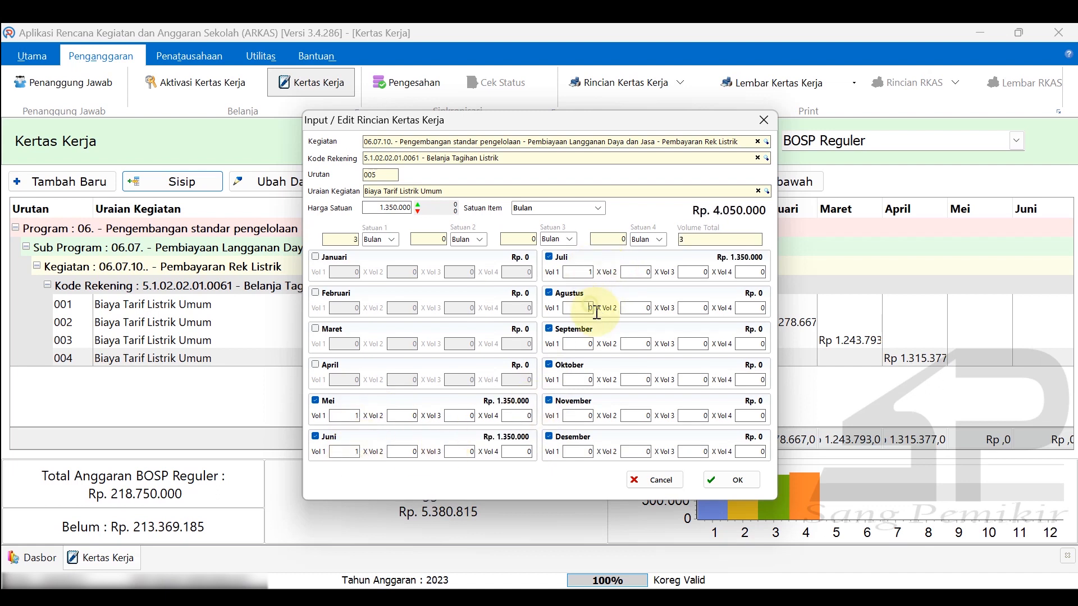
left_click(593, 342)
type("1")
left_click(586, 380)
type("1")
left_click(587, 416)
type("1")
left_click(589, 453)
type("1")
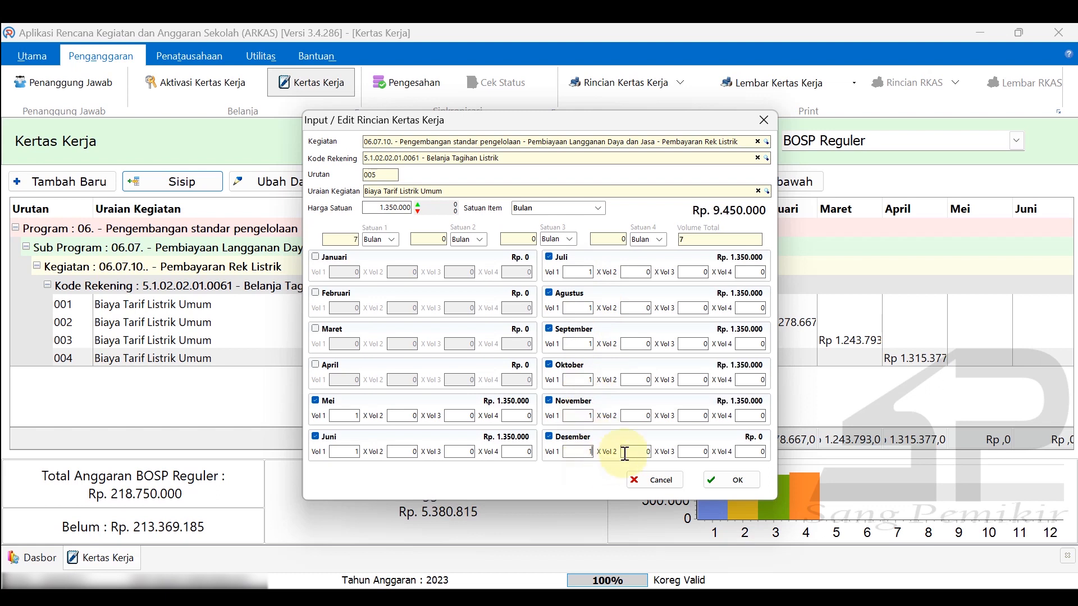
left_click(623, 452)
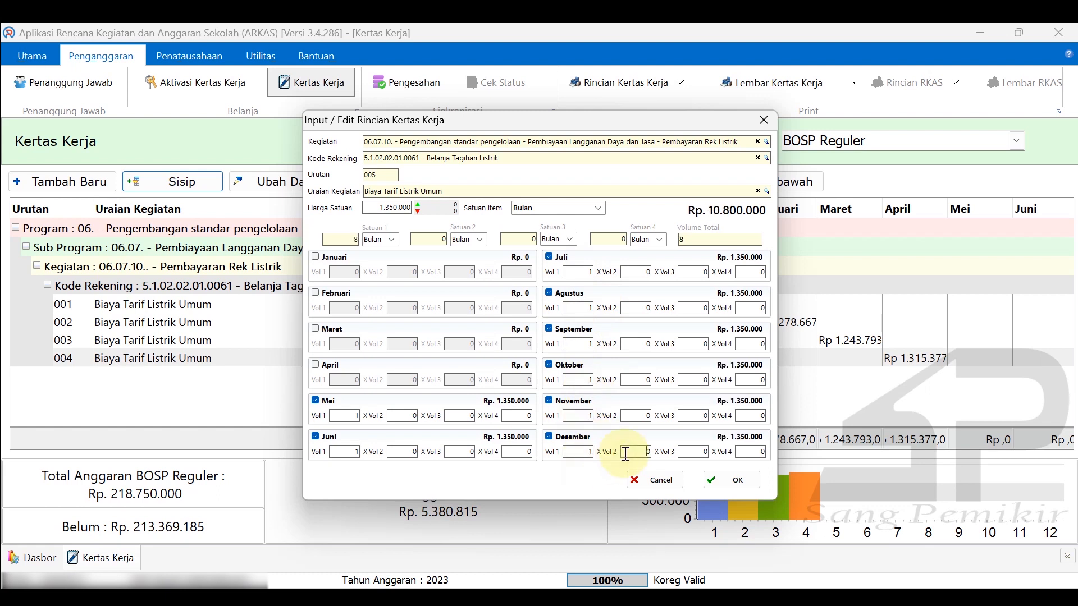
- Save the Mei to Desember electricity entry in the Kertas Kerja
left_click(734, 480)
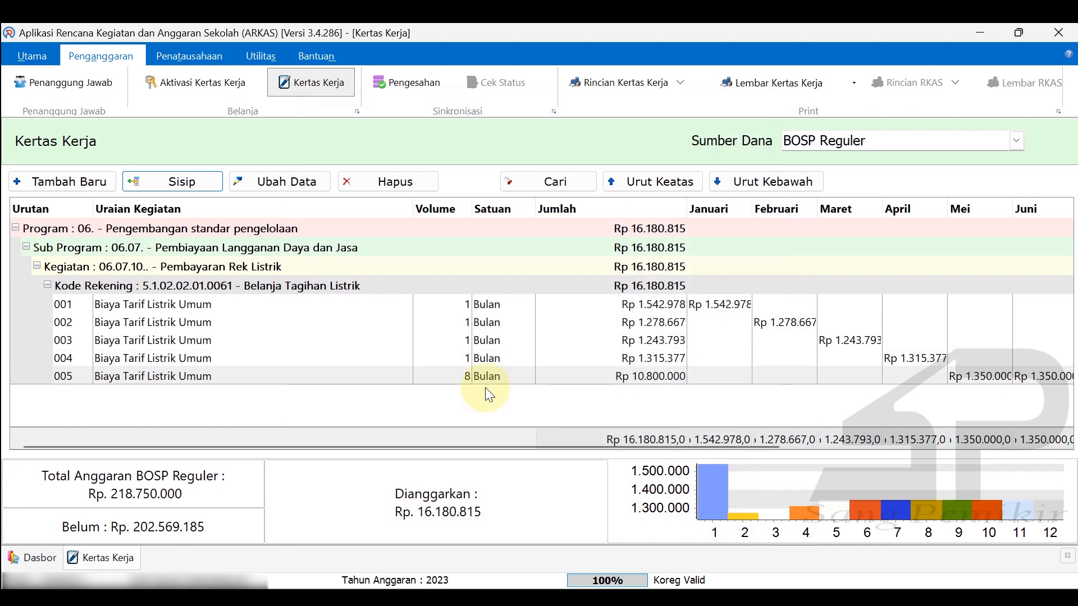
left_click_drag(766, 442, 719, 437)
left_click(235, 309)
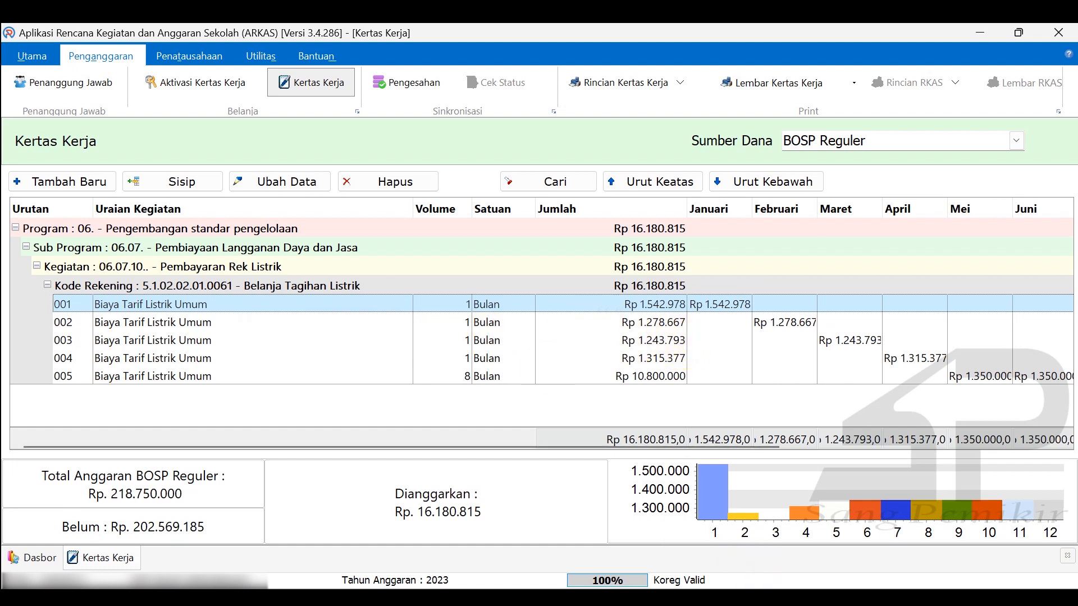
- Compare the Belanja Tagihan Listrik total in ARKAS with the Jumlah of Tagihan Listrik I in the Excel plan
left_click(652, 290)
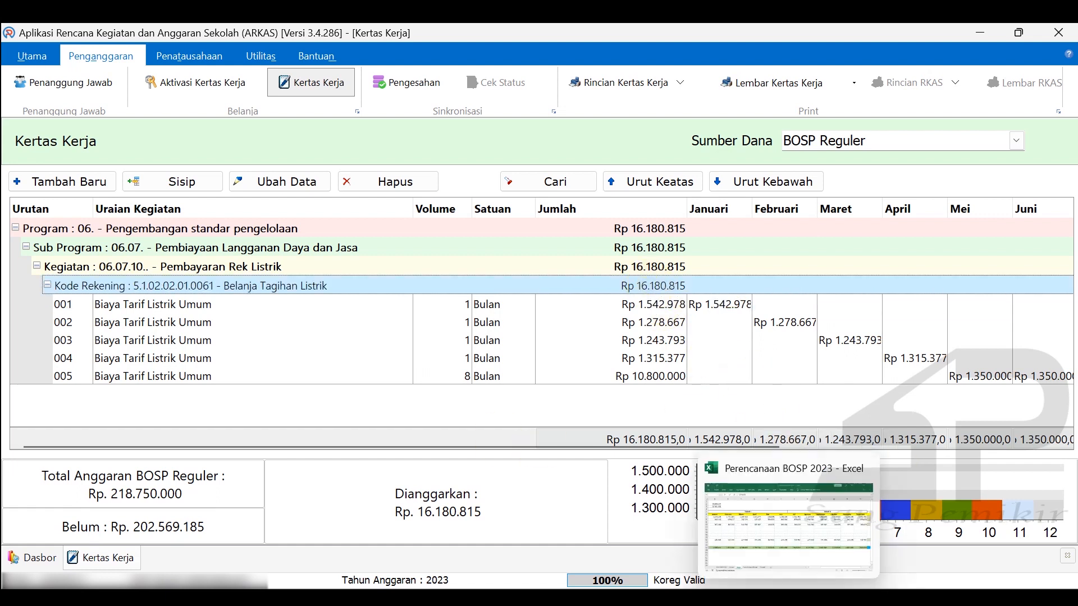
left_click(789, 598)
left_click_drag(865, 557, 935, 561)
left_click(939, 243)
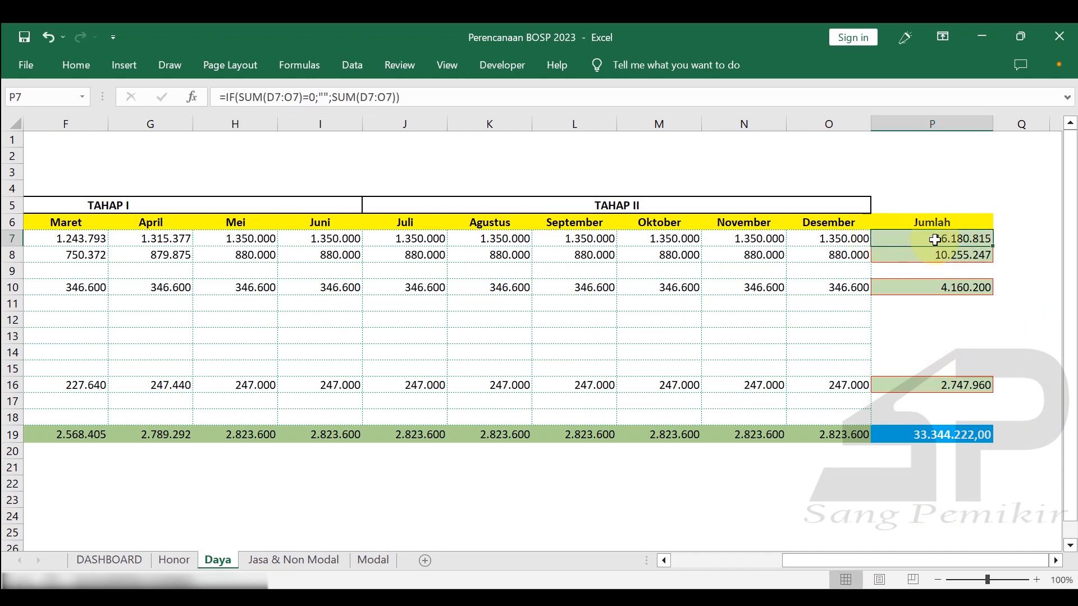
left_click_drag(847, 557, 729, 560)
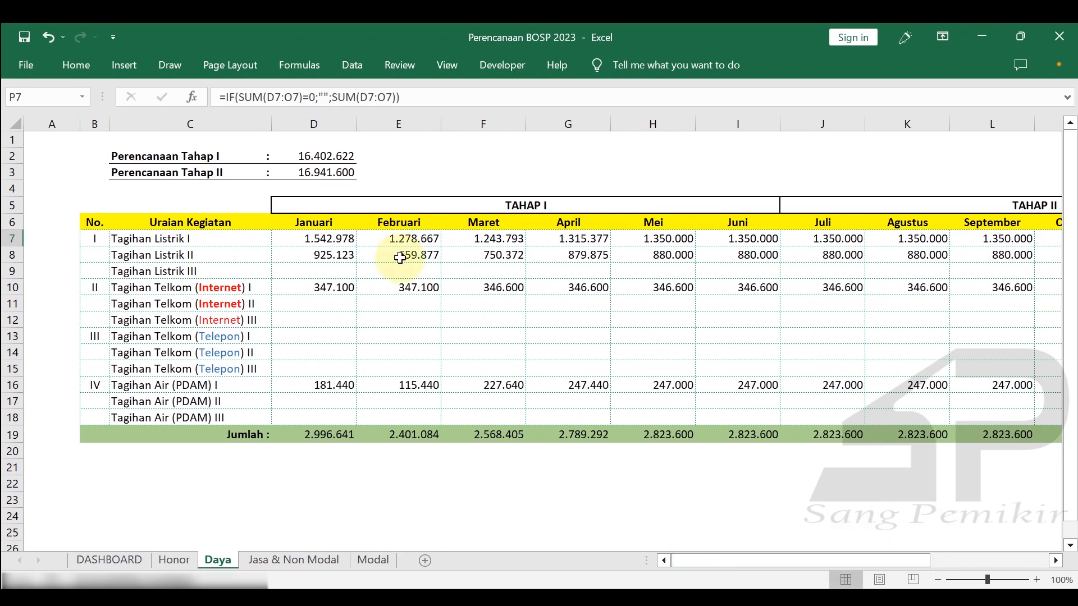
- Select the Januari amount of Tagihan Listrik II in Excel and insert an ARKAS entry after row 005 with Biaya Tarif Listrik Umum in Bulan
left_click(315, 258)
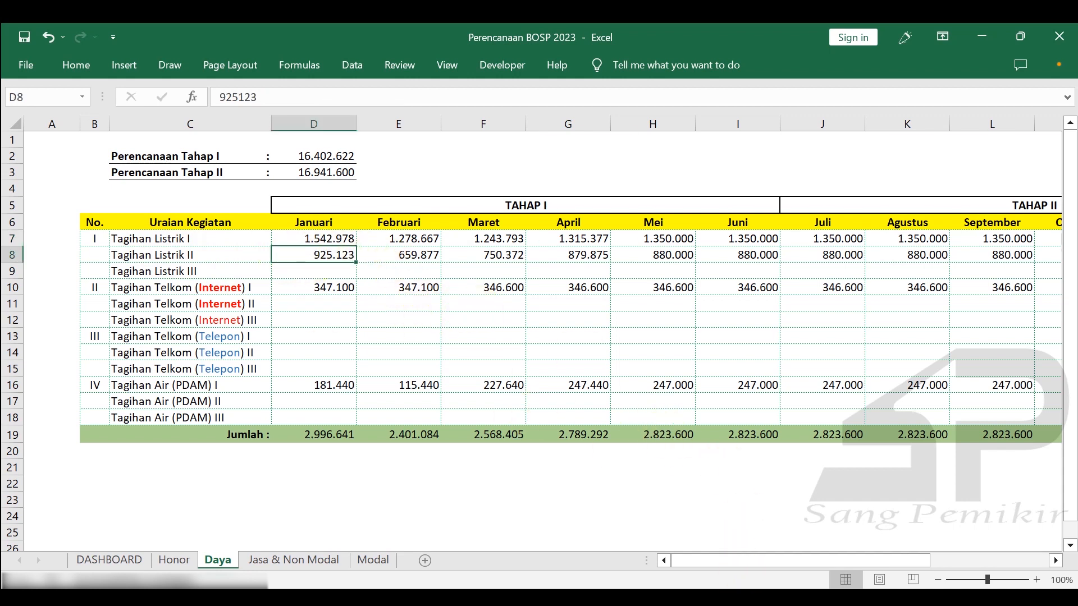
key("alt+Tab")
left_click(232, 378)
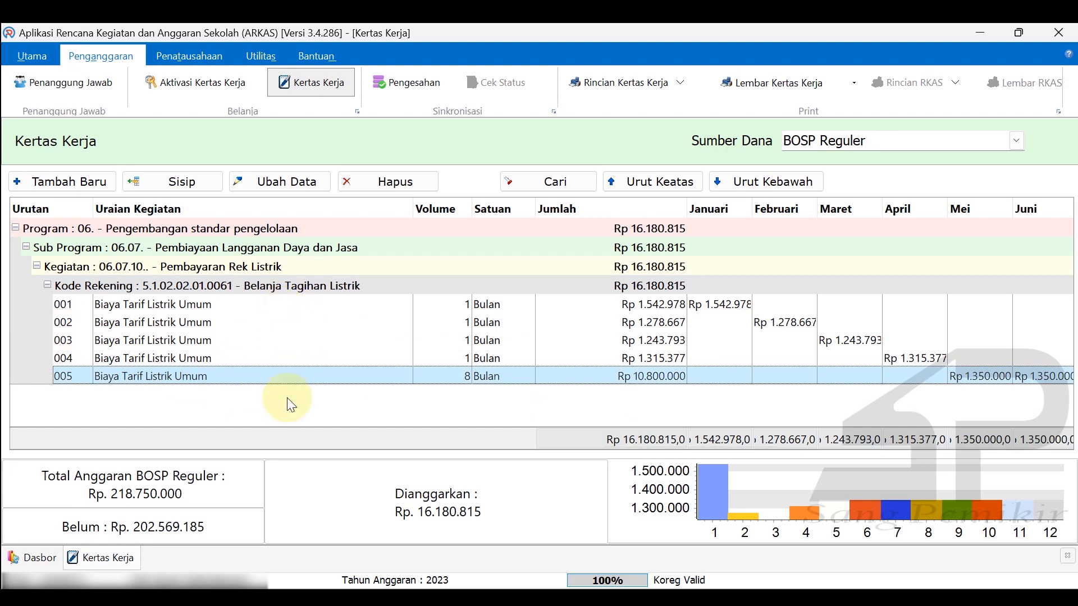
left_click(180, 195)
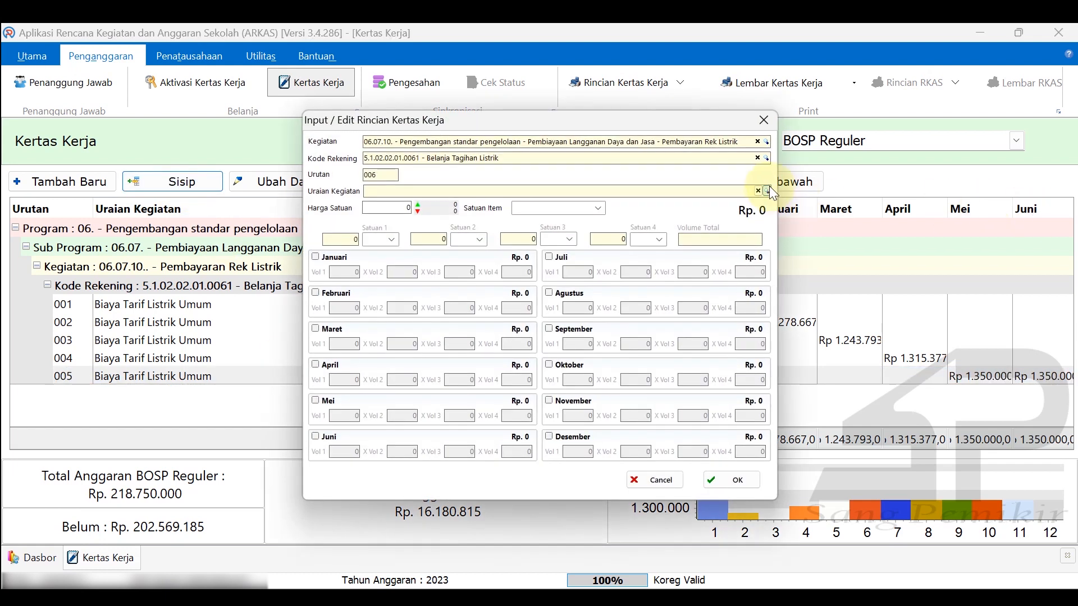
left_click(769, 192)
double_click(573, 313)
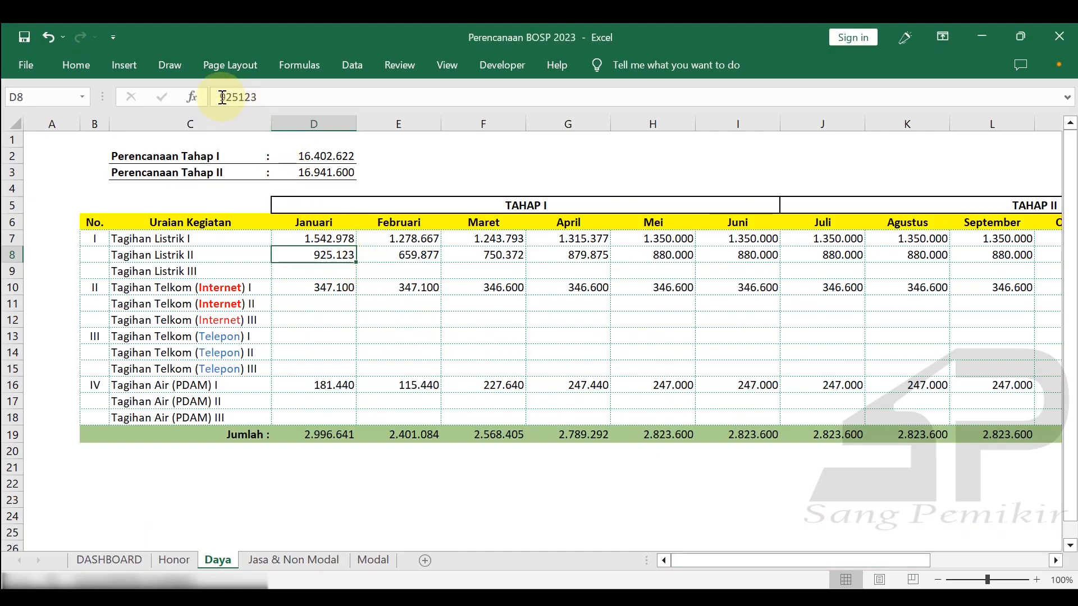
- Copy the Januari amount of Tagihan Listrik II from Excel into the ARKAS entry's Harga Satuan as 925123
left_click(260, 97)
double_click(260, 97)
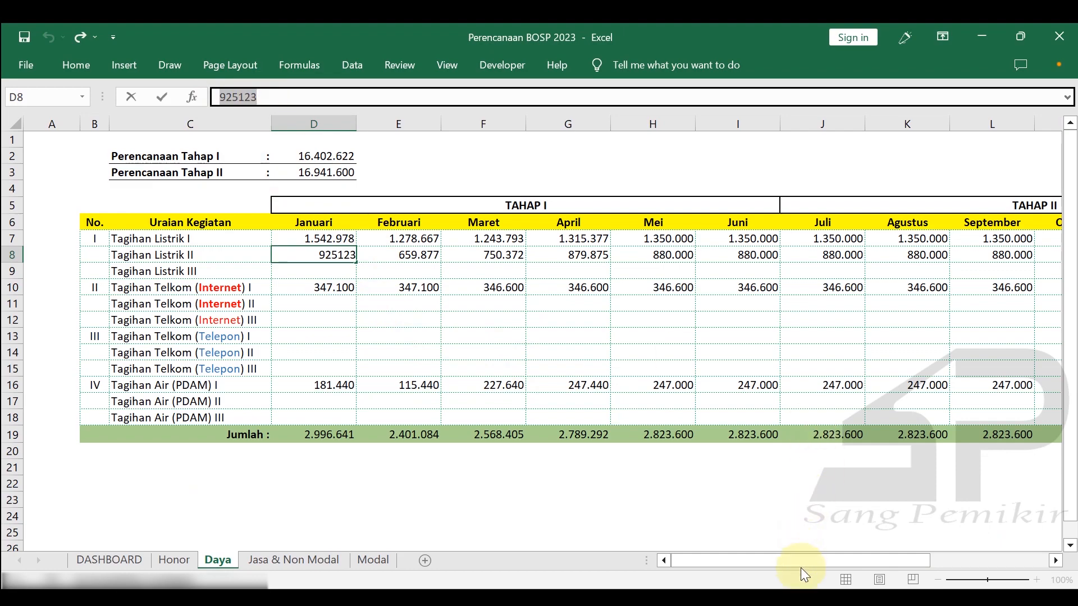
left_click(708, 581)
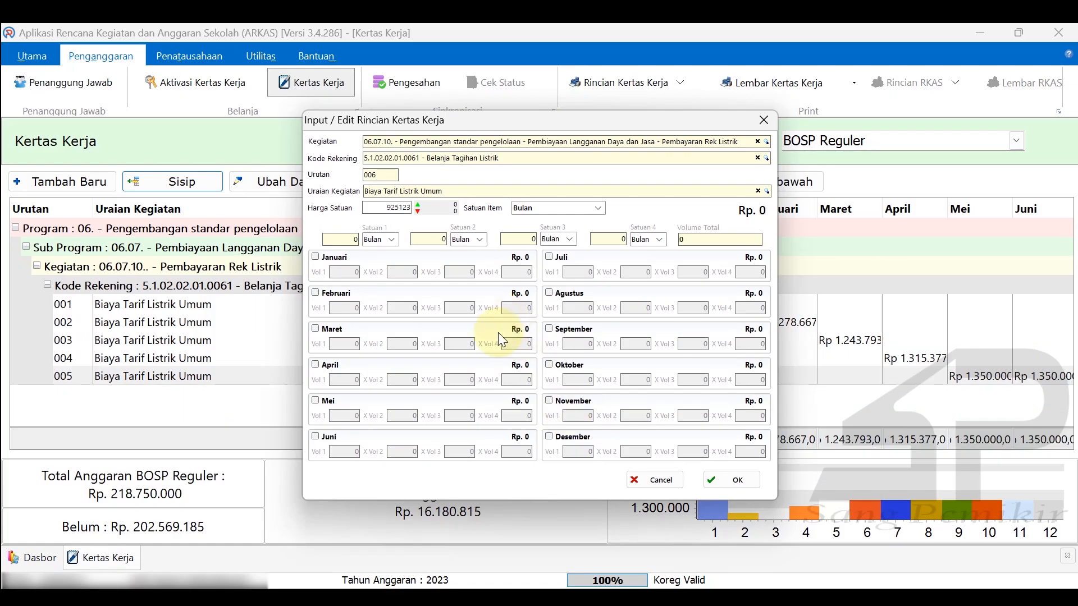
- Enable Januari with Vol 1 set to 1 and save entry 006
left_click(341, 259)
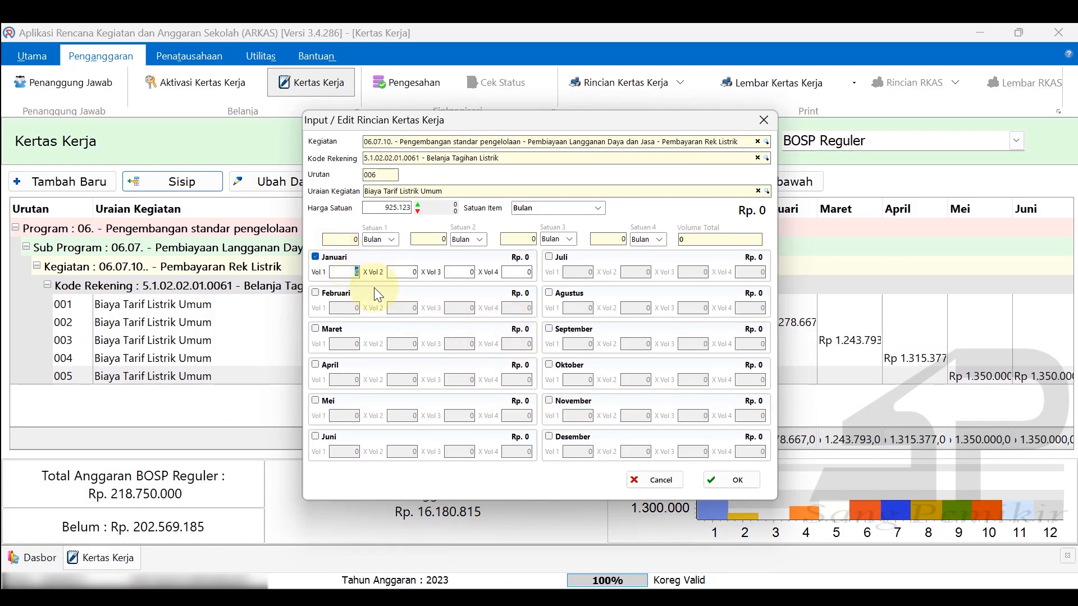
type("1")
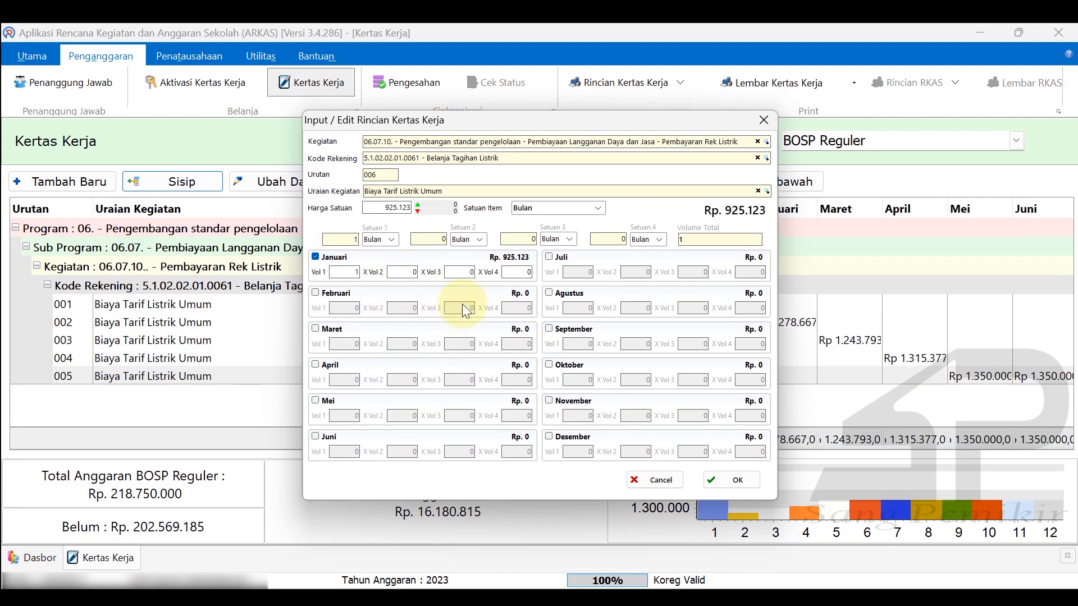
left_click(737, 481)
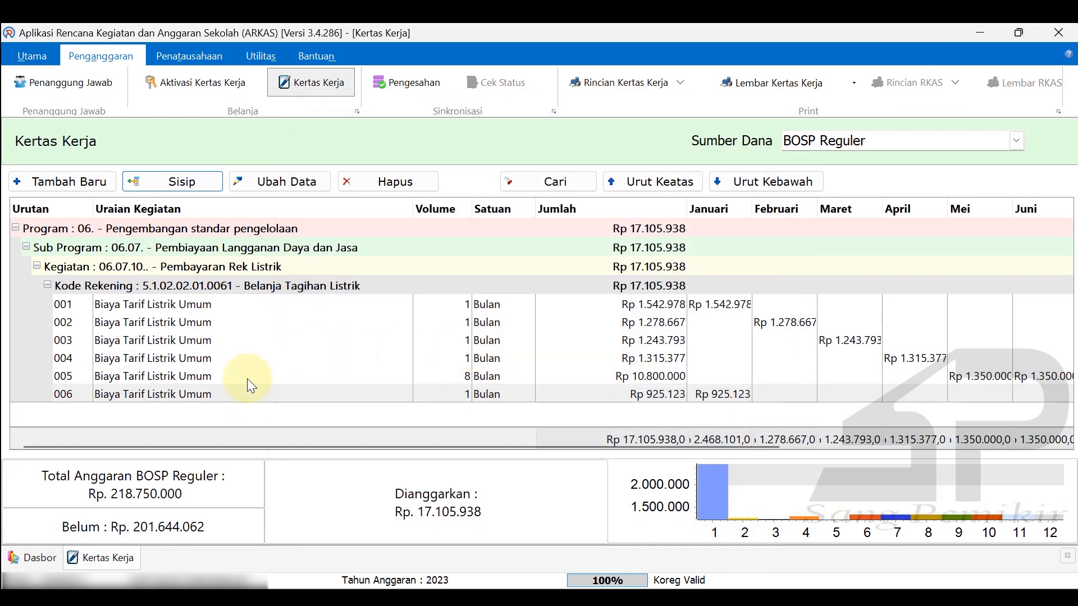
- Insert a seventh electricity entry with Uraian Kegiatan Biaya Tarif Listrik Umum in Bulan
left_click(190, 178)
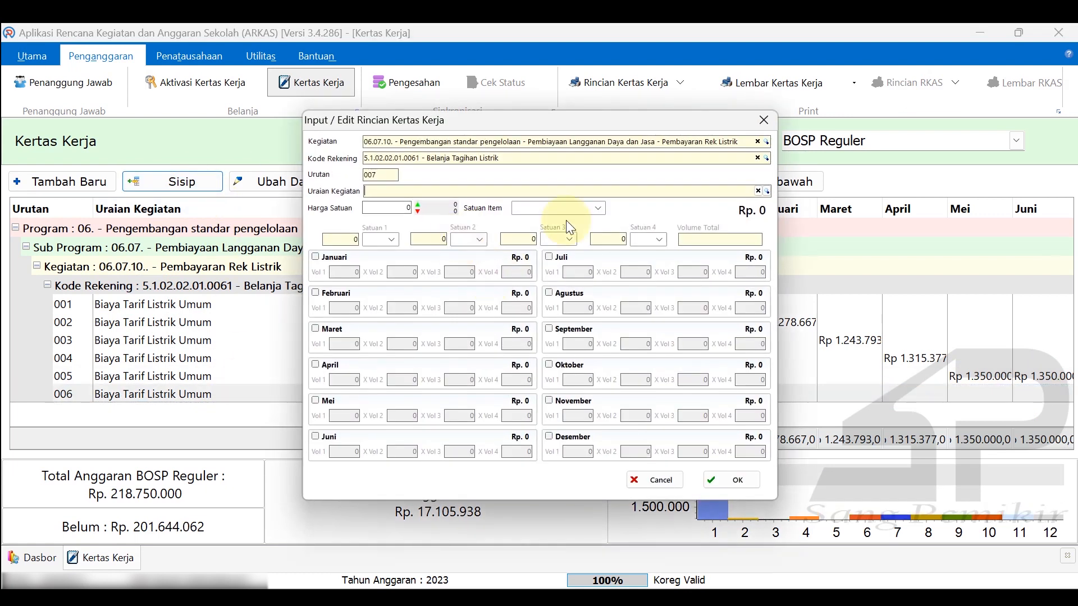
left_click(767, 191)
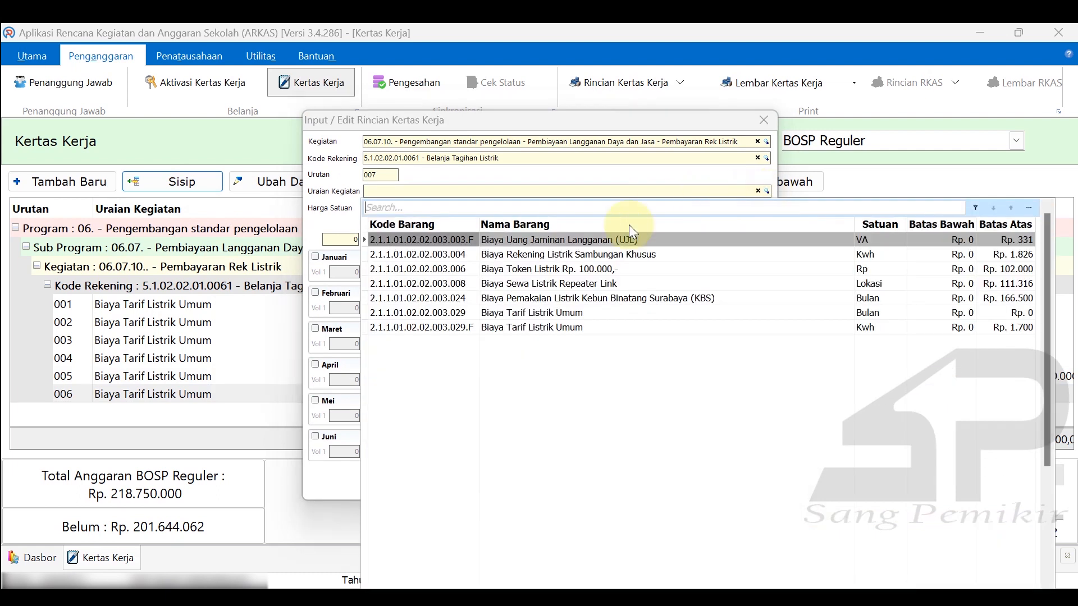
left_click(565, 312)
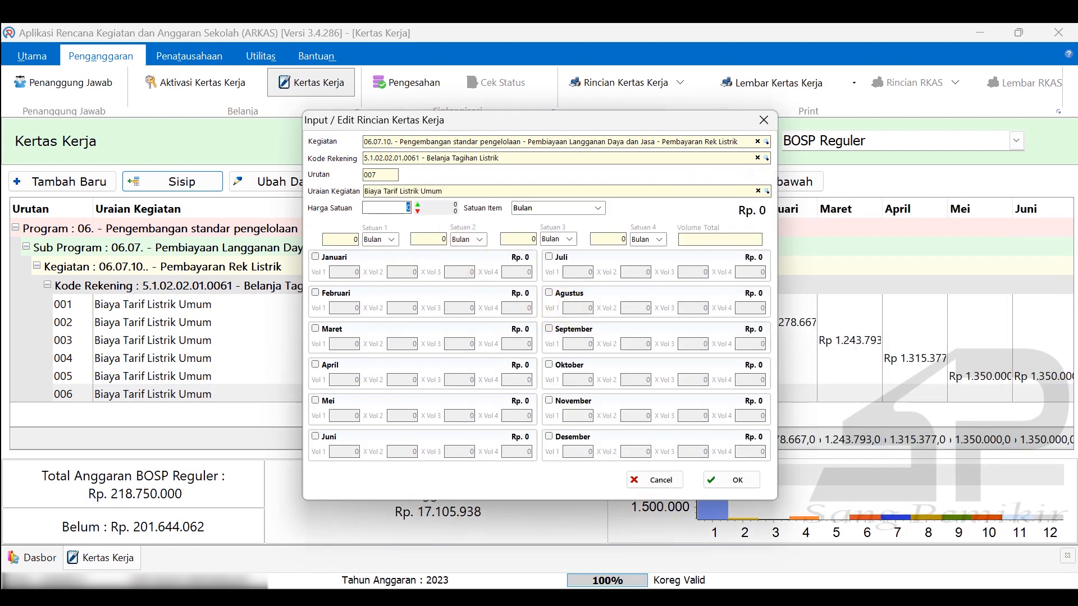
- Copy the Februari amount of Tagihan Listrik II from Excel into the seventh ARKAS entry's Harga Satuan as 659877
key("alt+Tab")
left_click(406, 256)
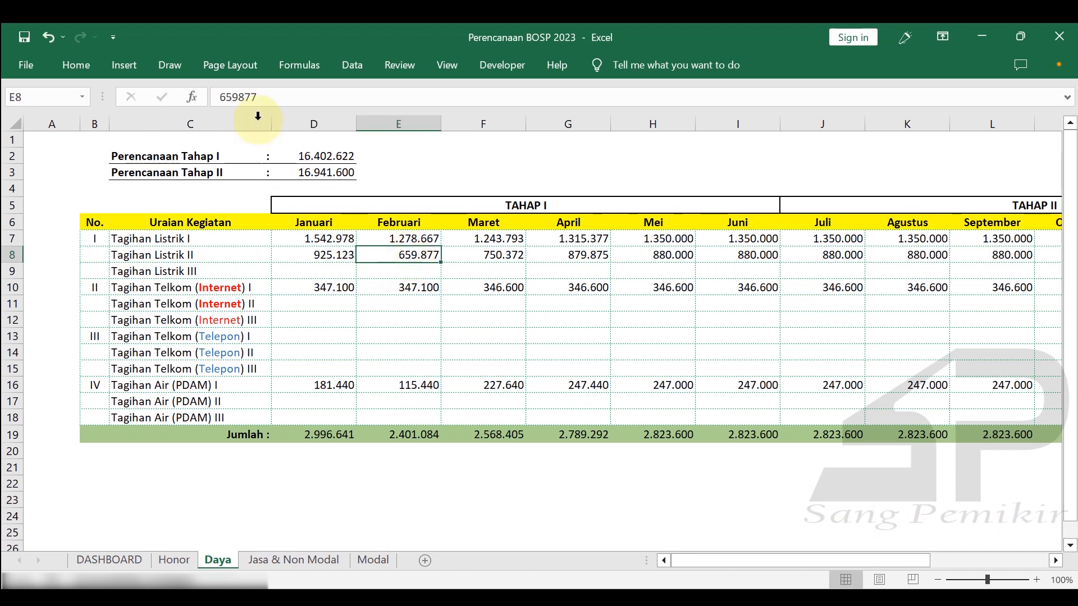
left_click_drag(222, 97, 260, 99)
key("ctrl+c")
key("alt+Tab")
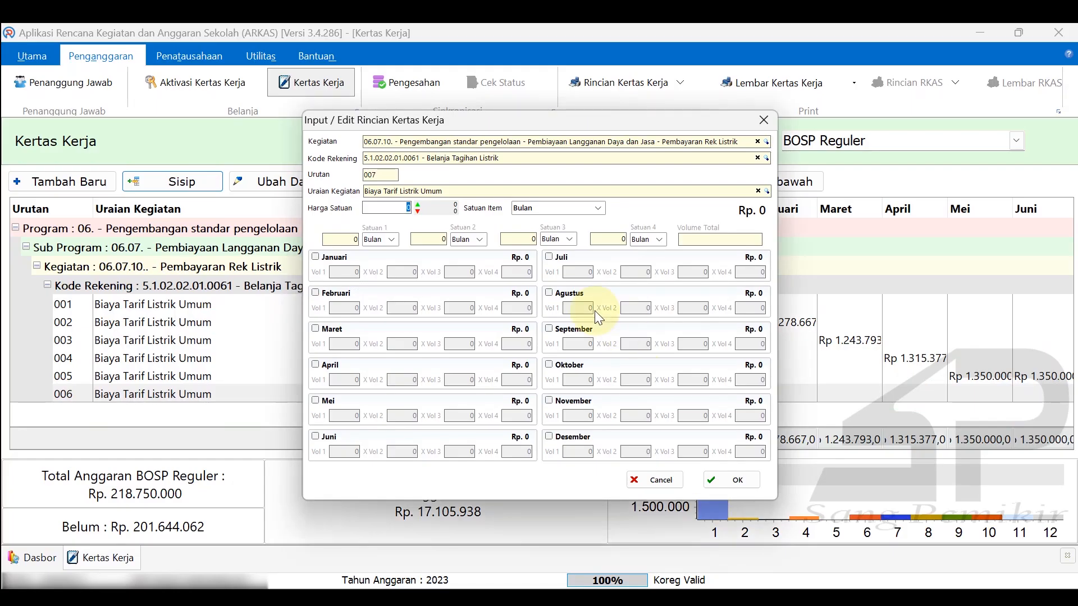
- Enable Februari with Vol 1 set to 1 and save entry 007
left_click(349, 296)
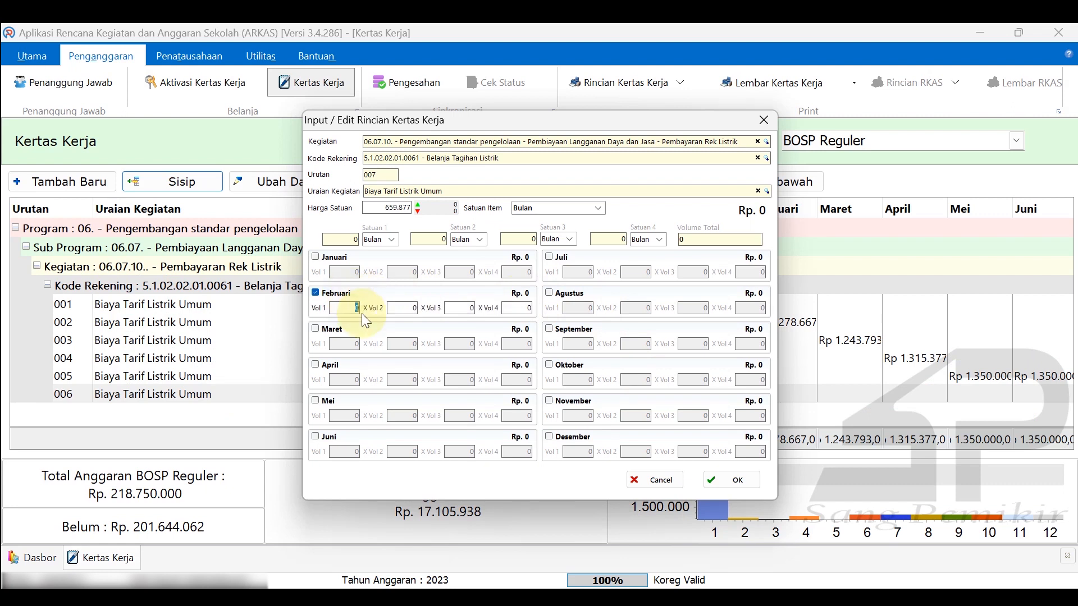
type("1")
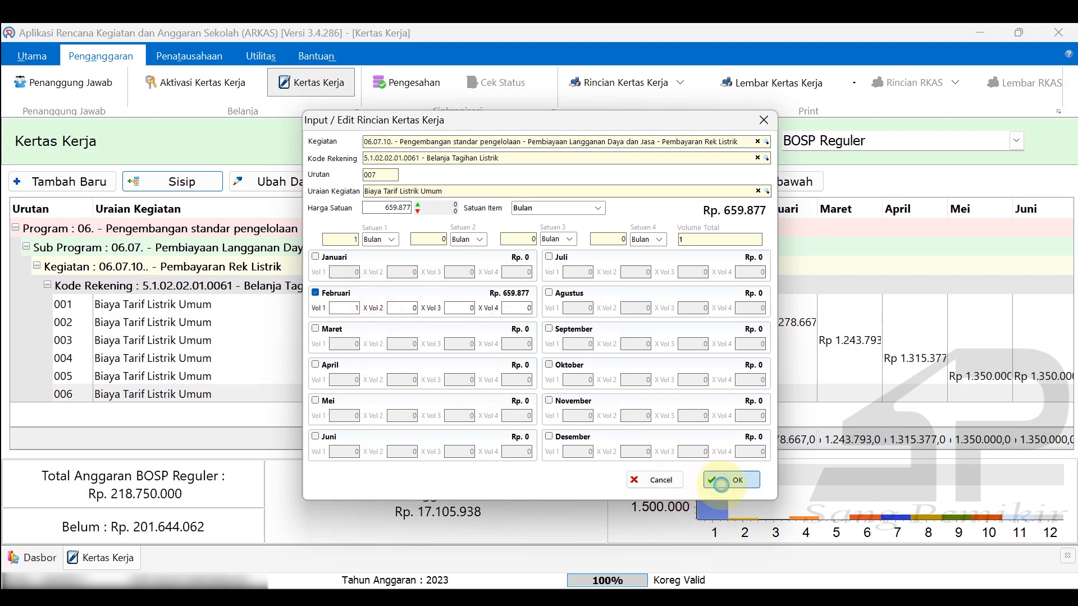
left_click(726, 480)
- Insert an eighth electricity entry based on row 007, with Uraian Kegiatan Biaya Tarif Listrik Umum in Bulan
left_click(262, 413)
left_click(181, 198)
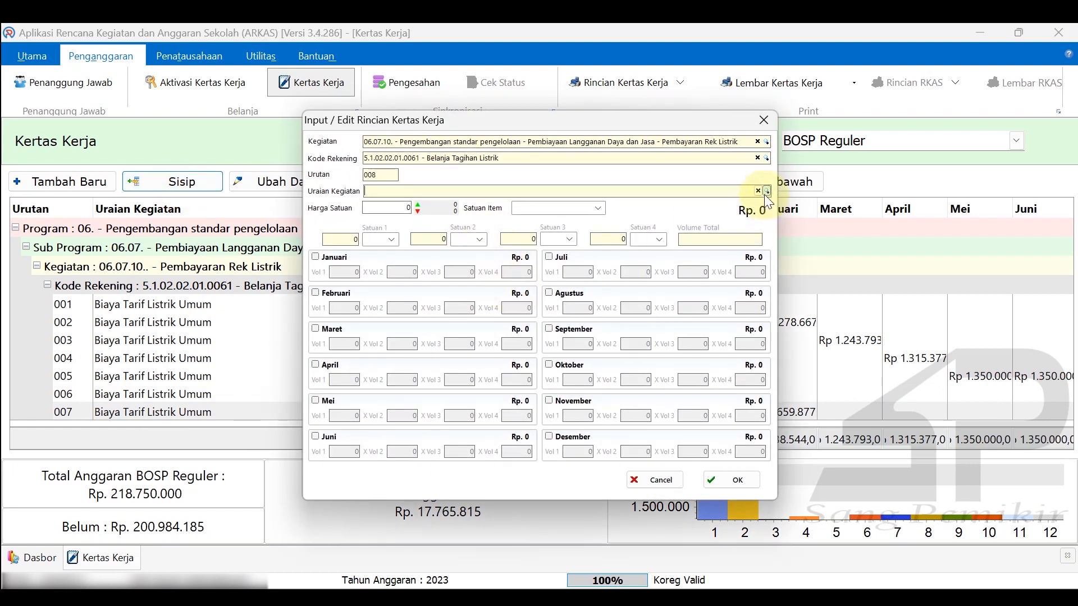
left_click(767, 191)
double_click(532, 317)
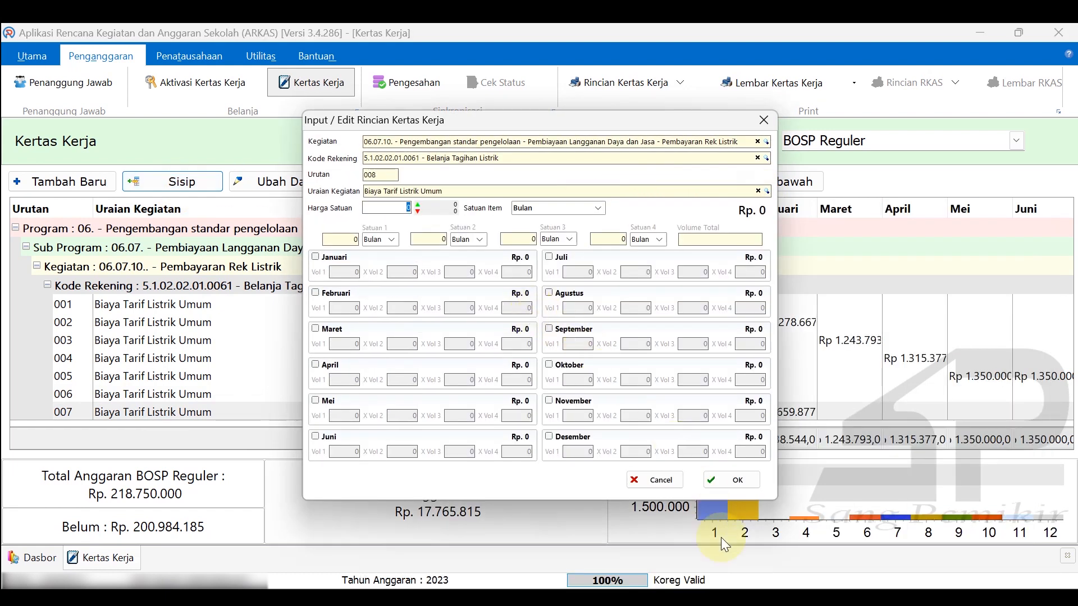
- Copy the Maret amount of Tagihan Listrik II from Excel into the eighth ARKAS entry's Harga Satuan as 750372
key("alt+Tab")
left_click(471, 256)
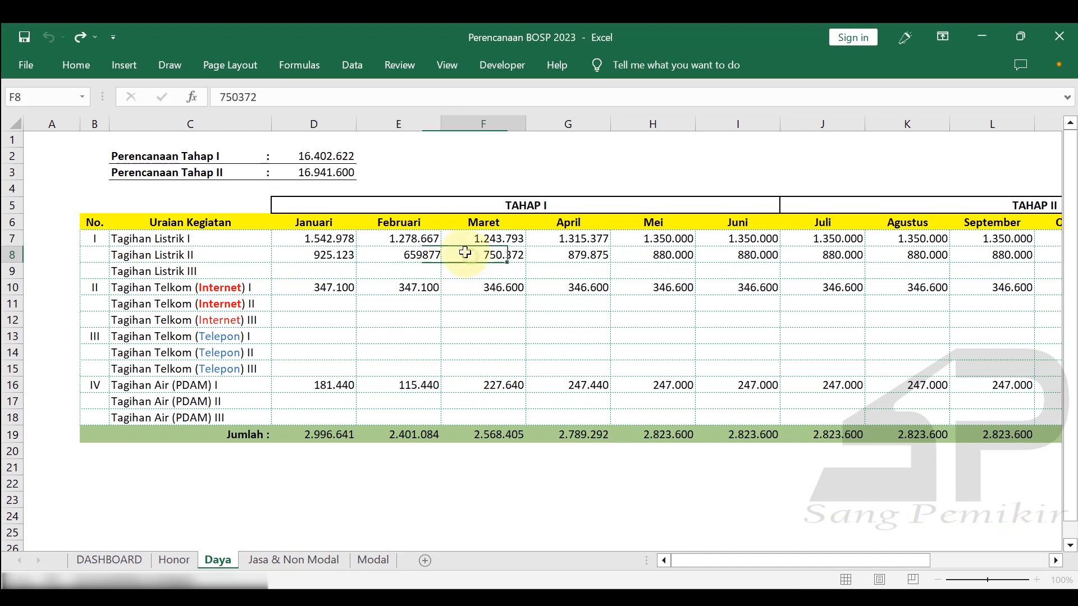
double_click(266, 100)
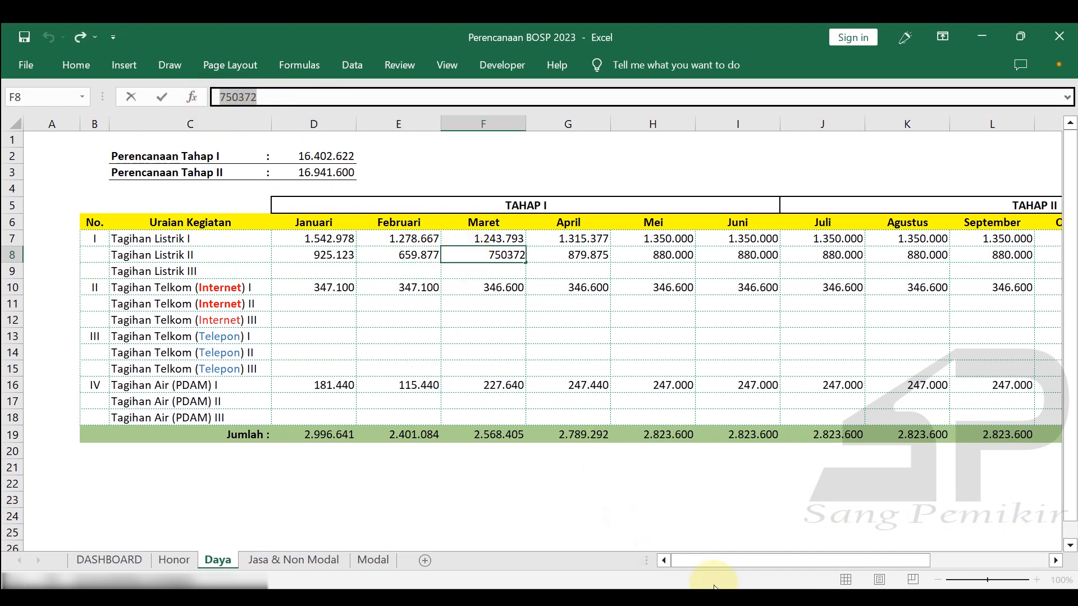
key("alt+Tab")
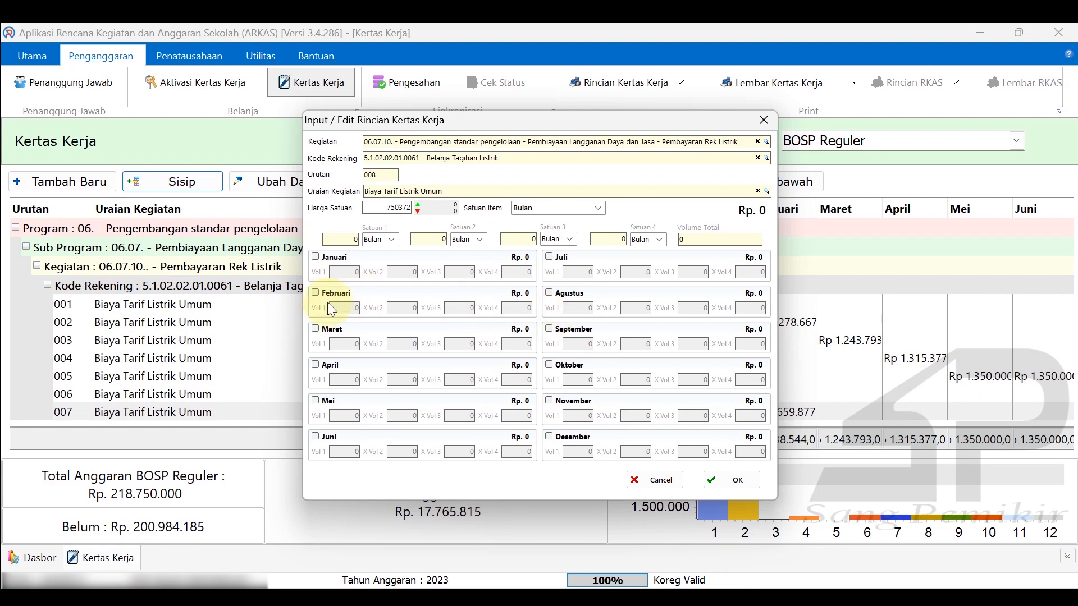
- Enable Maret with Vol 1 set to 1 and save entry 008
left_click(325, 330)
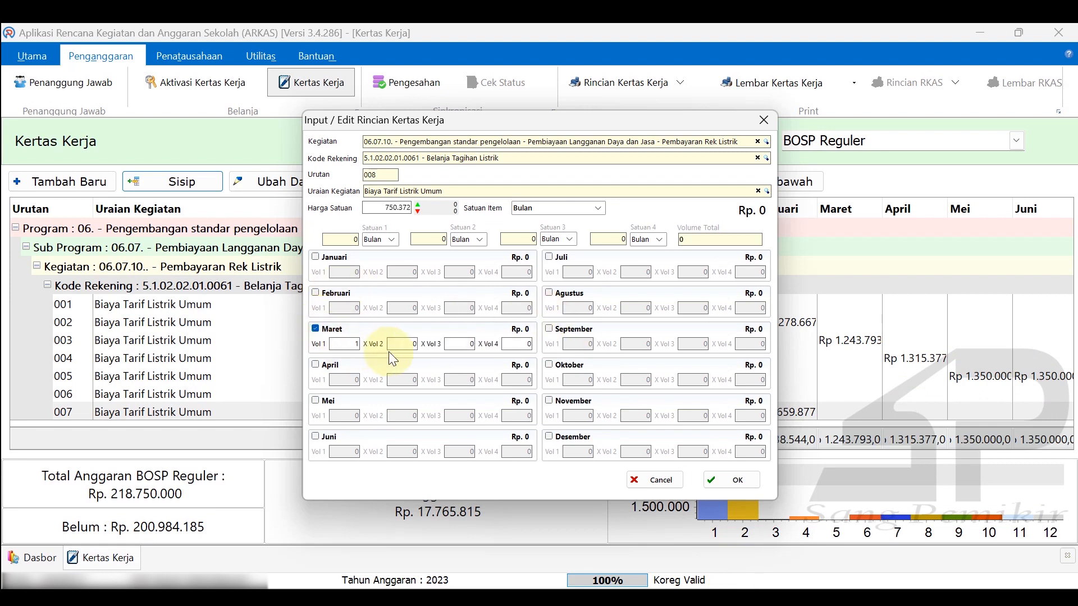
type("1")
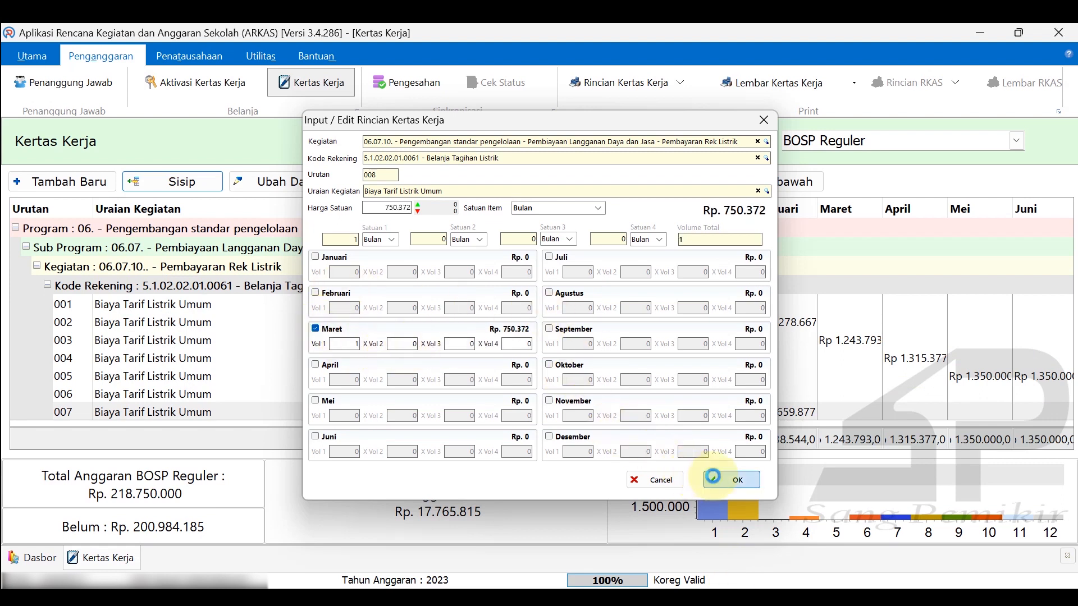
left_click(727, 480)
- Copy the April amount of Tagihan Listrik II, 879875, from Excel and return to ARKAS
key("alt+Tab")
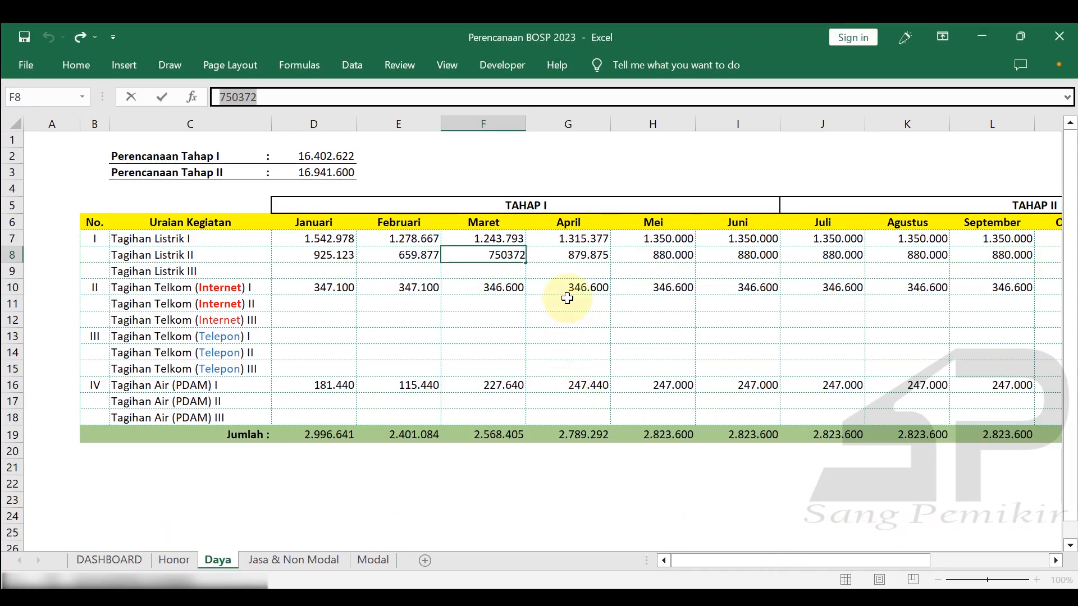
left_click(571, 254)
double_click(239, 97)
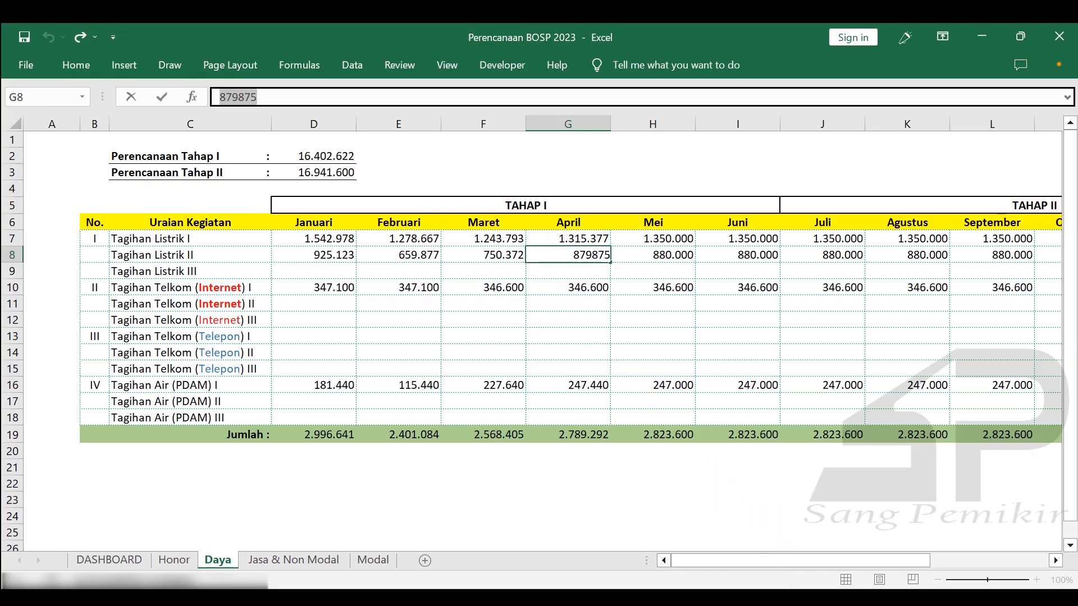
key("alt+Tab")
- Insert a ninth electricity entry based on row 008, with Uraian Kegiatan Biaya Tarif Listrik Umum in Bulan
left_click(197, 413)
left_click(173, 181)
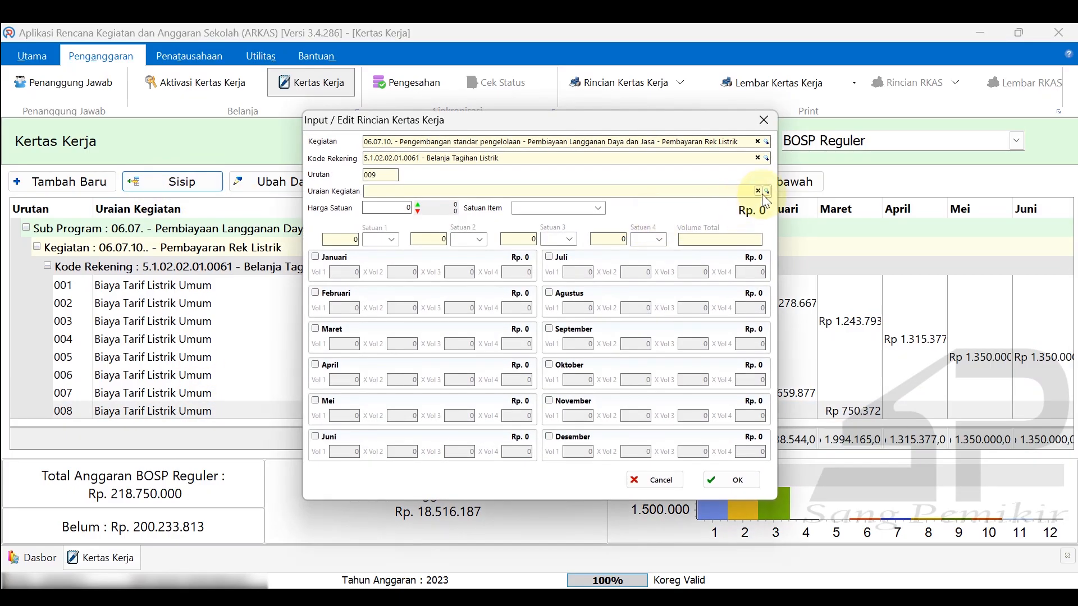
left_click(766, 193)
double_click(565, 311)
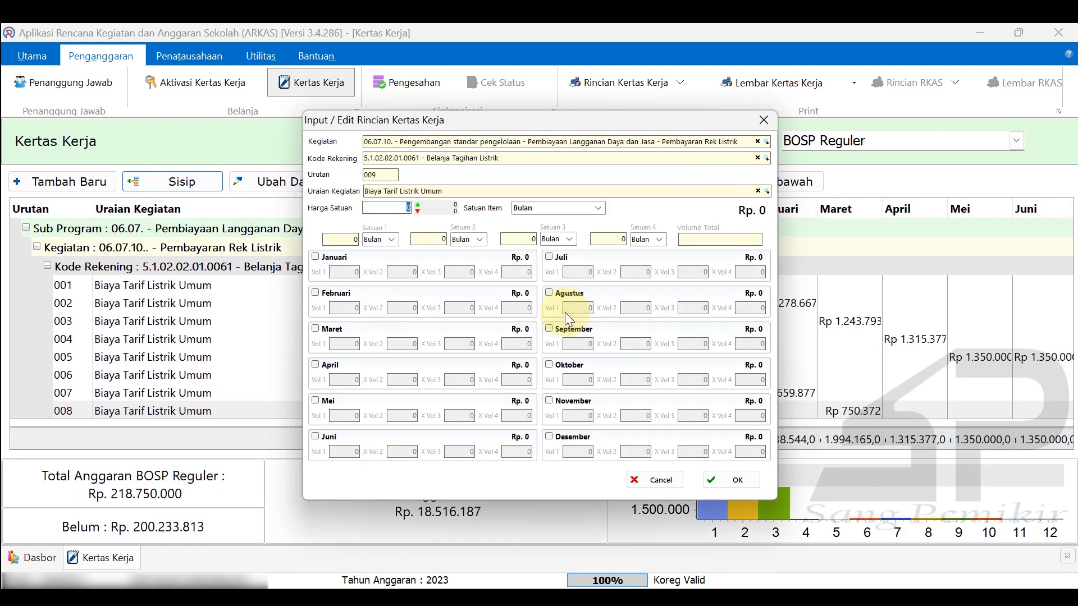
- Set Harga Satuan to the copied 879875, enable April with Vol 1 set to 1, and save entry 009
left_click(338, 365)
double_click(358, 381)
type("1")
left_click(393, 378)
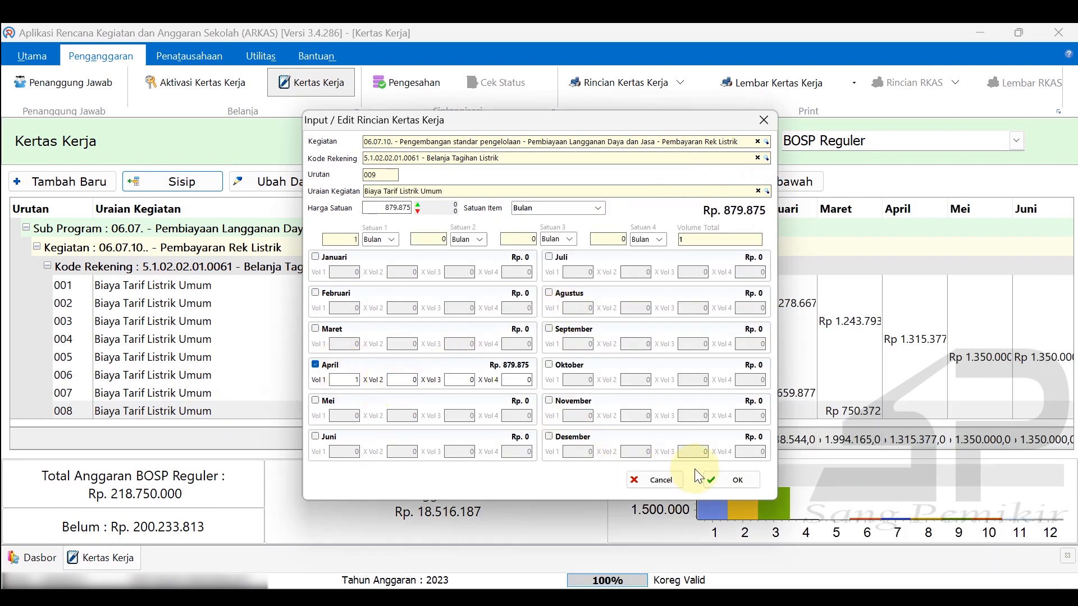
left_click(719, 477)
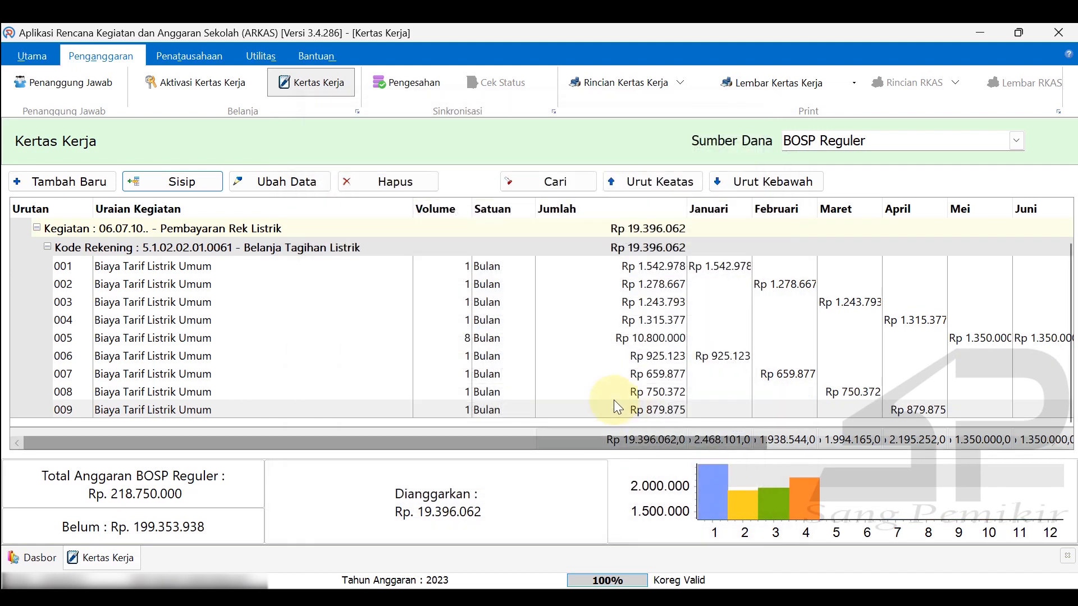
left_click(622, 376)
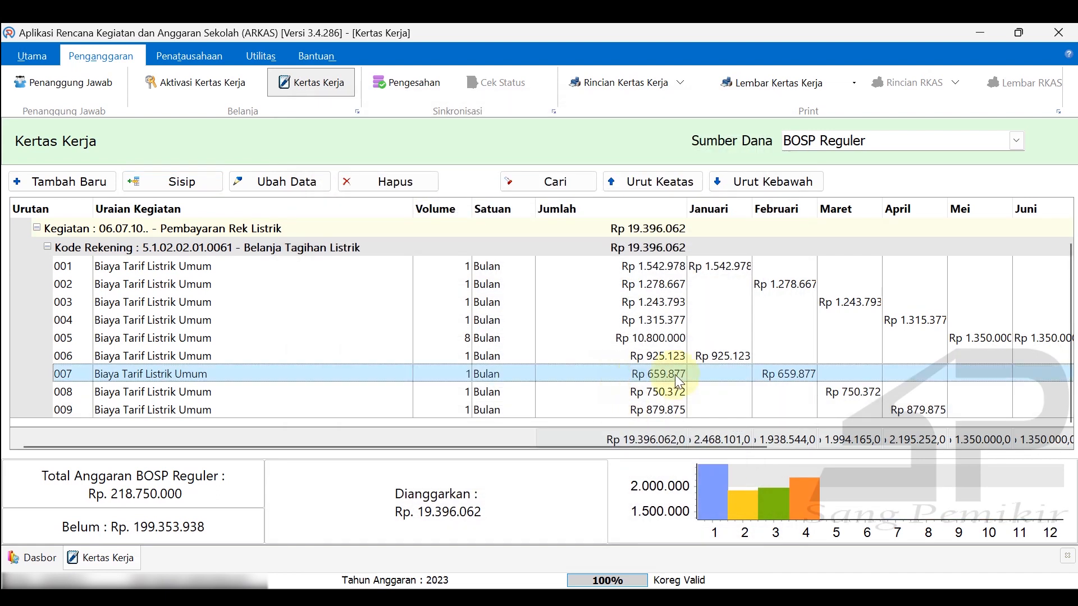
- Insert a tenth electricity entry based on row 009, with Uraian Kegiatan Biaya Tarif Listrik Umum in Bulan
left_click(298, 411)
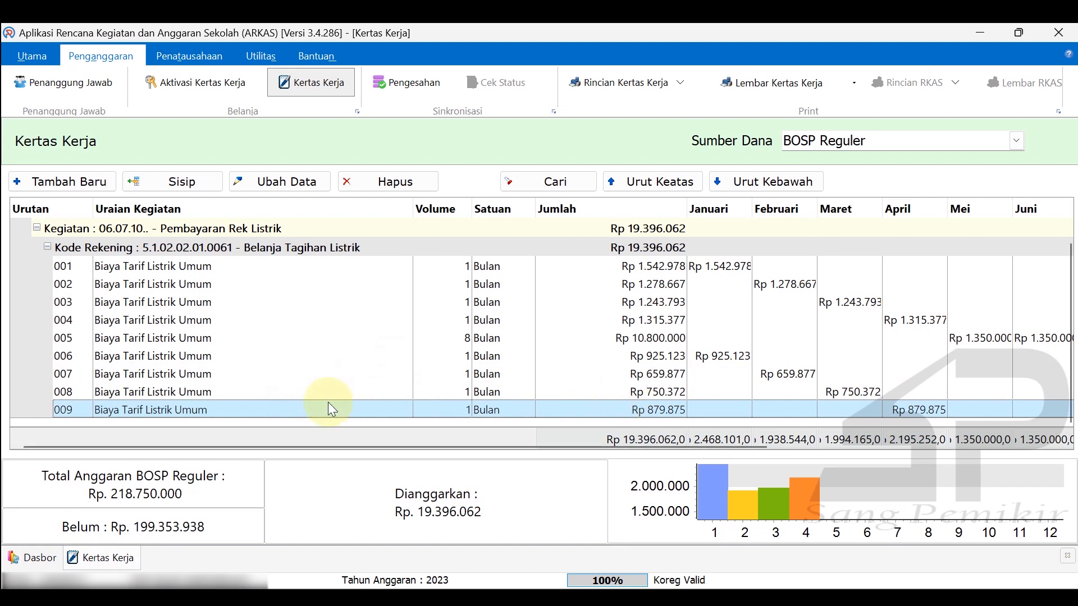
left_click(169, 181)
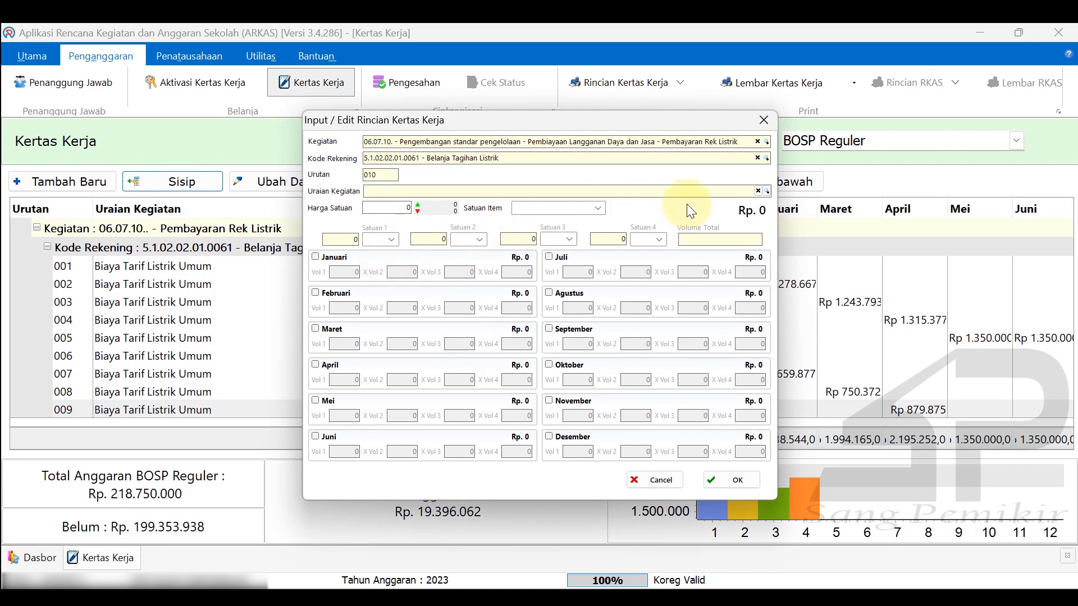
left_click(767, 192)
double_click(543, 313)
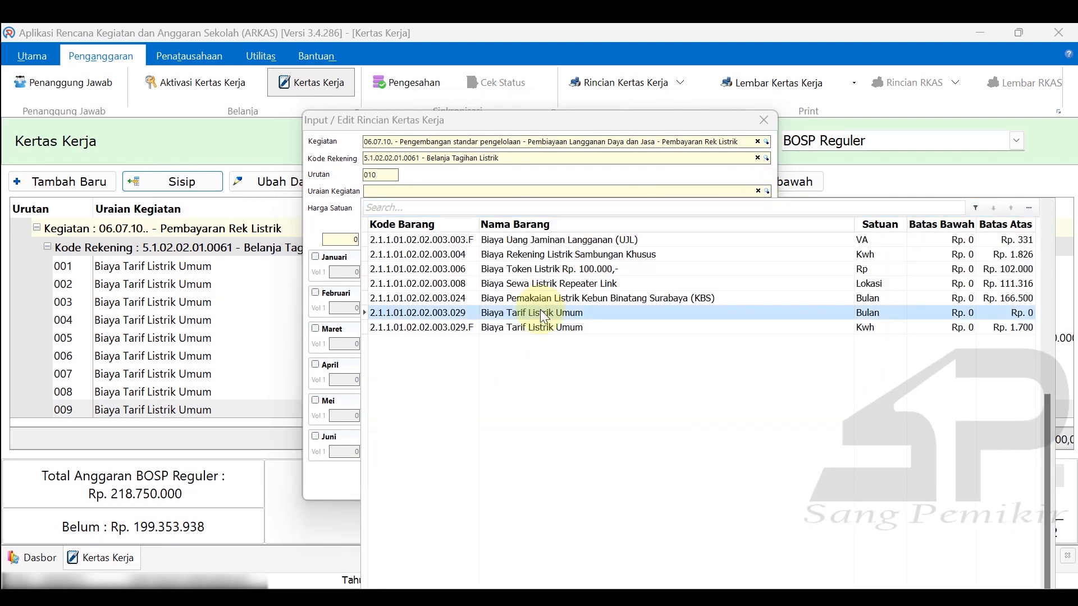
- Copy the Mei amount of Tagihan Listrik II, 880000, from the Excel plan and return to ARKAS
key("alt+Tab")
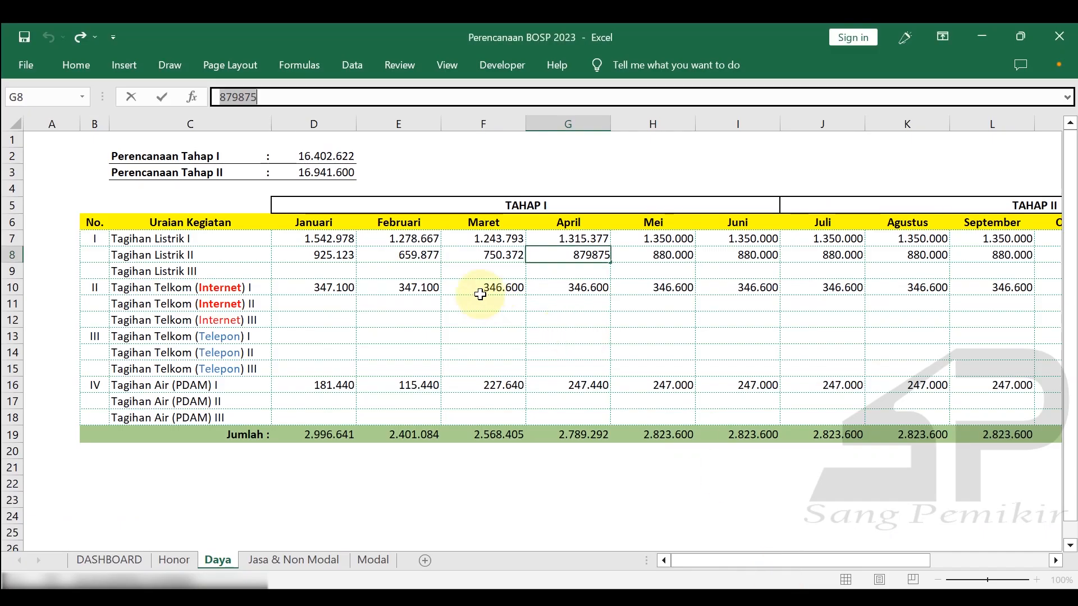
left_click(657, 258)
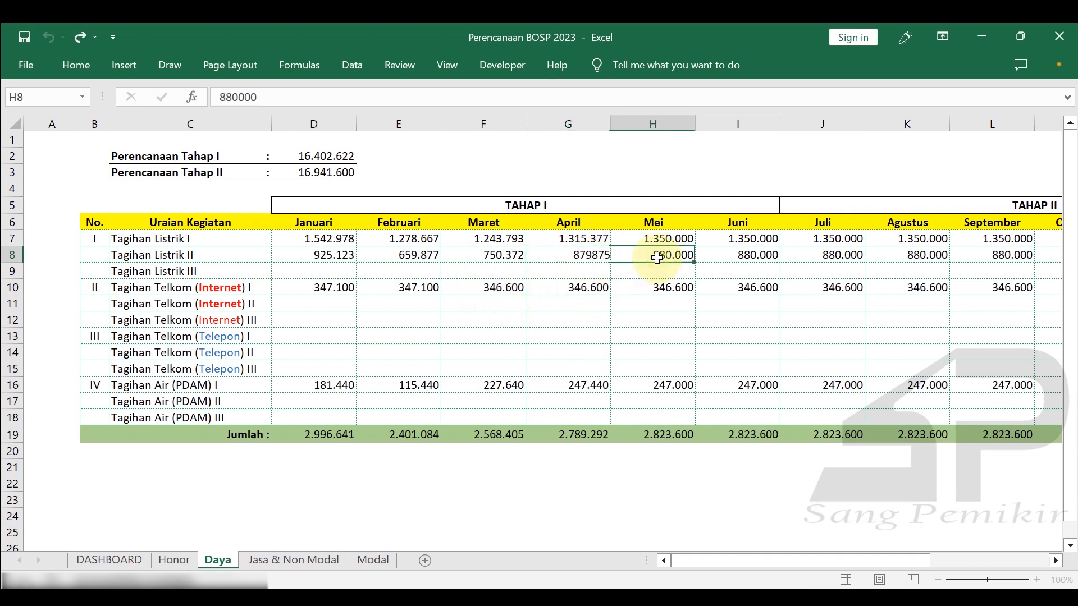
left_click_drag(221, 97, 263, 94)
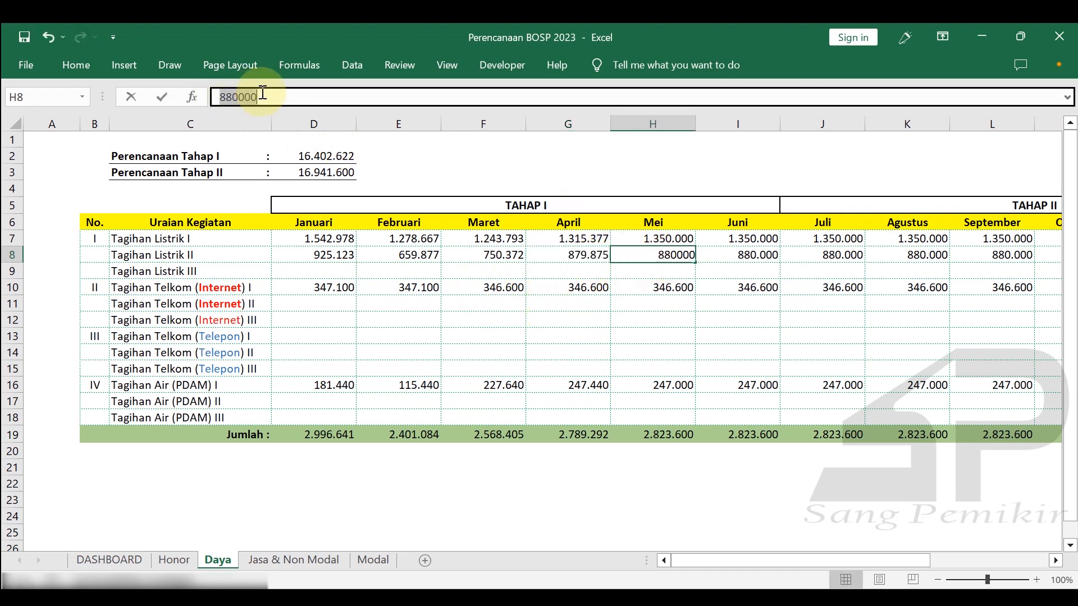
left_click(621, 332)
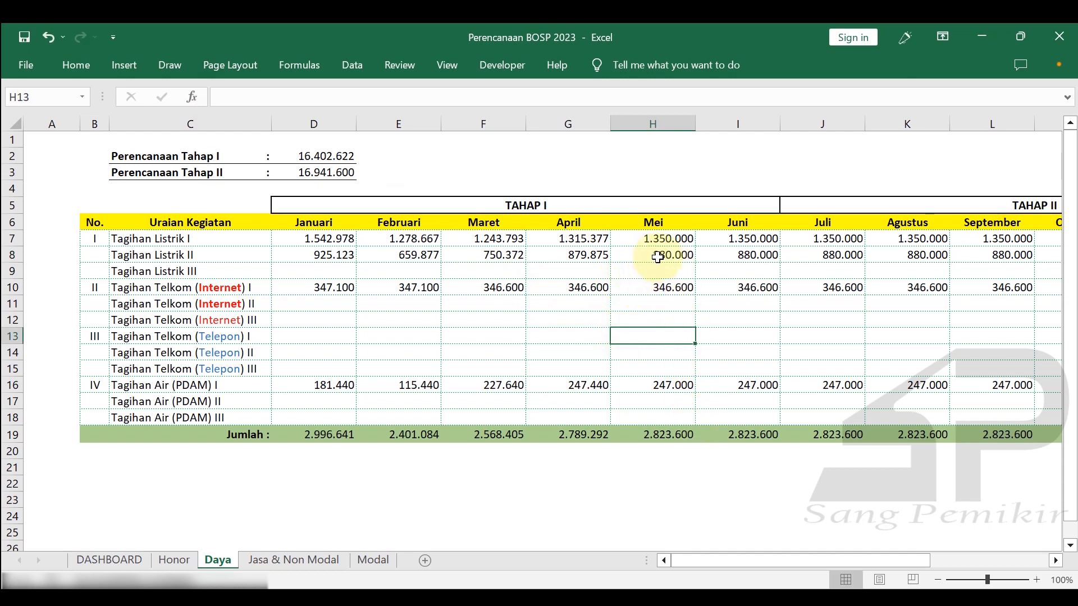
left_click_drag(763, 560, 735, 560)
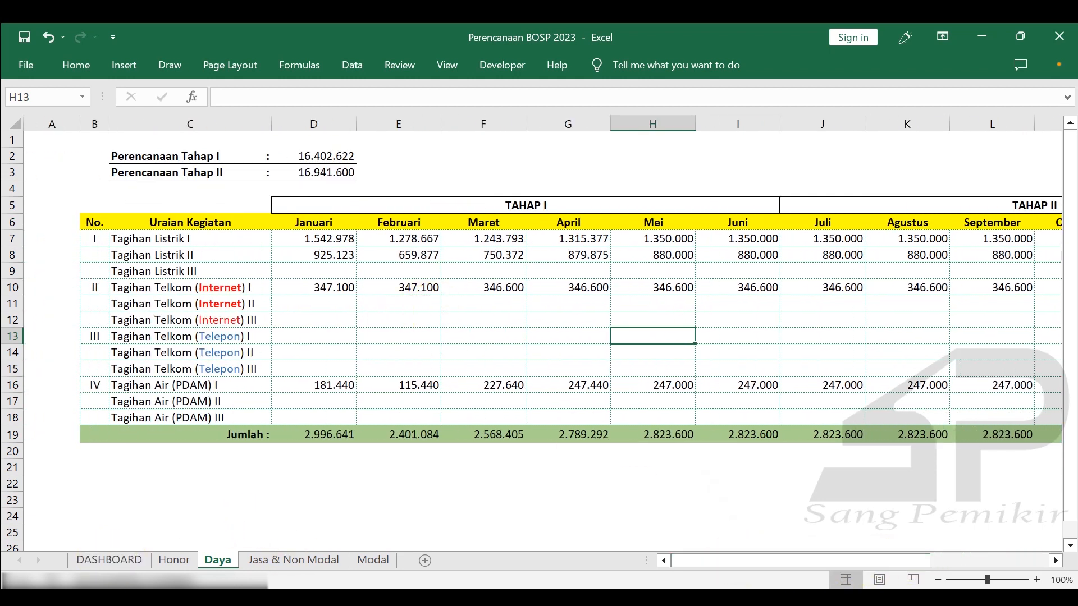
left_click(735, 598)
- Set Harga Satuan to the copied 880000 and enable every month from Mei through Desember
key("ctrl+v")
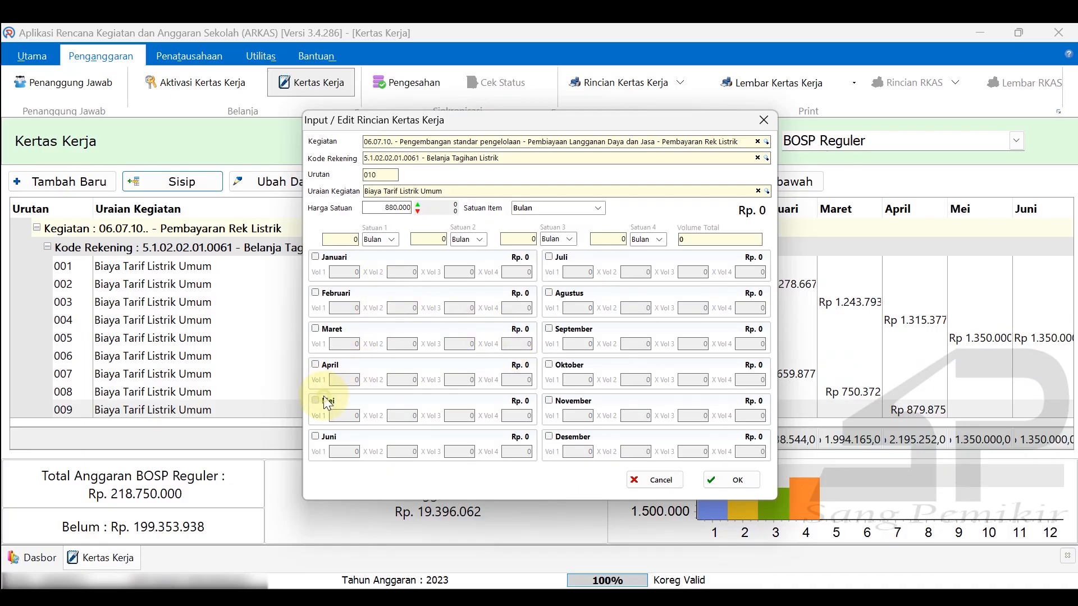
left_click(328, 403)
left_click(323, 437)
left_click(550, 258)
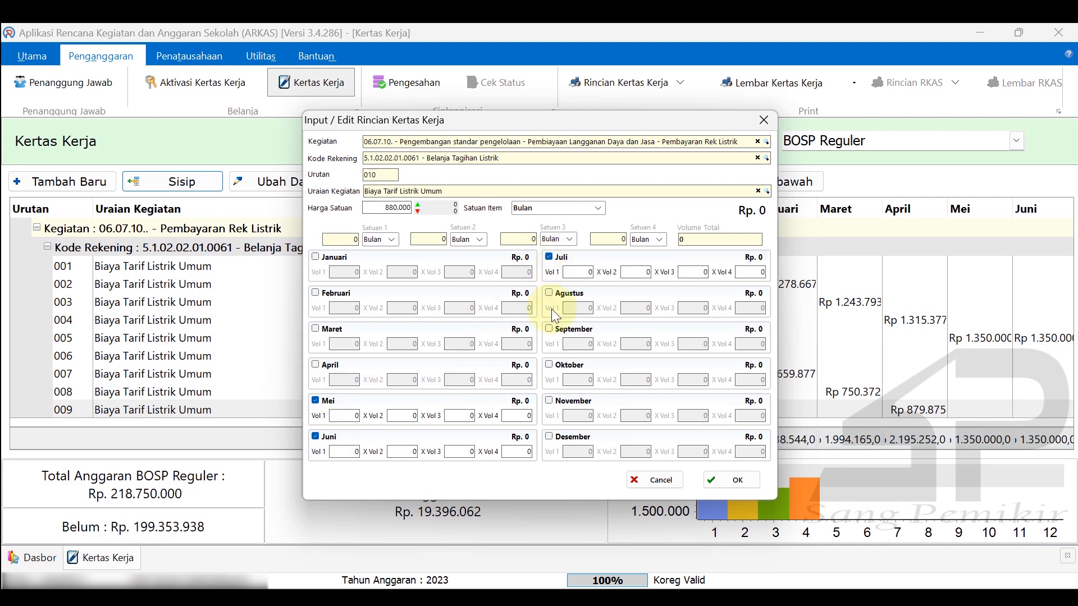
left_click(550, 295)
left_click(551, 330)
left_click(551, 366)
left_click(549, 401)
left_click(549, 438)
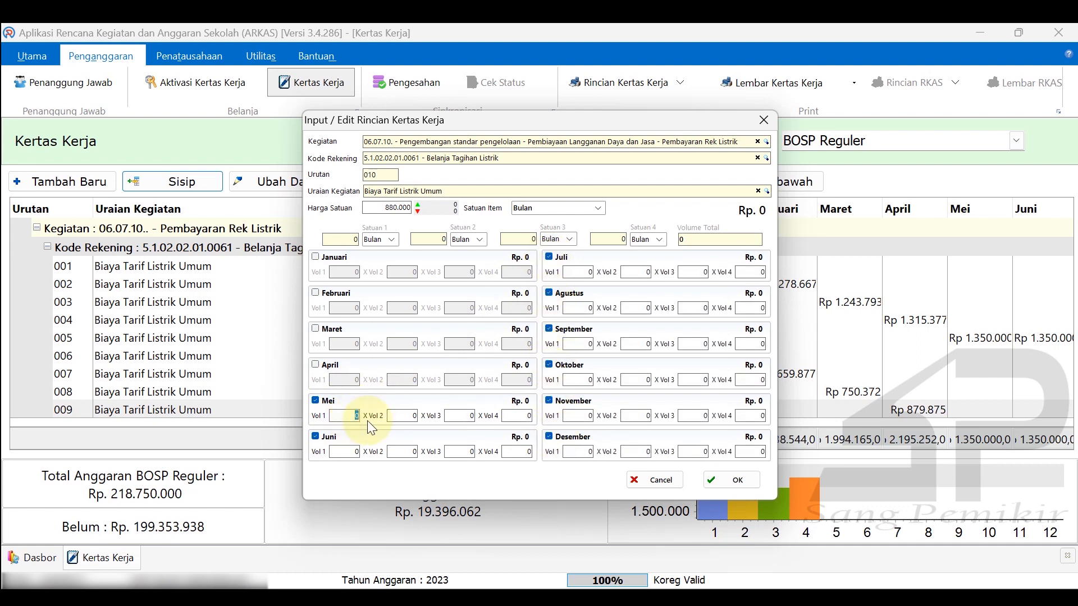
- Set Vol 1 to 1 for each month from Mei through Desember and save entry 010
type("1")
left_click(351, 452)
type("1")
left_click(584, 272)
type("1")
left_click(584, 308)
type("1")
left_click(585, 344)
type("1")
left_click(585, 380)
type("1")
left_click(586, 416)
type("1")
left_click(590, 452)
type("1")
left_click(623, 453)
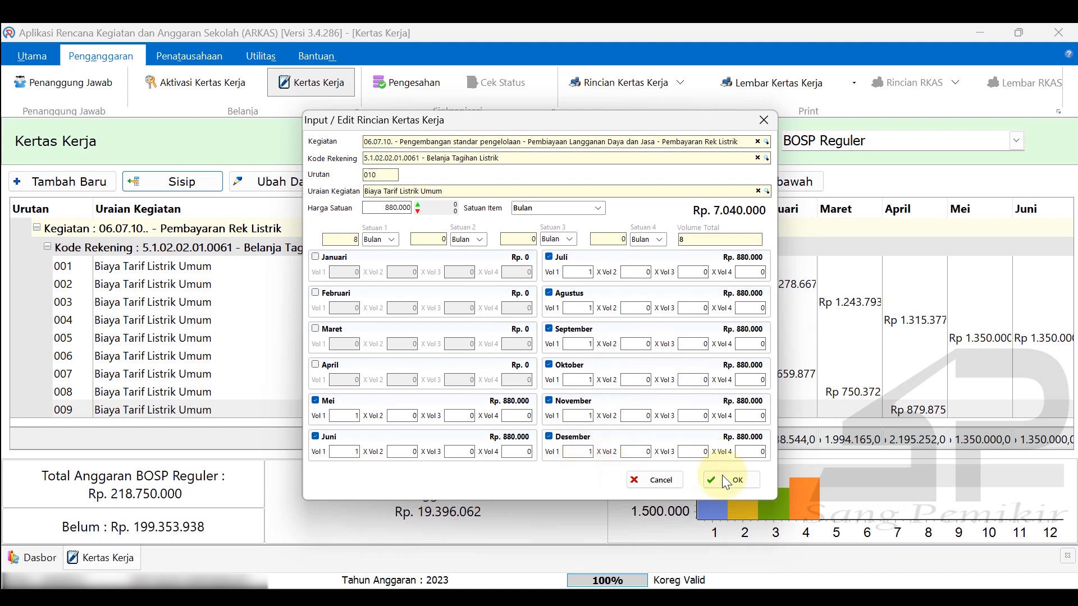
left_click(724, 479)
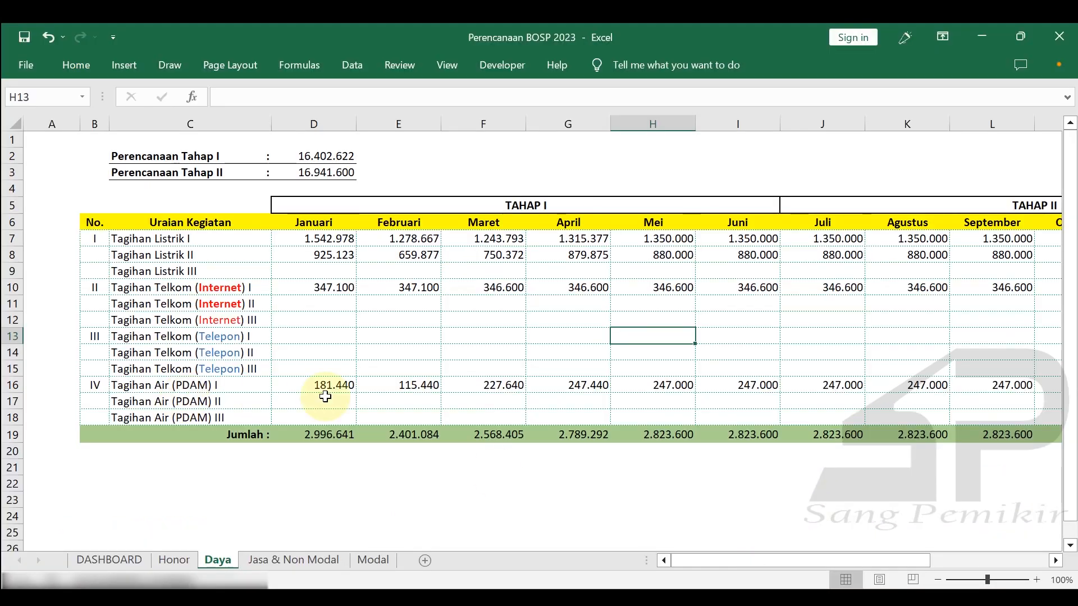
- Examine the Januari to April amounts of Tagihan Listrik I and II in the Excel plan, comparing both Januari bills
left_click(322, 352)
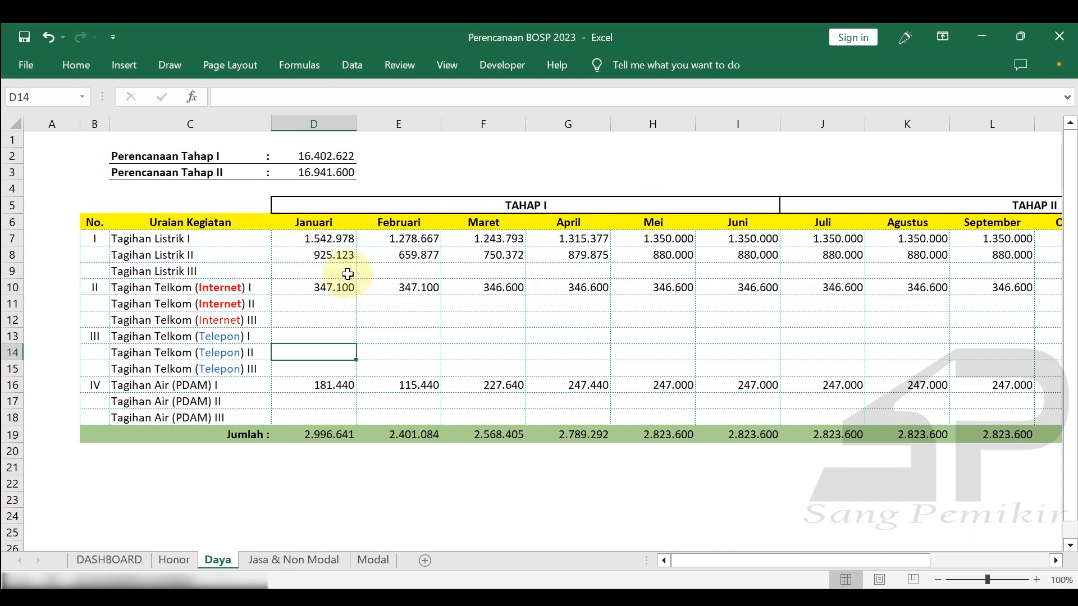
left_click(409, 309)
left_click_drag(307, 256, 553, 255)
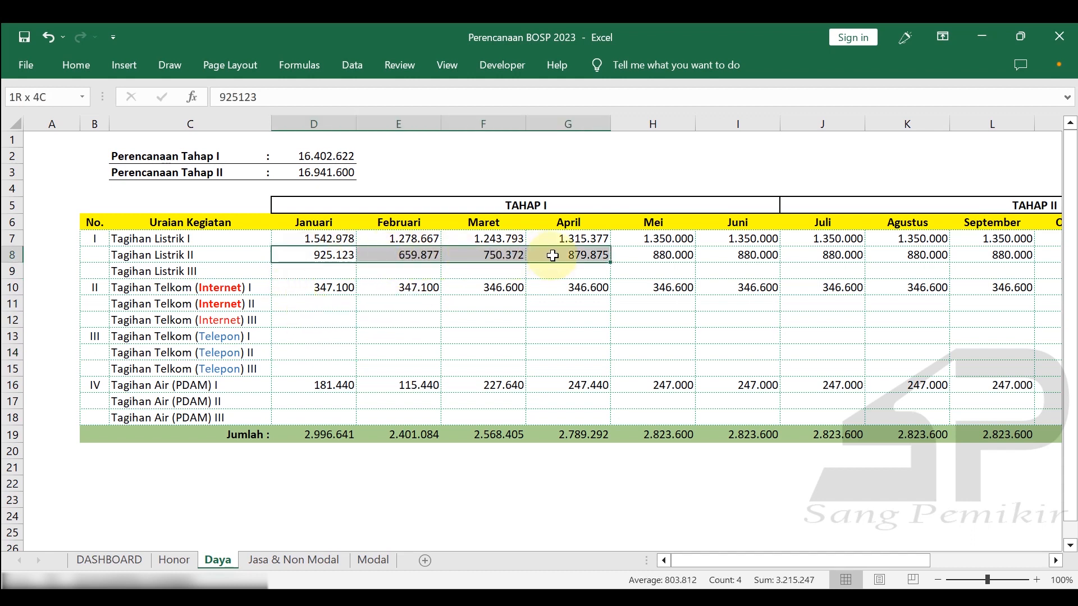
left_click_drag(320, 239, 580, 255)
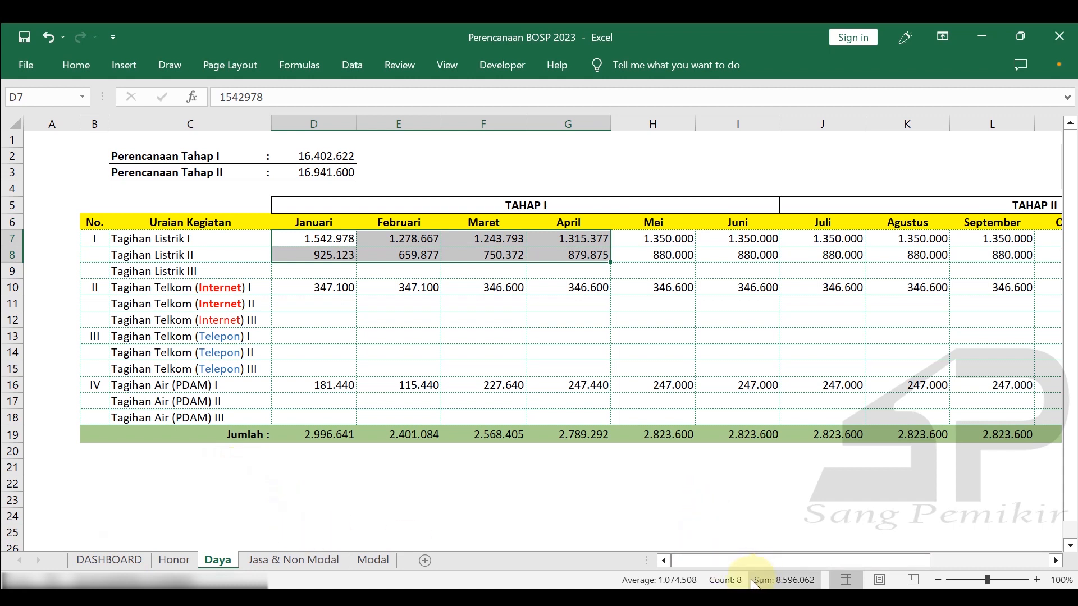
left_click(232, 257)
left_click_drag(285, 238, 288, 249)
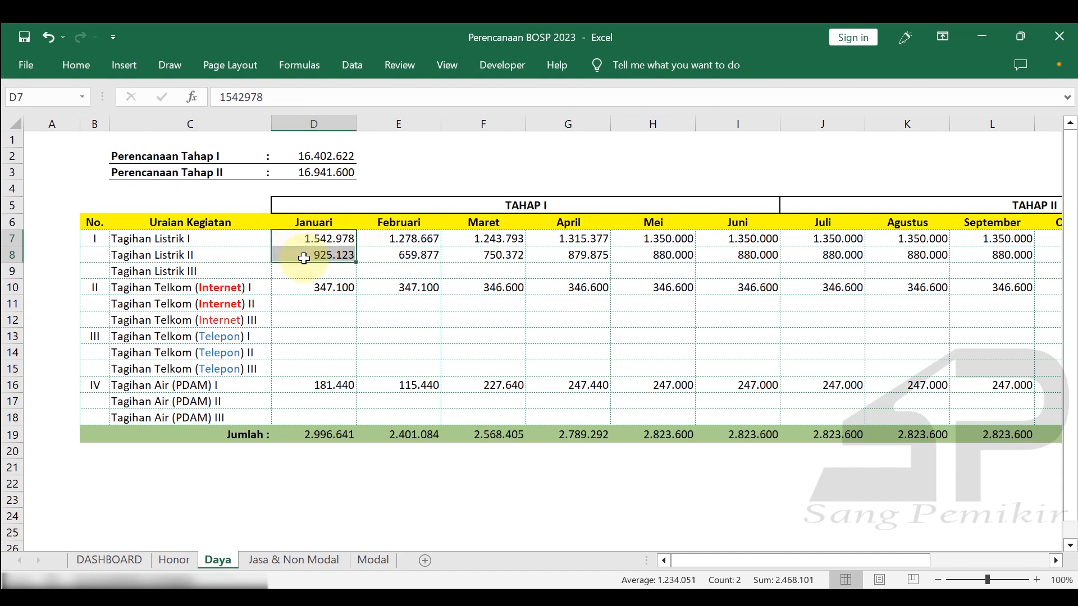
left_click(304, 240)
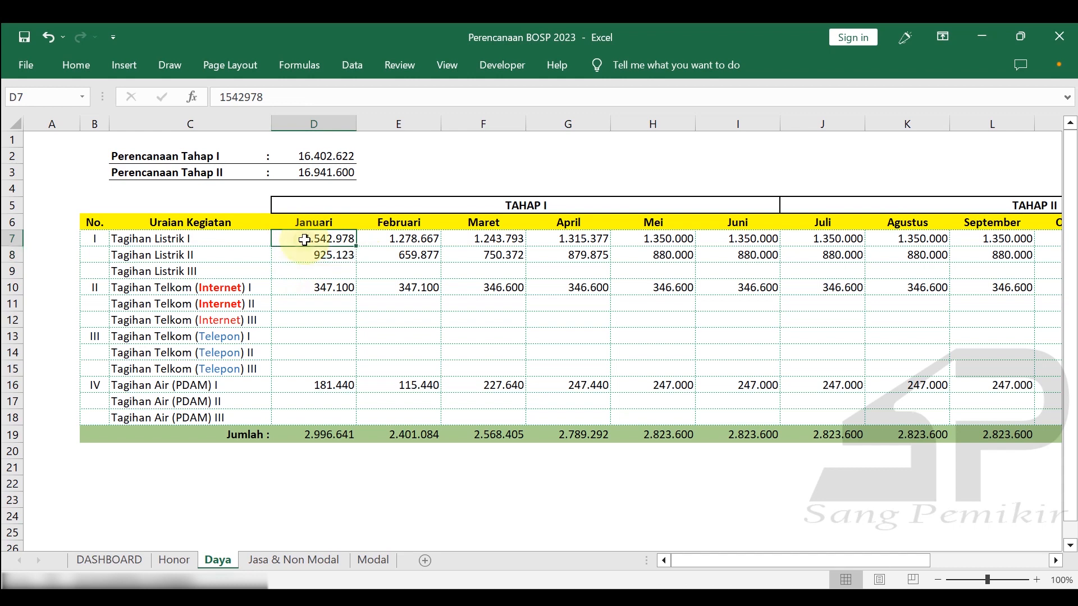
left_click(304, 254)
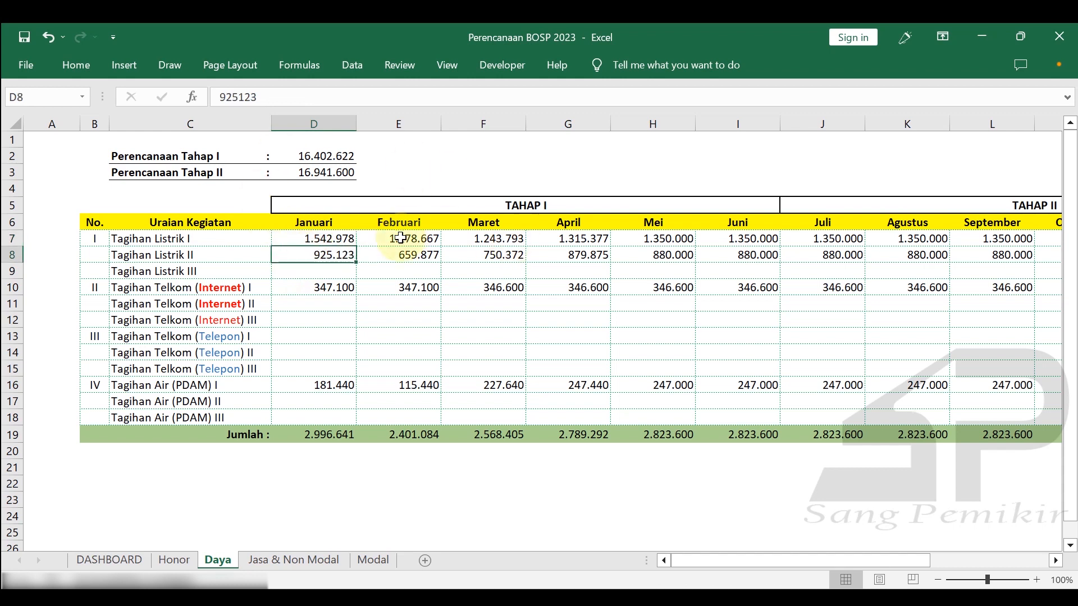
- Switch to ARKAS and compare the paired electricity entries: 001 with 006 for Januari, and 005 with 010 for Mei
left_click(753, 597)
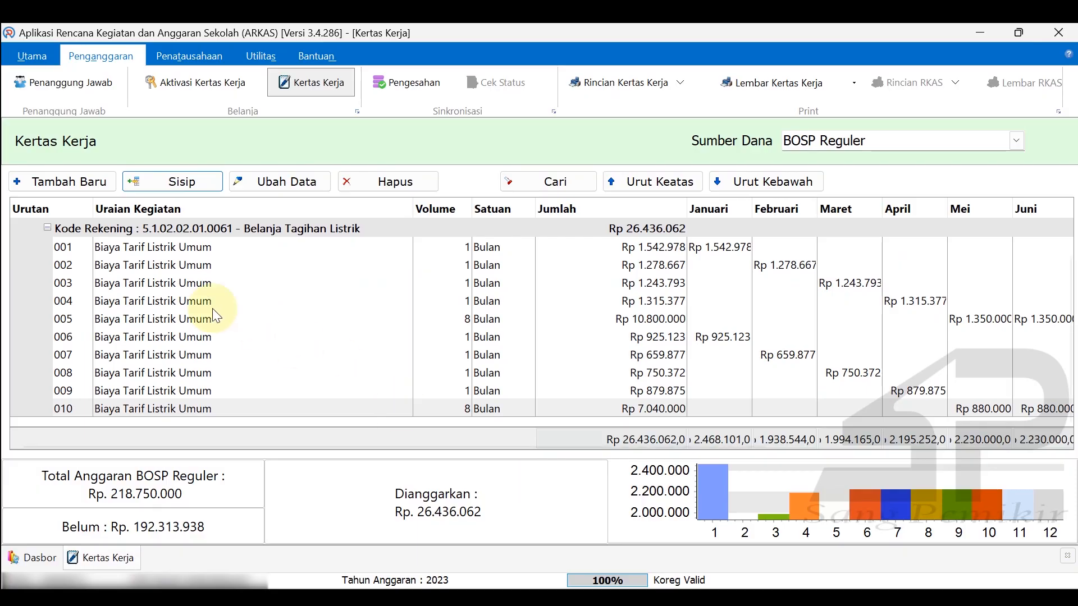
left_click(416, 254)
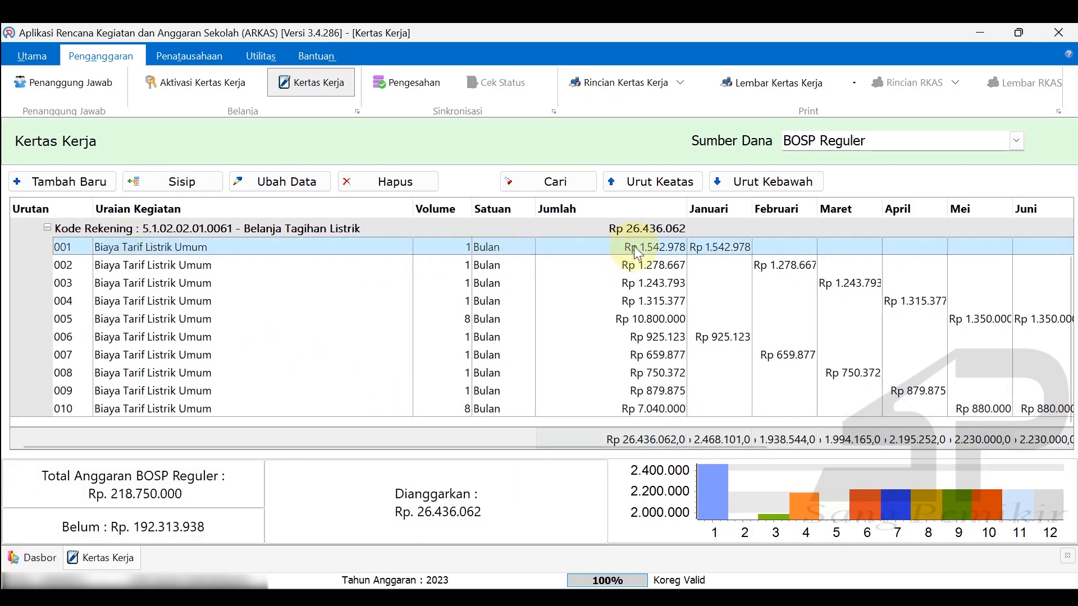
left_click(721, 340)
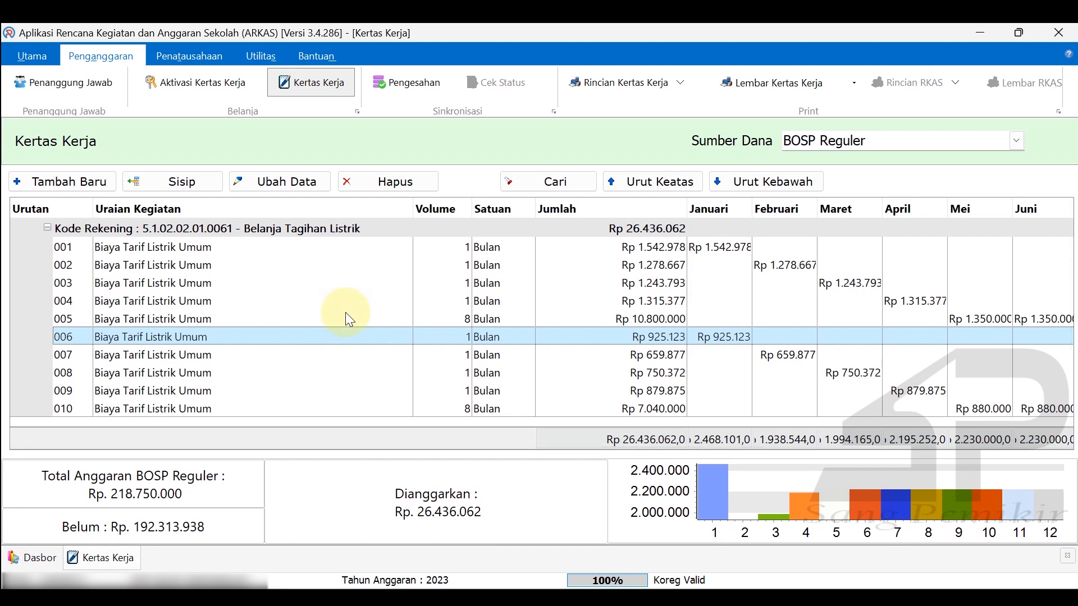
left_click(116, 250)
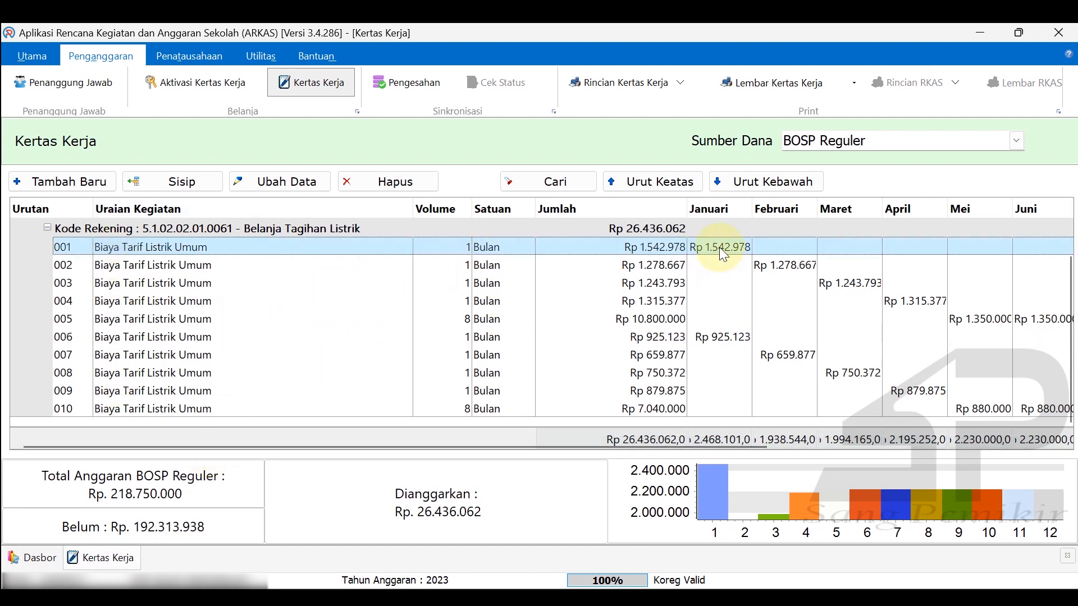
left_click(716, 345)
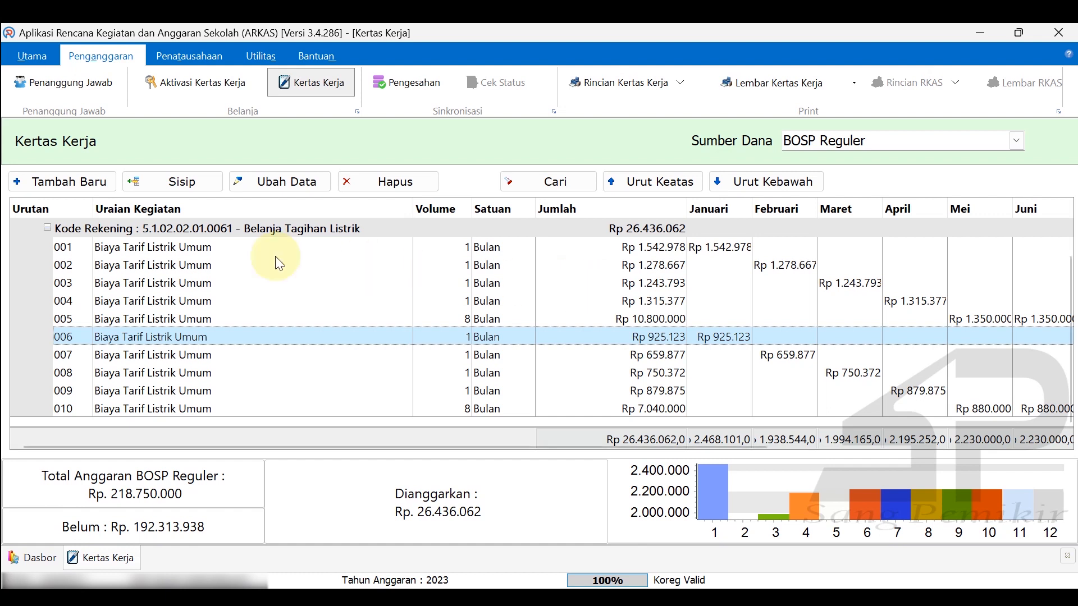
left_click(194, 247)
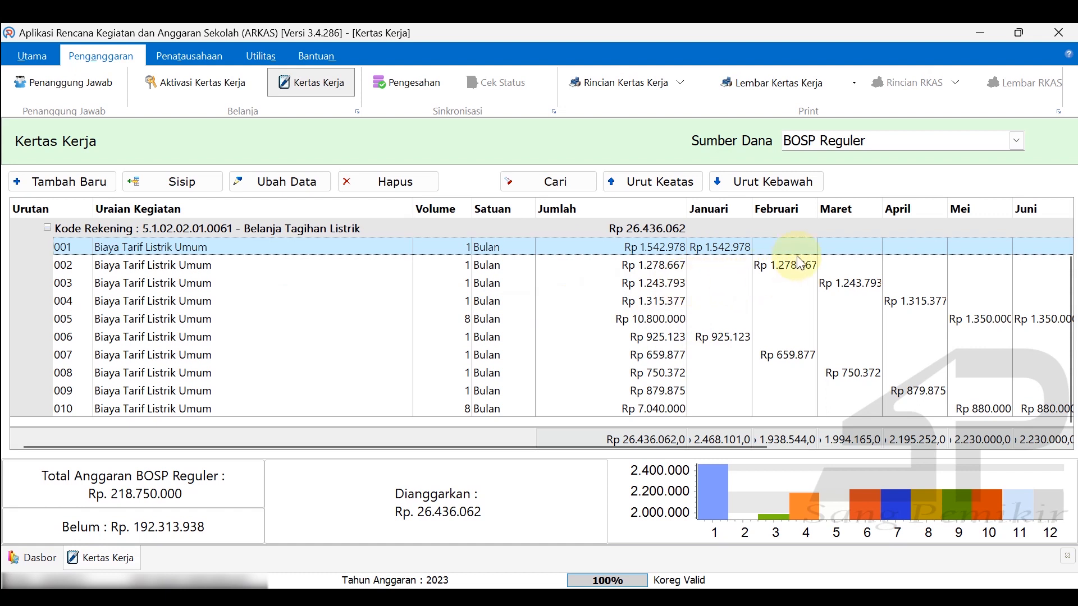
left_click(981, 319)
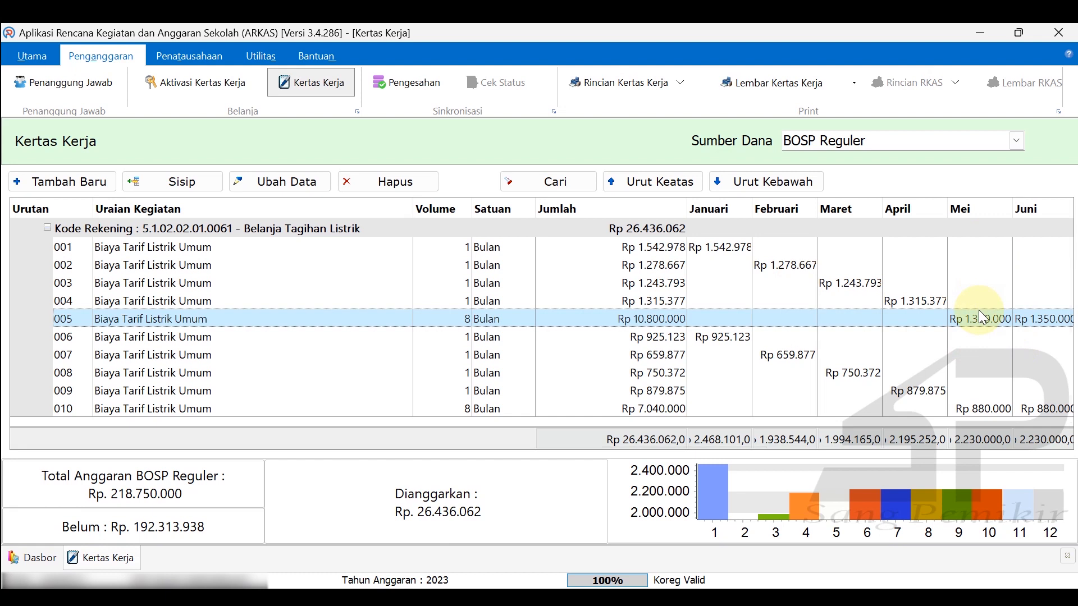
left_click(990, 408)
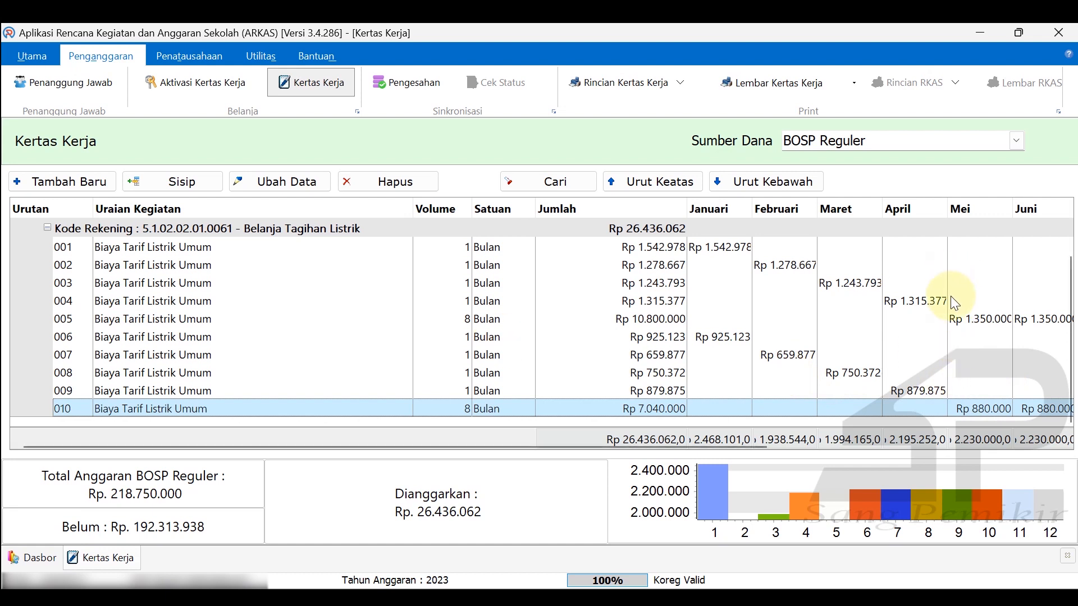
left_click(965, 327)
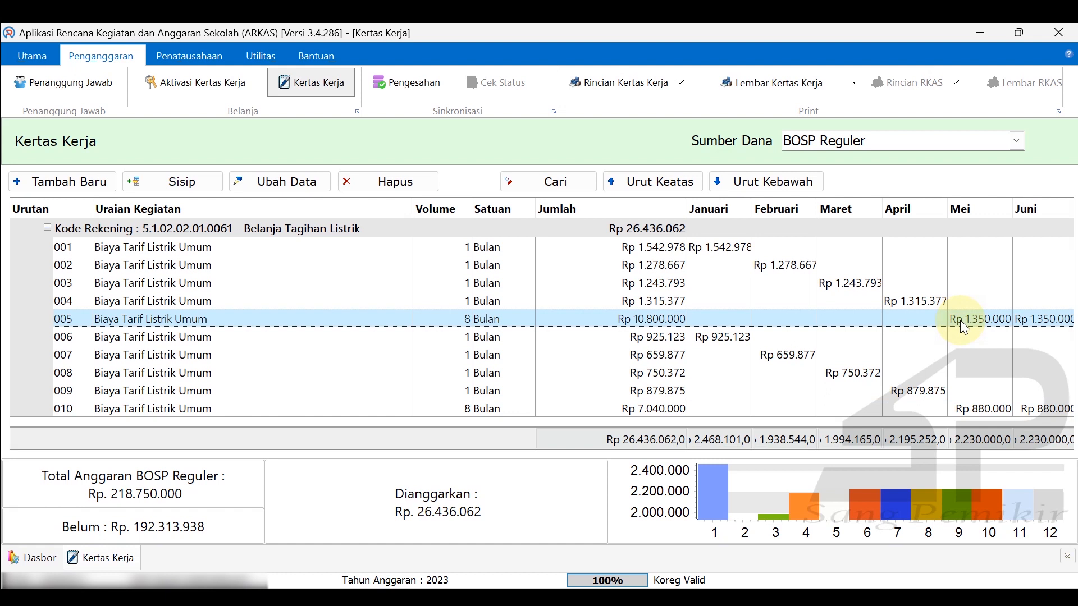
- Review how the Tagihan Listrik I entries 001 to 005 and the Tagihan Listrik II entries from 006 are distributed across months
left_click(251, 249)
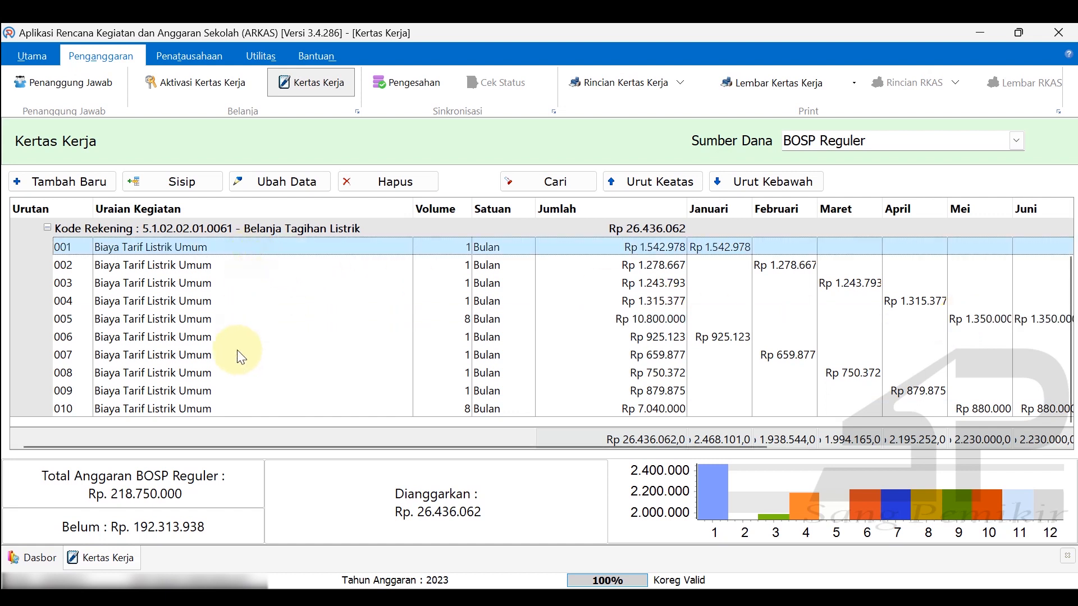
left_click(242, 336)
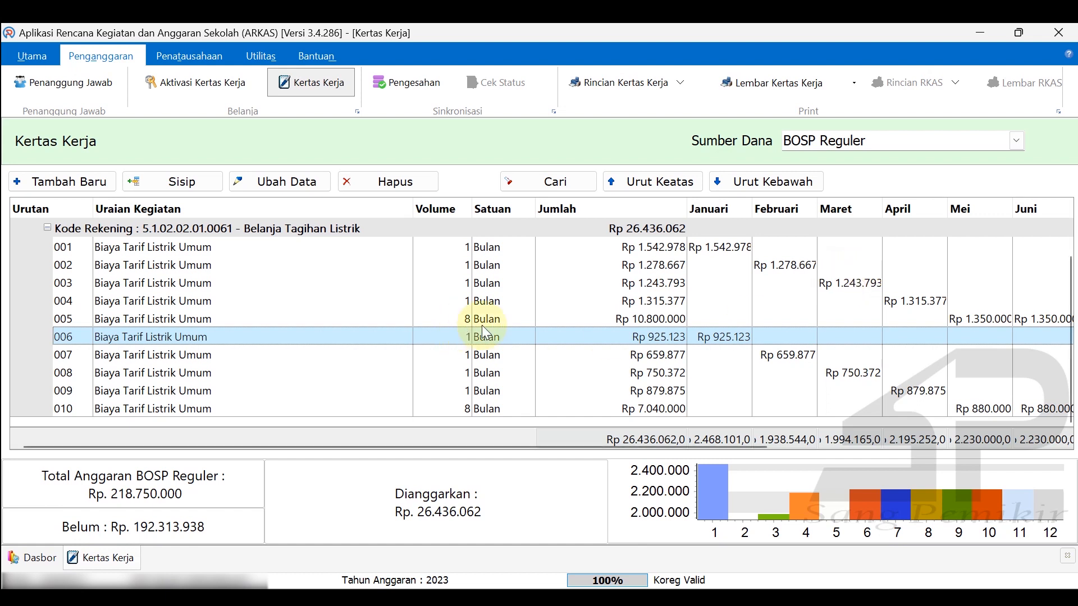
left_click(834, 286)
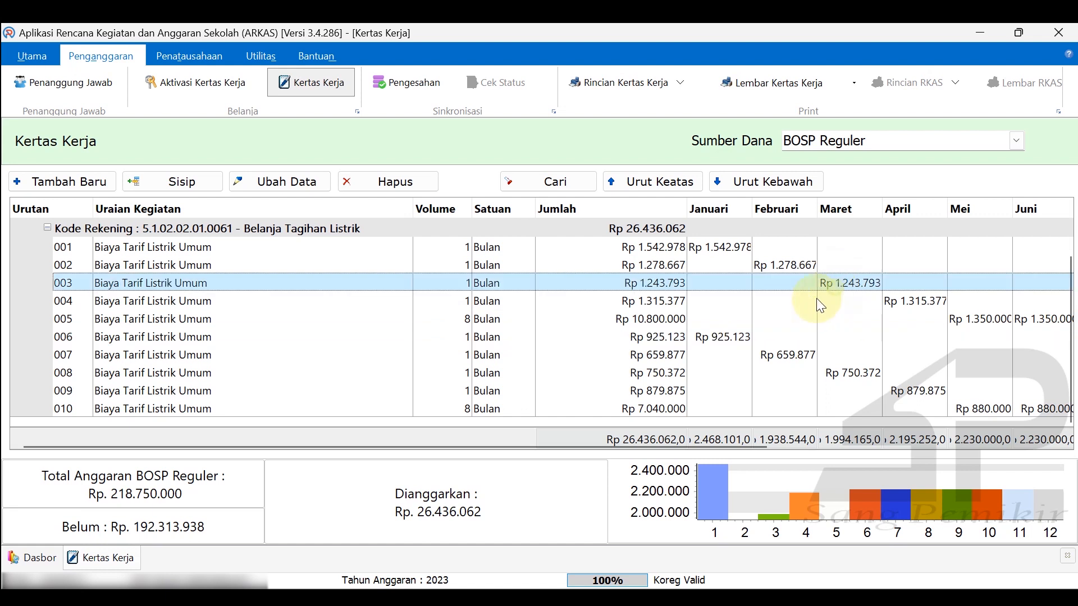
left_click(924, 303)
left_click(991, 320)
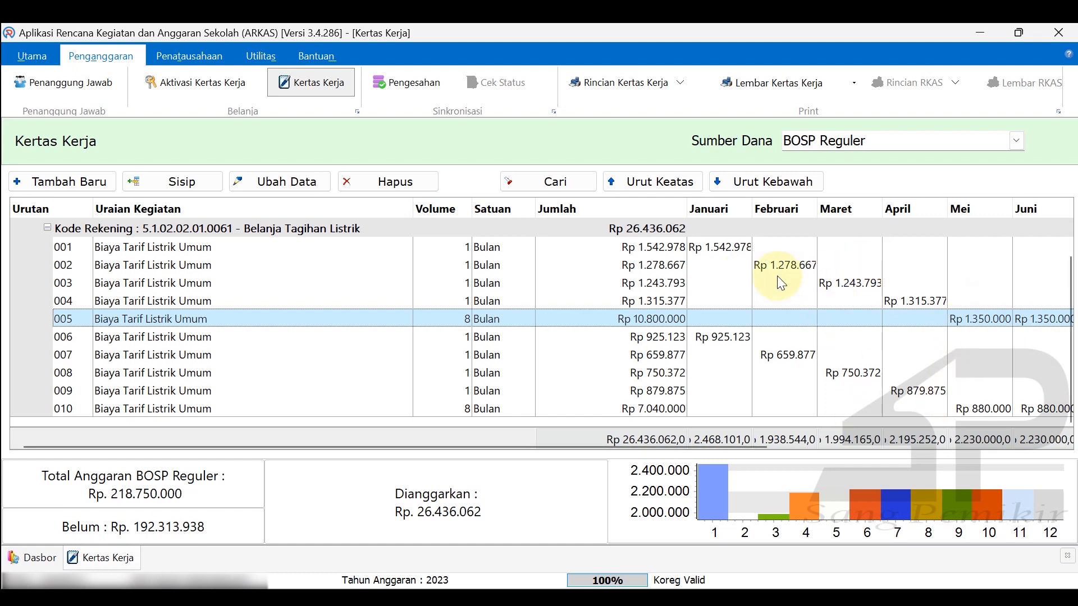
left_click(723, 251)
left_click(720, 336)
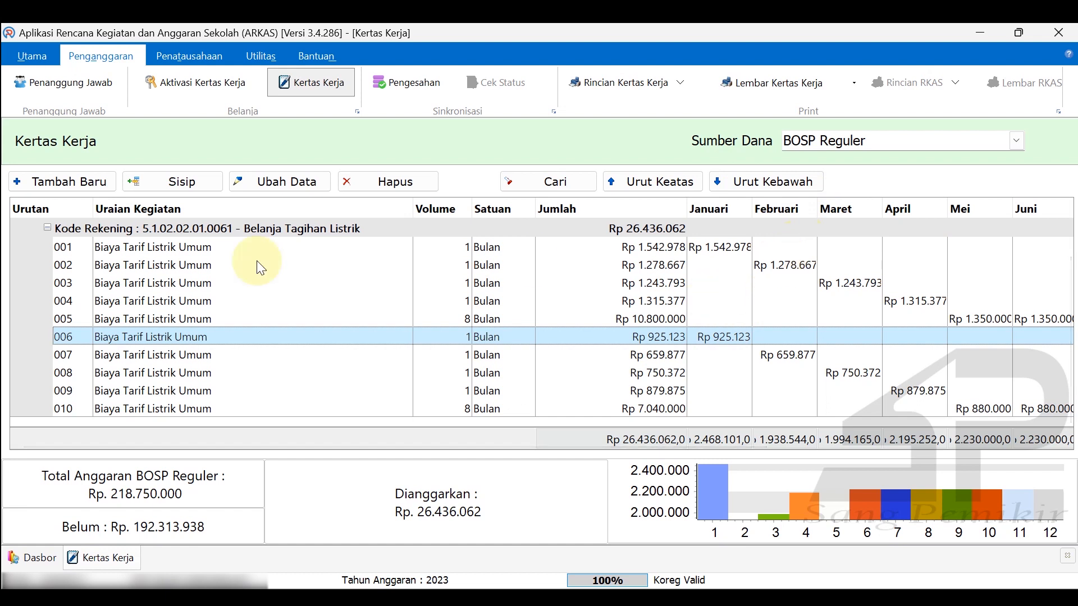
left_click(196, 372)
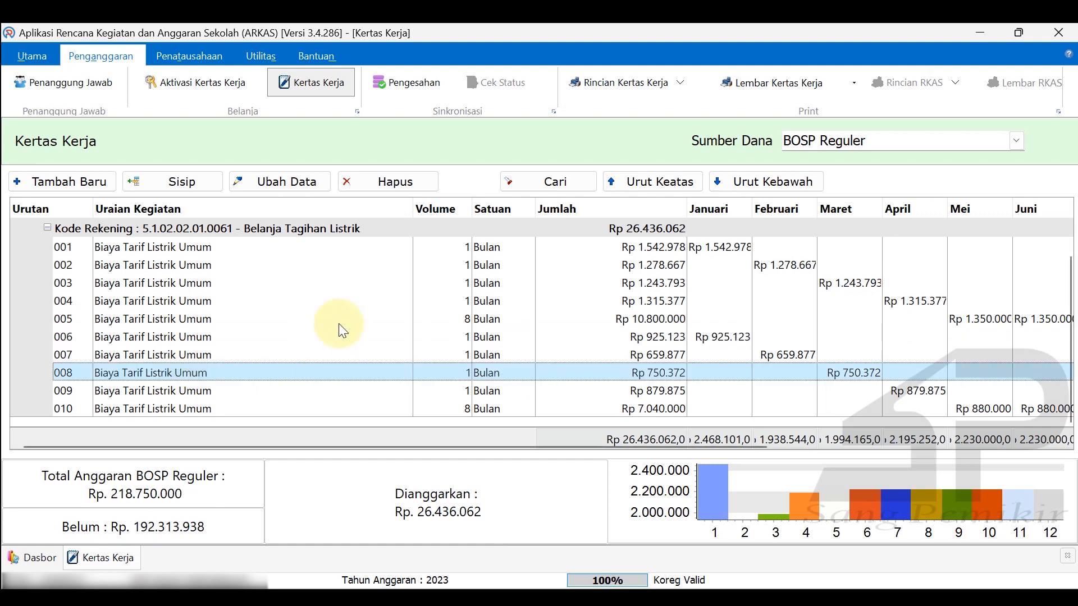
left_click(272, 323)
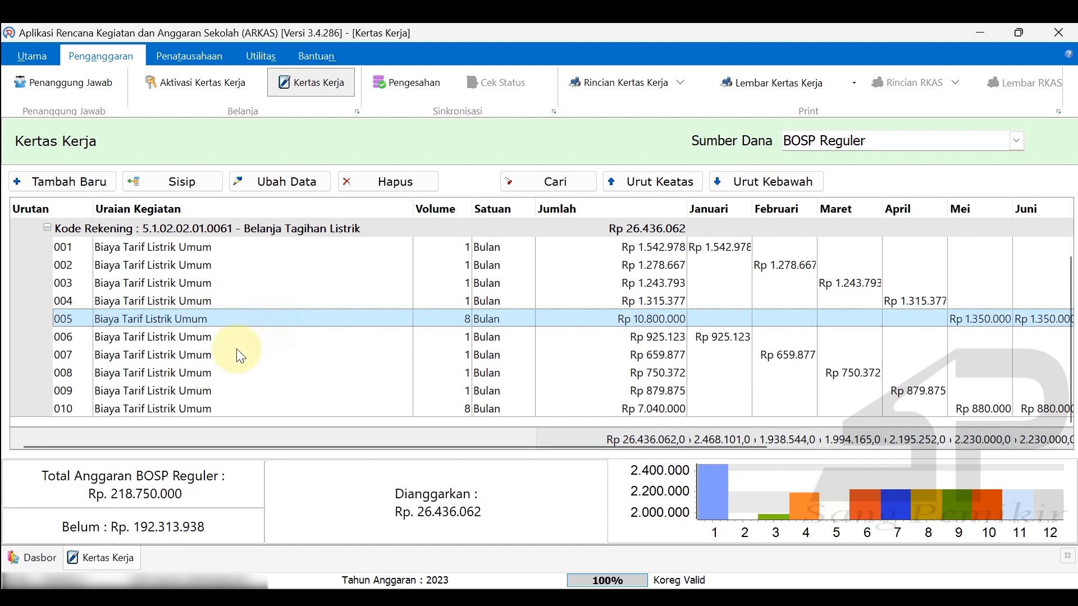
- Switch to the Excel plan and examine the Tagihan Telkom (Internet) I row, comparing its Januari and Februari amounts
left_click(244, 374)
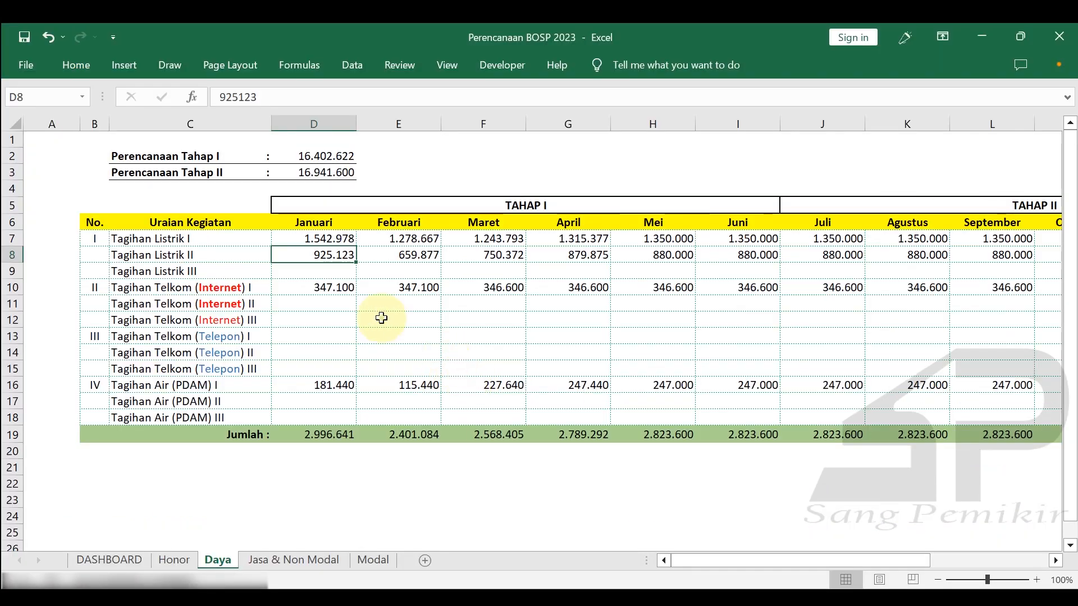
left_click(382, 319)
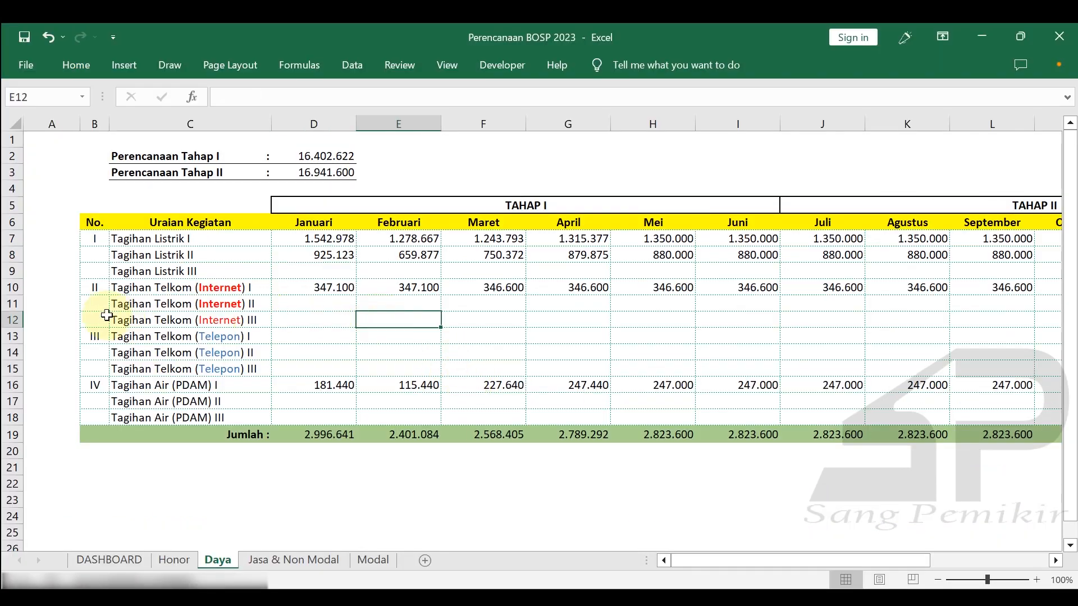
left_click(14, 288)
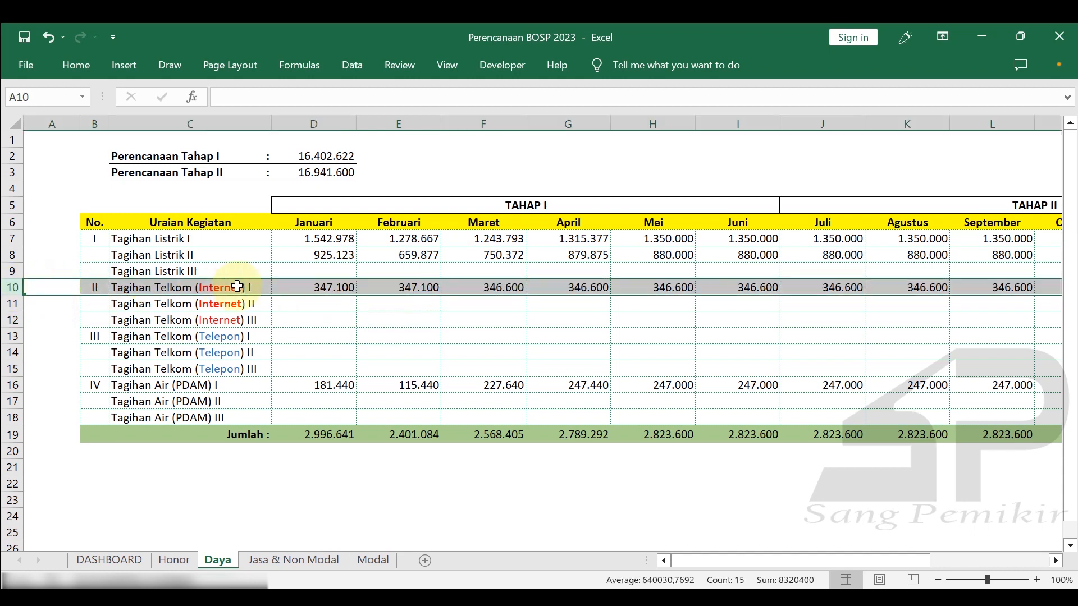
left_click(315, 287)
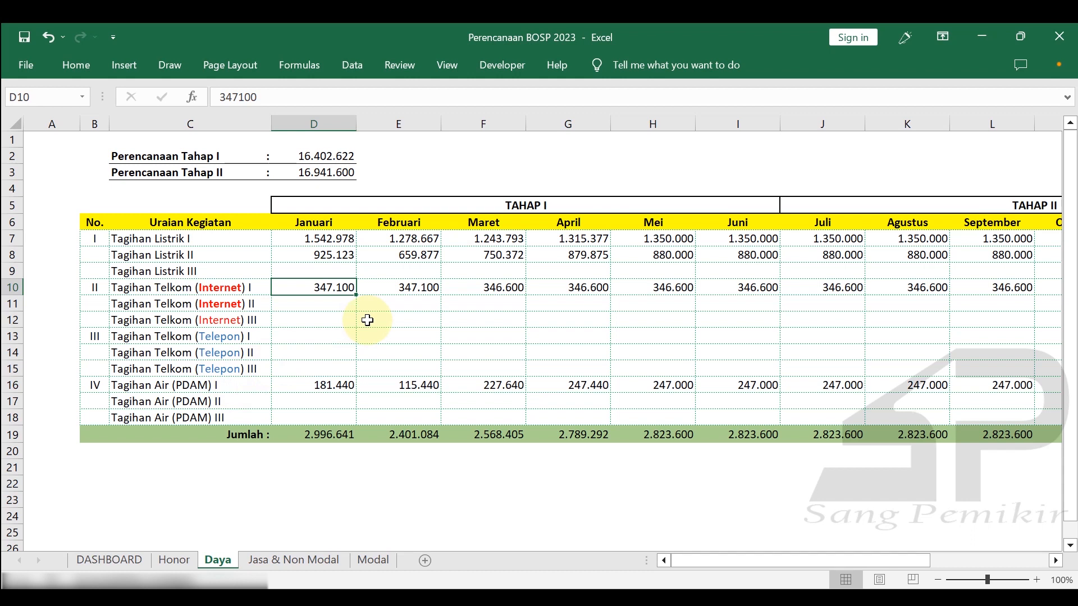
left_click(19, 290)
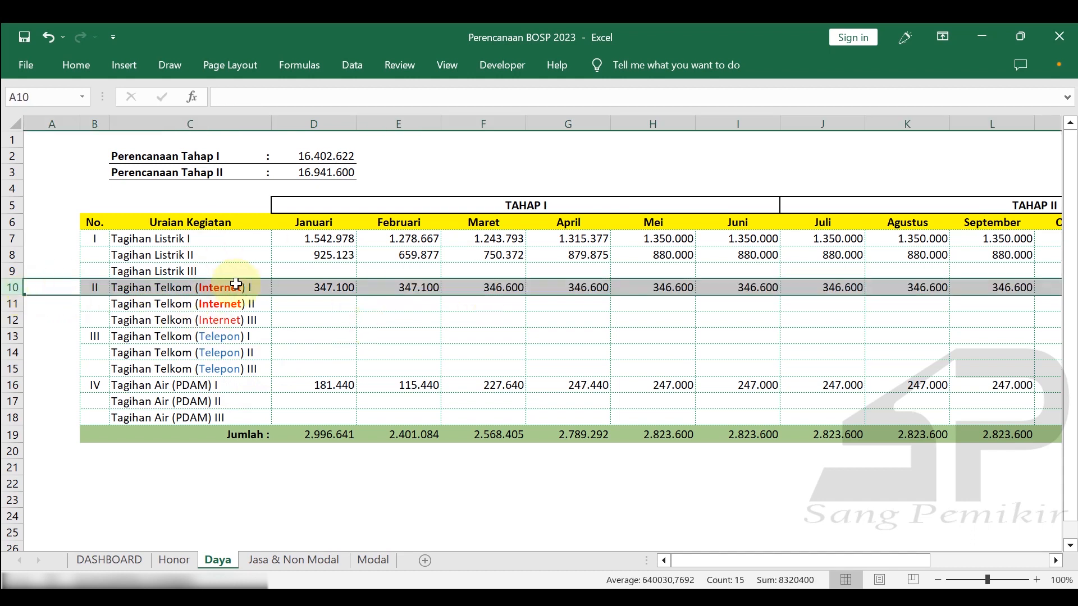
left_click(310, 287)
left_click(398, 286)
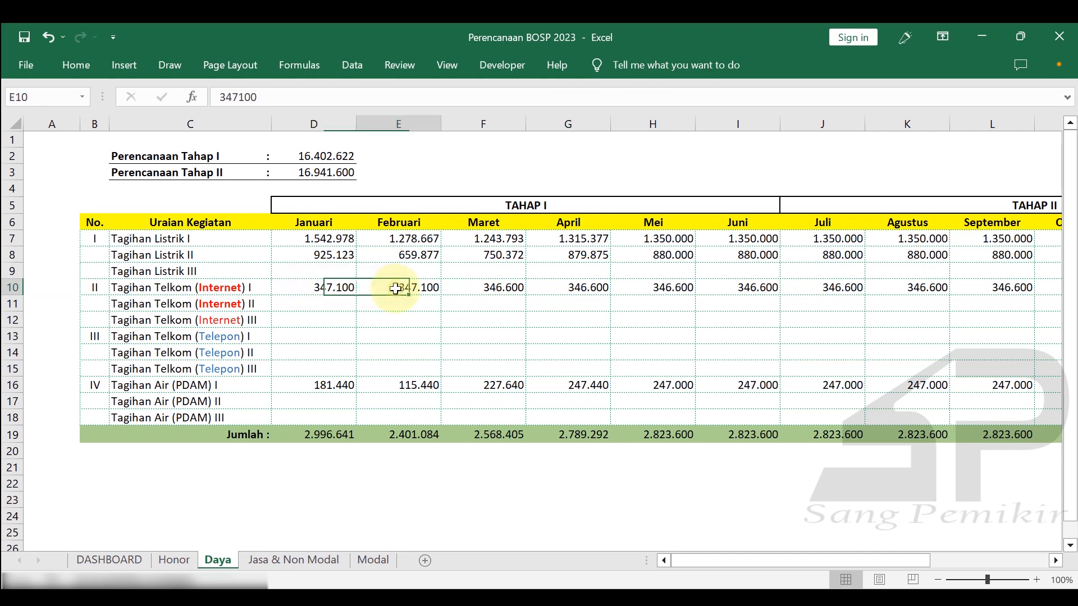
left_click_drag(345, 289, 388, 288)
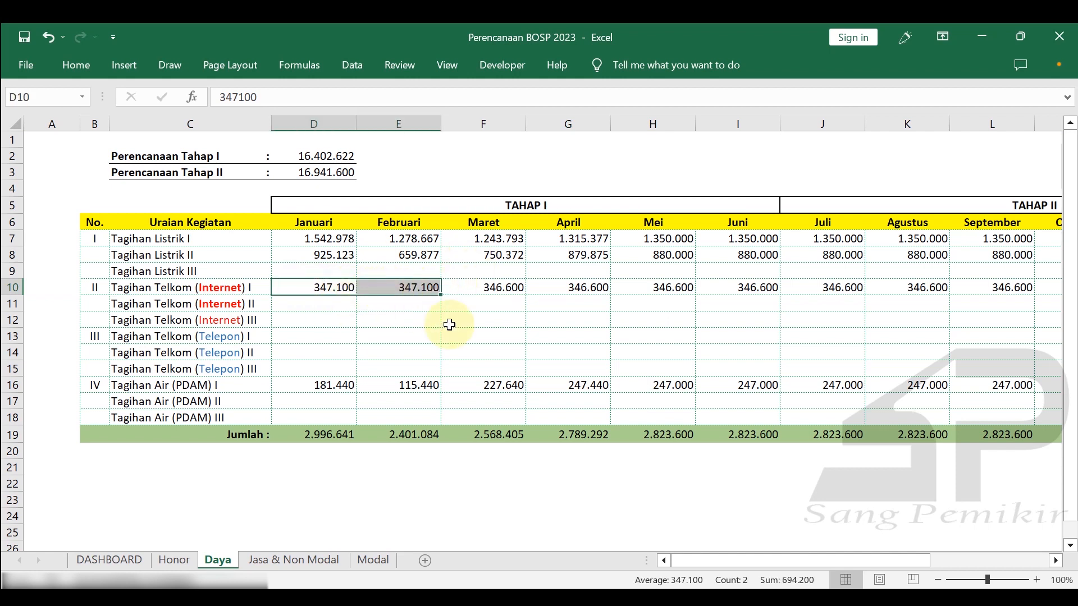
- Examine the Tagihan Telkom (Internet) I amounts from Maret onward, comparing Maret with April
left_click(489, 286)
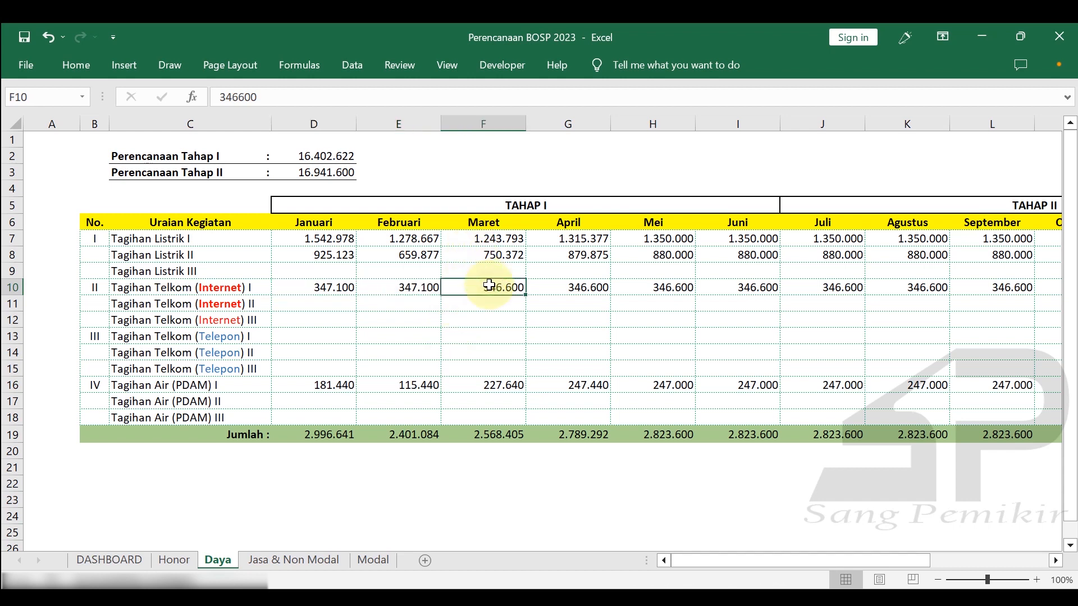
scroll(621, 329, "down", 1)
scroll(551, 312, "up", 1)
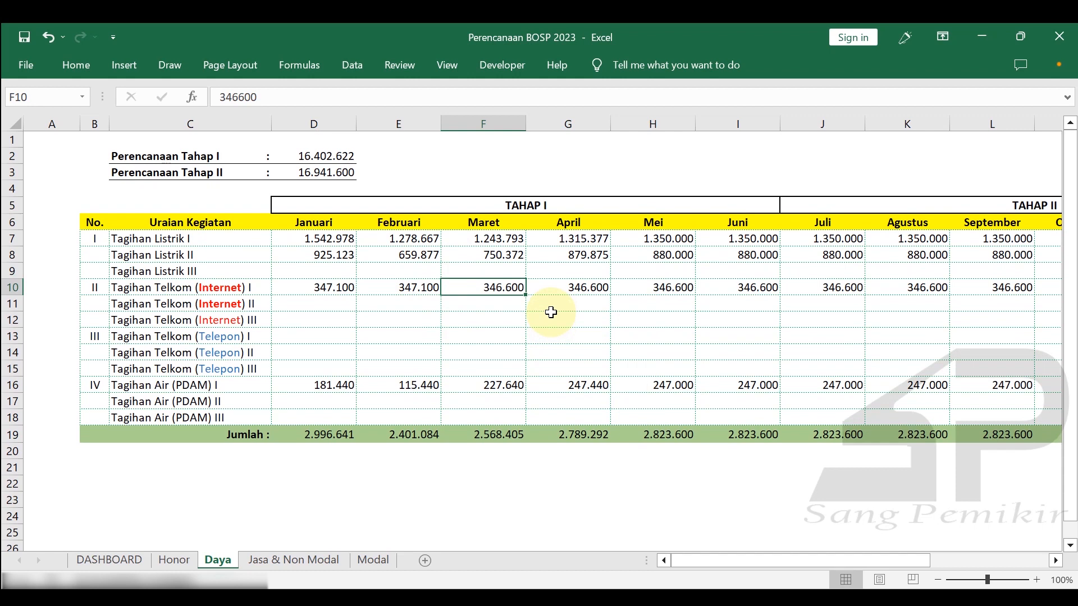
left_click(550, 314)
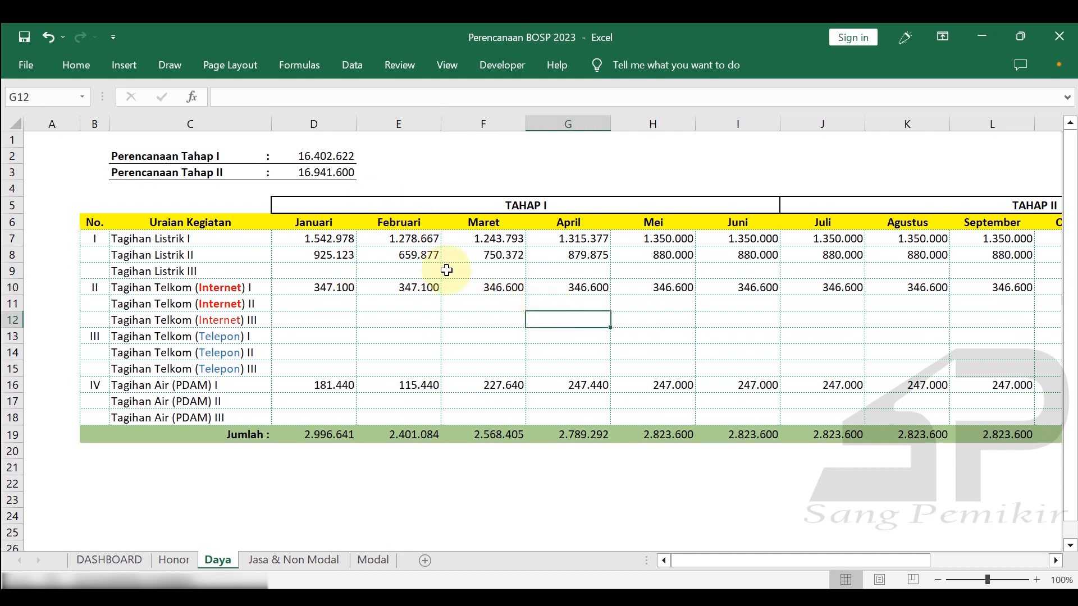
left_click(490, 287)
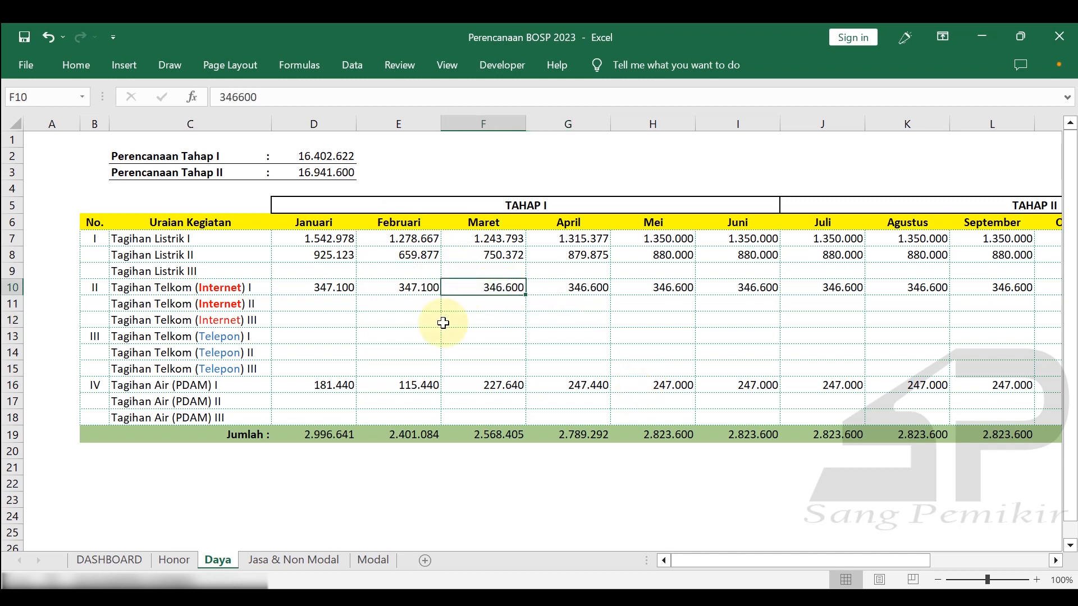
left_click_drag(806, 561, 778, 557)
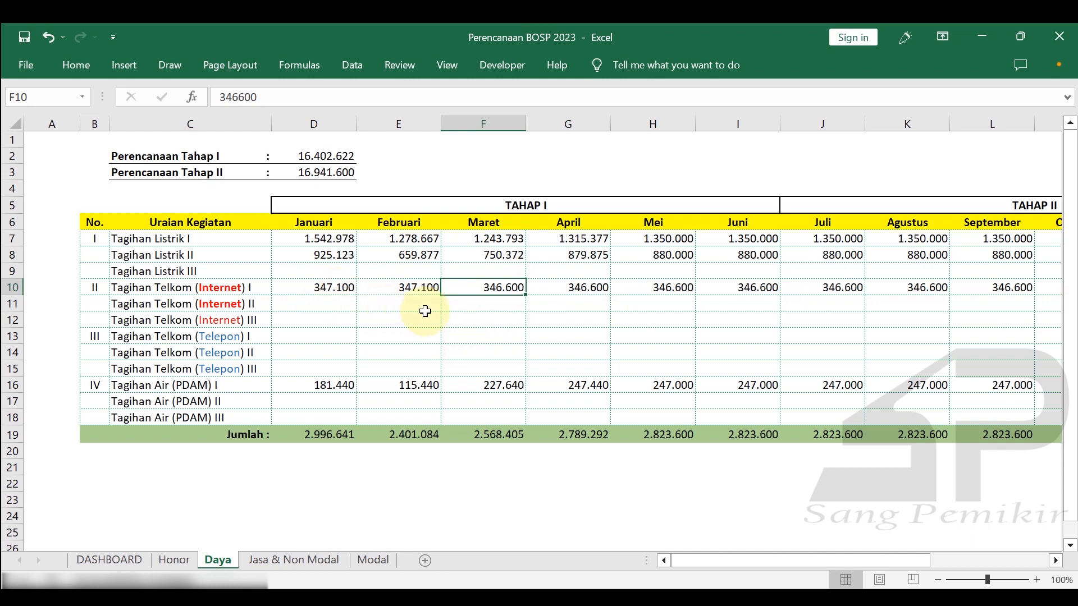
left_click(588, 309)
left_click(492, 284)
left_click(541, 285)
left_click(506, 290)
left_click_drag(506, 290, 575, 292)
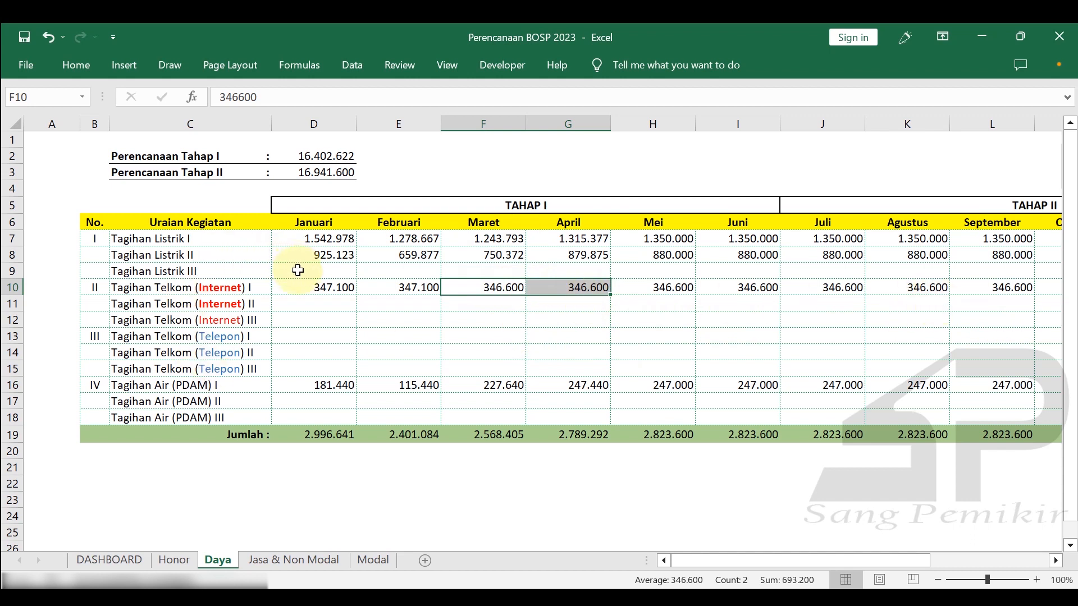
- Recheck the Januari and Februari internet bills against Maret and inspect the exact Januari amount in D10
left_click(313, 286)
left_click(386, 284)
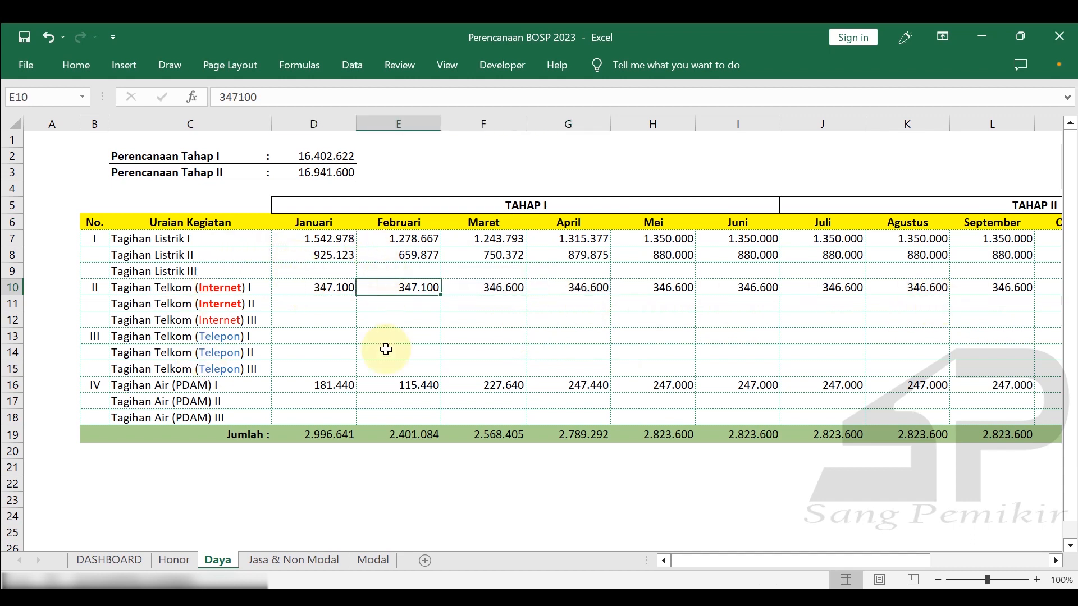
left_click_drag(320, 284, 383, 292)
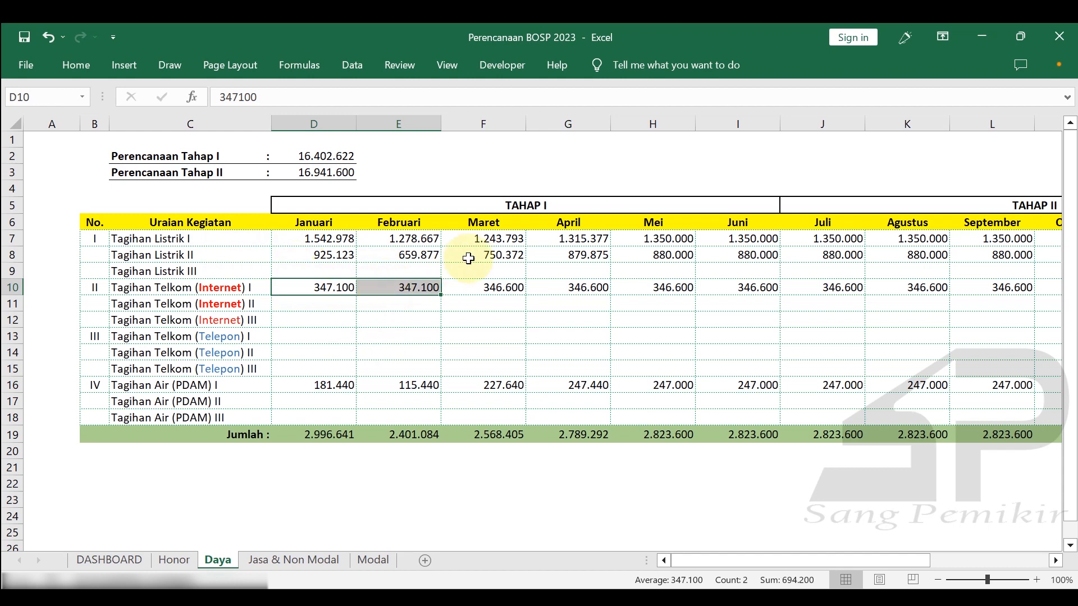
left_click(483, 287)
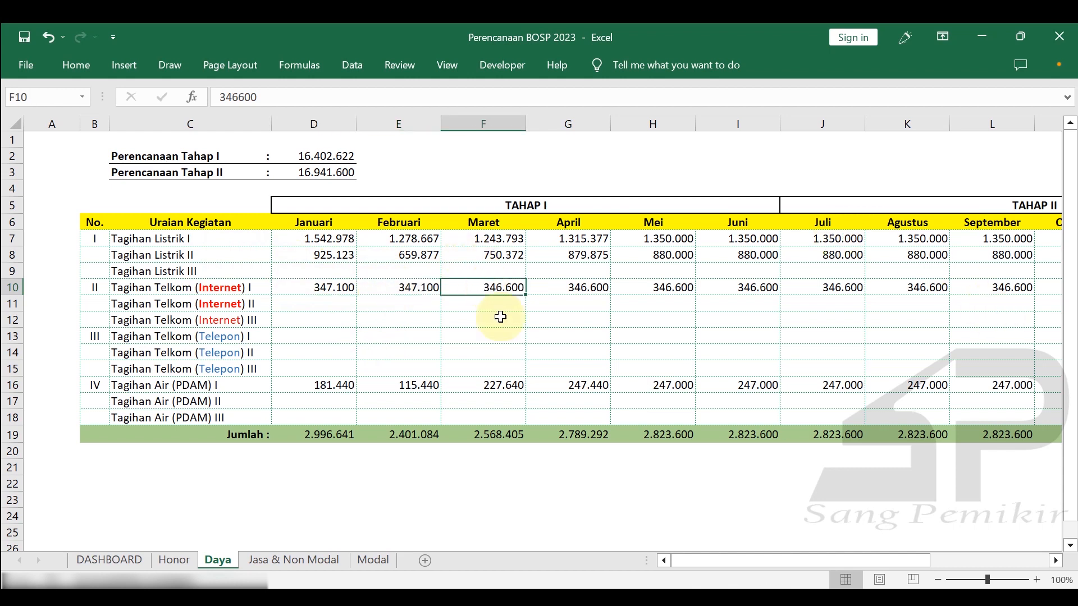
left_click(312, 284)
left_click(226, 97)
double_click(227, 97)
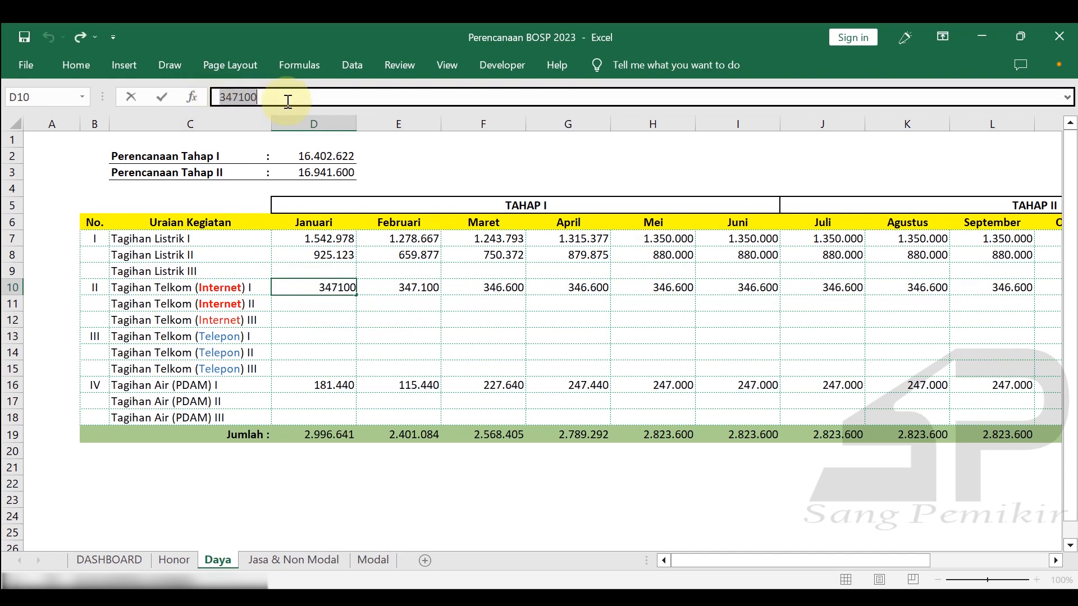
left_click(396, 335)
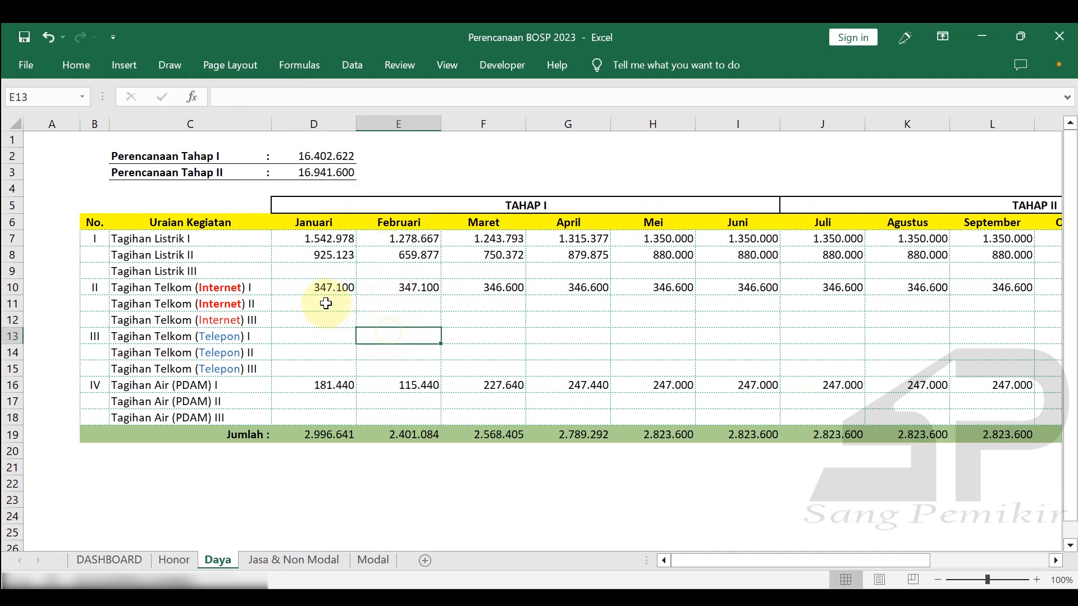
- Switch to ARKAS, start a new Kertas Kerja entry and search the Kegiatan list for "Inter"
left_click(809, 598)
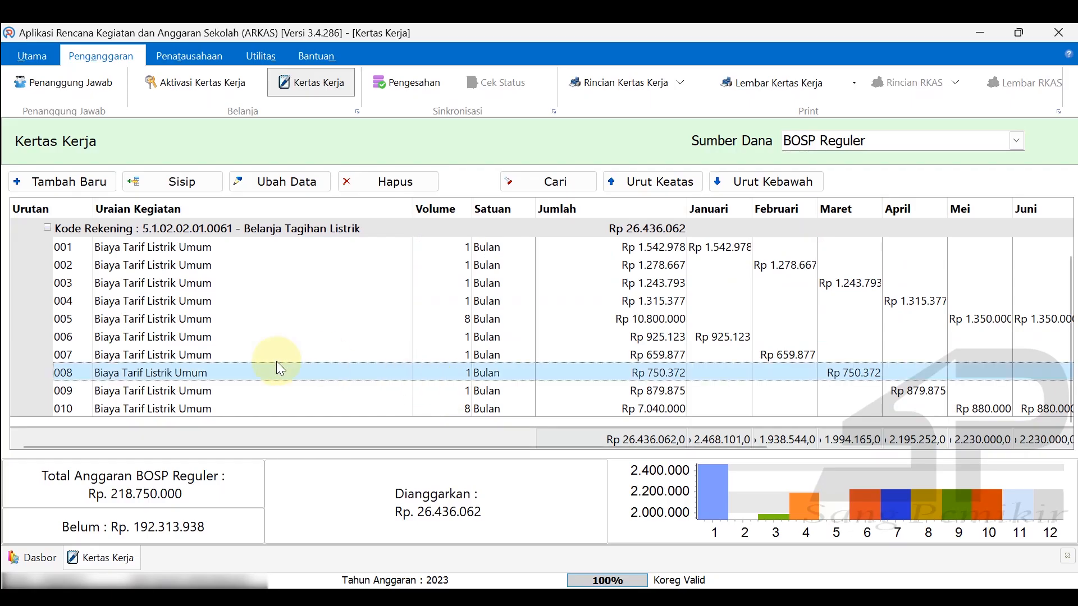
left_click(163, 410)
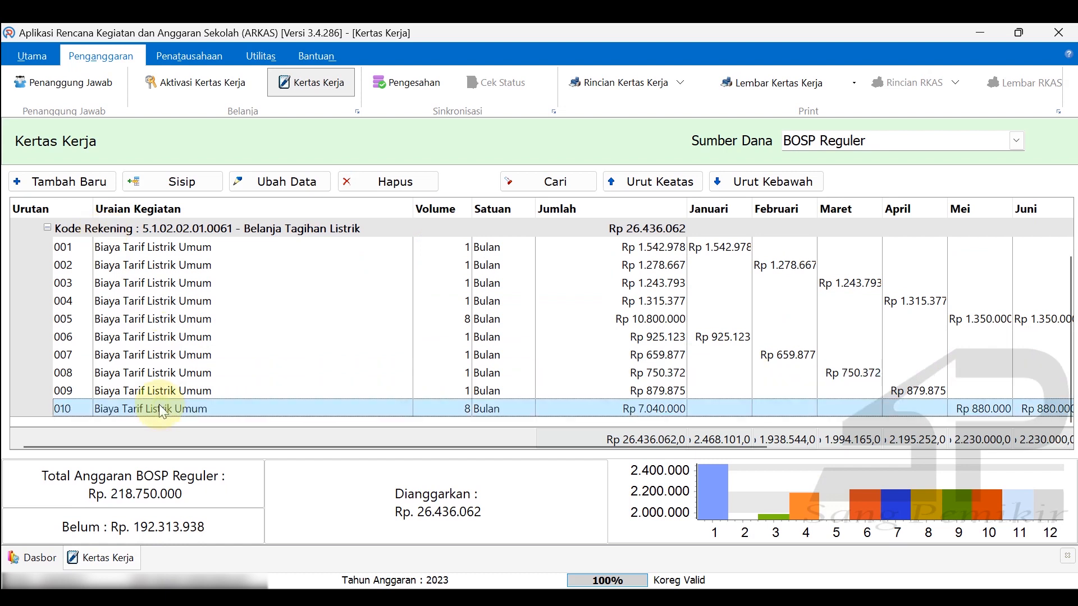
left_click(77, 185)
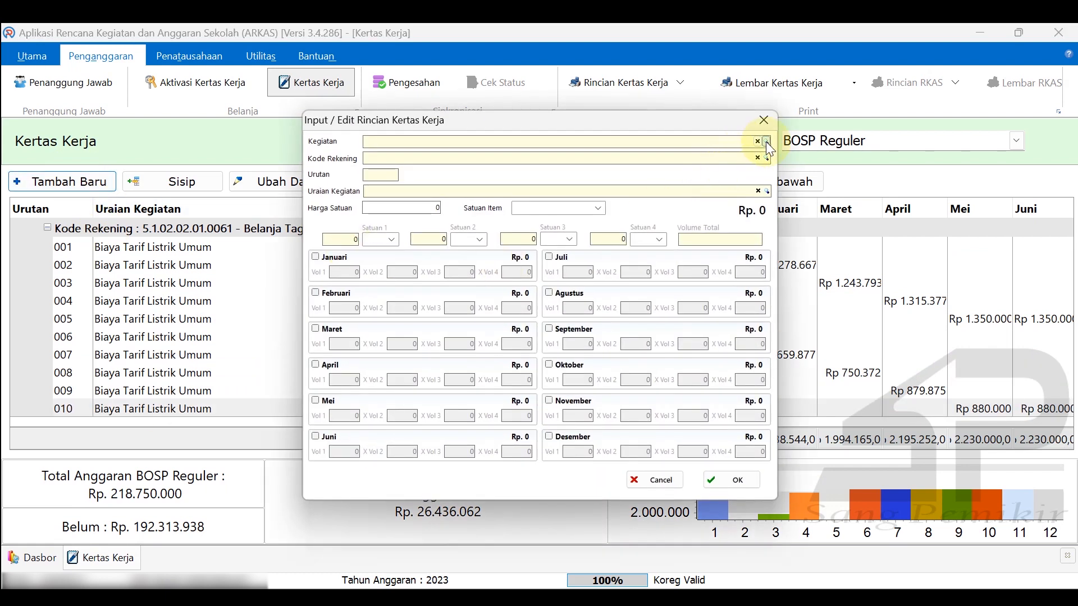
left_click(767, 142)
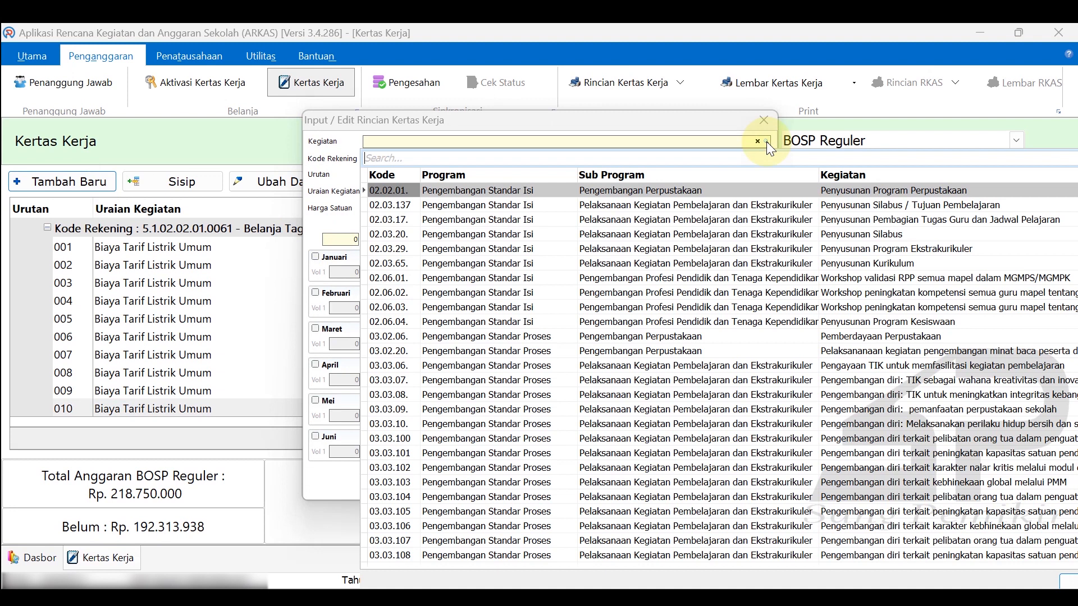
type("Inter")
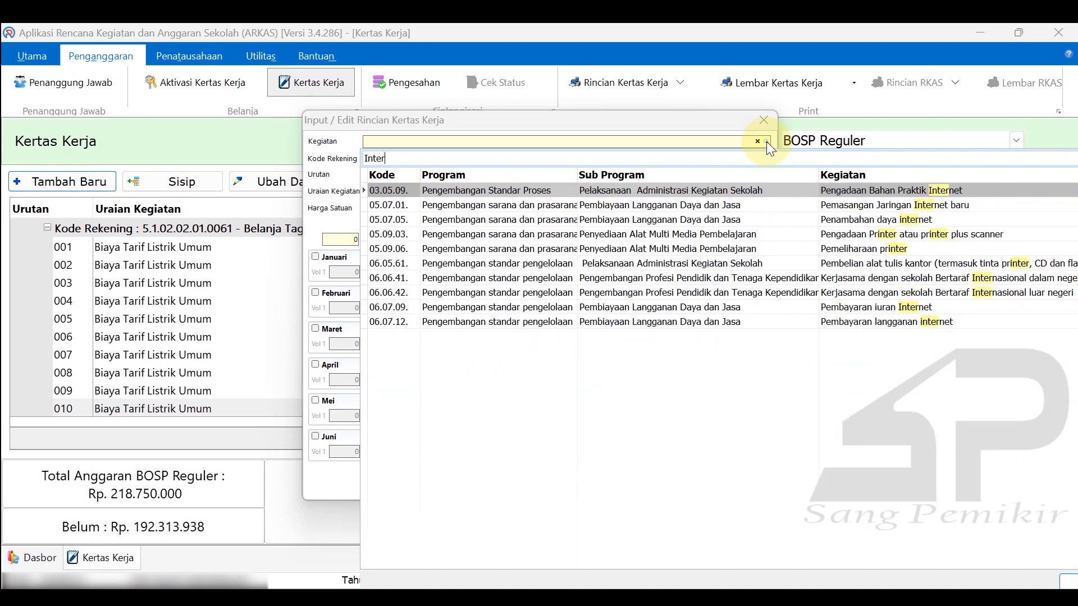
- Compare the Kegiatan options 06.07.09 and 06.07.12 and choose 06.07.12 Pembayaran langganan internet
left_click(879, 324)
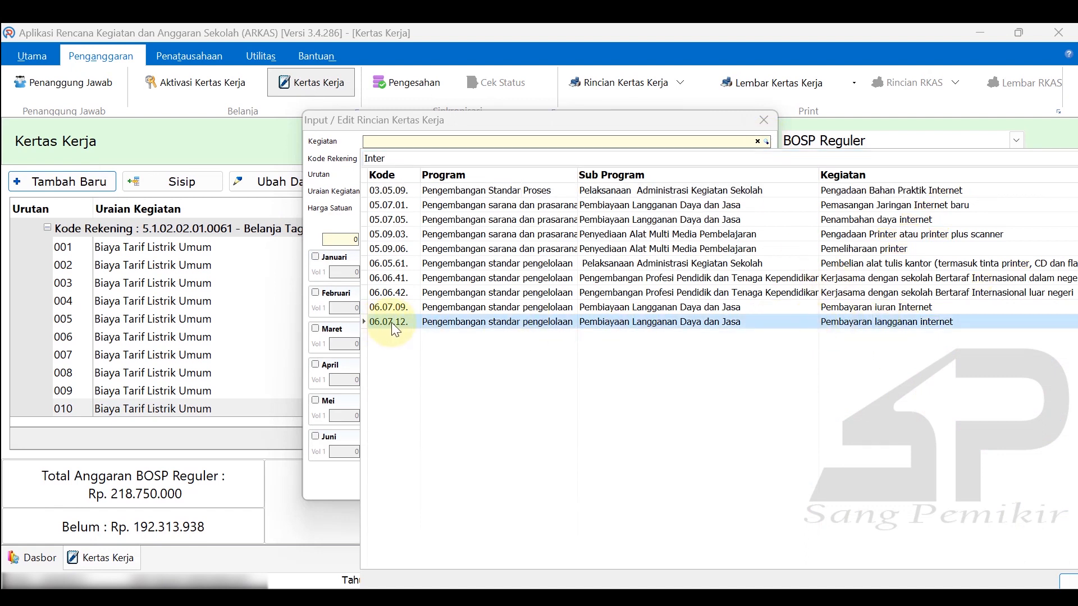
left_click(393, 309)
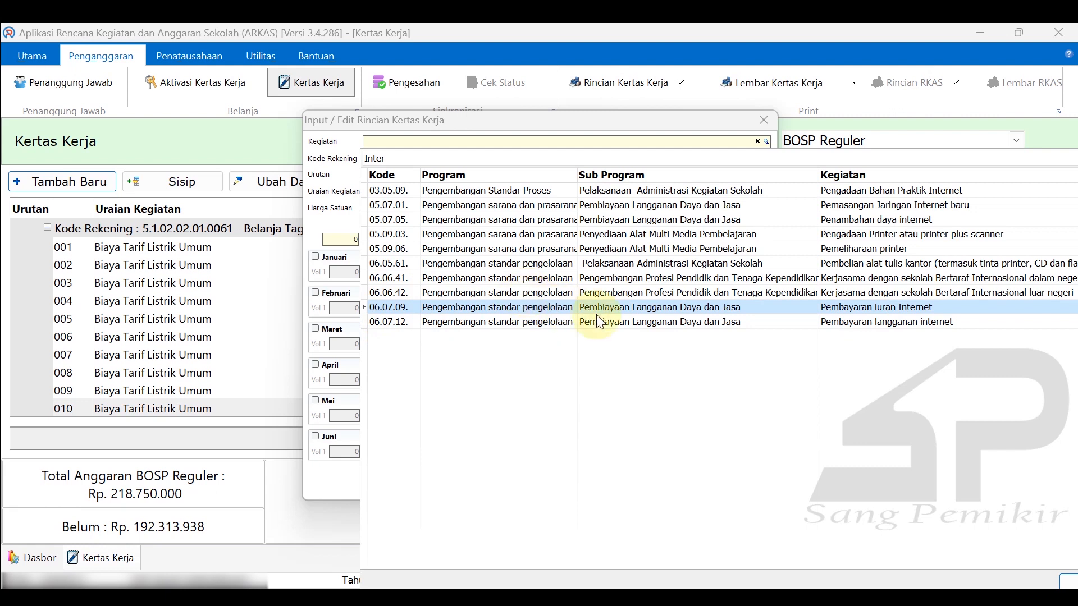
left_click(410, 323)
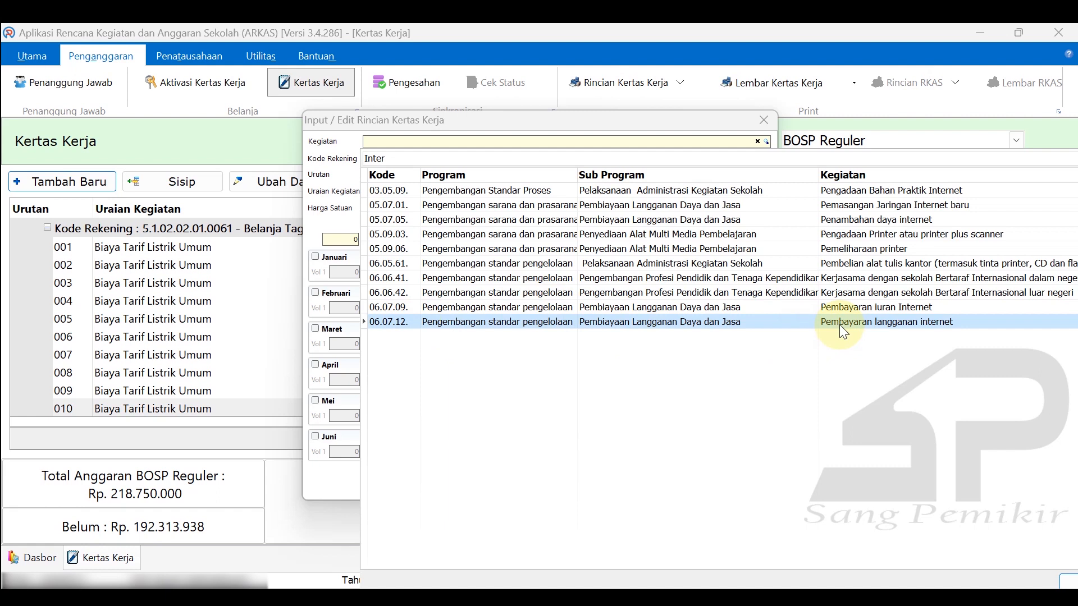
left_click(413, 308)
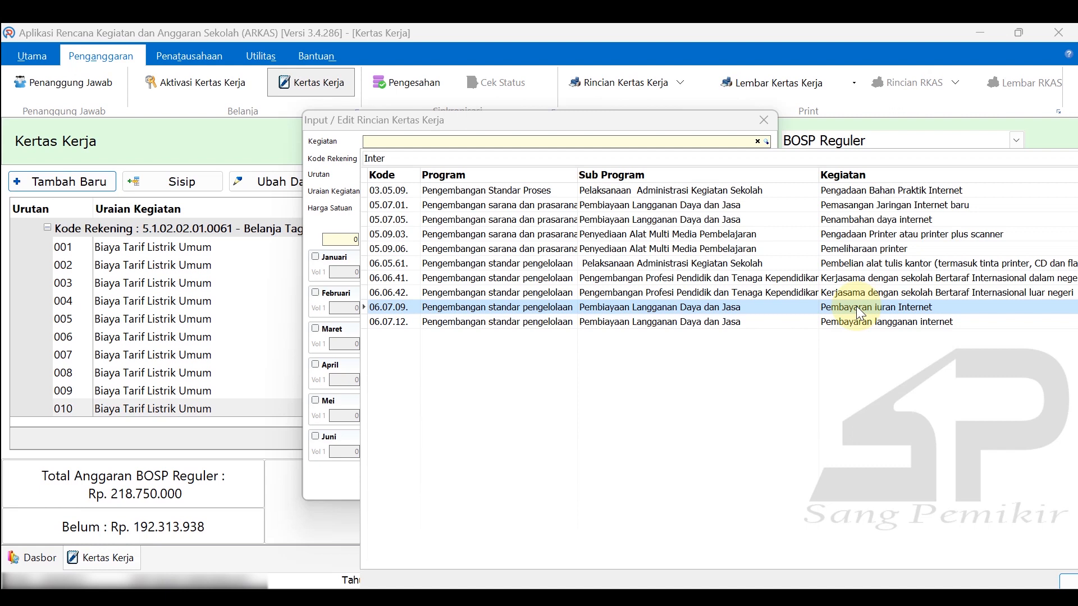
left_click(703, 324)
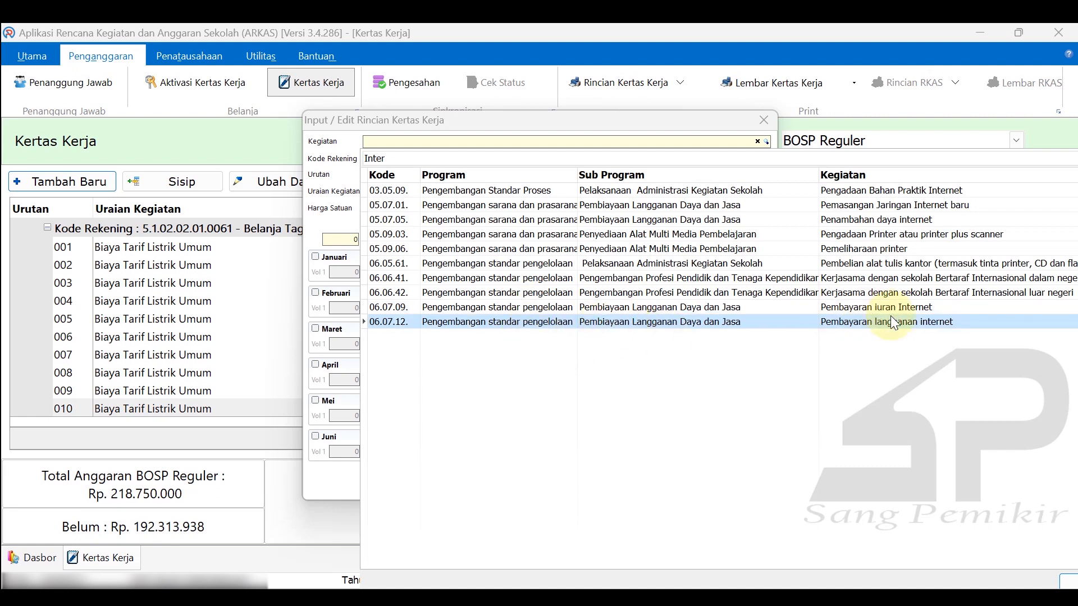
left_click(870, 323)
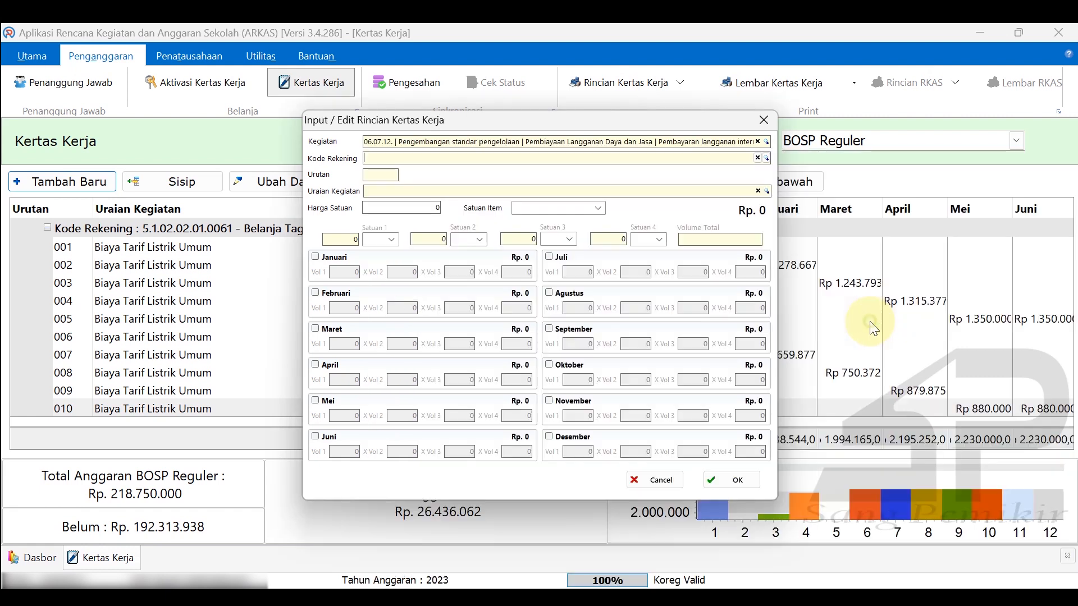
- Search Kode Rekening for "inter" and set it to 5.1.02.02.01.0063 Belanja Kawat/Faksimili/Internet/TV Berlangganan
left_click(767, 159)
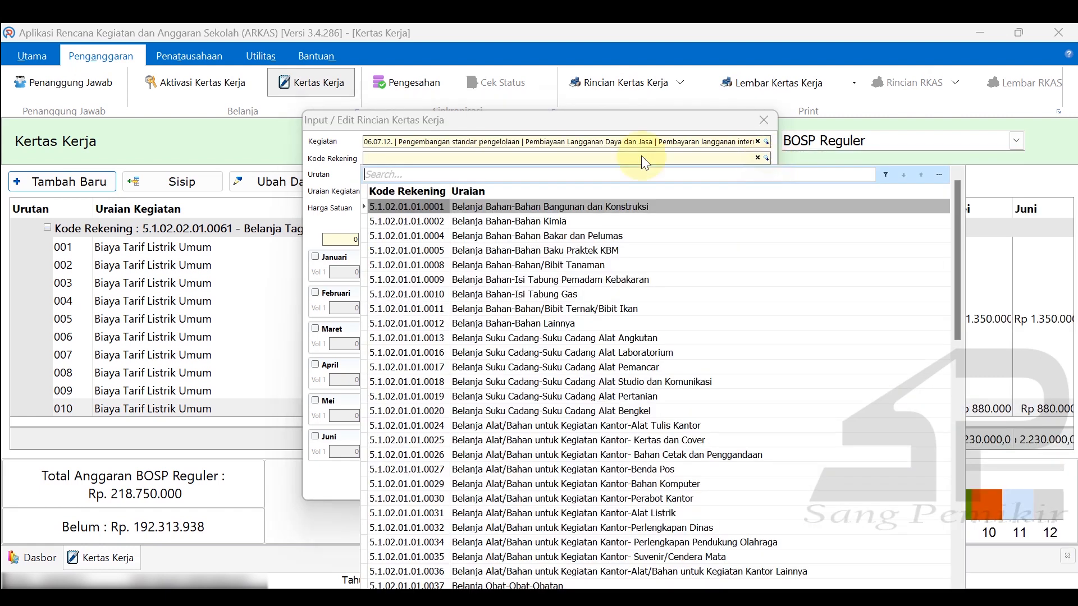
type("inter")
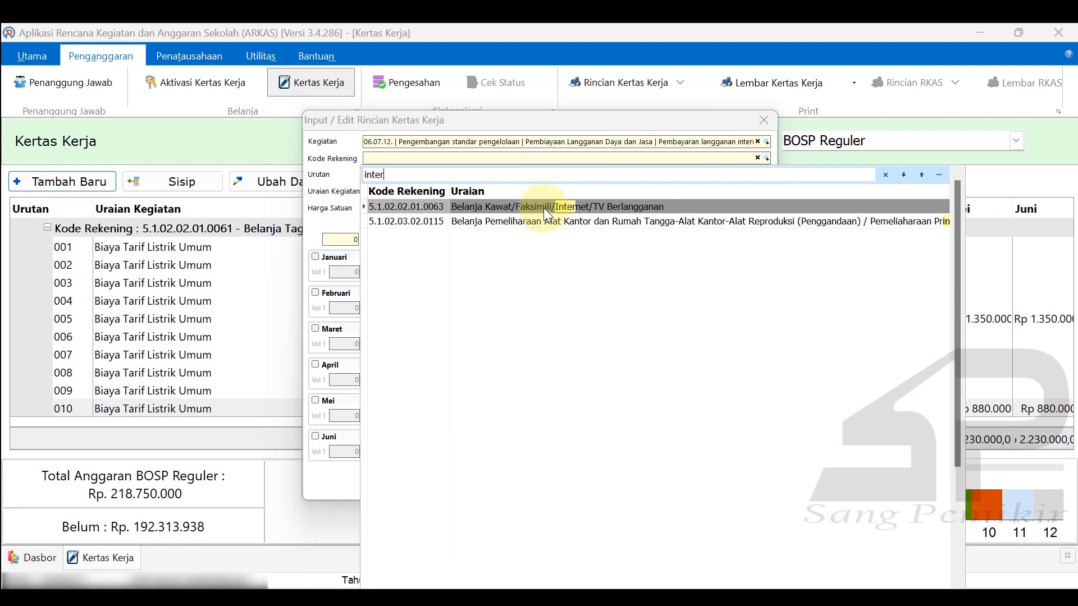
left_click(544, 207)
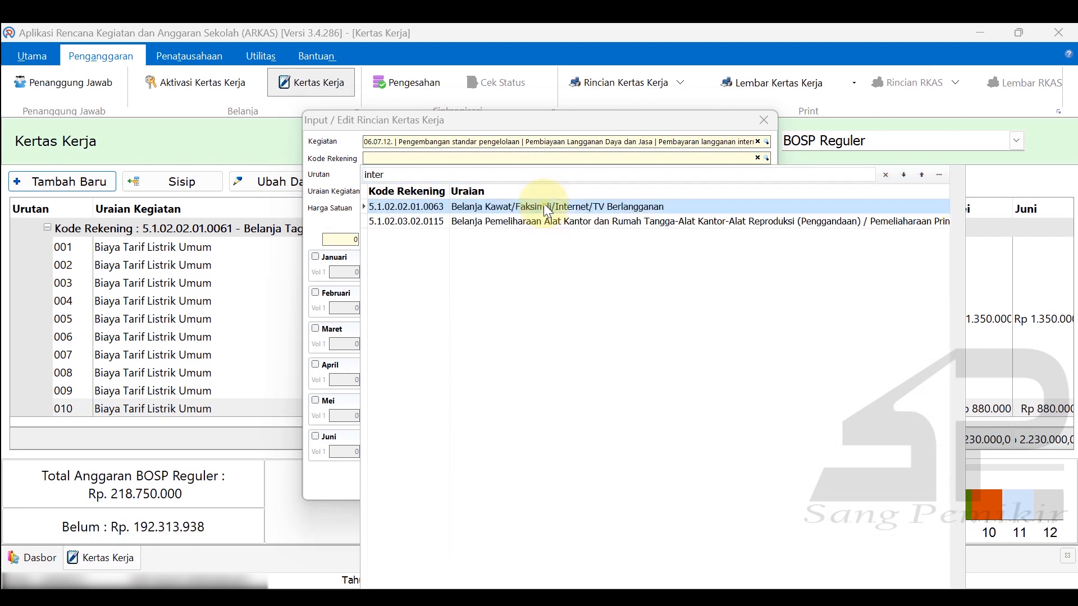
double_click(638, 212)
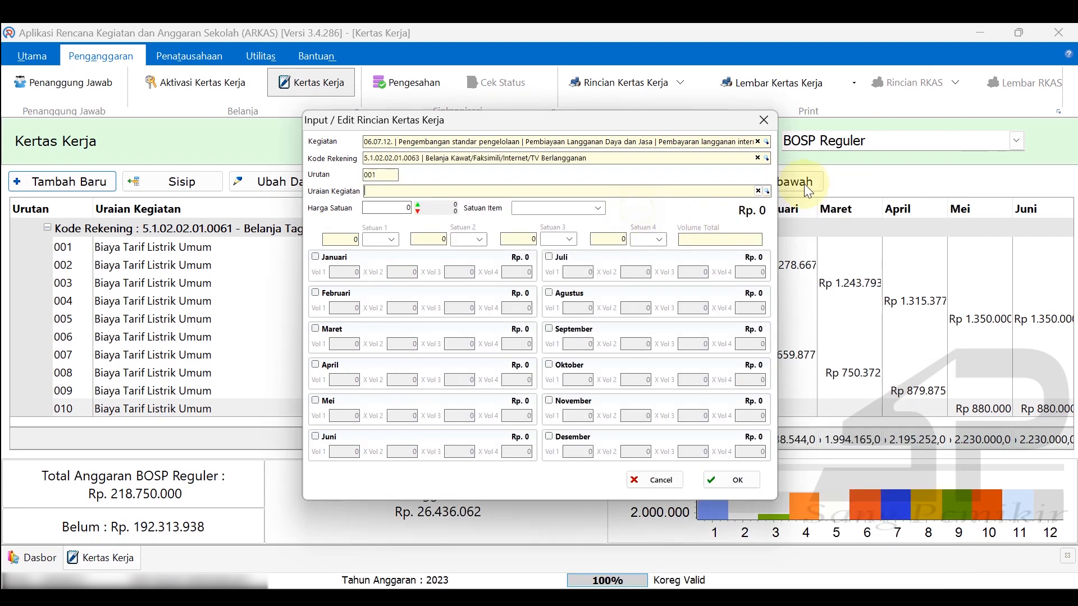
- Search Uraian Kegiatan for "inter", compare the internet subscription items and choose Biaya Langganan Internet Up to 50 Mbps, code 2.1.1.01.02.02.008.009.F
left_click(767, 192)
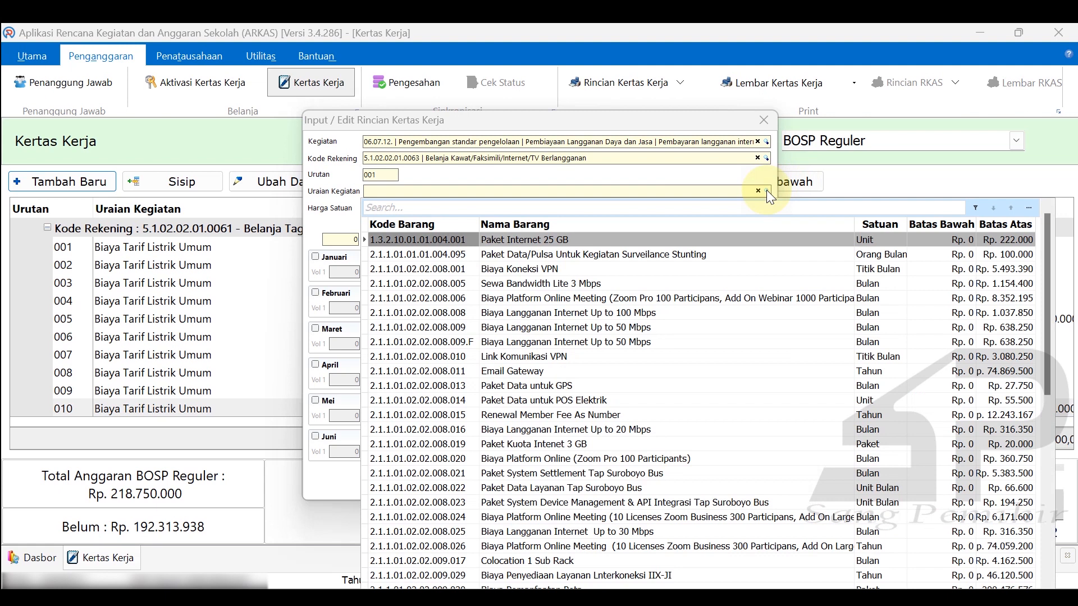
type("inter")
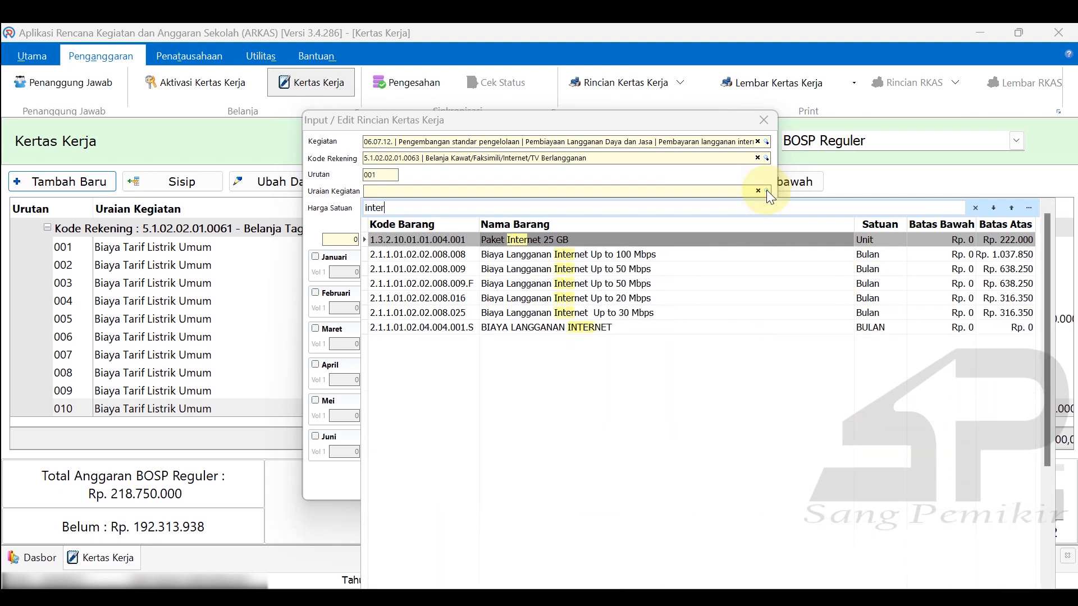
left_click(546, 329)
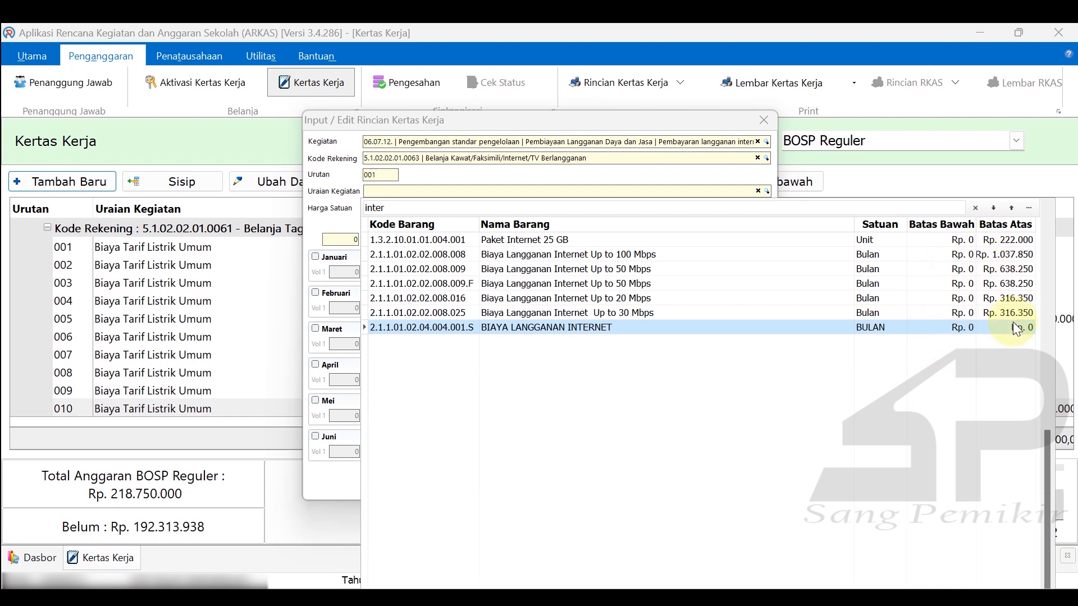
left_click(597, 272)
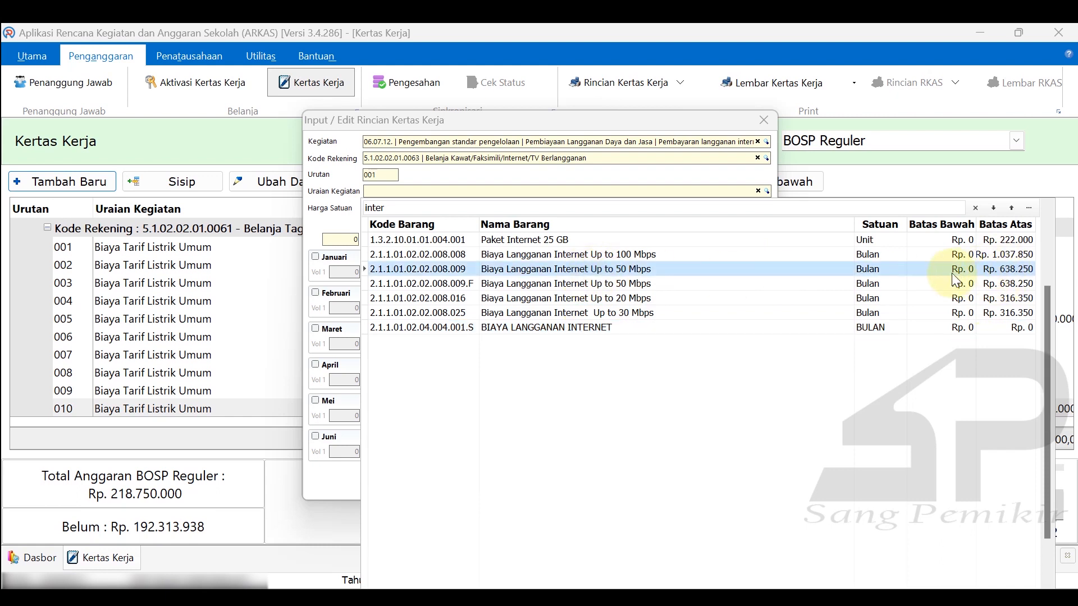
left_click(557, 287)
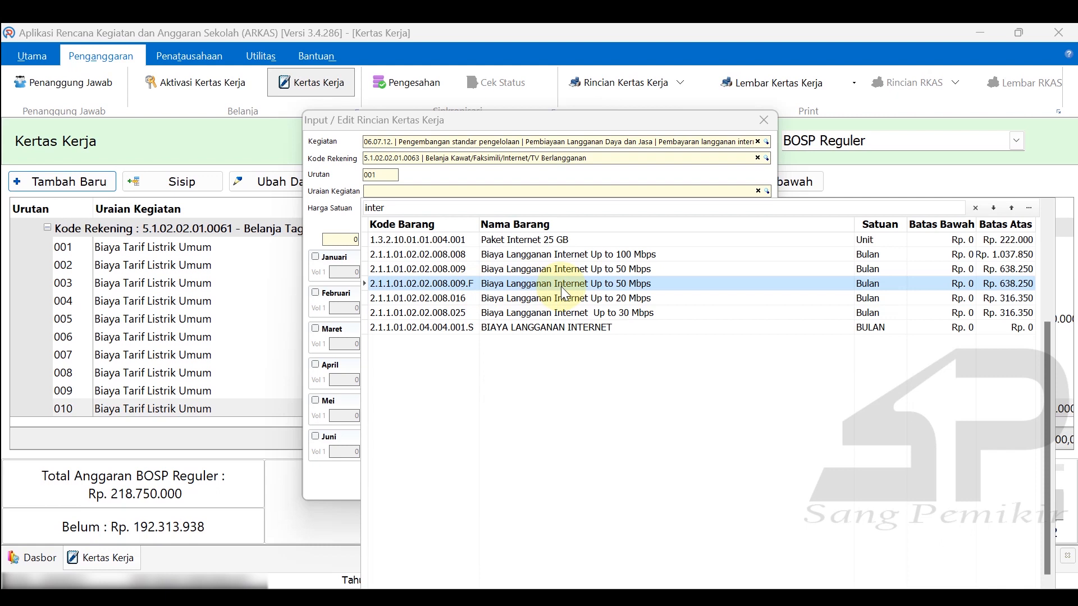
left_click(647, 287)
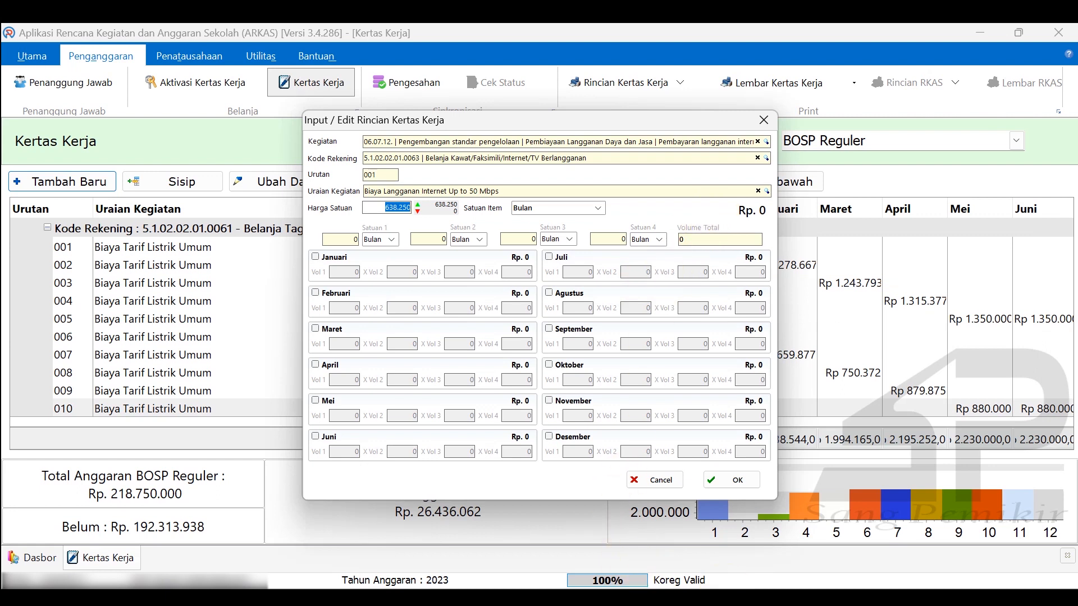
- Set Harga Satuan to 347.100 with a Vol 1 of 1 for Januari and Februari, and save the entry
type("347100")
left_click(315, 257)
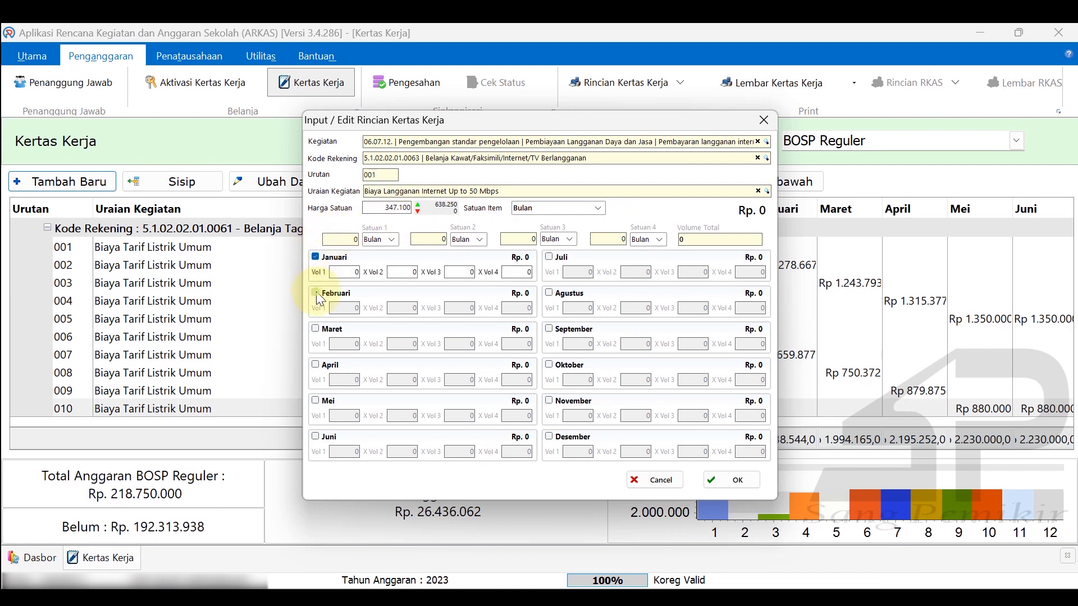
left_click(316, 294)
type("1")
left_click(348, 308)
type("1")
left_click(395, 310)
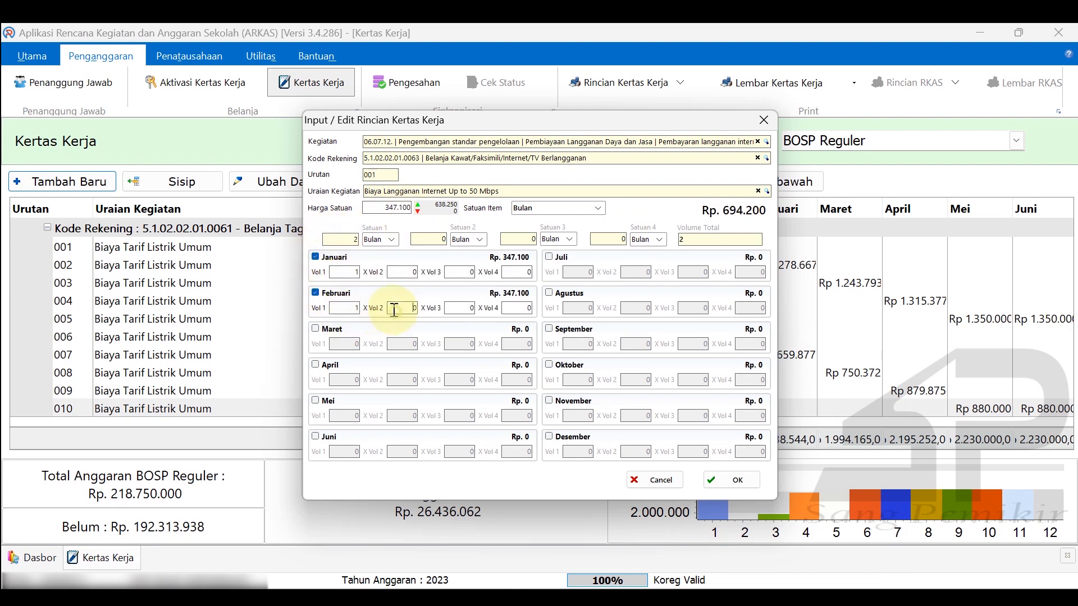
left_click(721, 481)
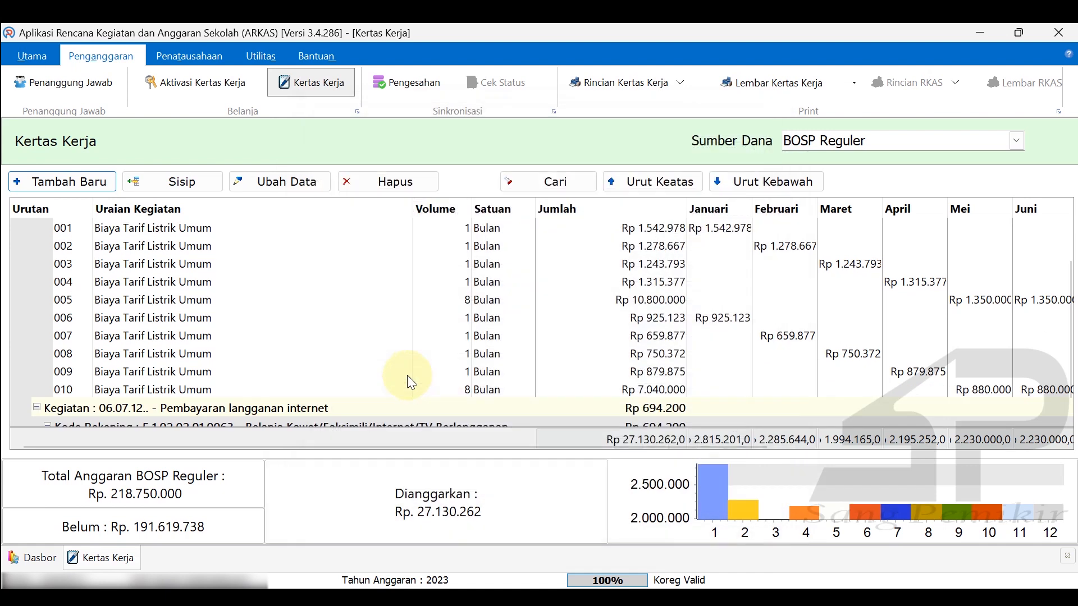
- Start an inserted entry from the saved Biaya Langganan Internet Up to 50 Mbps row 001
left_click(249, 372)
scroll(247, 378, "down", 1)
left_click(240, 409)
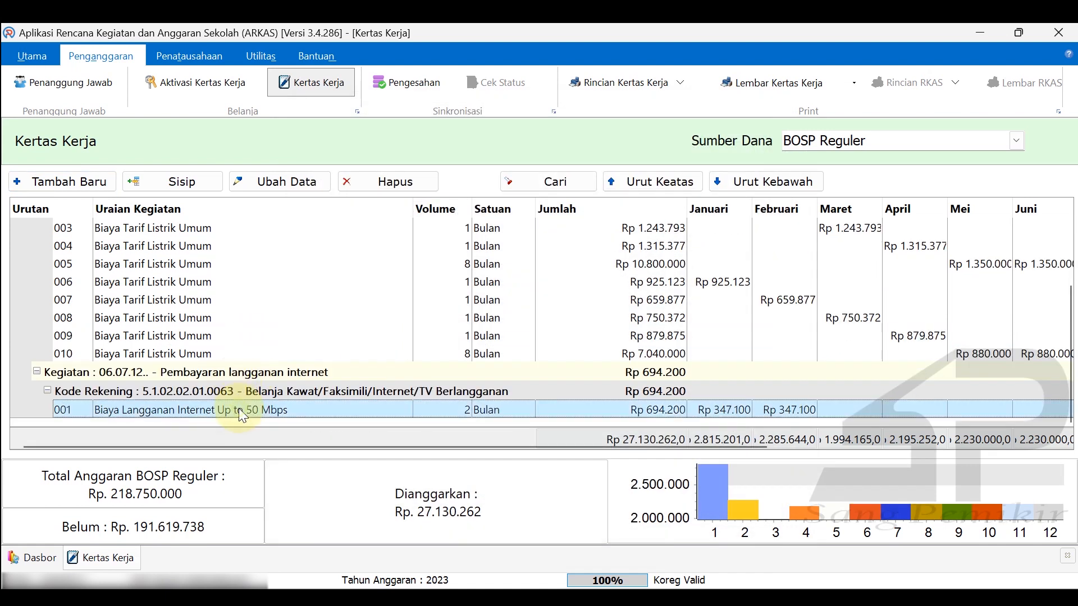
left_click(179, 181)
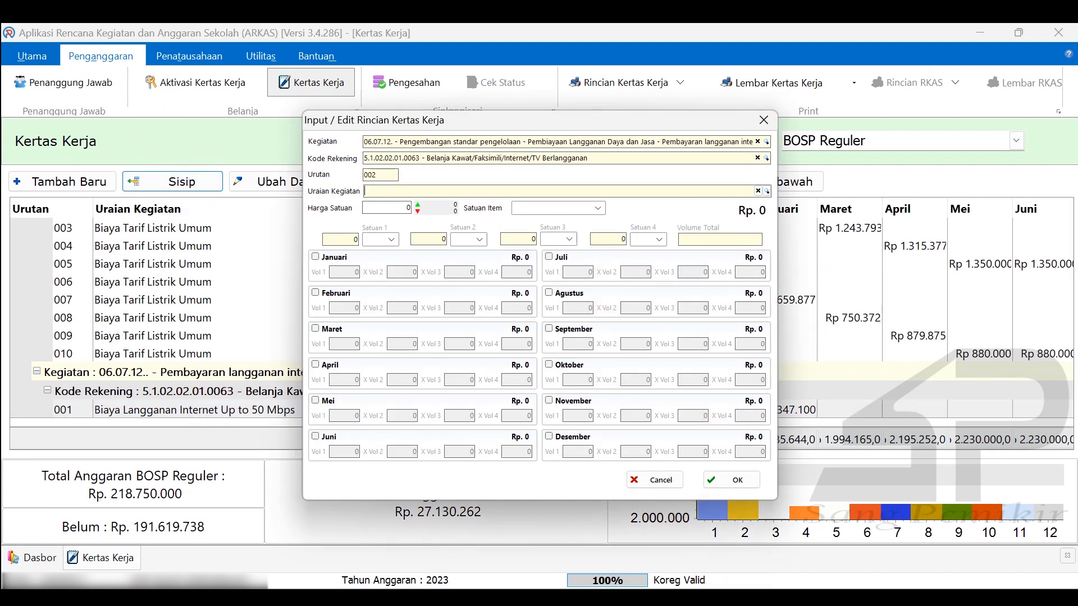
- Switch to Excel, inspect the exact Maret amount of Tagihan Telkom (Internet) I in F10, and return to ARKAS
left_click(657, 600)
left_click(499, 291)
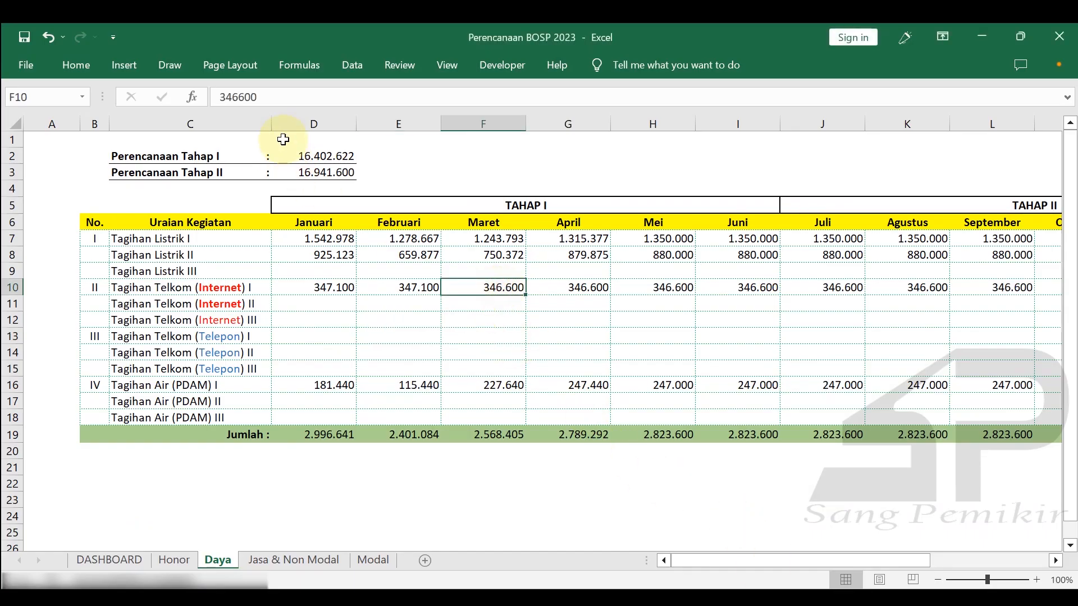
double_click(233, 97)
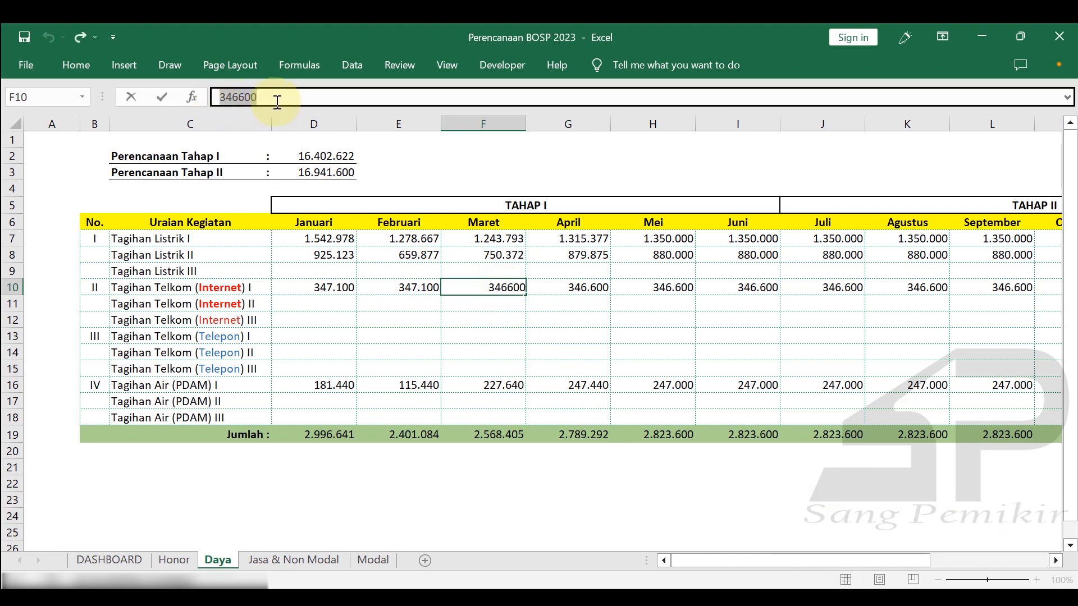
left_click(740, 582)
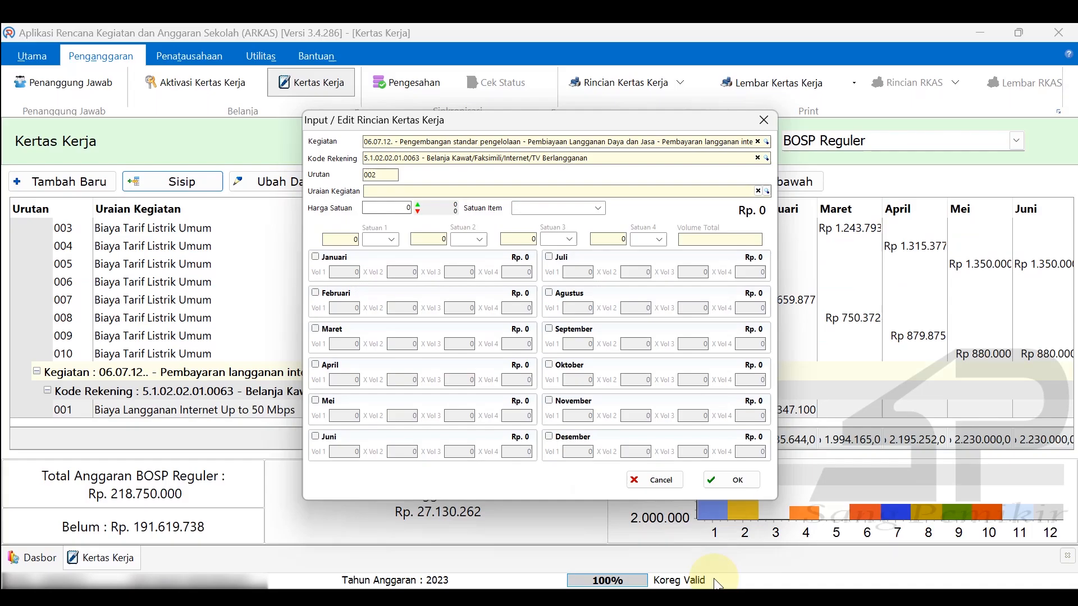
- Search Uraian Kegiatan for "inter", choose Biaya Langganan Internet Up to 50 Mbps and set Harga Satuan to 346.600
left_click(766, 192)
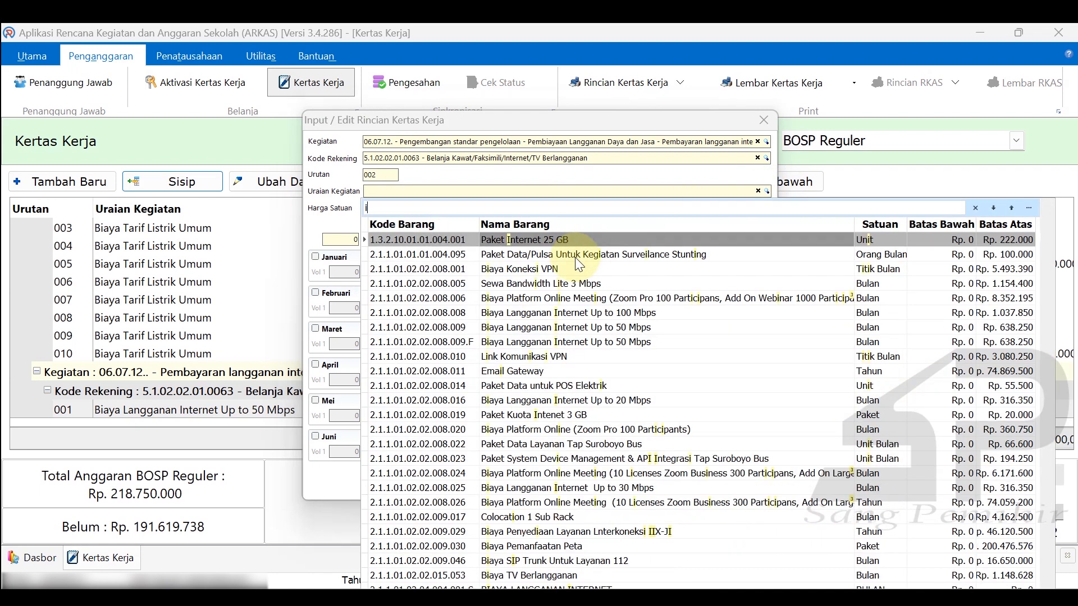
type("inter")
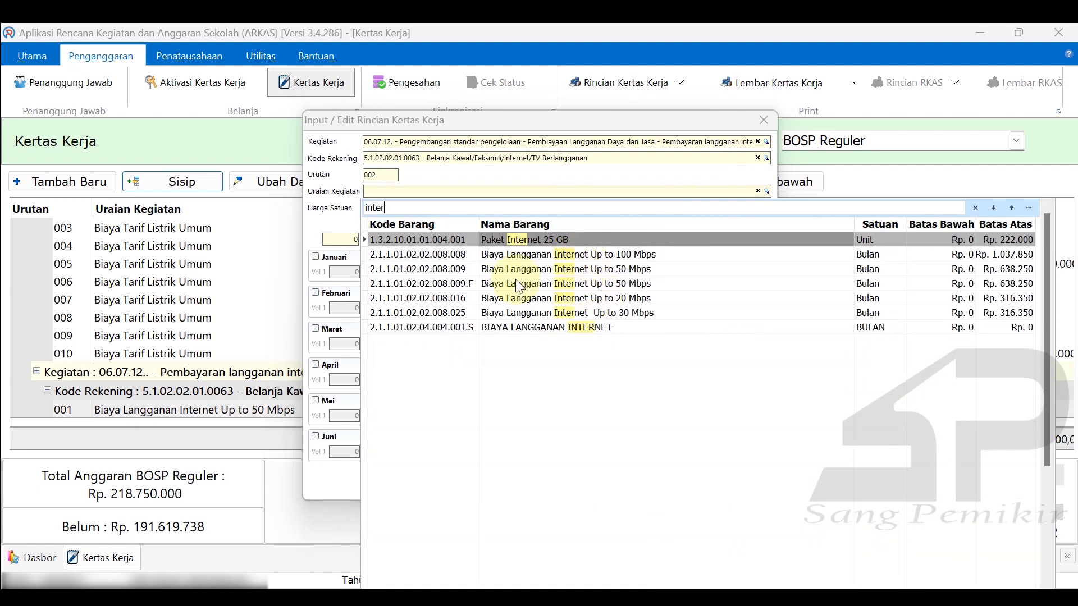
left_click(531, 269)
type("346600")
- Enable the months Maret through Desember for internet entry 002
left_click(329, 329)
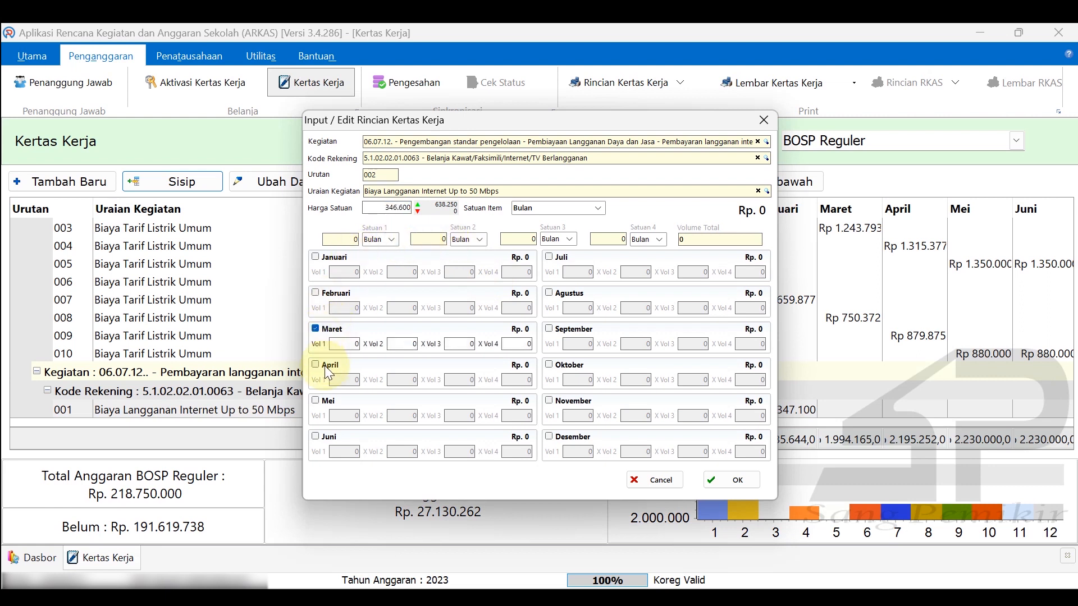
left_click(328, 365)
left_click(327, 400)
left_click(327, 438)
left_click(550, 258)
left_click(550, 294)
left_click(551, 331)
left_click(550, 366)
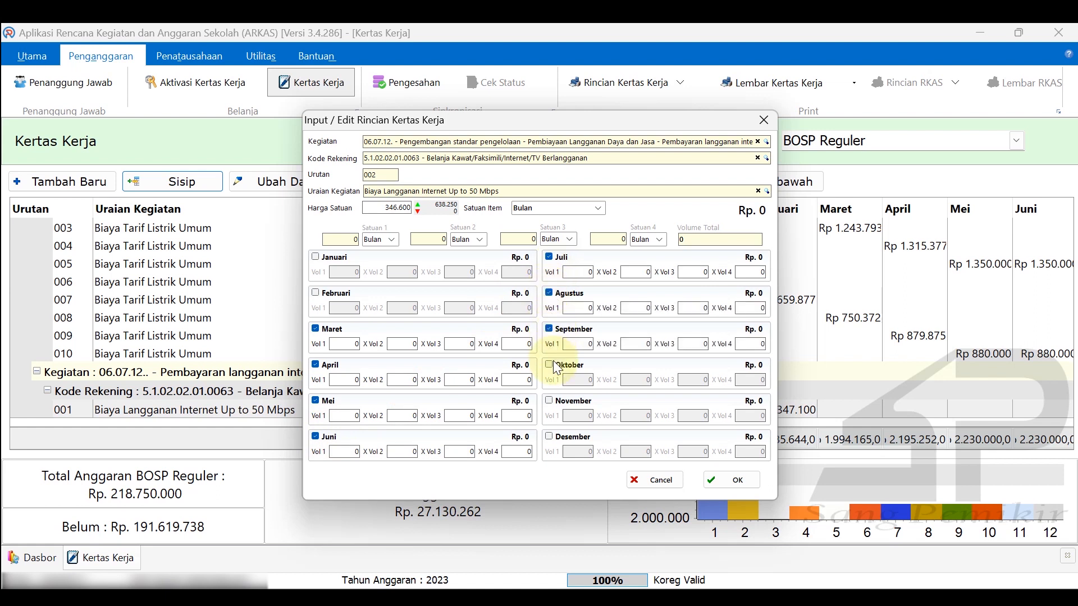
left_click(550, 437)
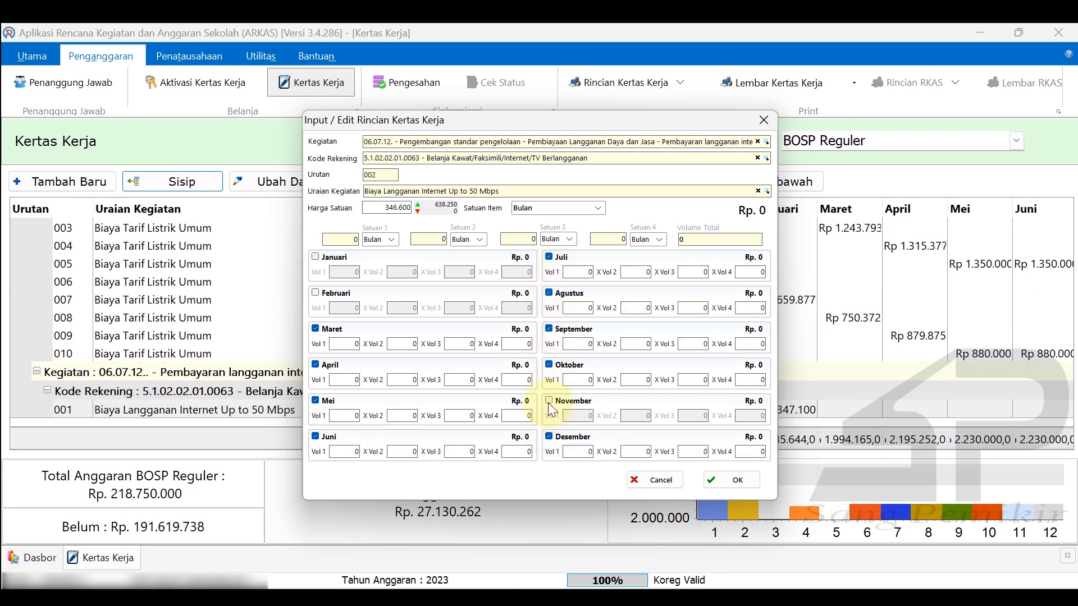
left_click(548, 402)
- Set Vol 1 to 1 for each month from April through September
left_click(348, 381)
type("1")
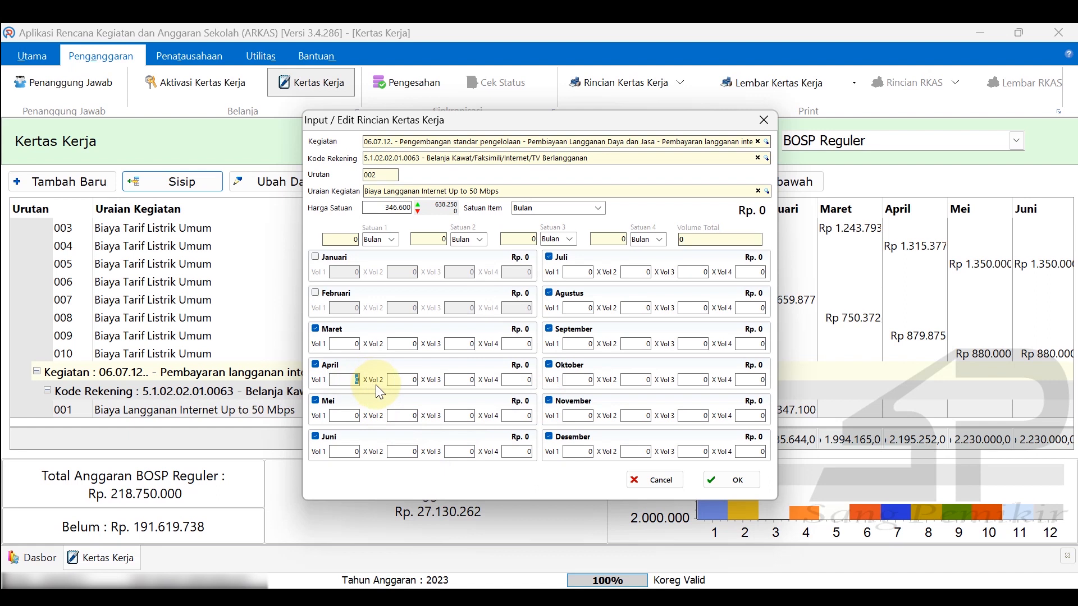
left_click(351, 416)
type("1")
left_click(353, 451)
type("1")
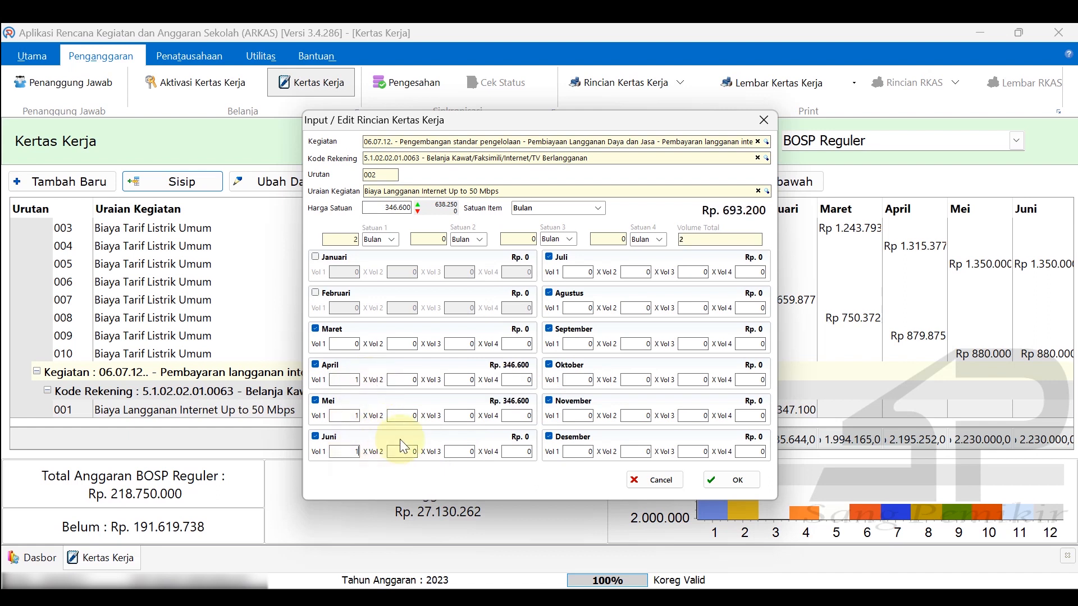
left_click(587, 272)
type("1")
left_click(584, 308)
type("1")
left_click(581, 344)
type("1")
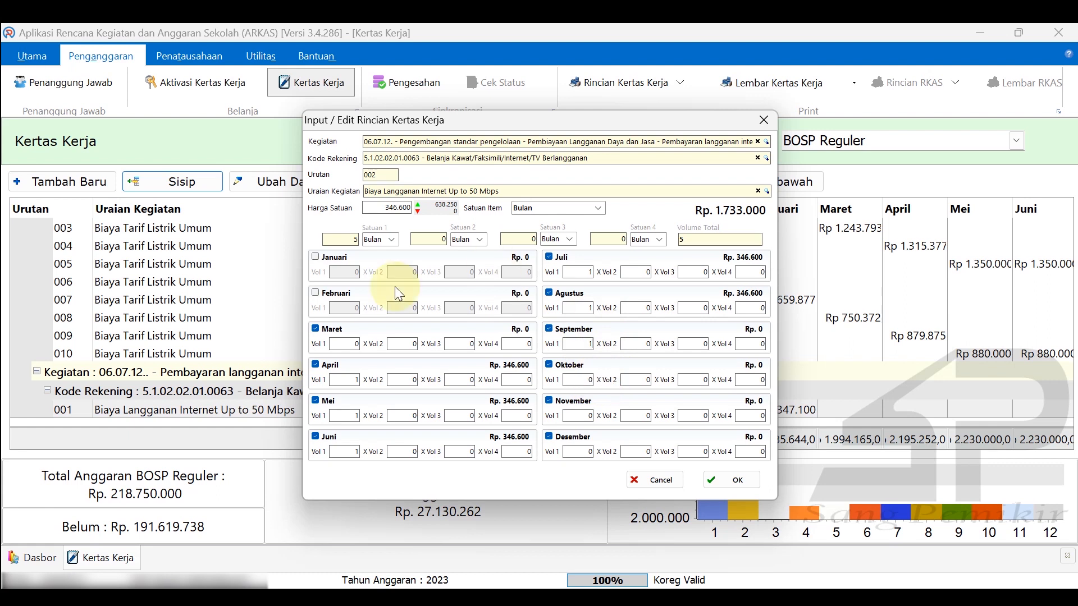
- Set Vol 1 to 1 for Maret, Oktober, November and Desember, and save the entry
left_click(339, 344)
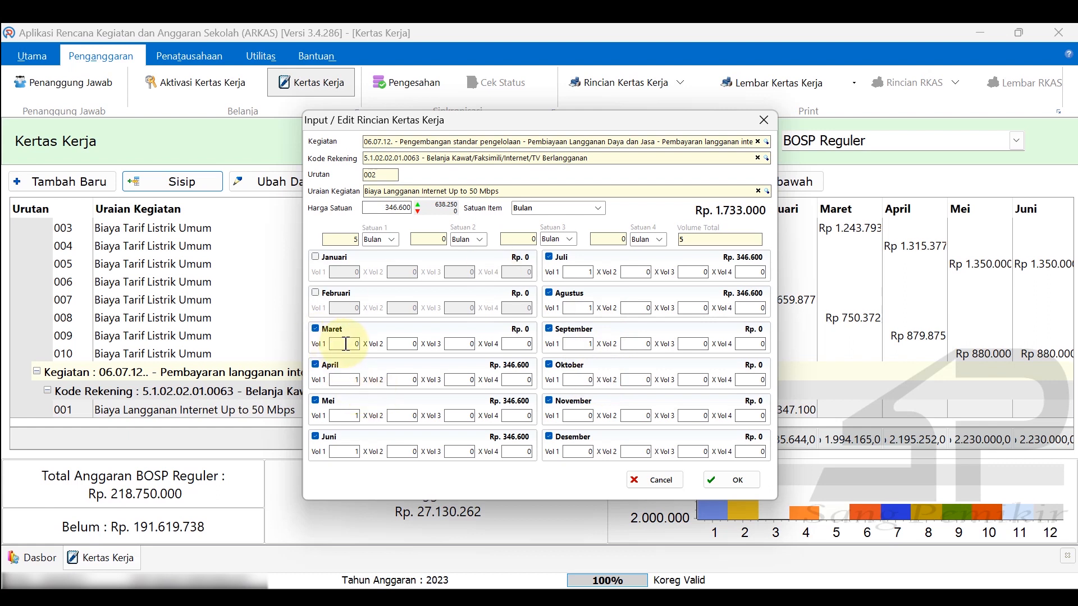
type("1")
left_click(411, 344)
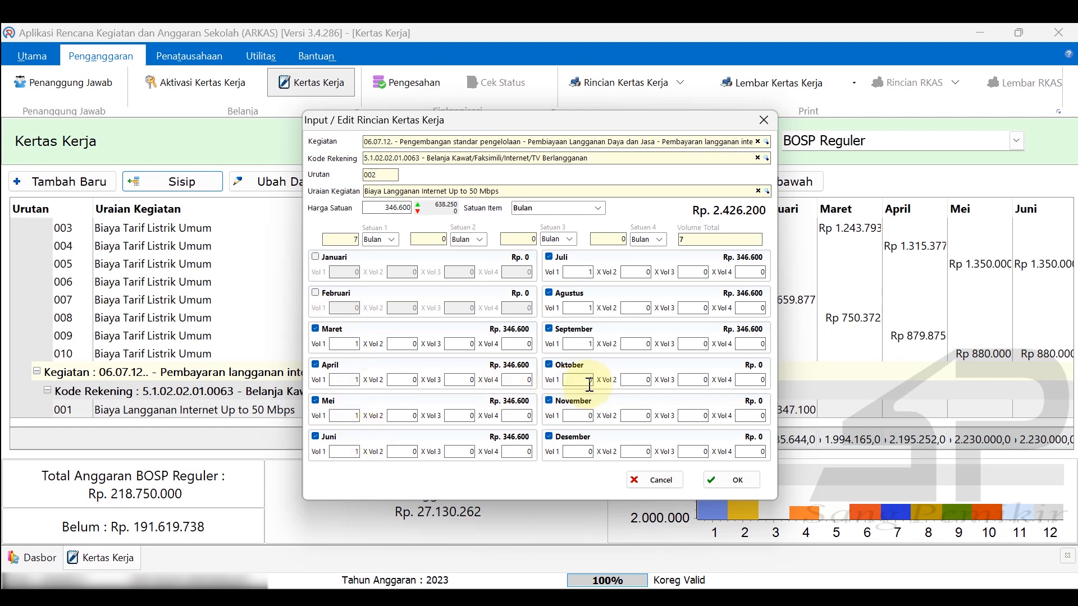
type("1")
left_click_drag(583, 381, 600, 383)
type("121")
left_click_drag(582, 419, 599, 425)
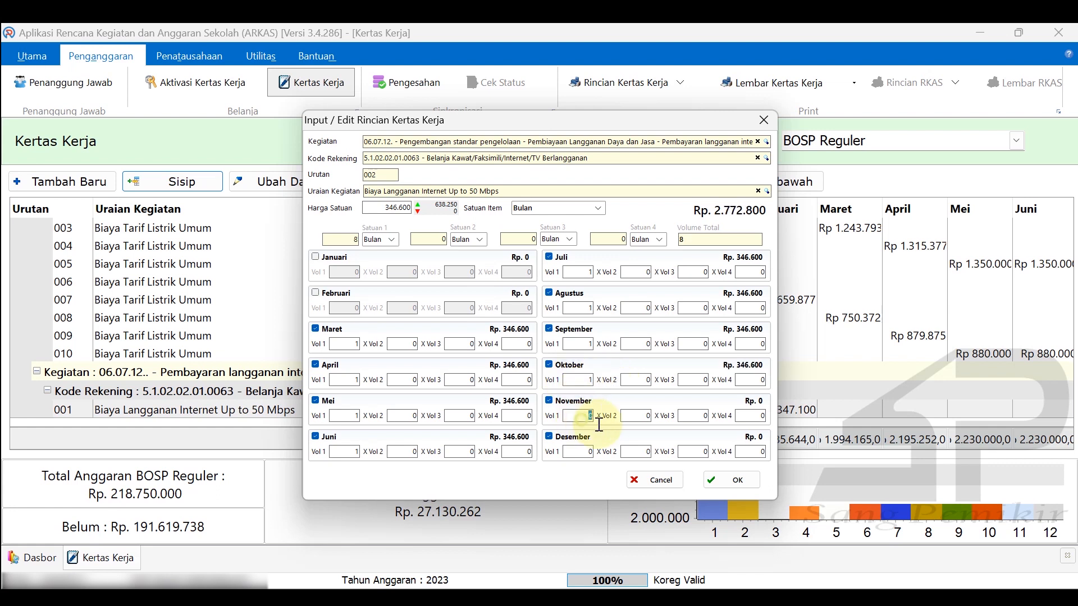
left_click(583, 456)
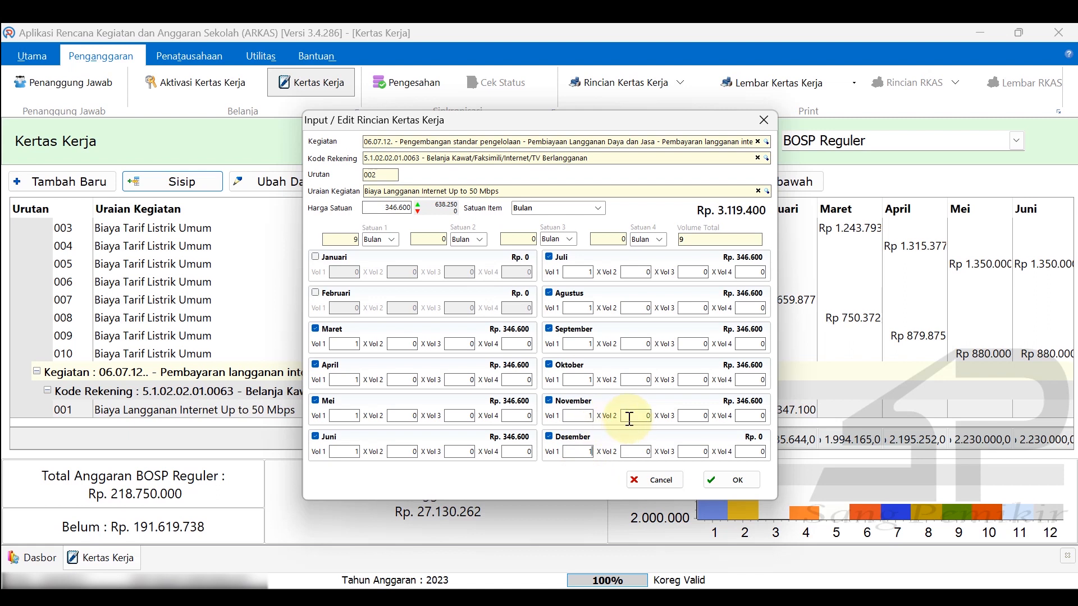
left_click(626, 456)
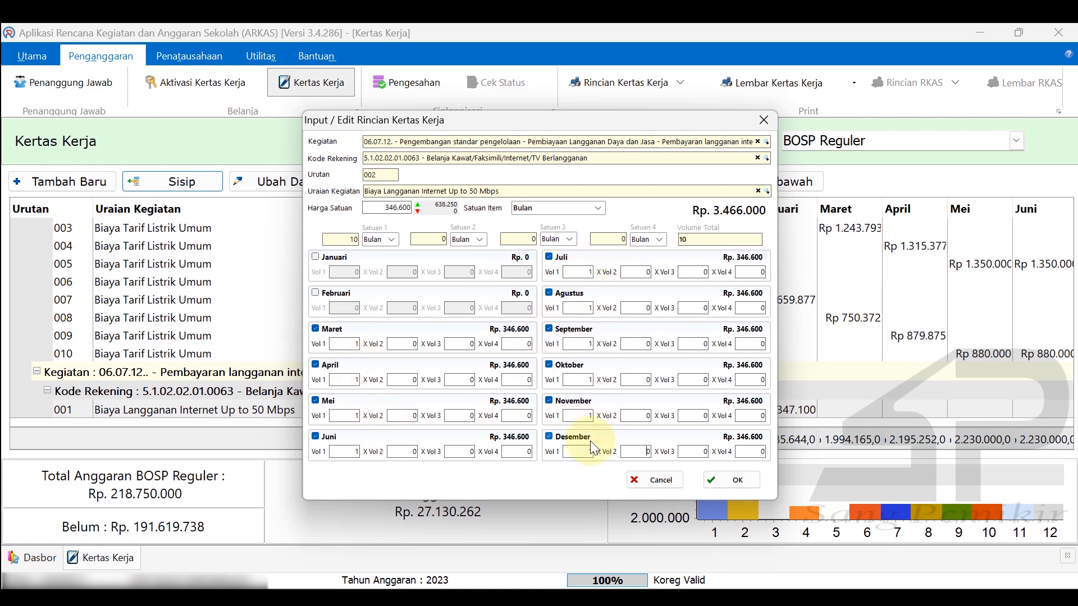
left_click(712, 479)
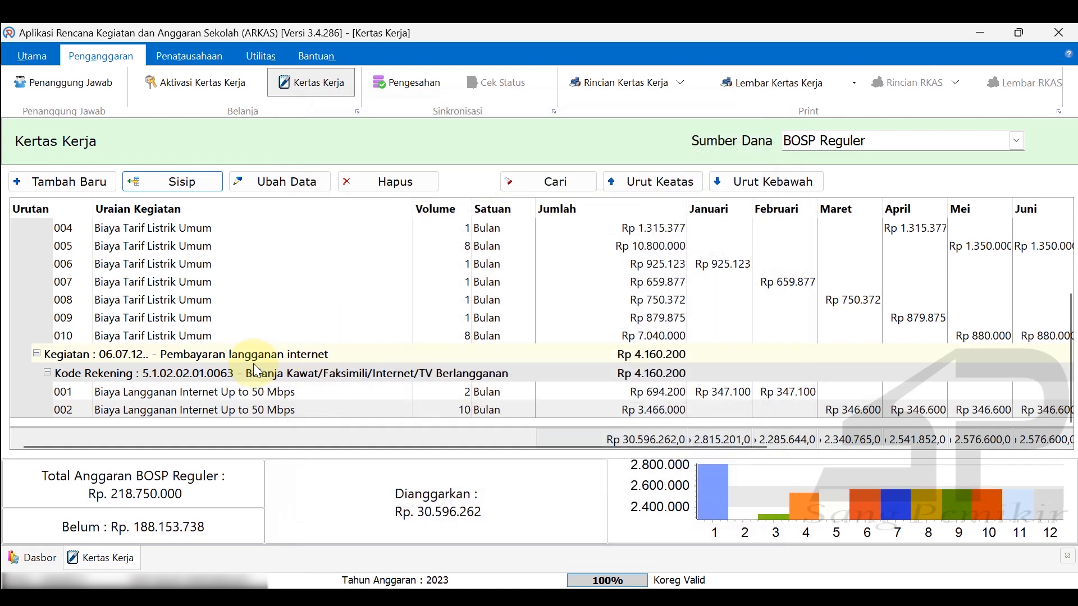
- Review the two internet subscription rows under Kegiatan 06.07.12 in the Kertas Kerja
left_click(310, 411)
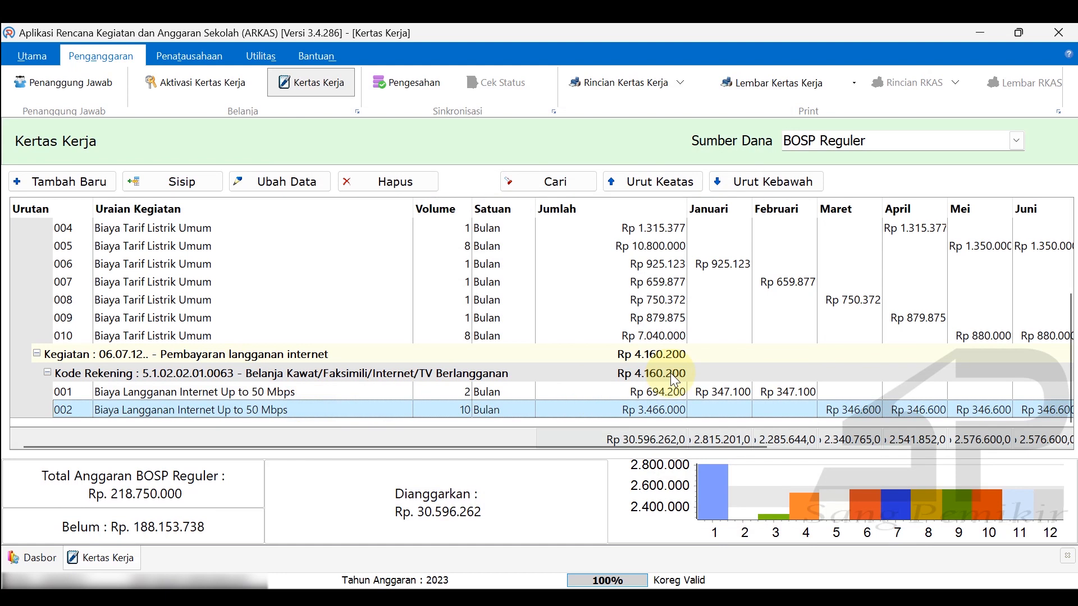
scroll(218, 368, "up", 1)
left_click(216, 370)
scroll(216, 369, "down", 1)
left_click(281, 412)
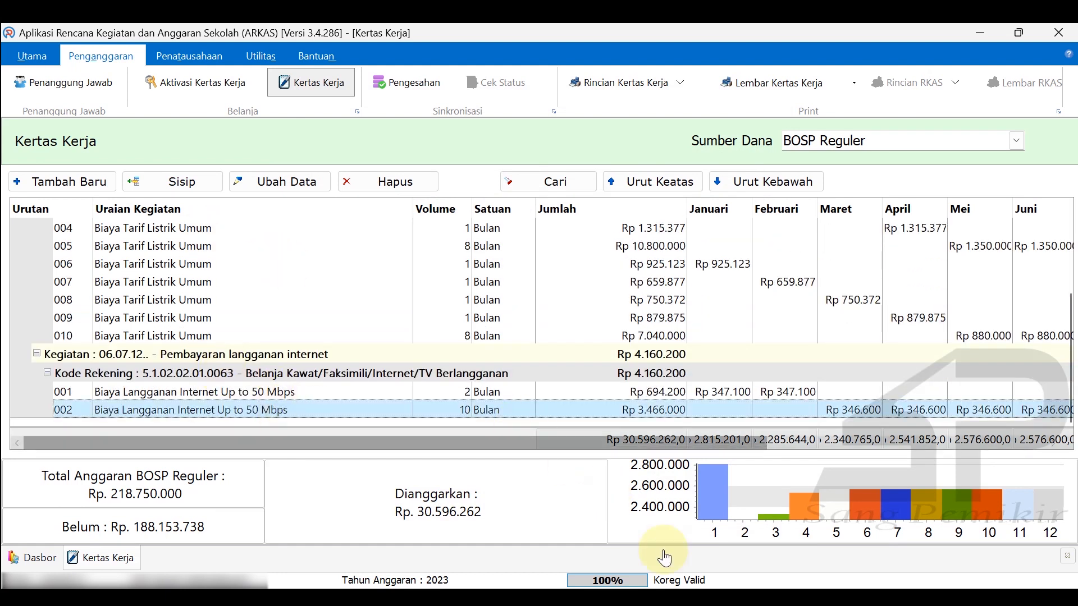
- Switch to Excel and compare the Tagihan Air (PDAM) I amounts for Januari to April with those from Mei onward
left_click(770, 598)
left_click(345, 405)
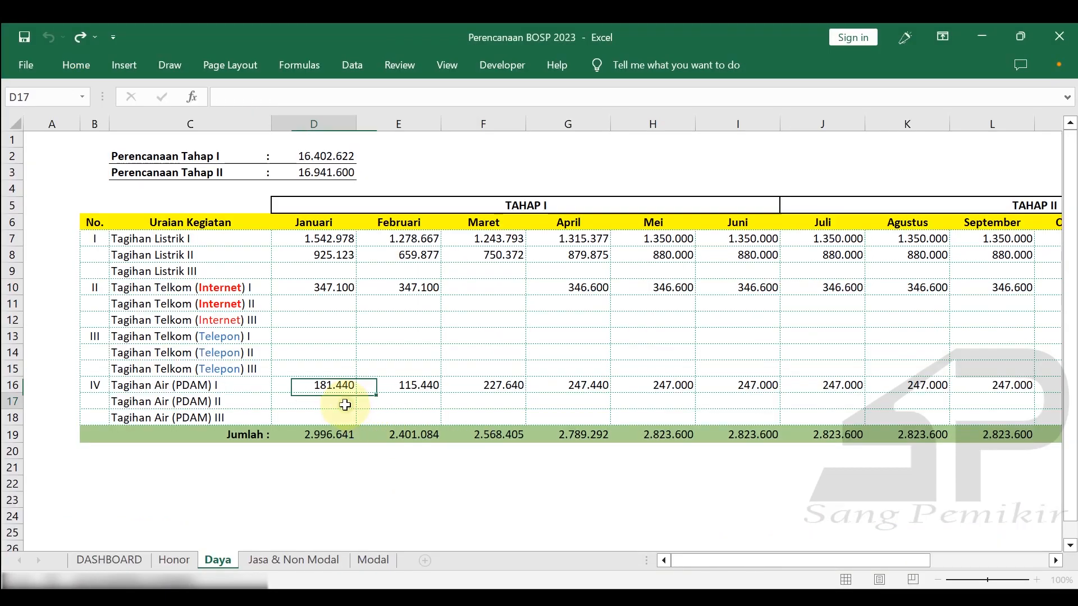
left_click(12, 387)
left_click(326, 387)
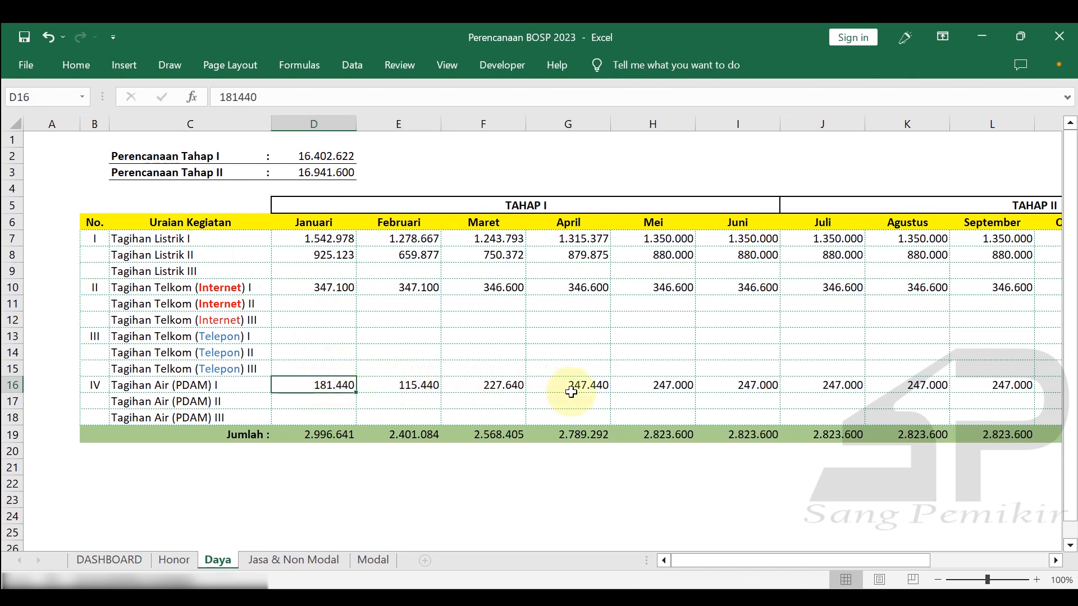
left_click_drag(337, 386, 530, 386)
left_click_drag(328, 402, 592, 400)
left_click(668, 386)
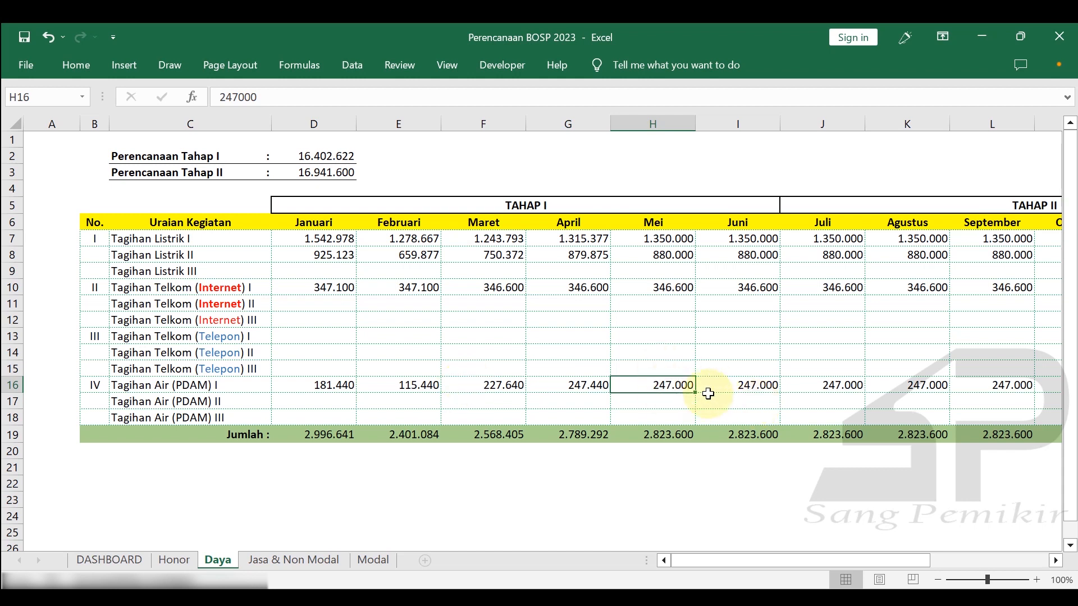
left_click(655, 402)
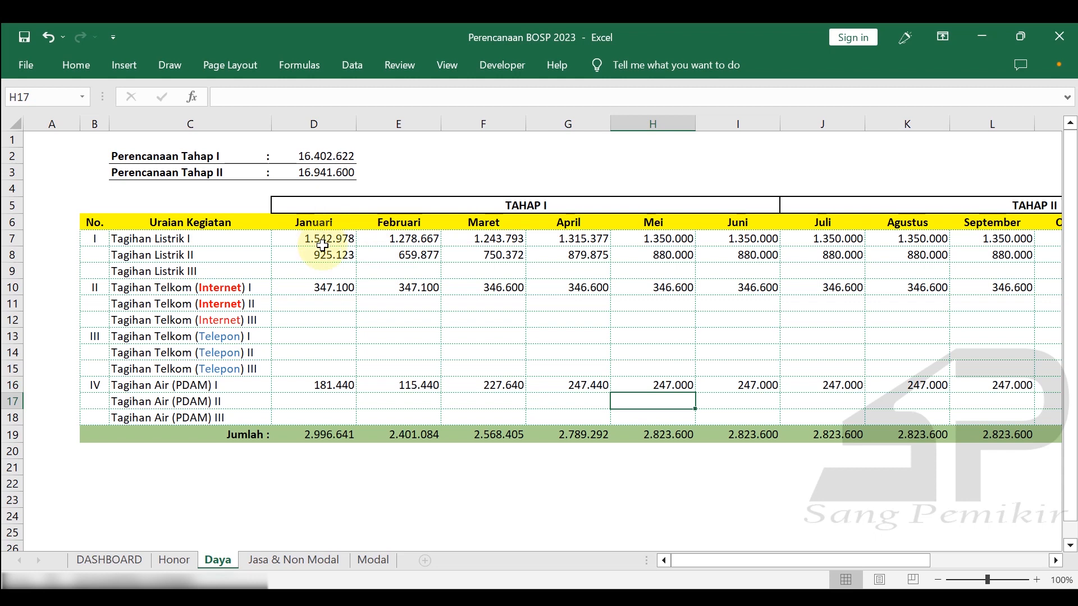
left_click_drag(325, 379, 537, 384)
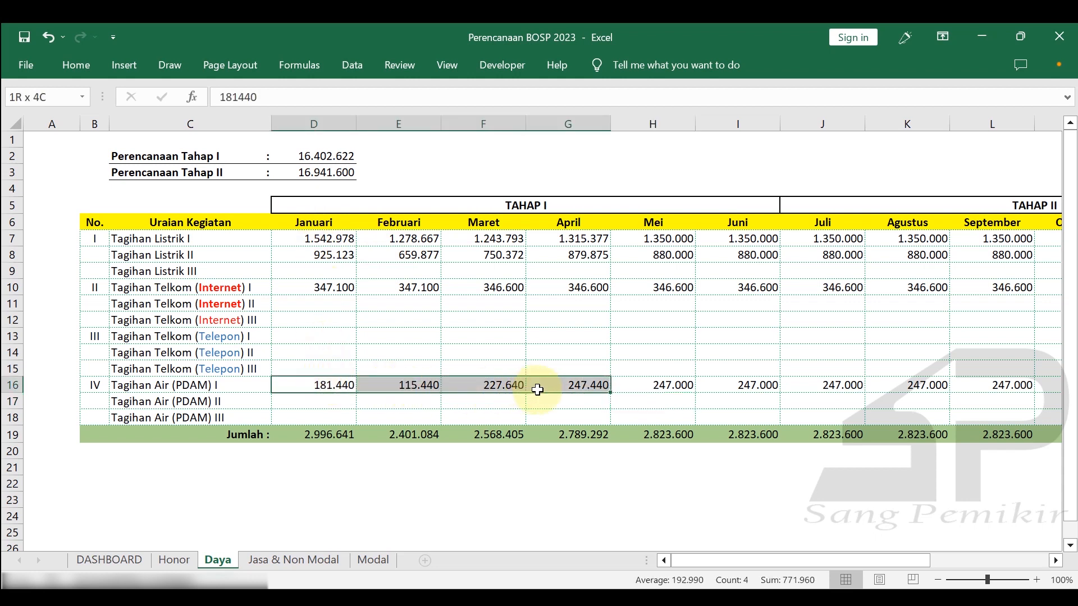
- Copy the Januari Tagihan Air (PDAM) I amount, 181440, from the Excel plan and switch to ARKAS
left_click(329, 387)
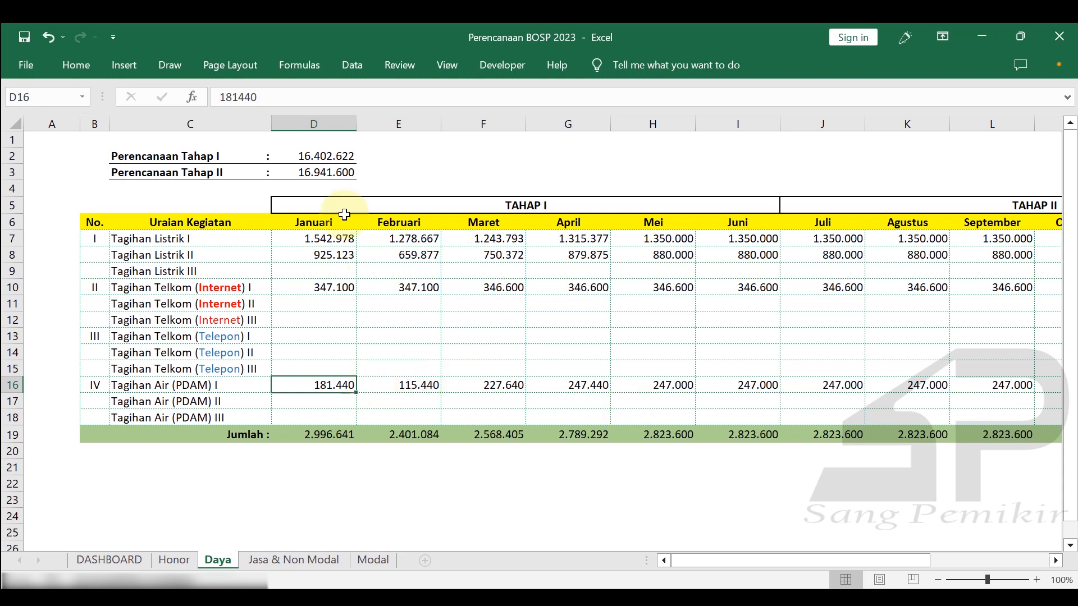
left_click_drag(213, 102, 289, 98)
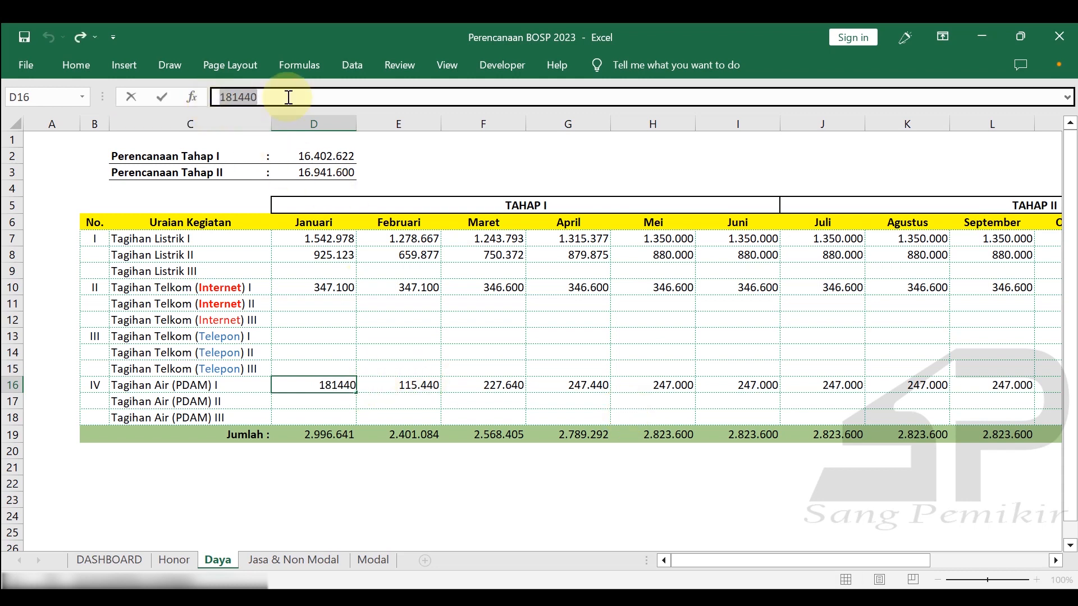
left_click(459, 384)
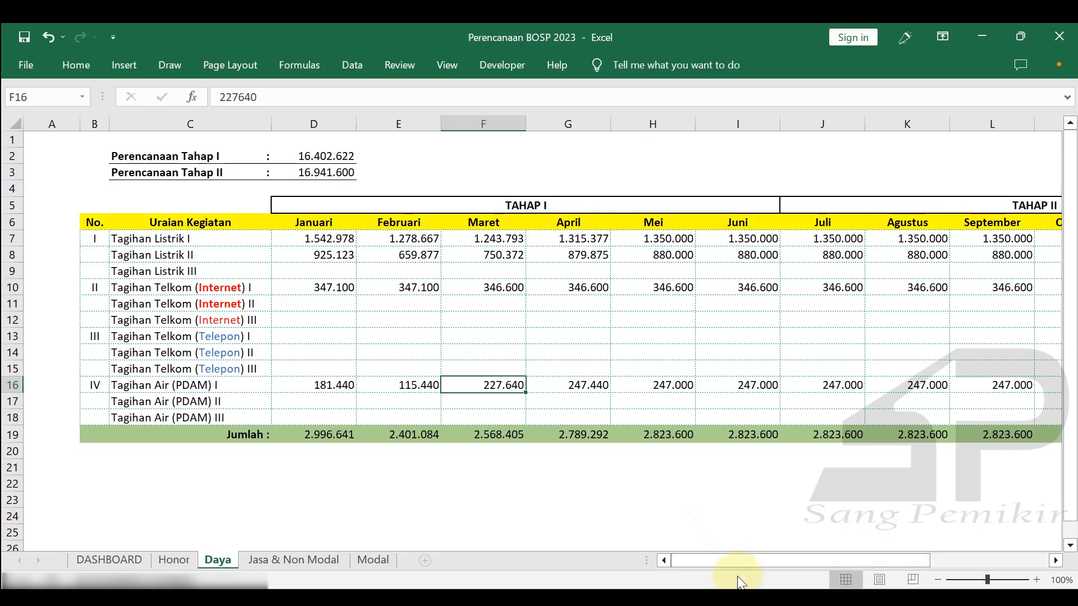
left_click(725, 598)
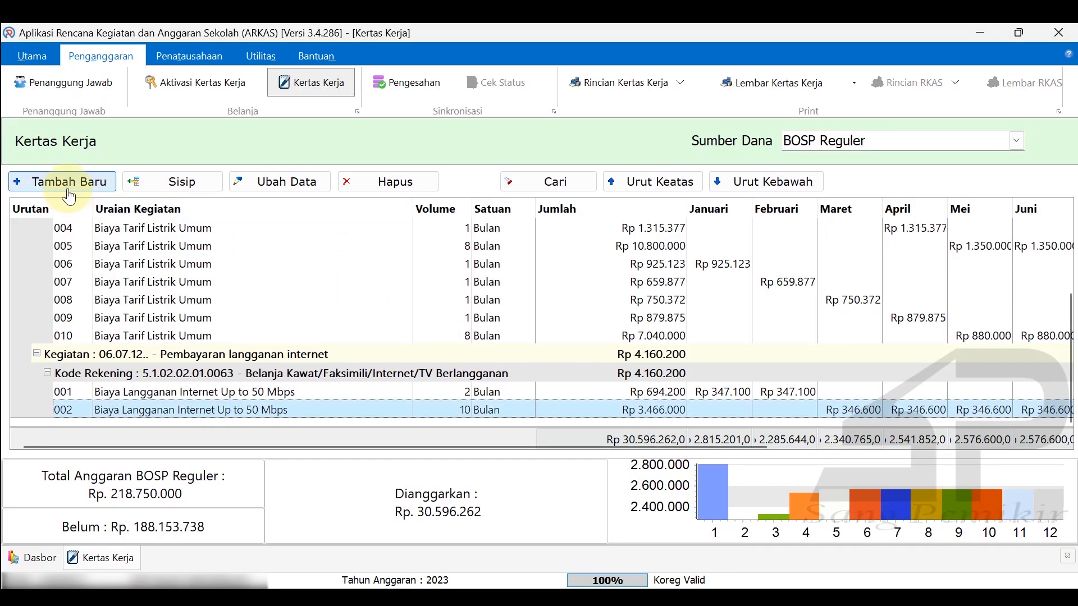
- Add a new entry for Kegiatan 06.07.14 Pembayaran langganan air, Kode Rekening 5.1.02.02.01.0060 Belanja Tagihan Air, with item Biaya Air Pemakaian >20 M3
left_click(70, 181)
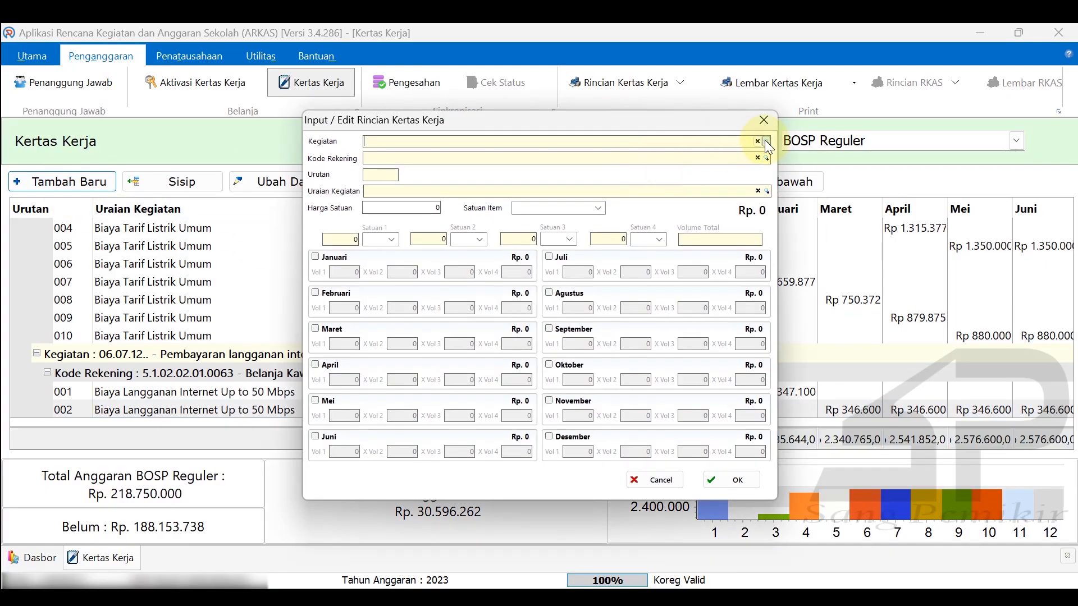
left_click(767, 142)
type("Air")
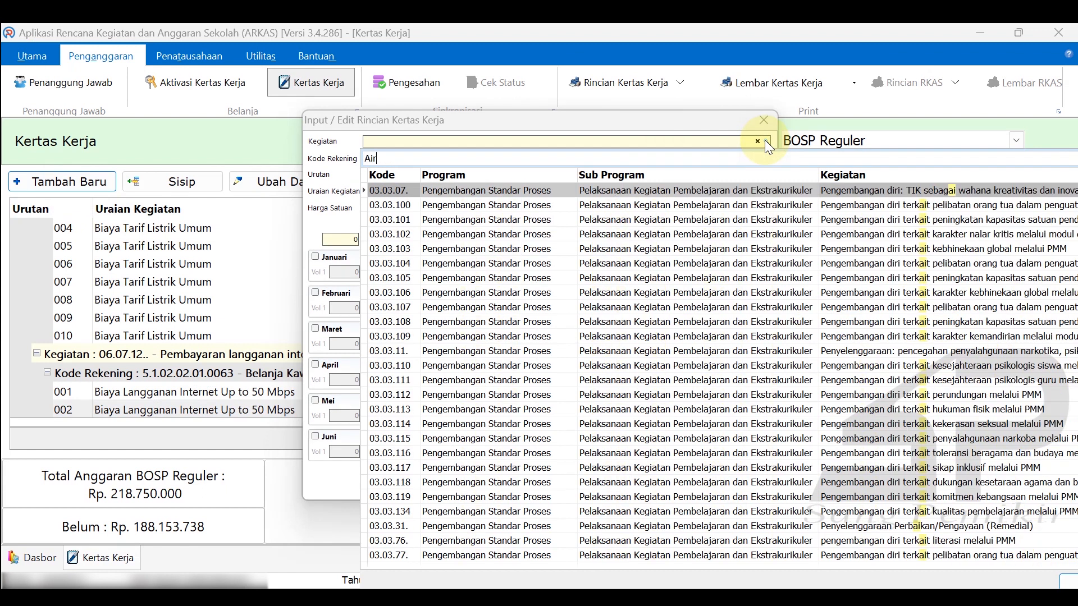
double_click(892, 396)
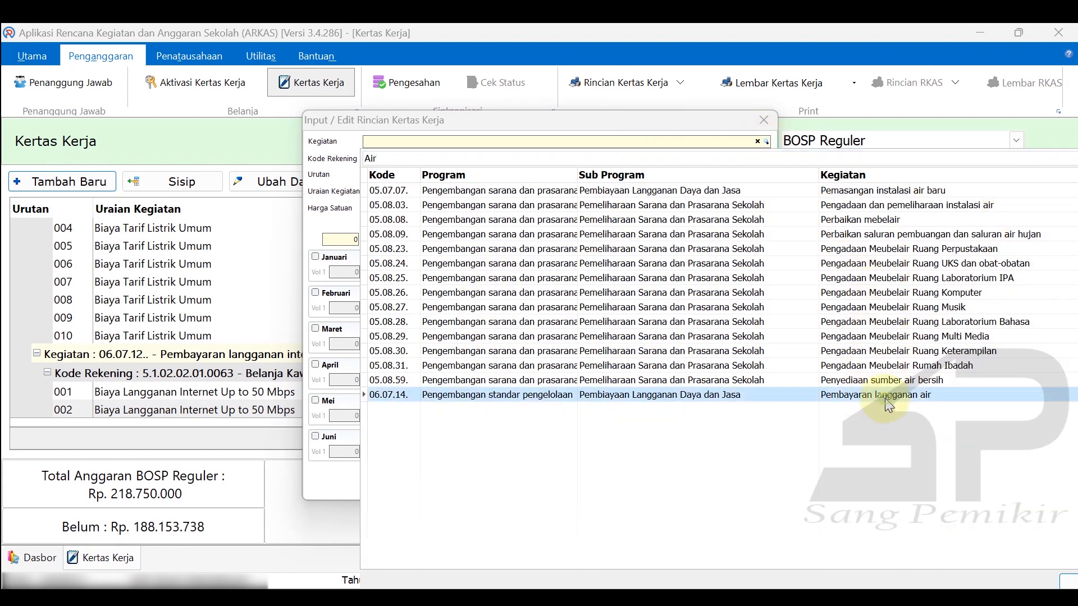
left_click(767, 159)
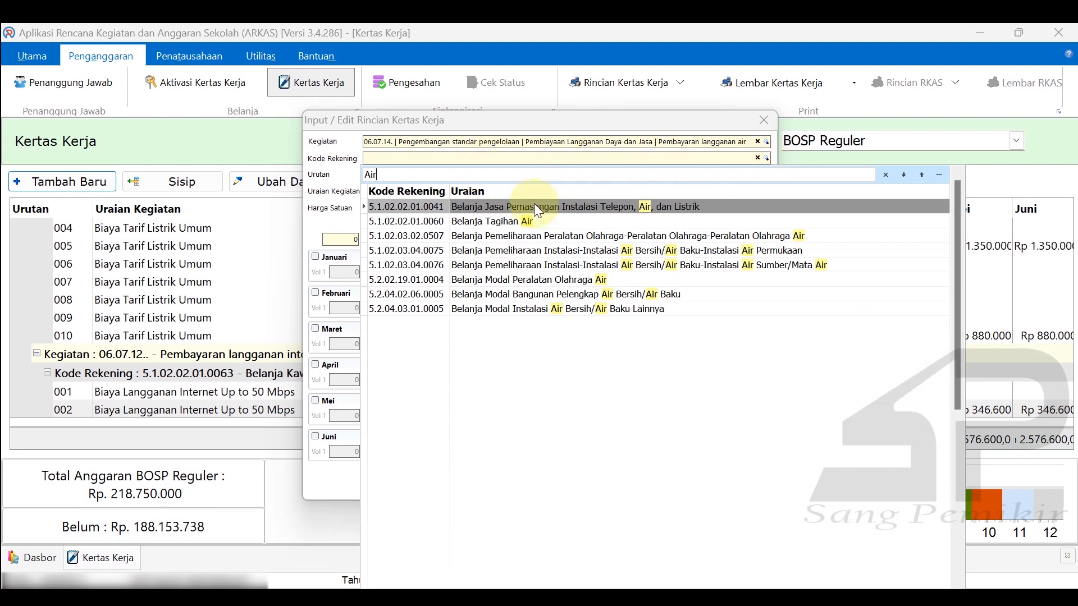
double_click(498, 221)
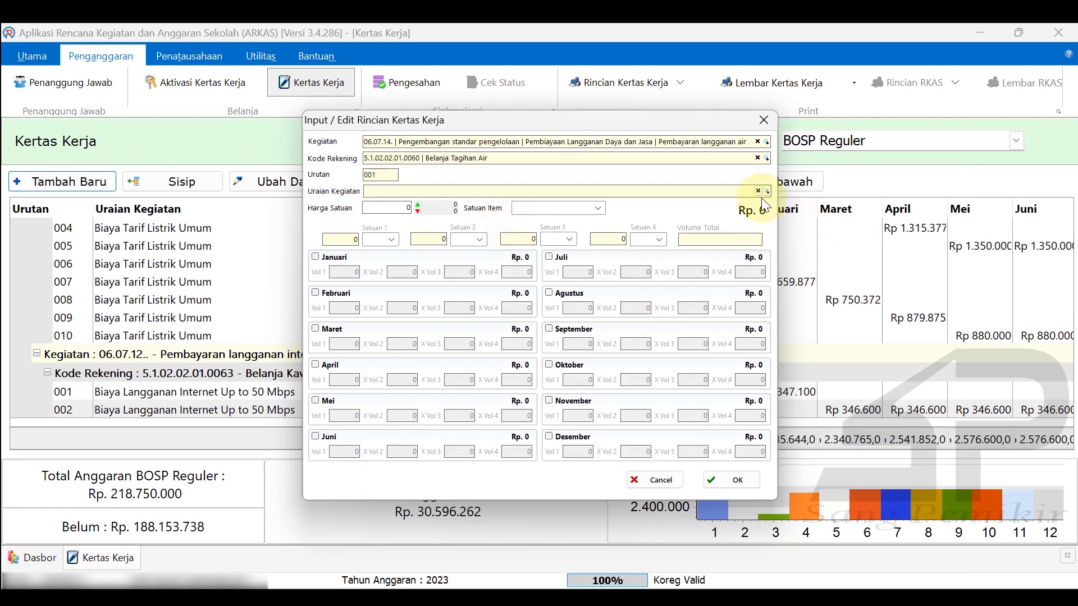
left_click(767, 191)
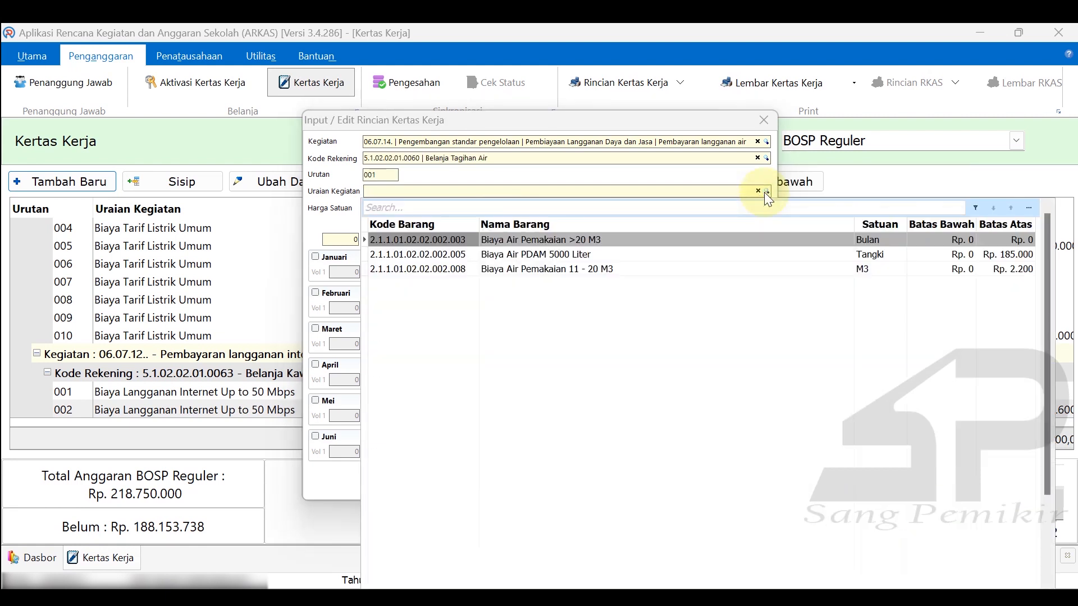
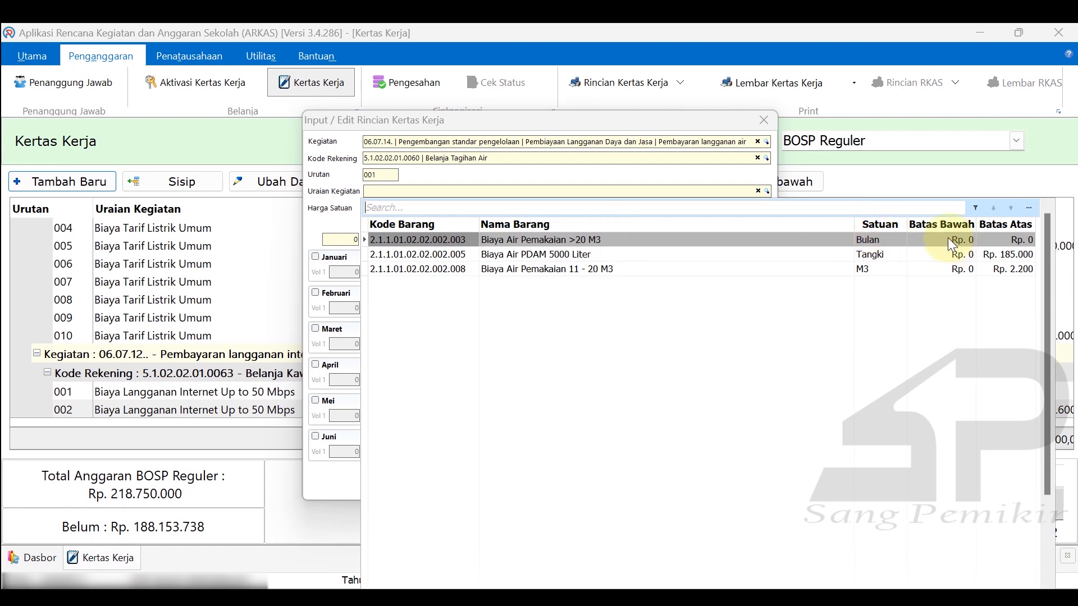
left_click(917, 241)
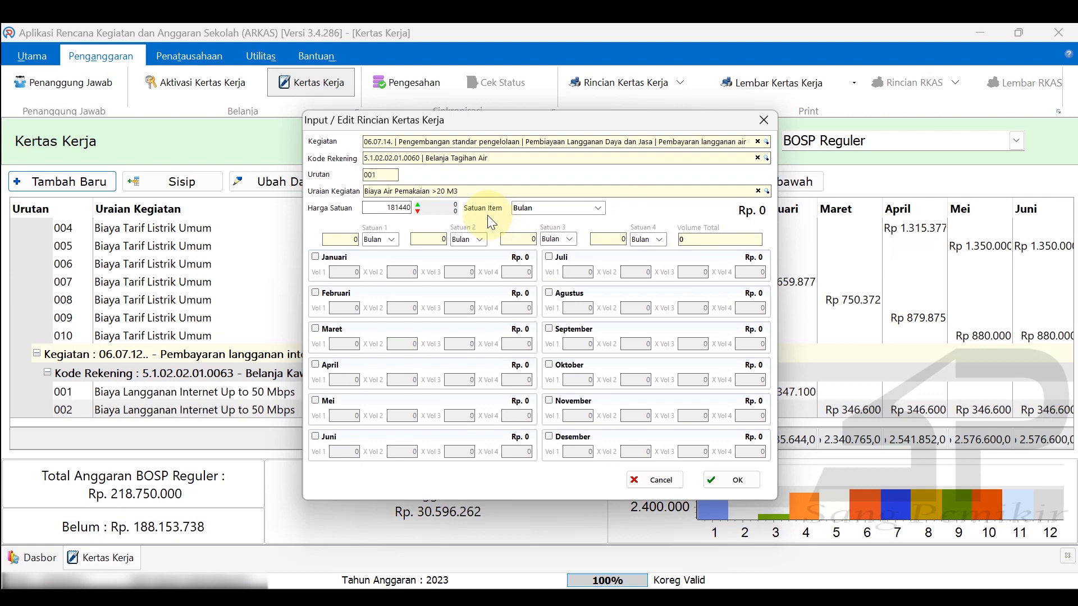
- With Harga Satuan at 181440, set Vol 1 to 1 for Januari and save the entry
left_click(334, 257)
type("1")
left_click(396, 273)
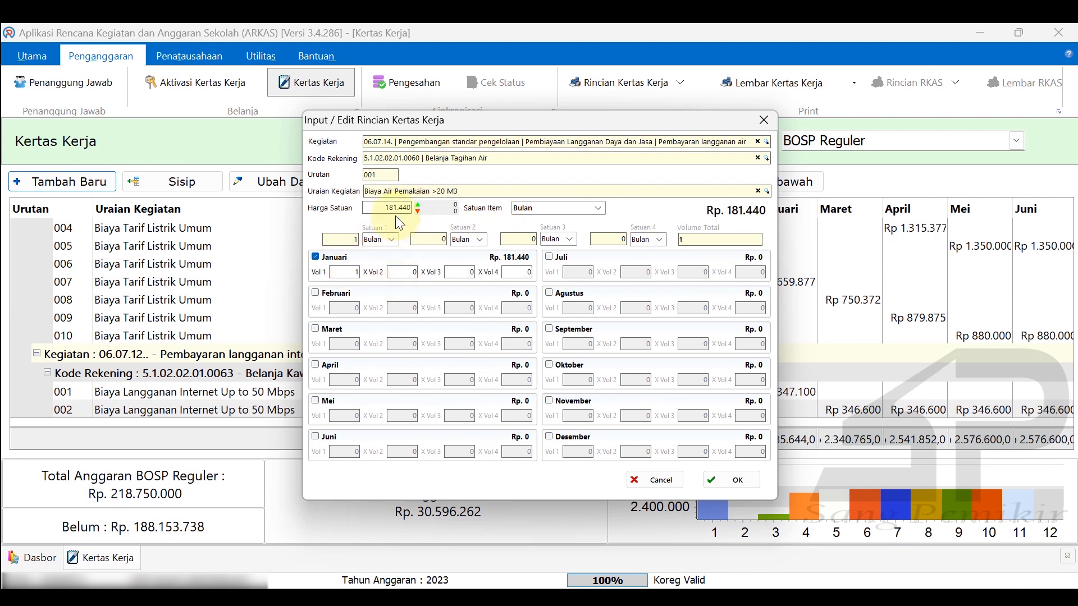
left_click(736, 494)
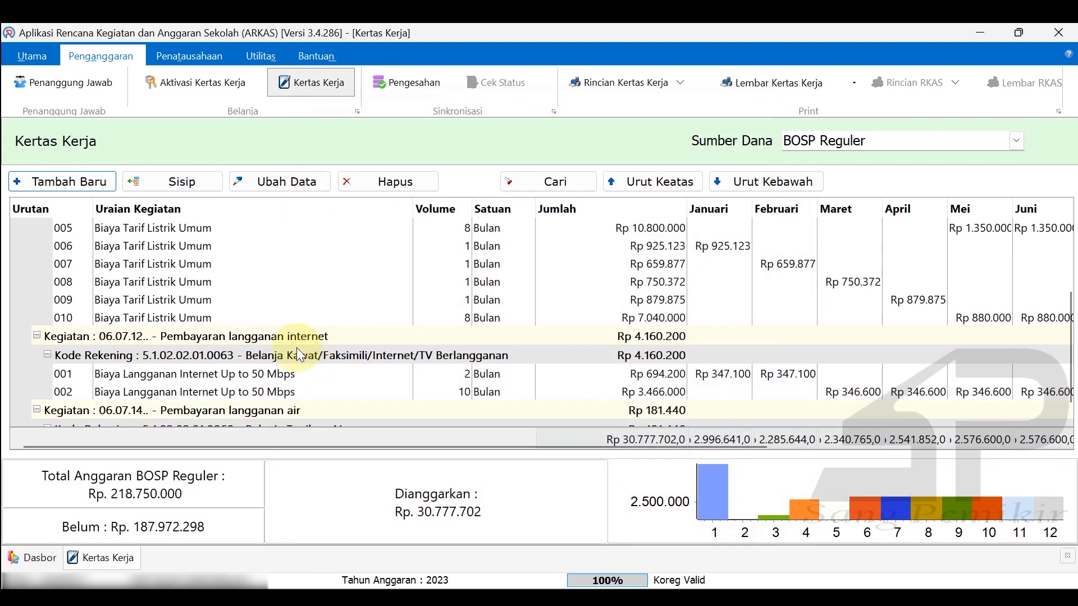
- Insert a second entry under Belanja Tagihan Air and choose Biaya Air Pemakaian >20 M3 as its Uraian Kegiatan
left_click(301, 372)
scroll(301, 373, "down", 1)
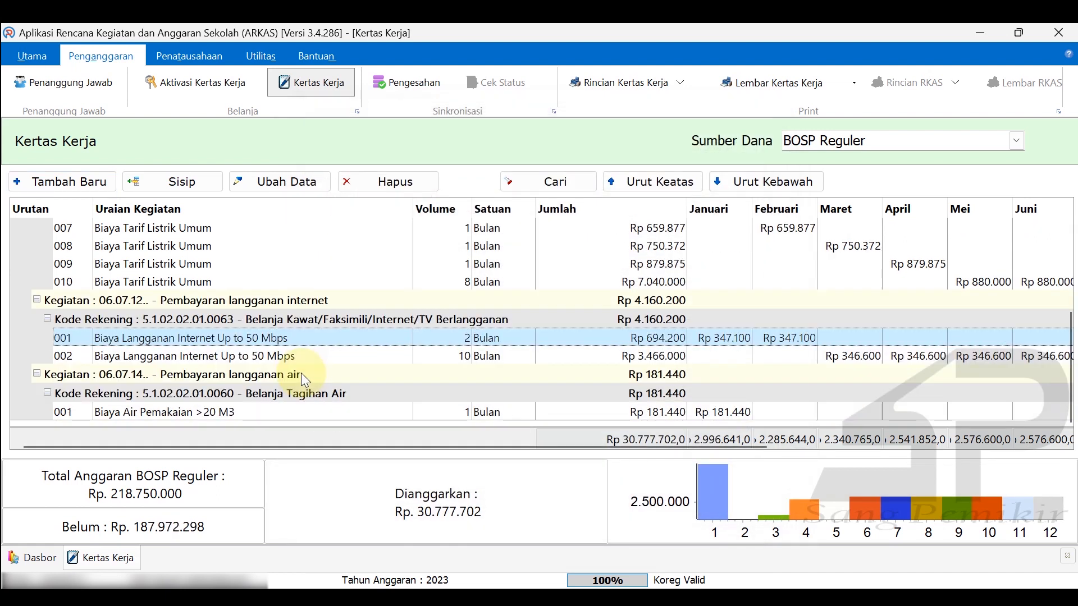
left_click(247, 412)
left_click(185, 183)
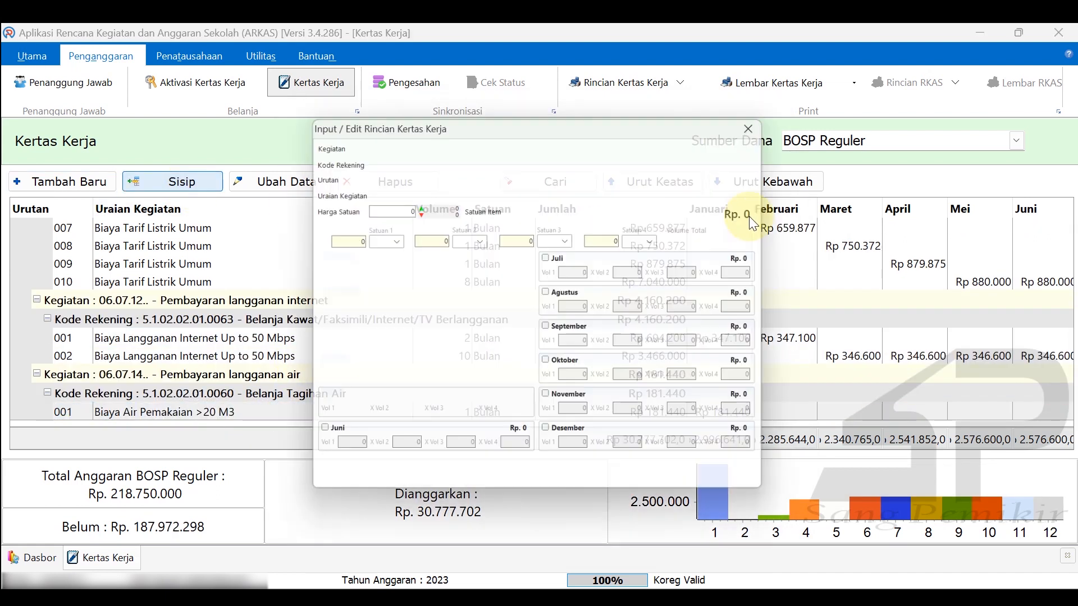
left_click(767, 191)
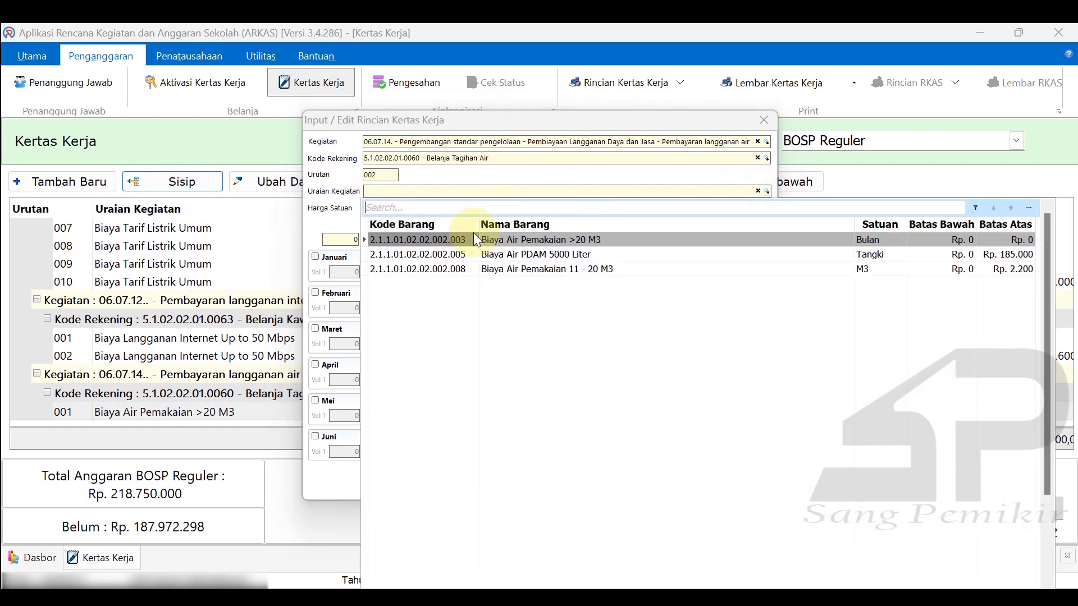
left_click(520, 241)
- Copy the Februari Tagihan Air (PDAM) I amount from Excel and set the ARKAS entry's Harga Satuan to 115440
left_click(733, 596)
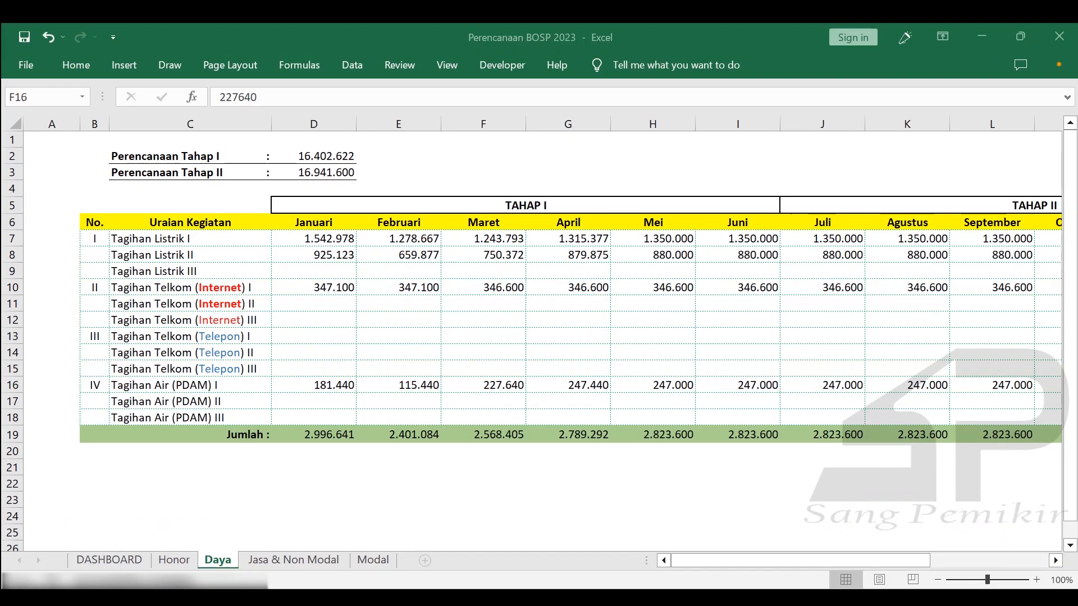
left_click(373, 388)
left_click(251, 97)
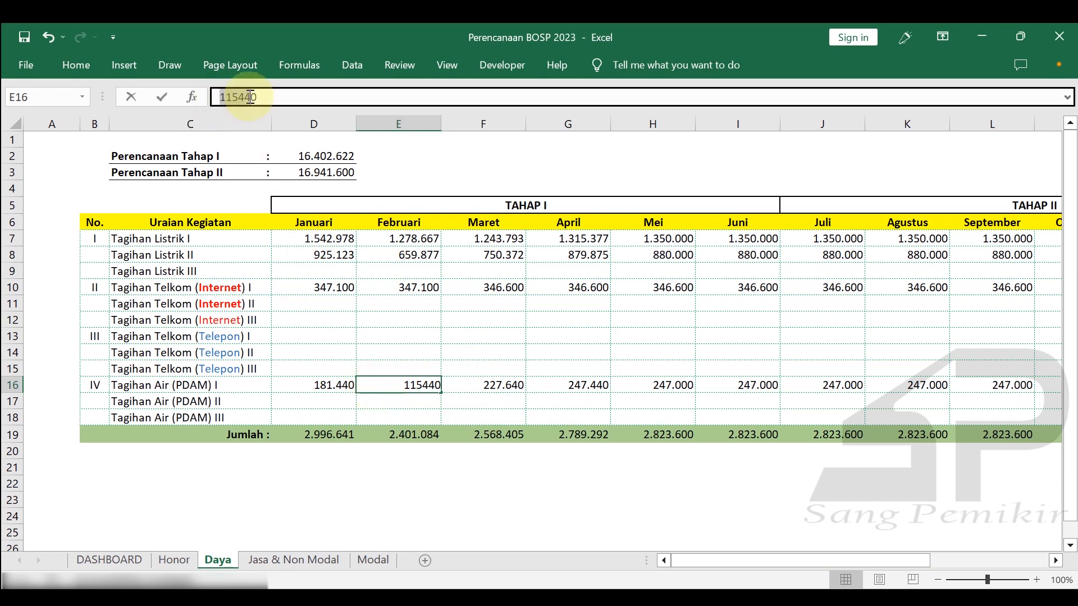
left_click(259, 97)
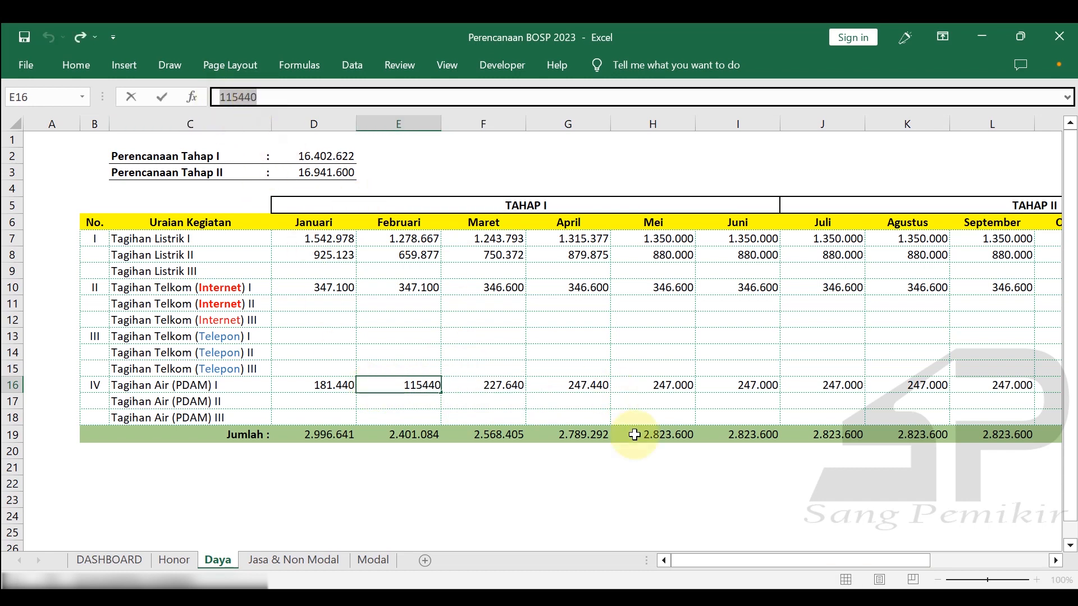
left_click(741, 591)
type("115440")
- Set Vol 1 to 1 for Februari and save the water bill entry
left_click(341, 294)
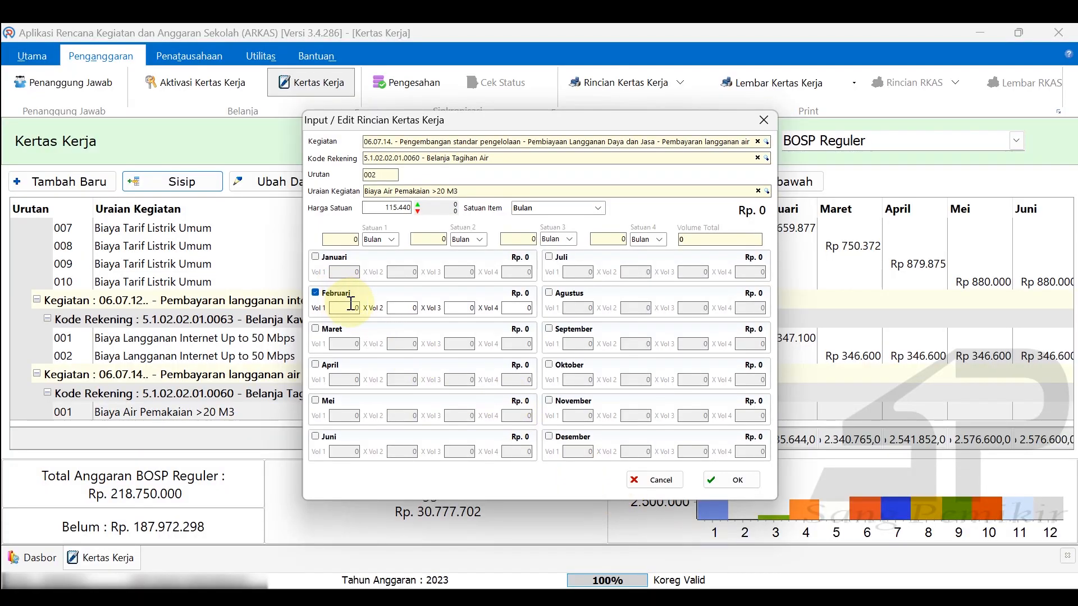
left_click(397, 308)
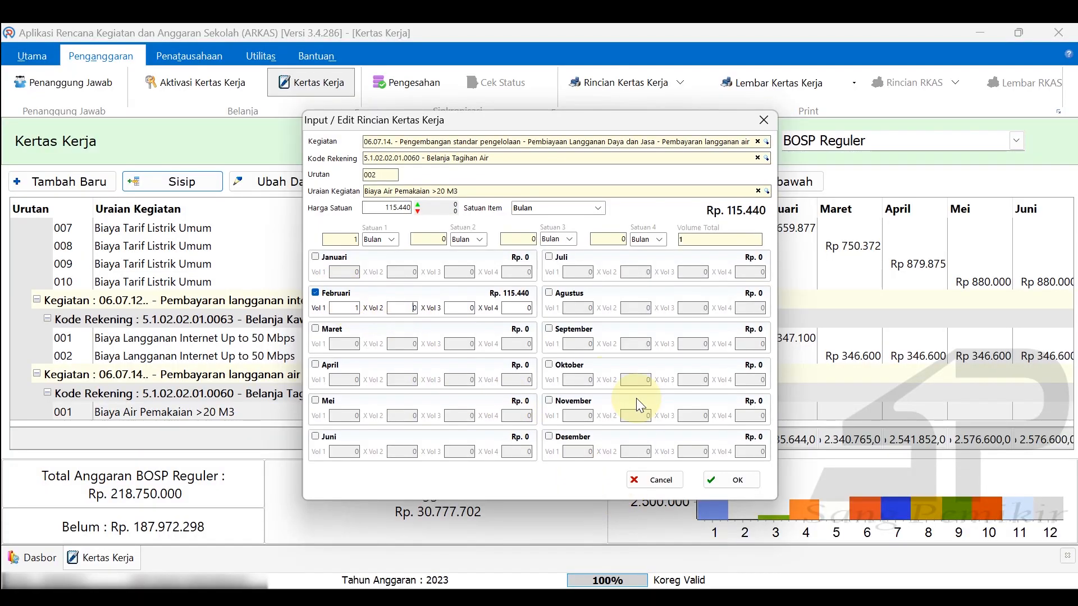
left_click(712, 479)
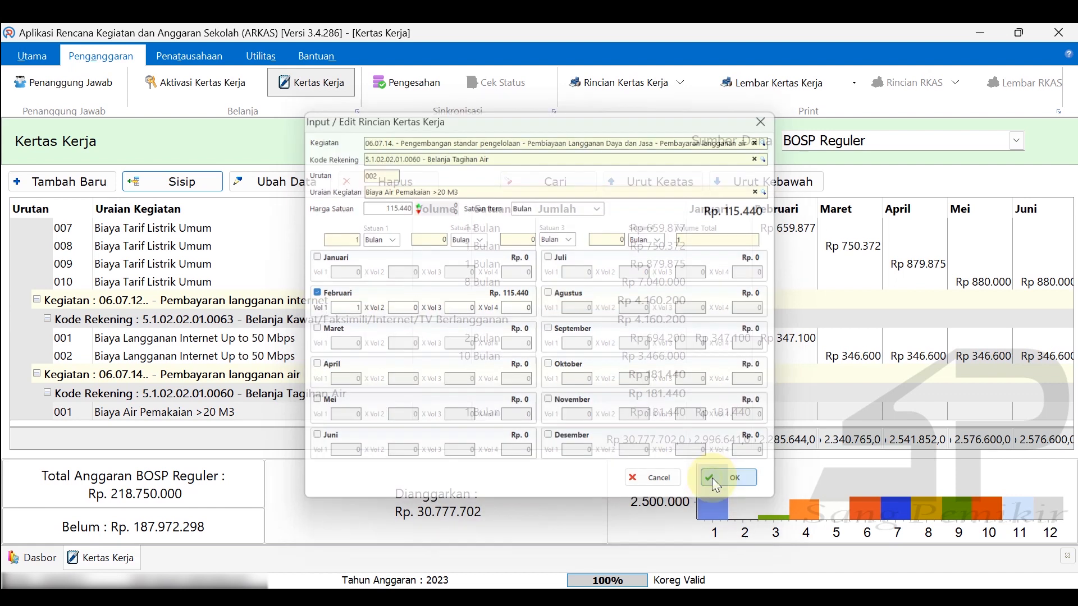
- Insert a third entry under Belanja Tagihan Air with Biaya Air Pemakaian >20 M3 as its Uraian Kegiatan
left_click(203, 182)
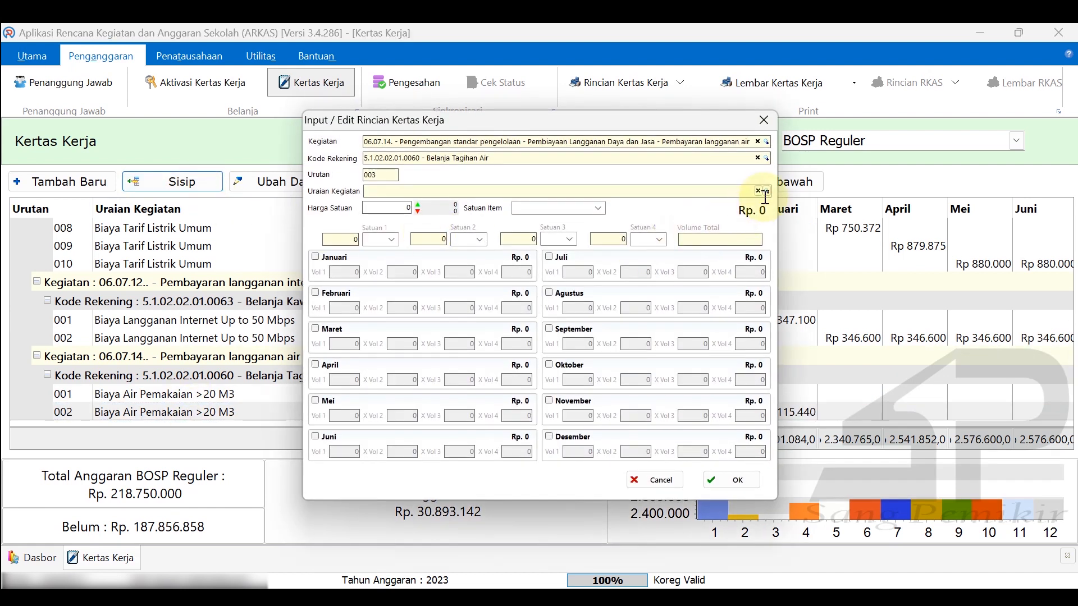
left_click(766, 193)
double_click(622, 236)
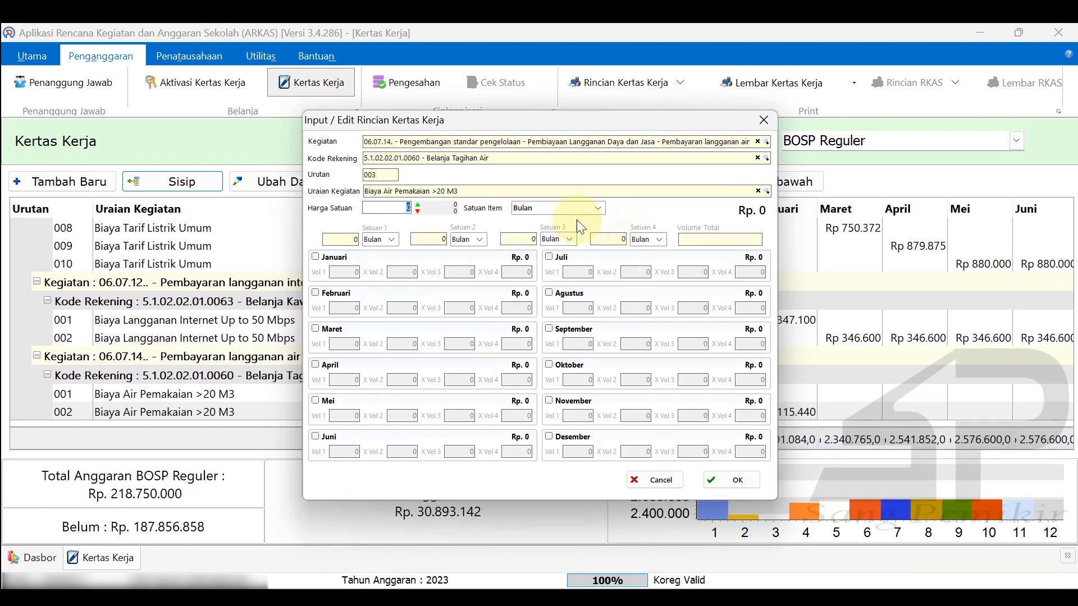
- Switch to Excel, copy the Maret Tagihan Air (PDAM) I amount, 227640, and return to the ARKAS entry
key("alt+Tab")
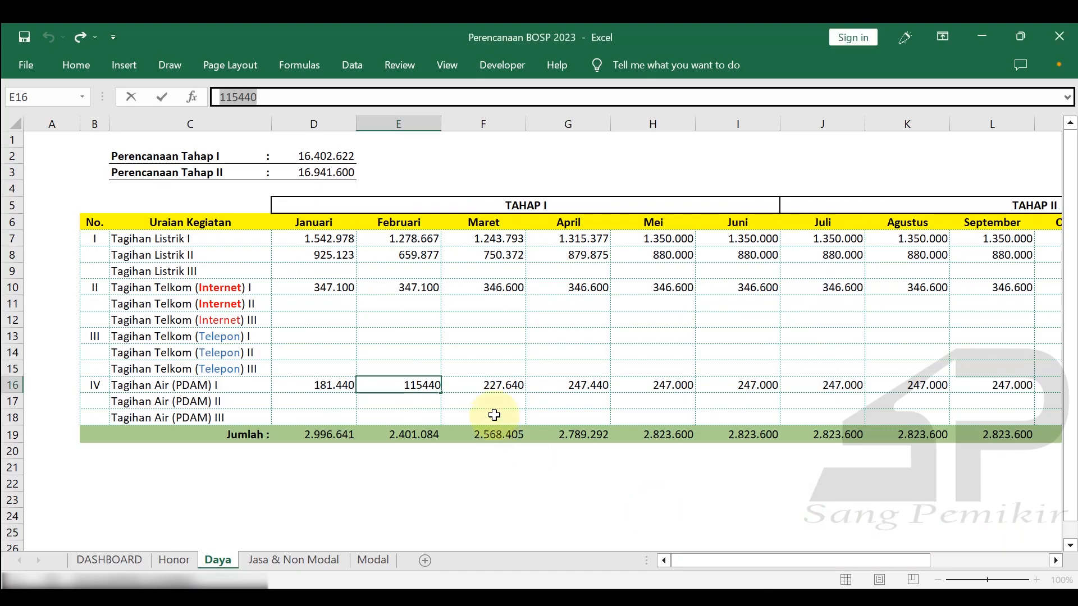
left_click(492, 388)
double_click(221, 96)
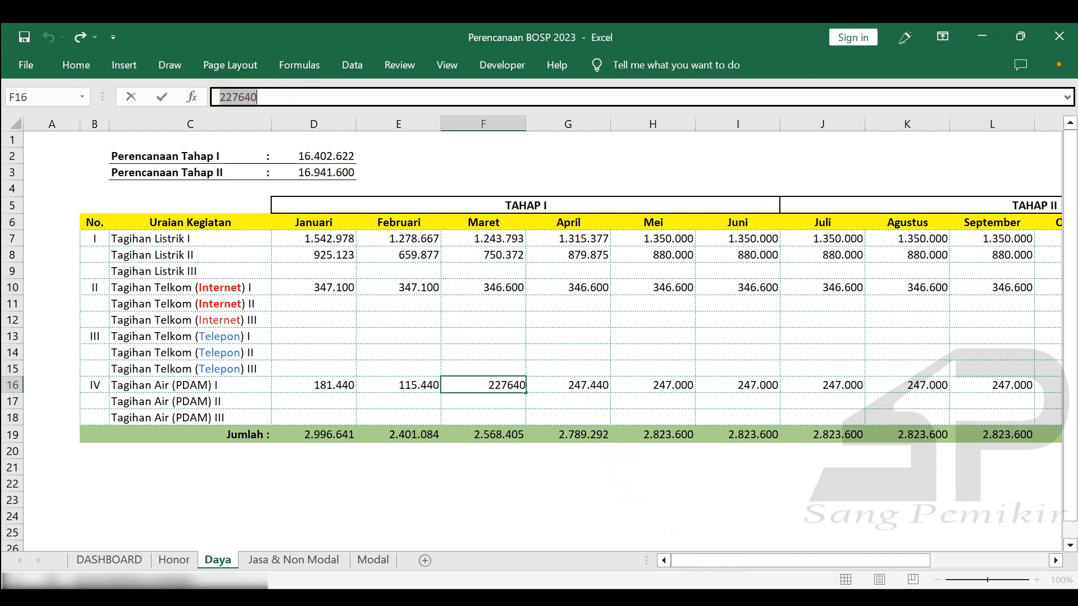
left_click(723, 598)
key("alt+Tab")
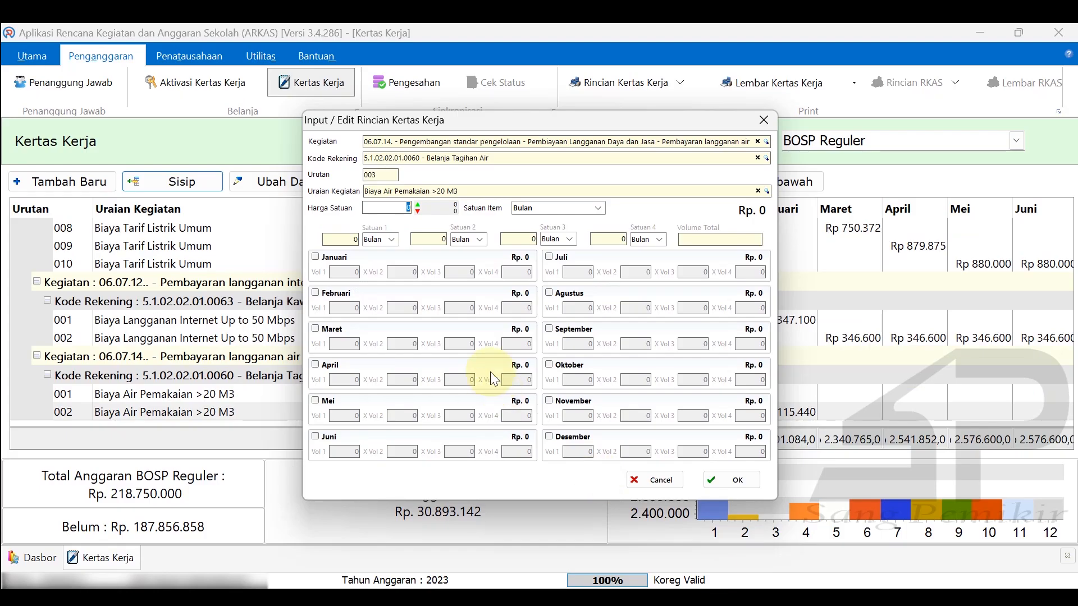
- With Harga Satuan at 227640, set Vol 1 to 1 for Maret and save the entry
left_click(358, 349)
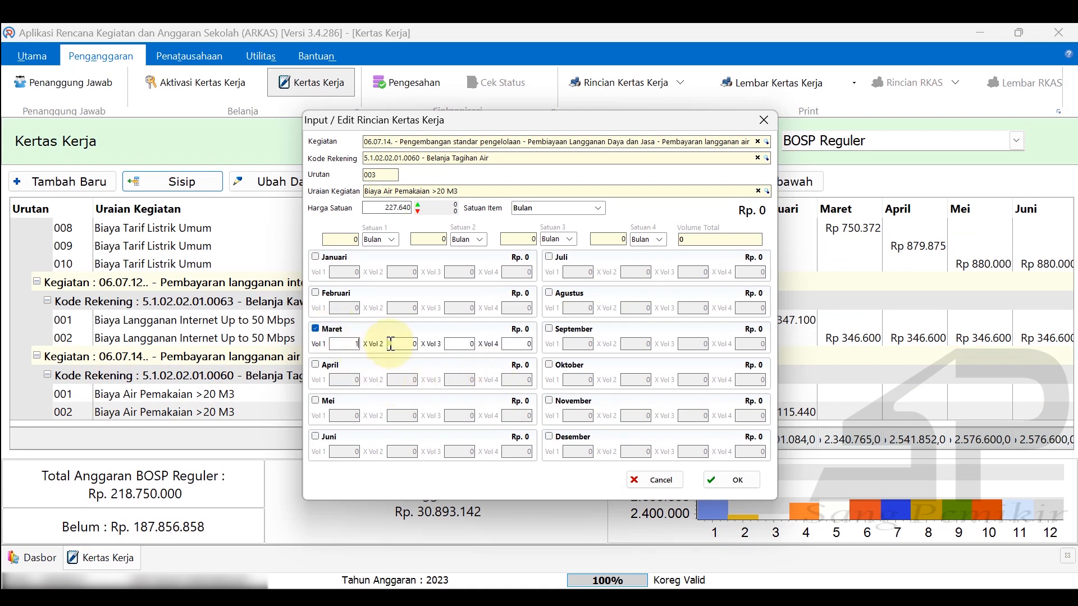
type("1")
left_click(705, 483)
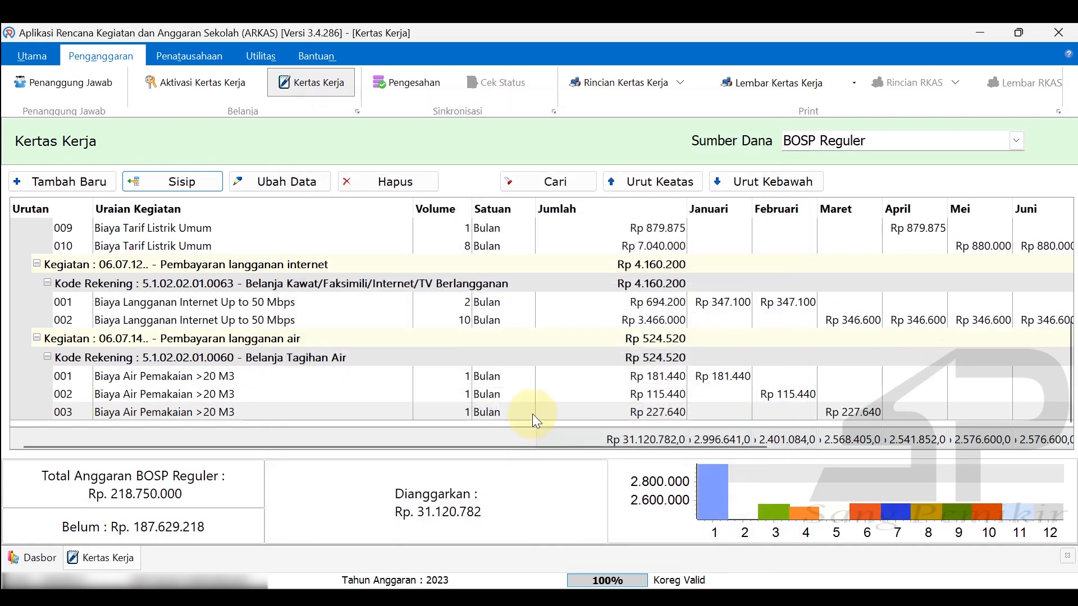
- Insert a fourth entry under Belanja Tagihan Air with Biaya Air Pemakaian >20 M3 as its Uraian Kegiatan
left_click(188, 182)
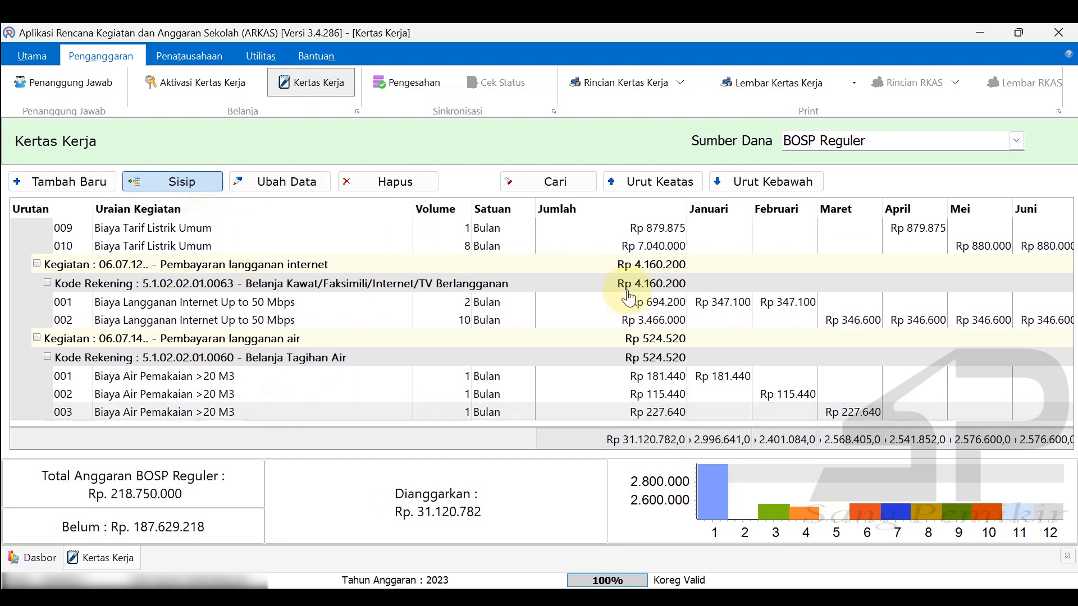
left_click(767, 191)
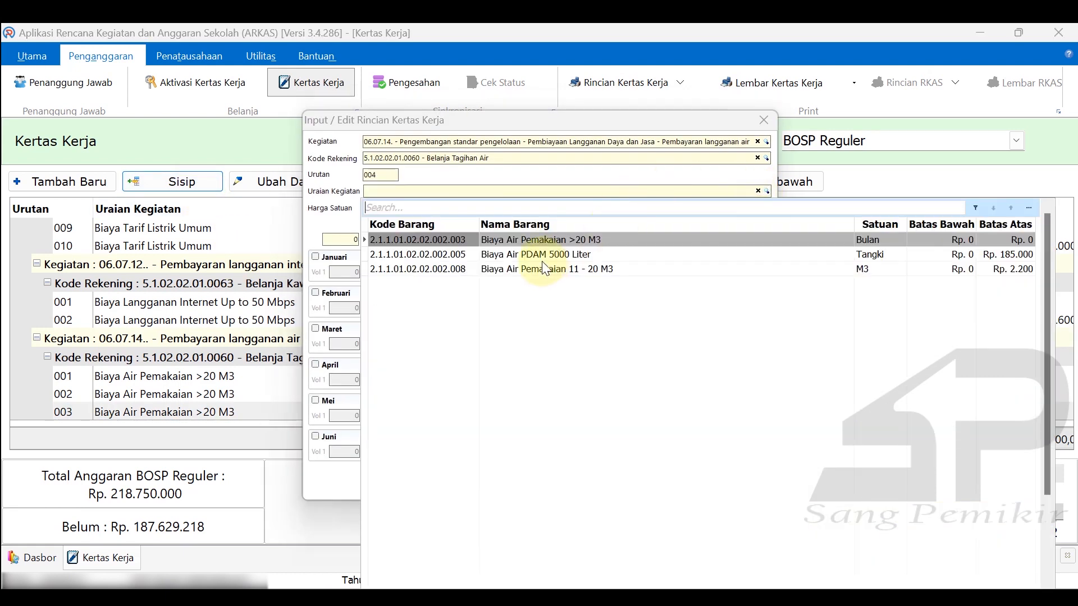
double_click(543, 243)
- Copy the April Tagihan Air (PDAM) I amount from Excel and set the ARKAS entry's Harga Satuan to 247440
key("alt+Tab")
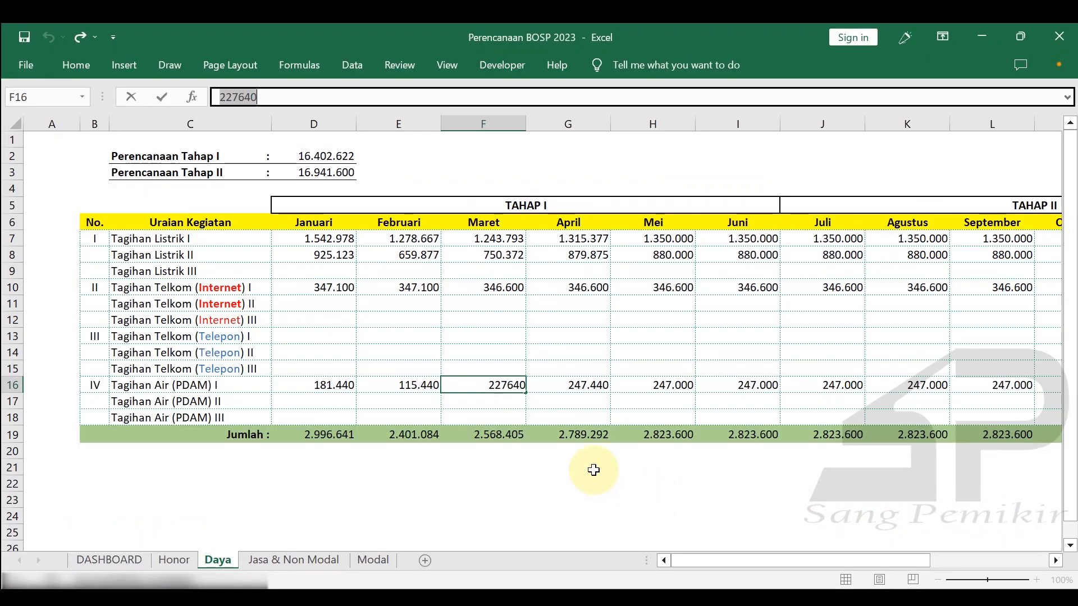
left_click(560, 392)
left_click_drag(221, 98, 257, 98)
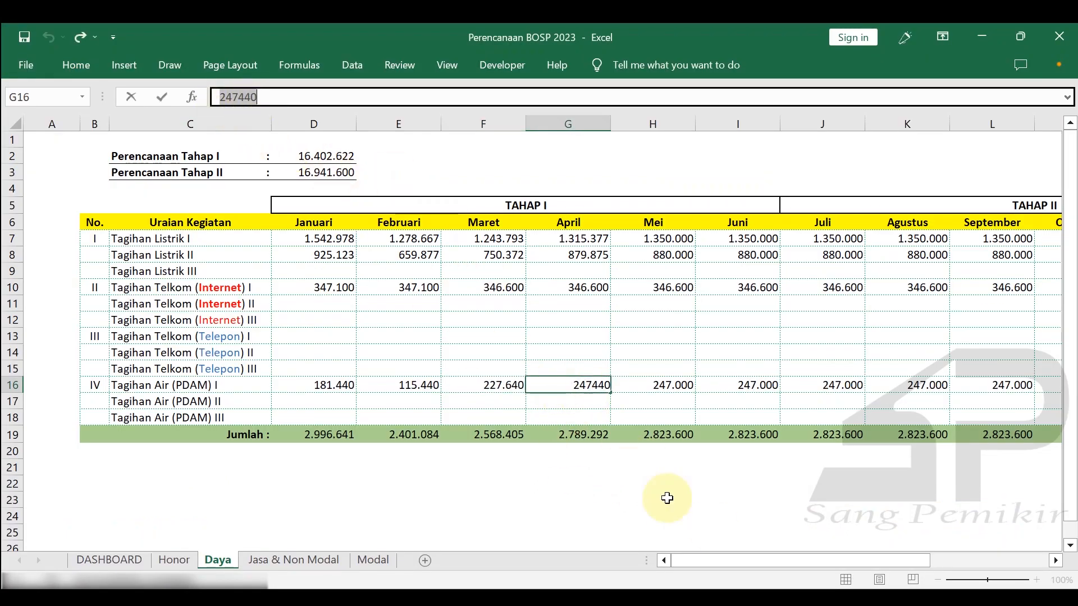
key("alt+Tab")
type("247.440")
- Enable April in the fourth water bill entry and set its Vol 1 to 1
left_click(330, 366)
left_click(343, 380)
type("1")
left_click(398, 380)
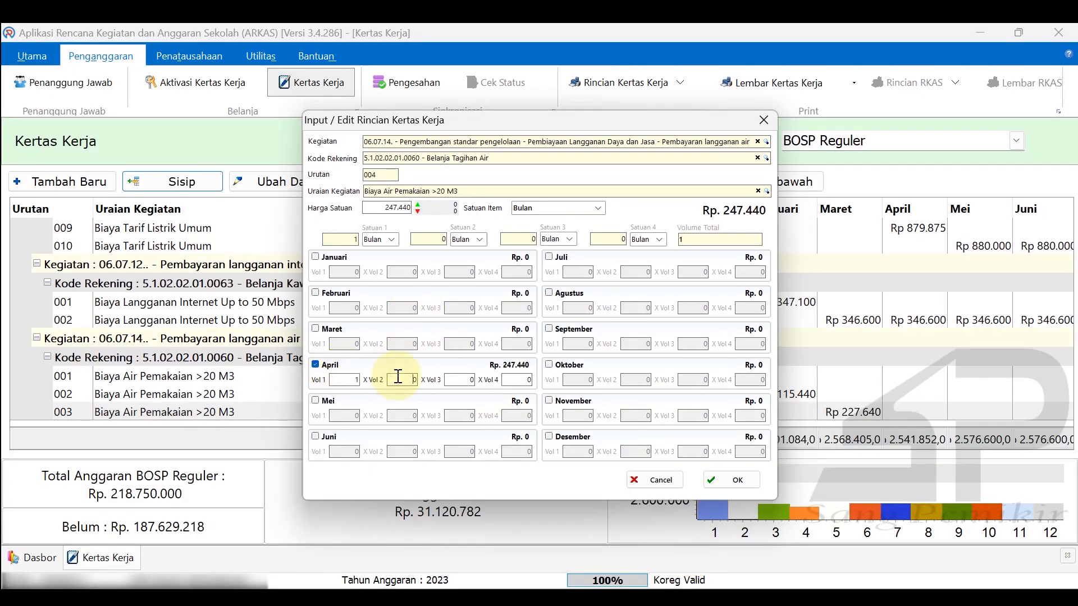
- Save the April water bill entry and insert a fifth one with Biaya Air Pemakaian >20 M3 as its Uraian Kegiatan
left_click(731, 480)
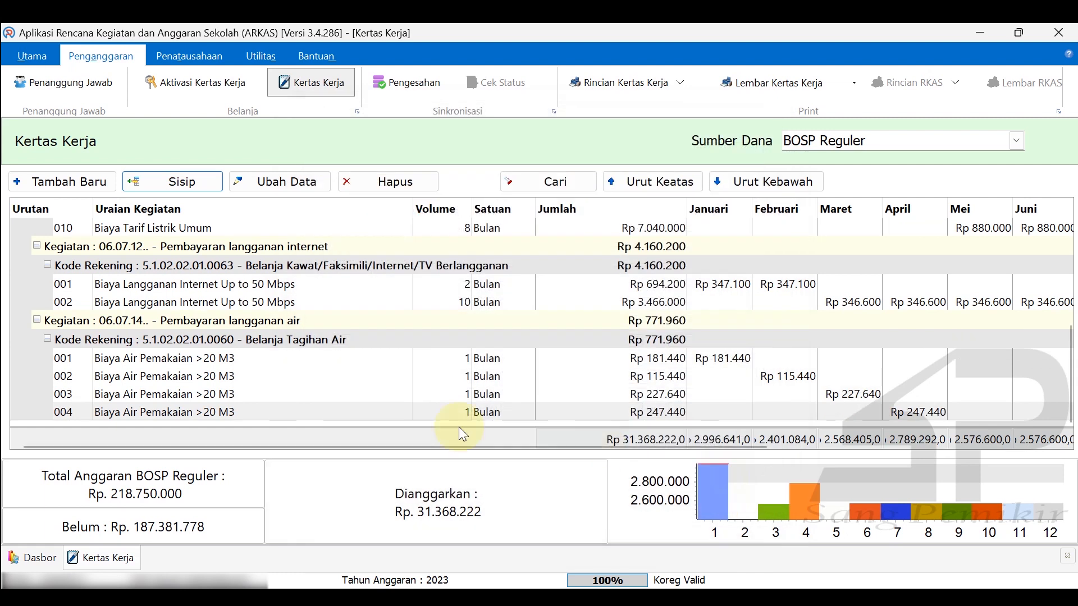
left_click(302, 412)
left_click(180, 193)
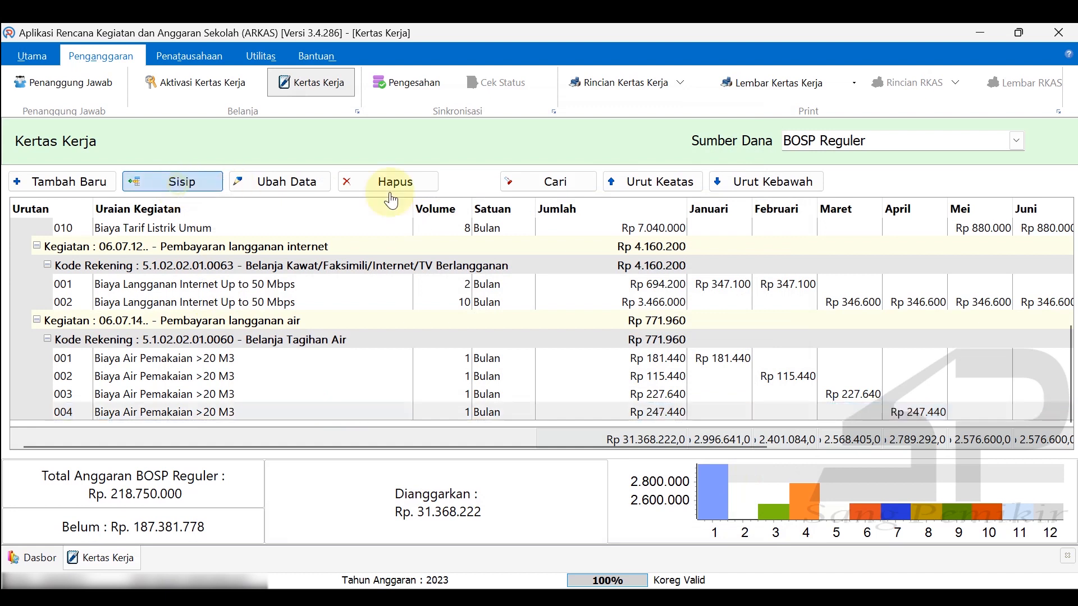
left_click(767, 192)
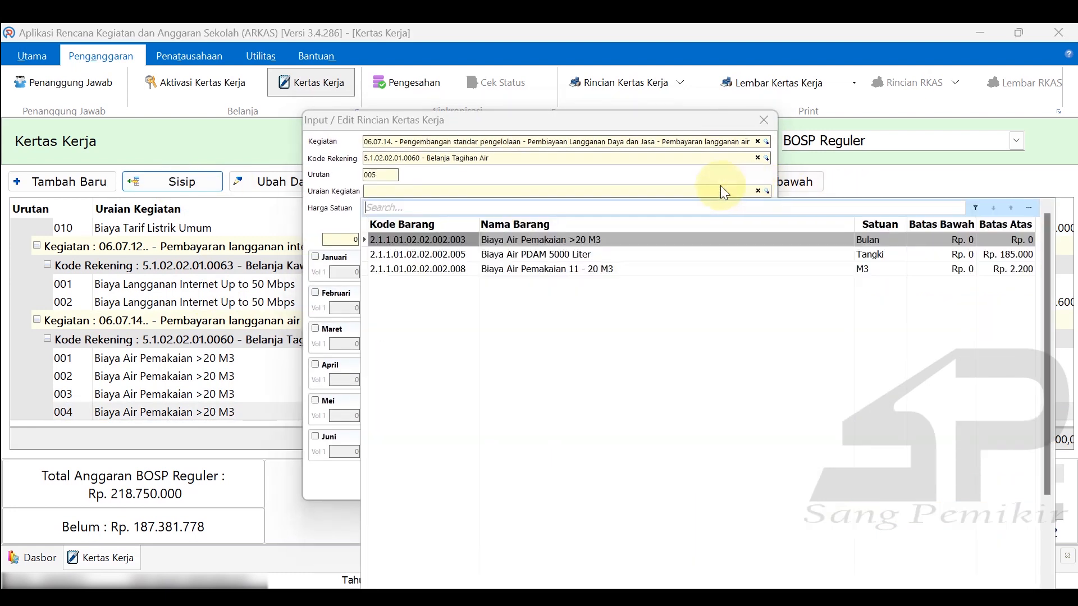
left_click(575, 241)
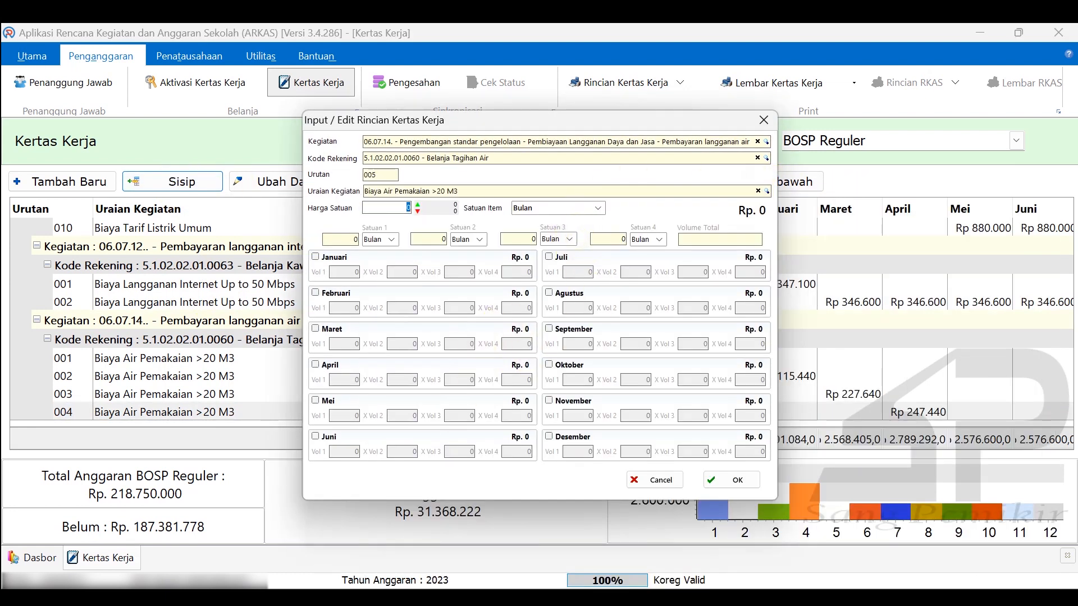
- Copy the Mei Tagihan Air (PDAM) I amount from Excel and set the fifth ARKAS entry's Harga Satuan to 247000
key("alt+Tab")
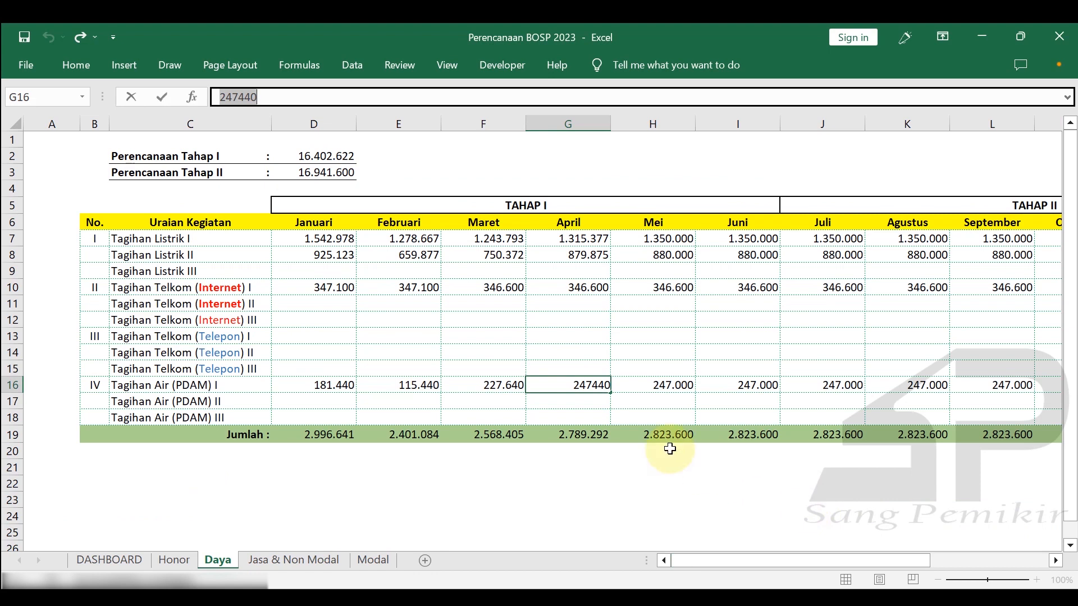
left_click(672, 389)
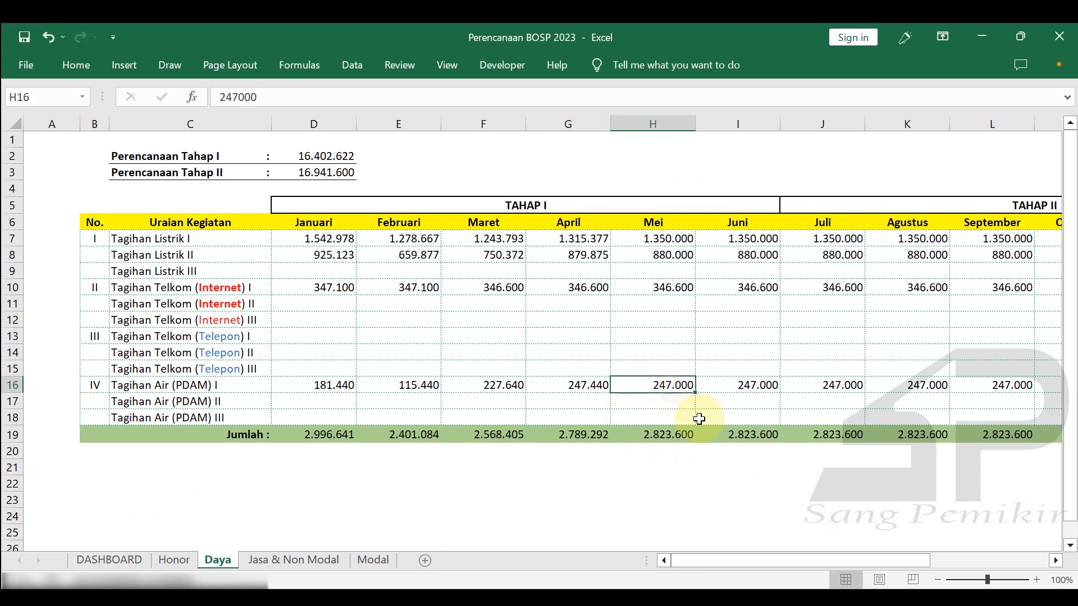
double_click(230, 97)
key("ctrl+c")
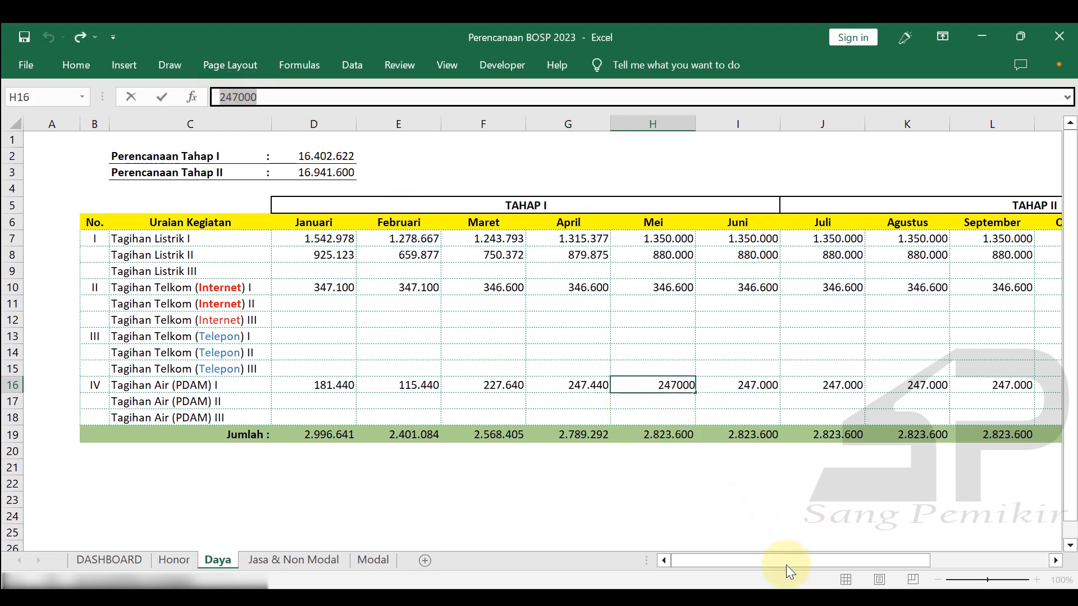
key("alt+Tab")
key("ctrl+v")
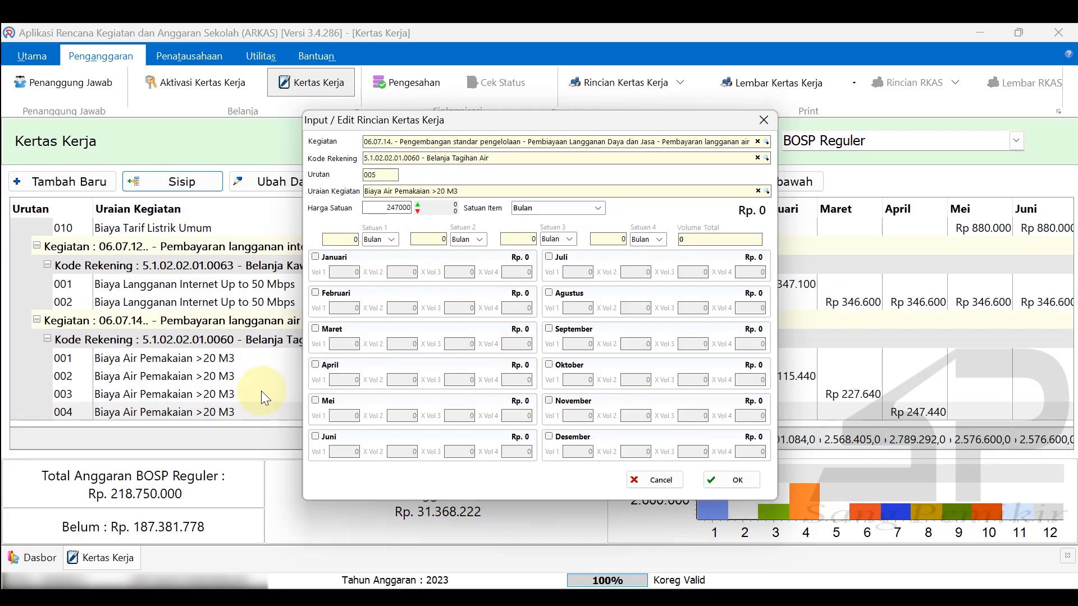
- Enable every month from Mei through Desember in the fifth water bill entry
left_click(329, 404)
left_click(333, 436)
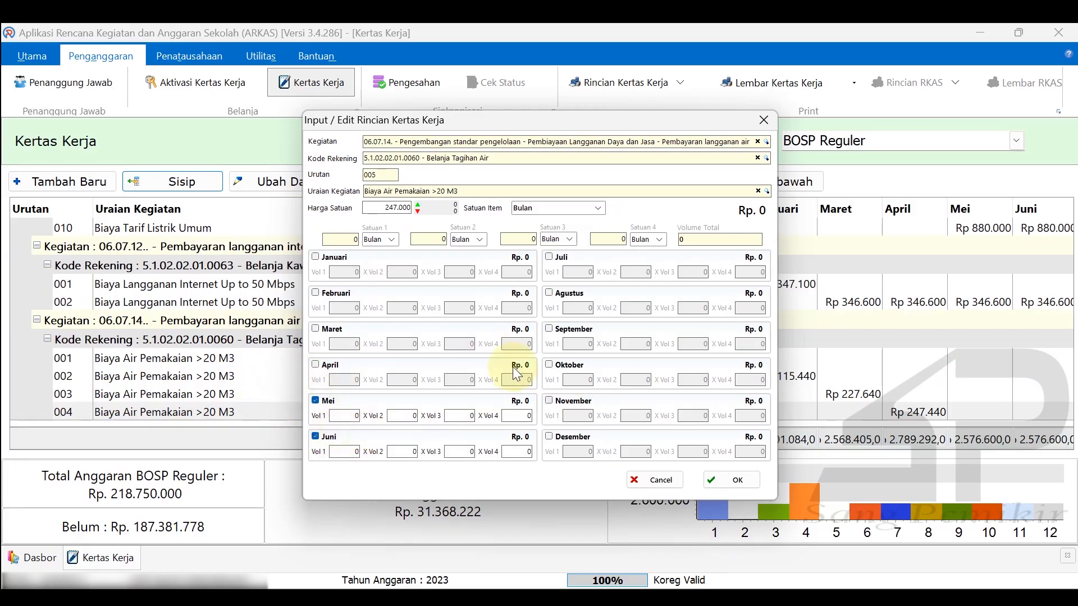
left_click(554, 260)
left_click(567, 295)
left_click(566, 329)
left_click(558, 366)
left_click(564, 436)
left_click(560, 401)
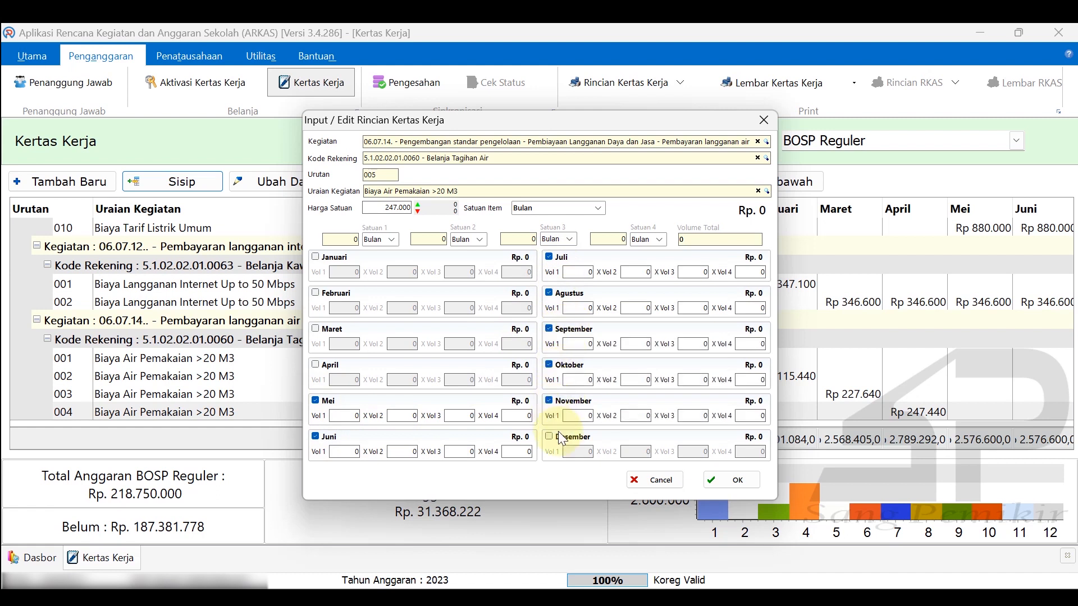
- Set Vol 1 to 1 for each month from Mei to Desember and save the fifth water bill entry
left_click(353, 419)
type("1")
left_click(354, 452)
type("1")
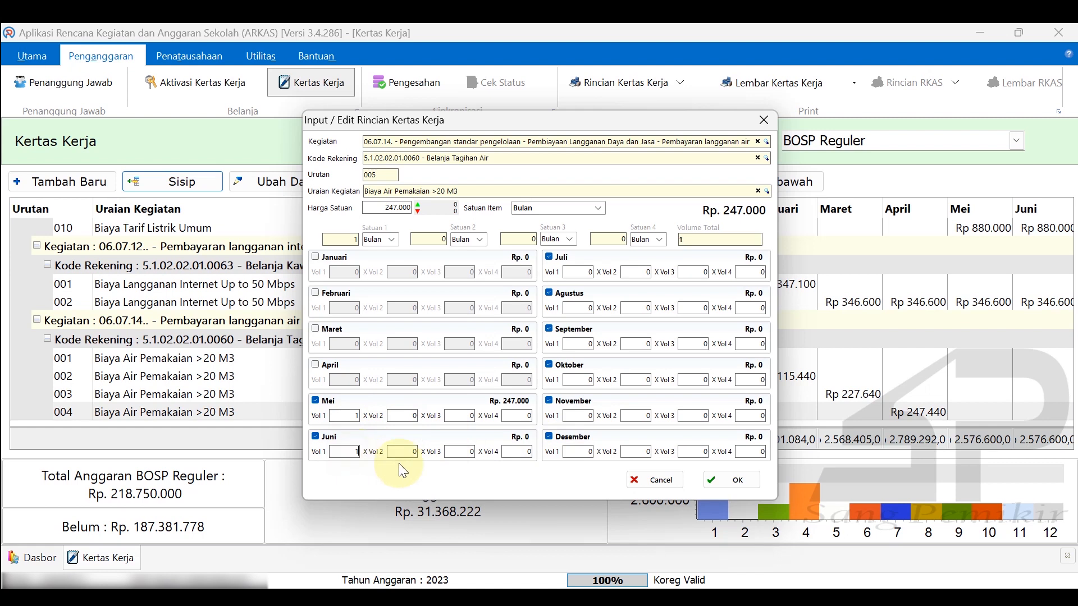
left_click(584, 272)
type("1")
left_click(596, 310)
type("1")
left_click(592, 343)
type("1")
left_click(582, 381)
type("1")
left_click(584, 416)
type("1")
left_click(589, 452)
type("1")
left_click(637, 453)
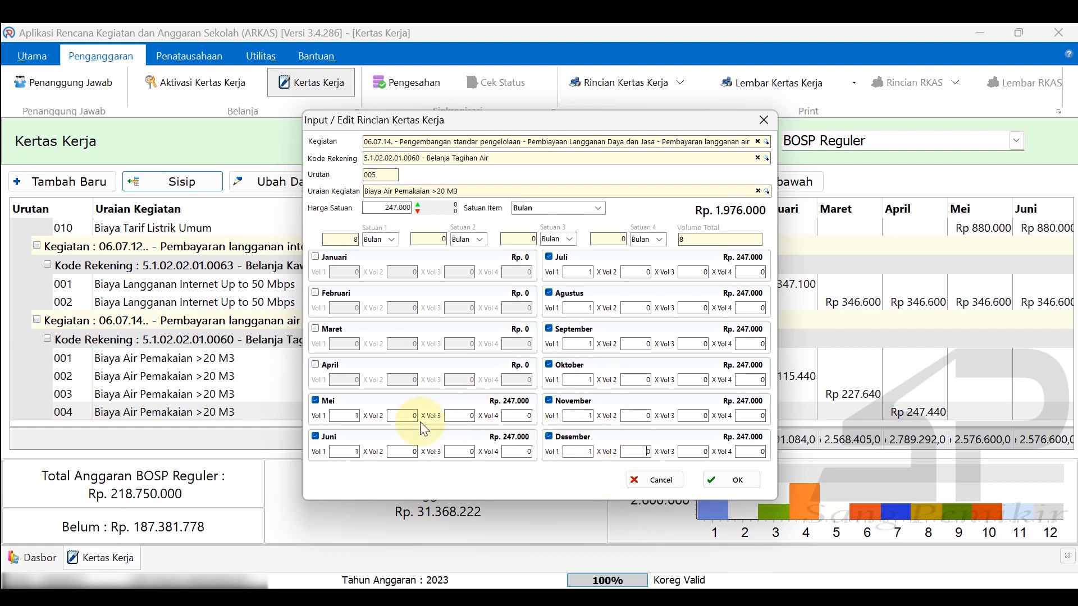
left_click(724, 487)
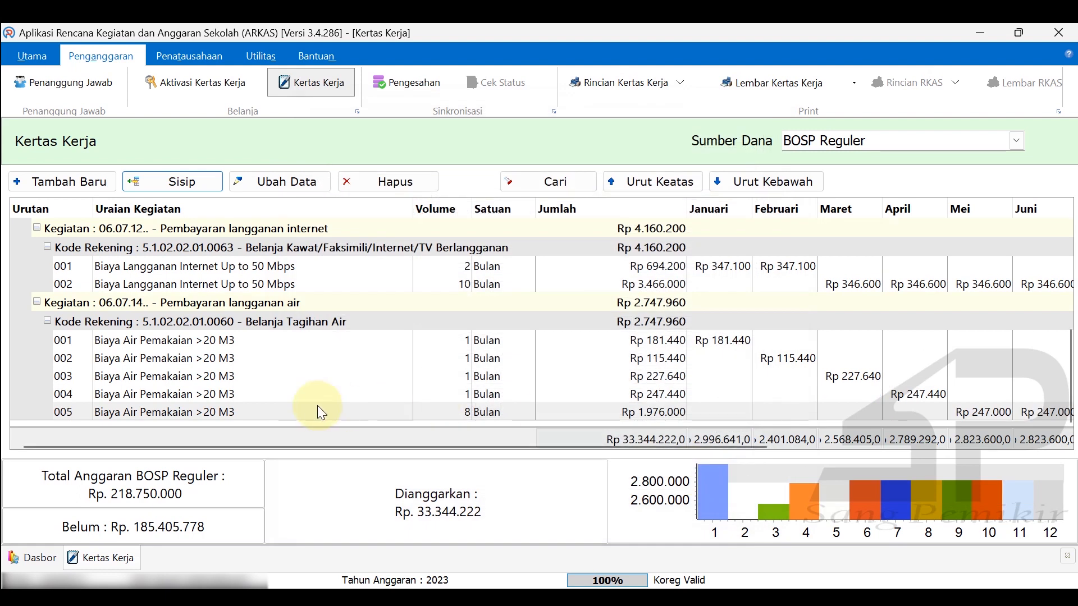
- Compare the Program 06 total and its entries in the Kertas Kerja with the grand Jumlah on Excel's Daya sheet
left_click(304, 396)
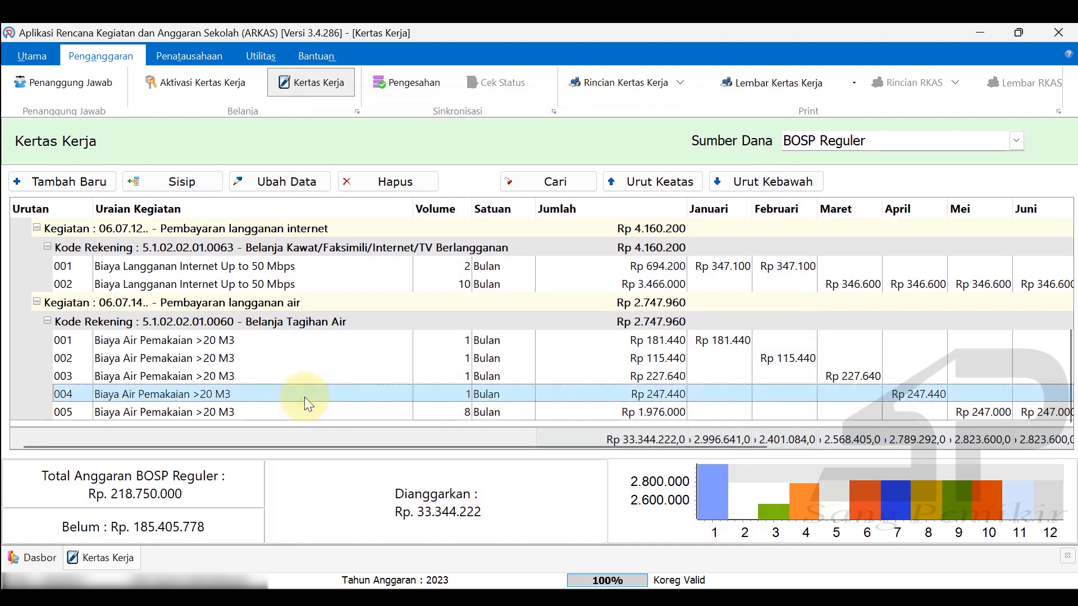
left_click(265, 409)
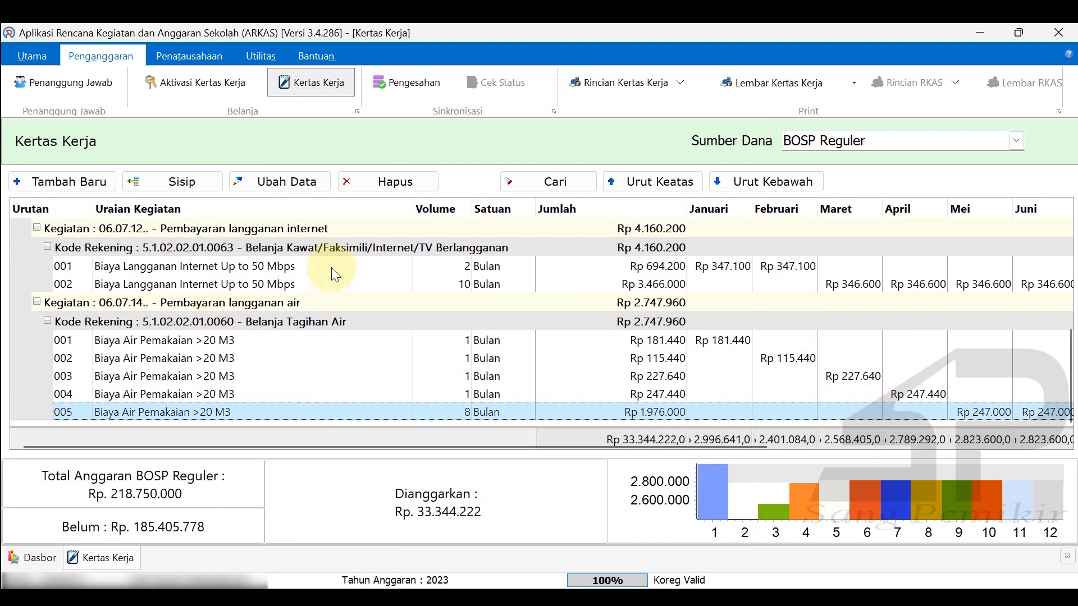
scroll(352, 375, "up", 5)
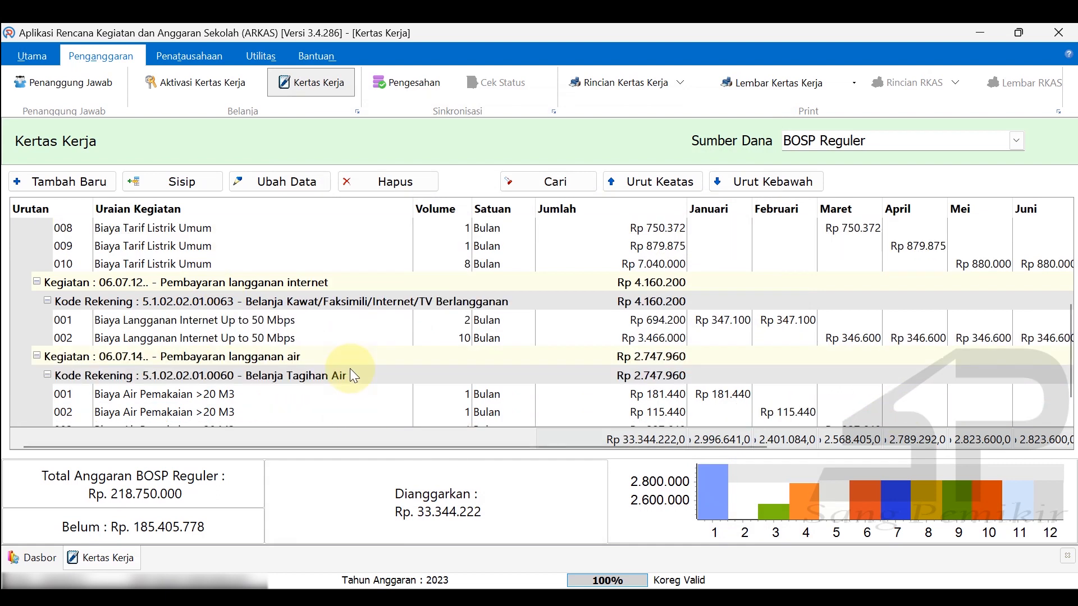
scroll(352, 375, "up", 1)
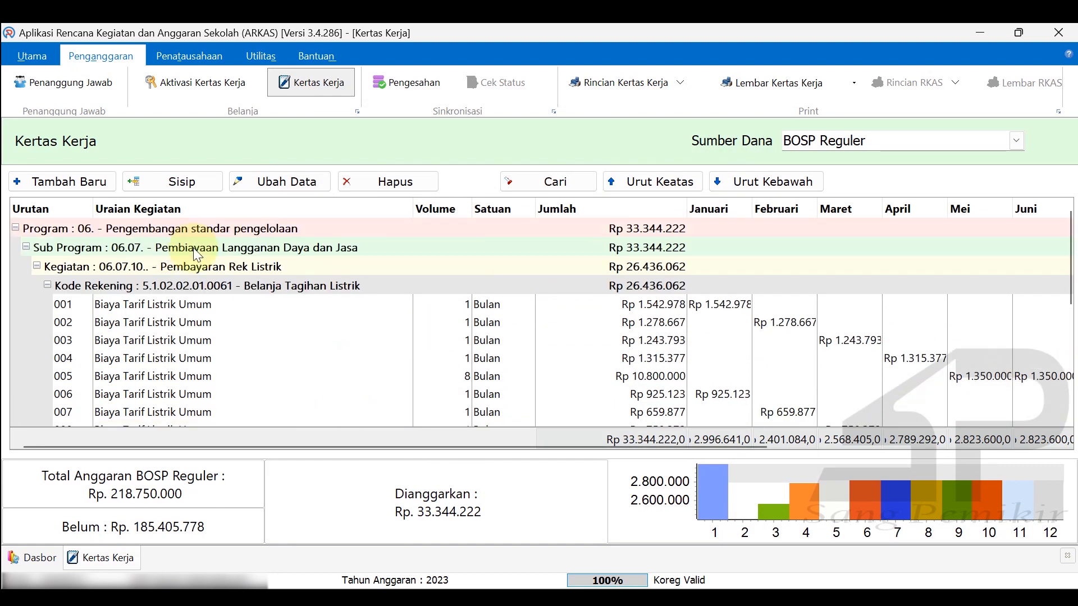
left_click(635, 231)
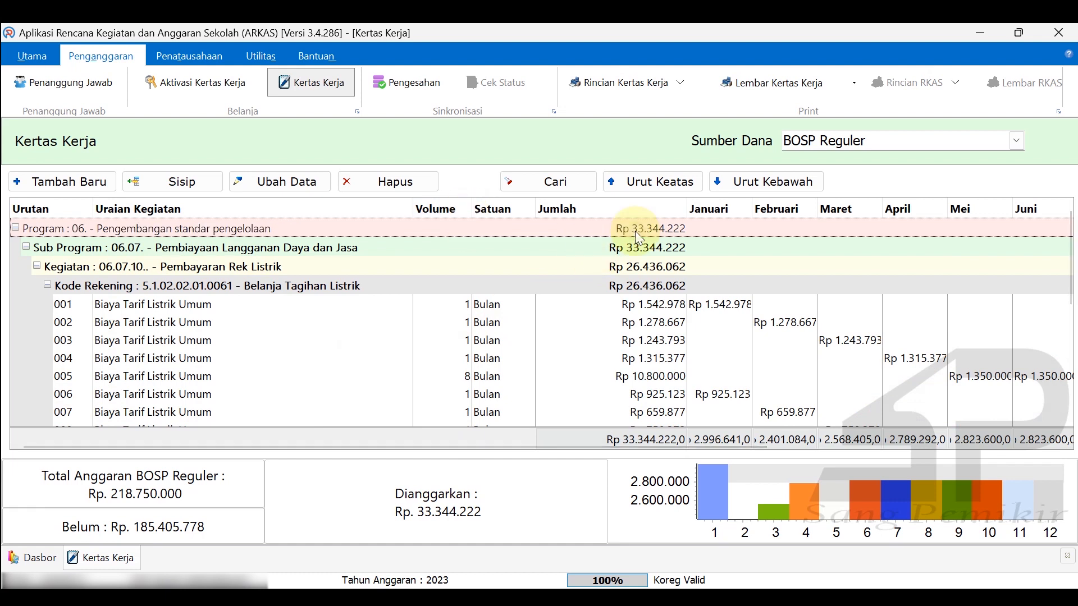
key("alt+Tab")
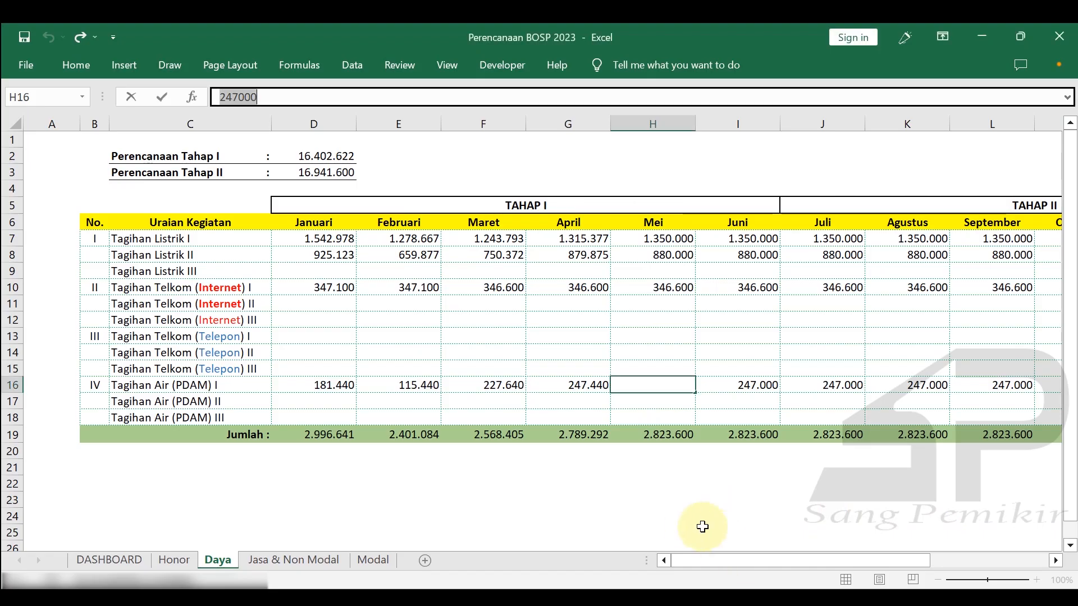
left_click(638, 478)
left_click_drag(737, 561, 859, 555)
left_click(928, 434)
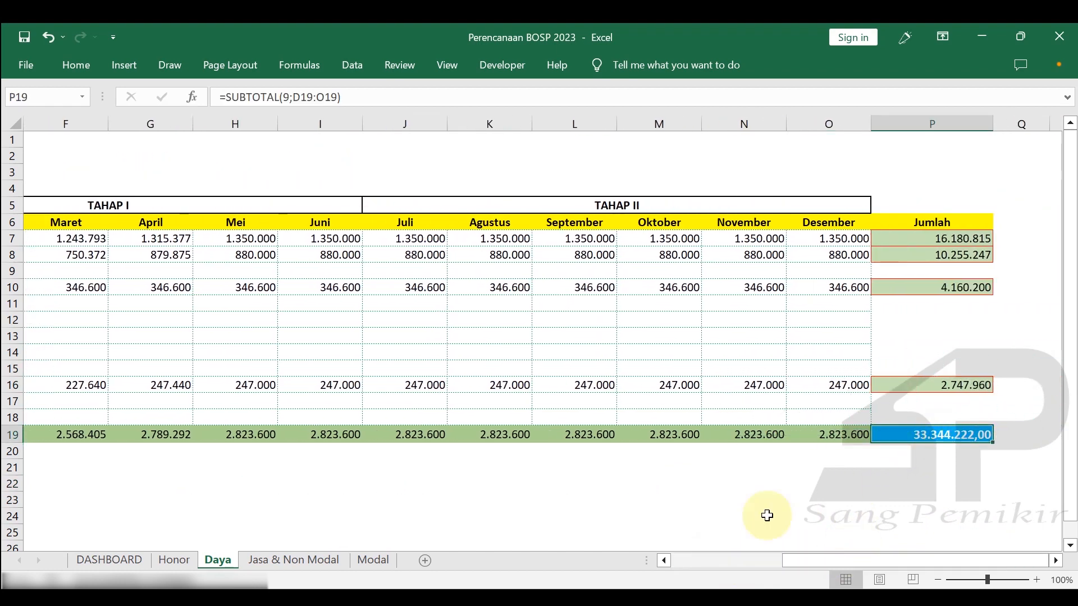
key("alt+Tab")
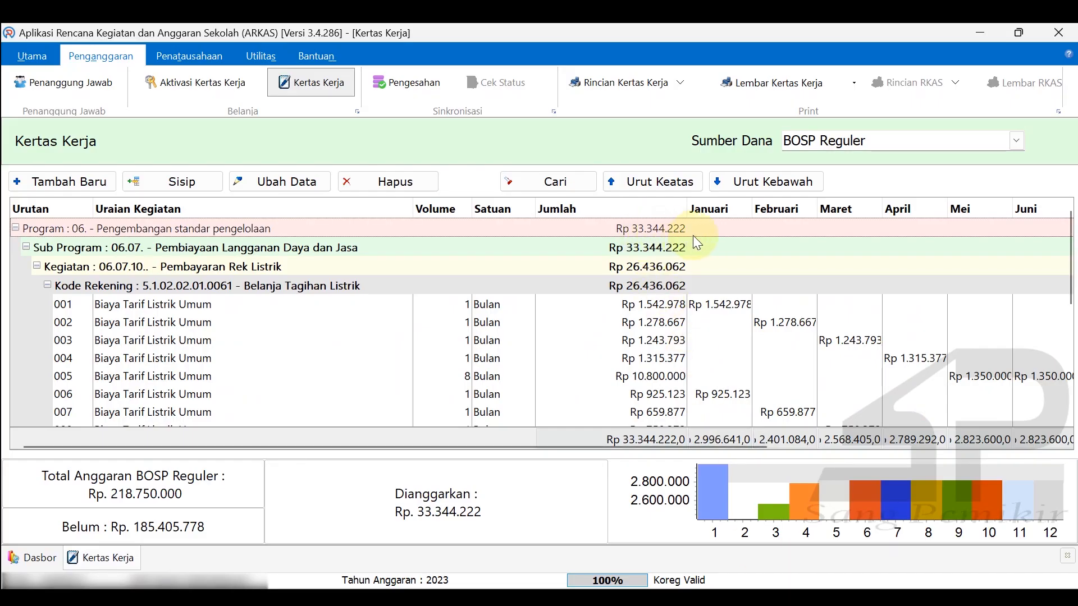
left_click(609, 305)
scroll(410, 355, "down", 3)
scroll(413, 351, "down", 2)
scroll(416, 348, "up", 5)
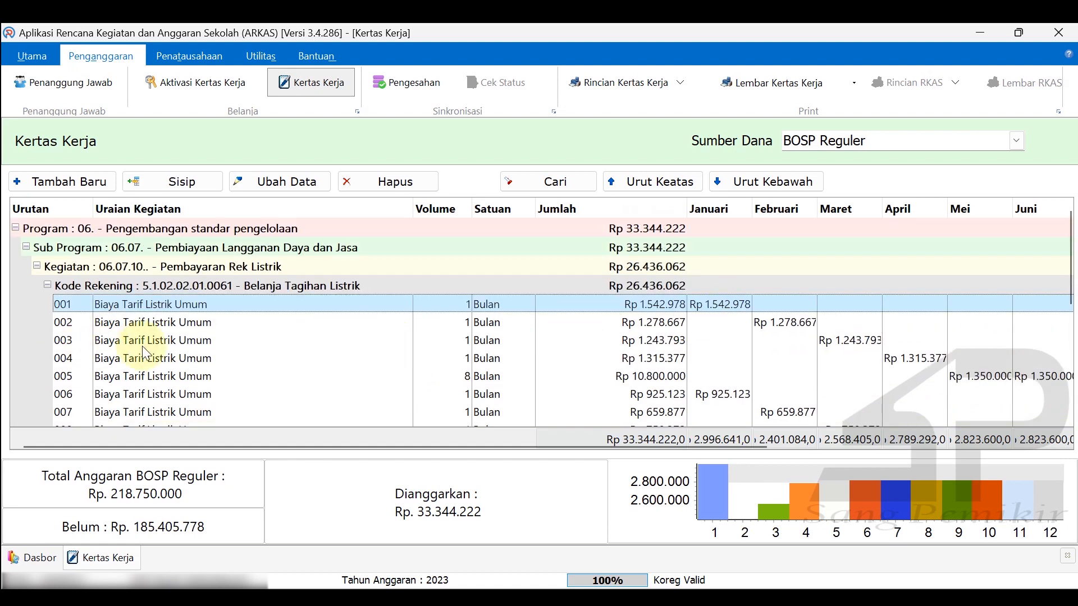
- In Excel's Daya sheet, enter the Tagihan Telkom (Telepon) I amounts: 78654 for Januari and 65439 for Februari
left_click(760, 583)
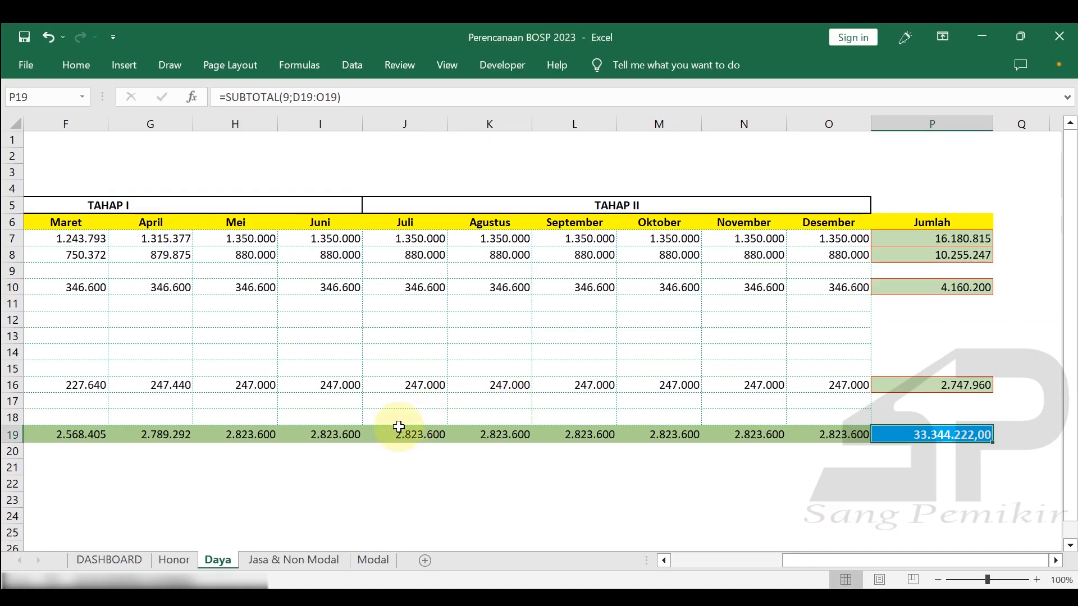
left_click(528, 484)
left_click_drag(786, 564, 652, 564)
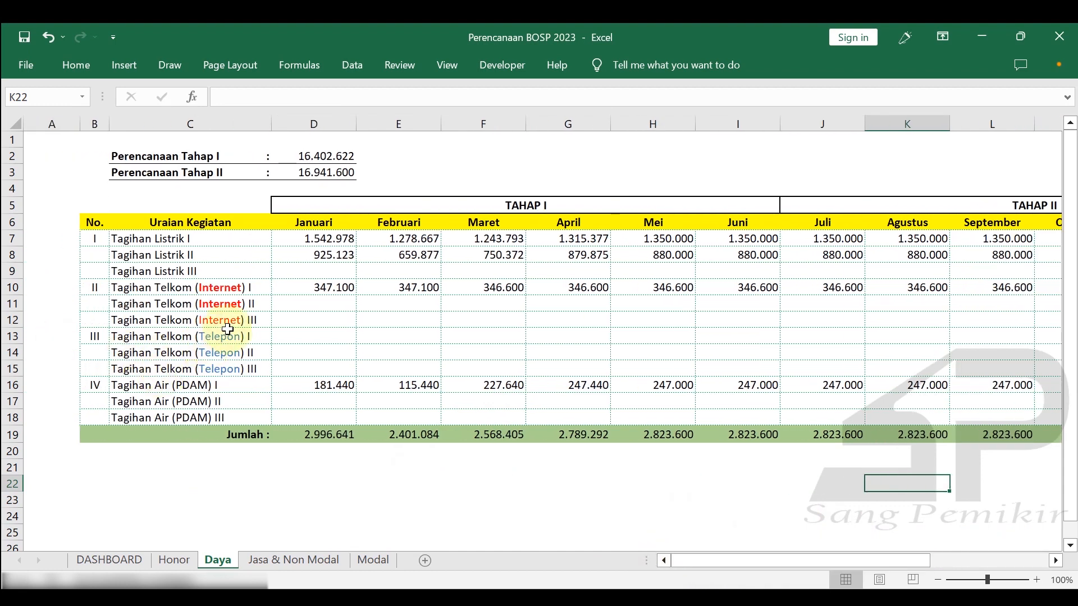
left_click(301, 337)
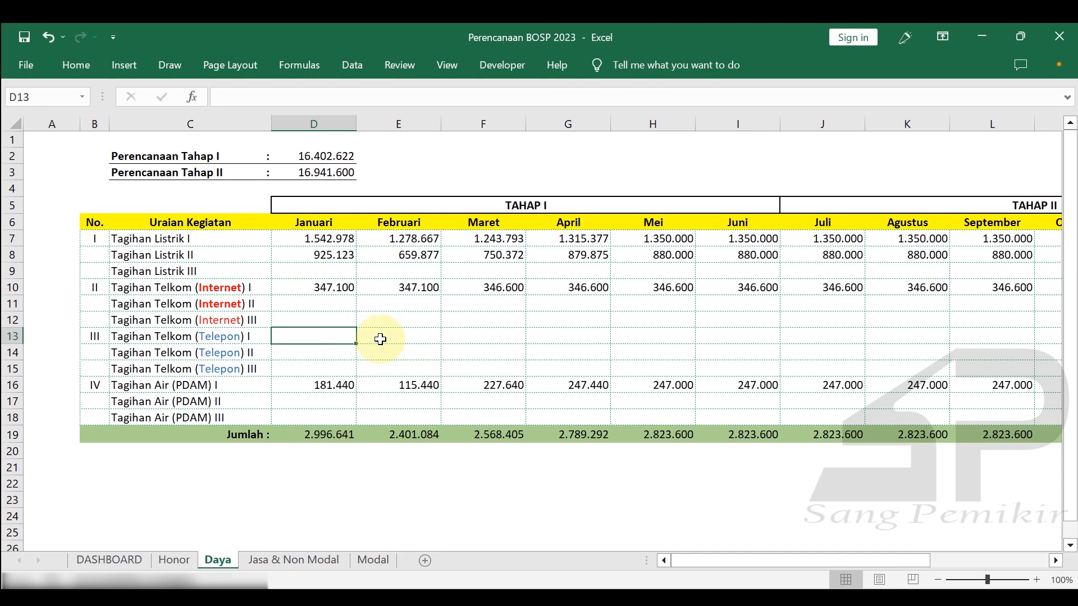
type("78654")
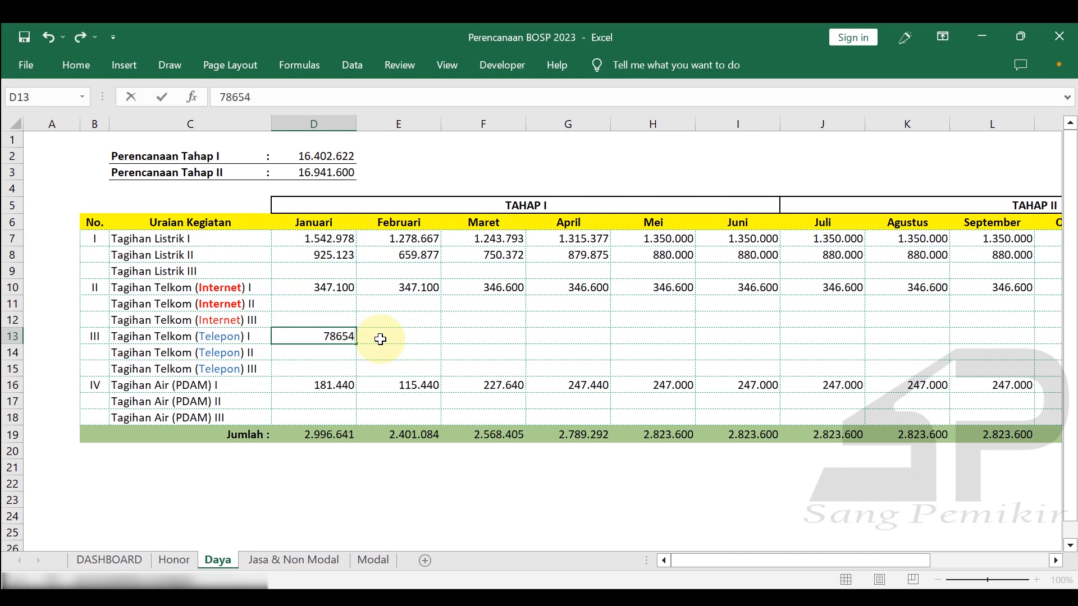
left_click(381, 339)
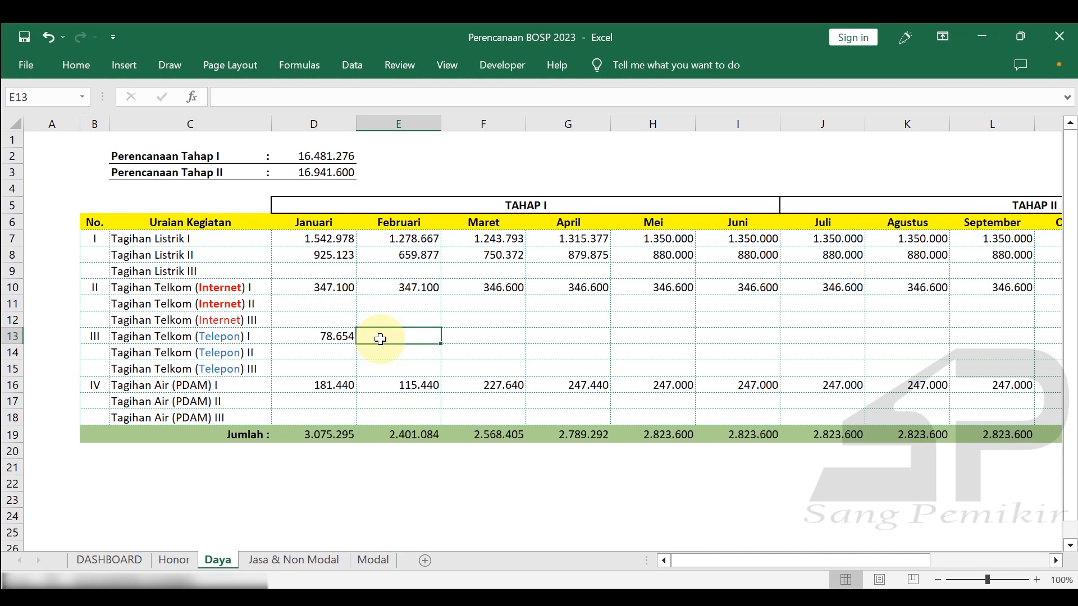
type("65")
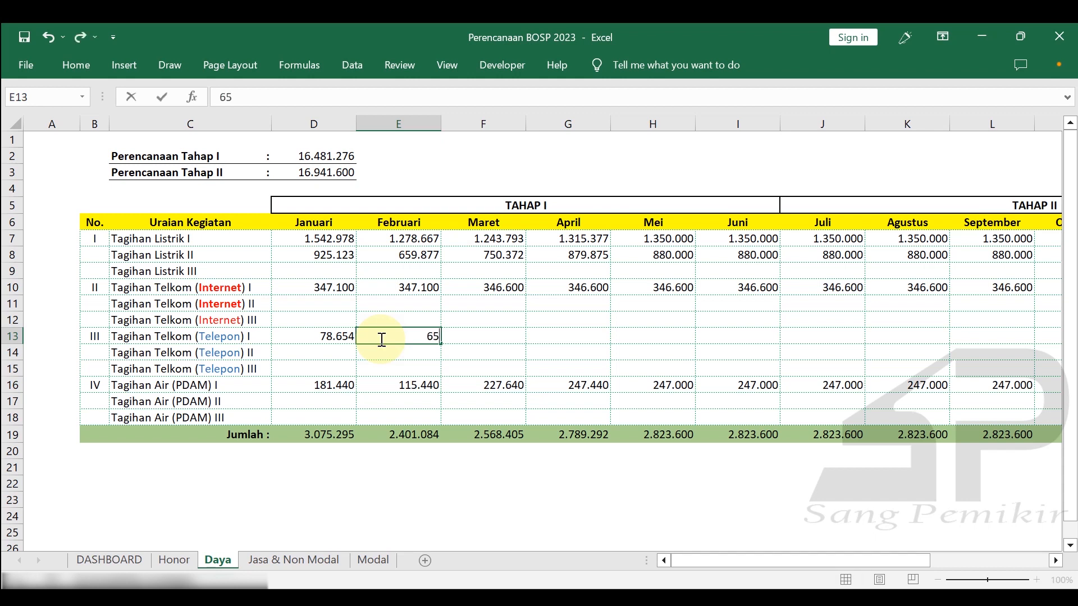
type("439")
key("Tab")
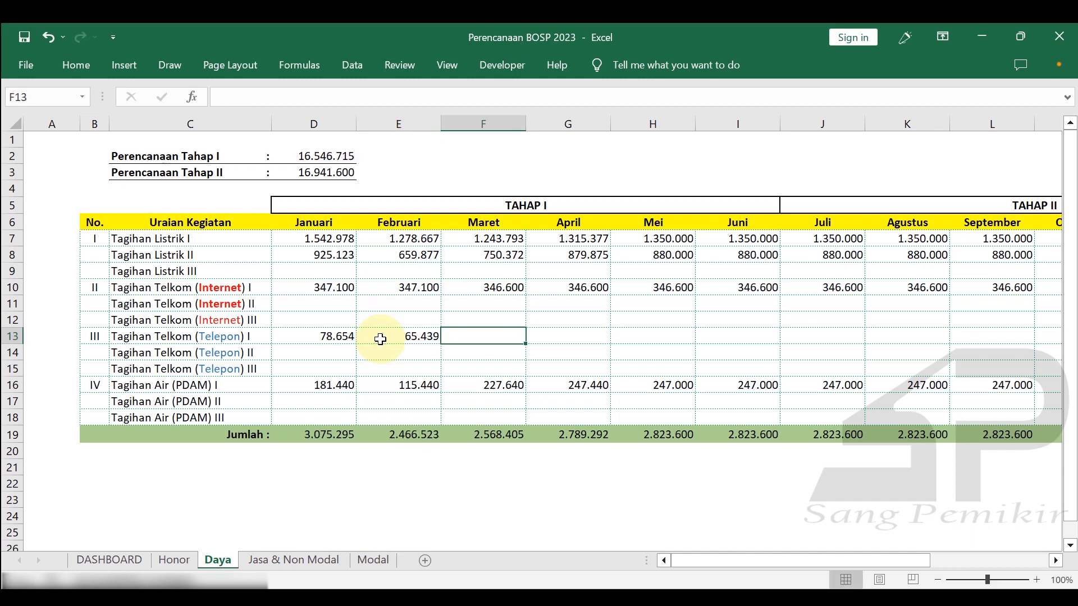
- Enter 70471 for Maret and 72365 for April in the Tagihan Telkom (Telepon) I row
type("70471")
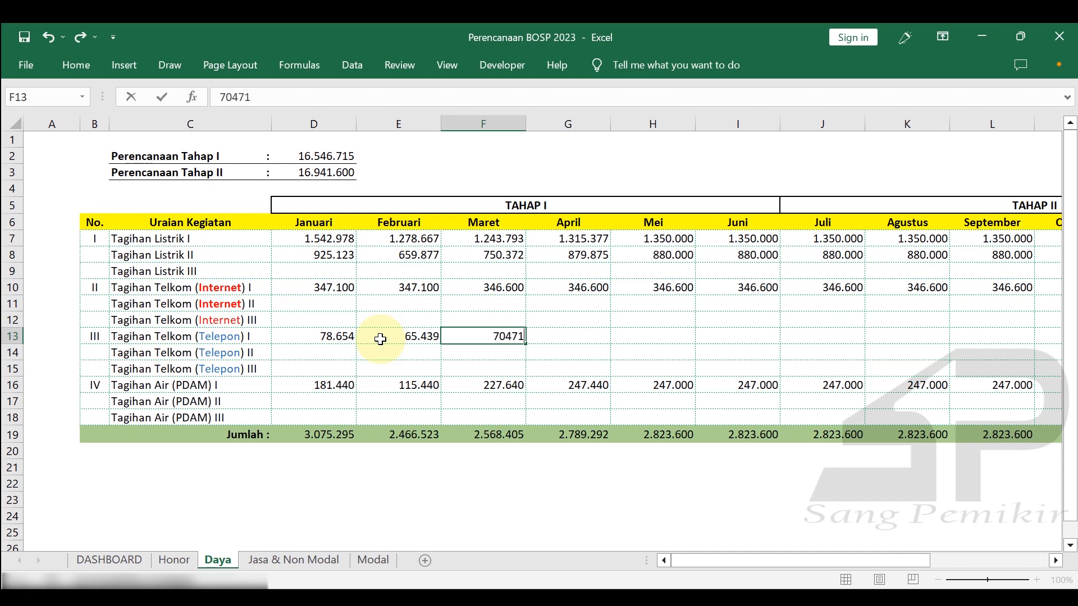
key("Tab")
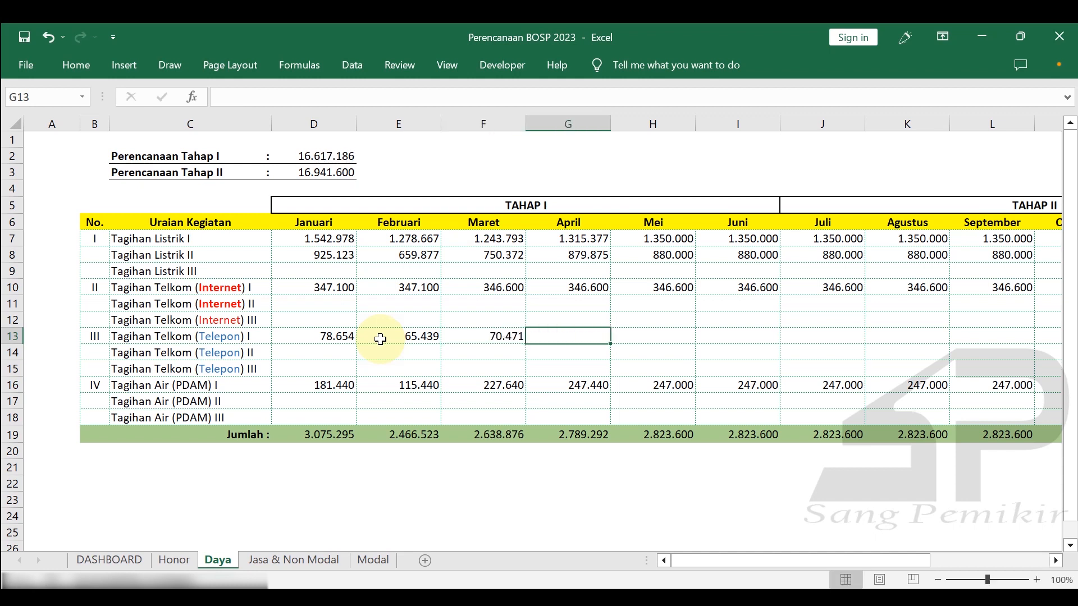
type("72365")
key("Tab")
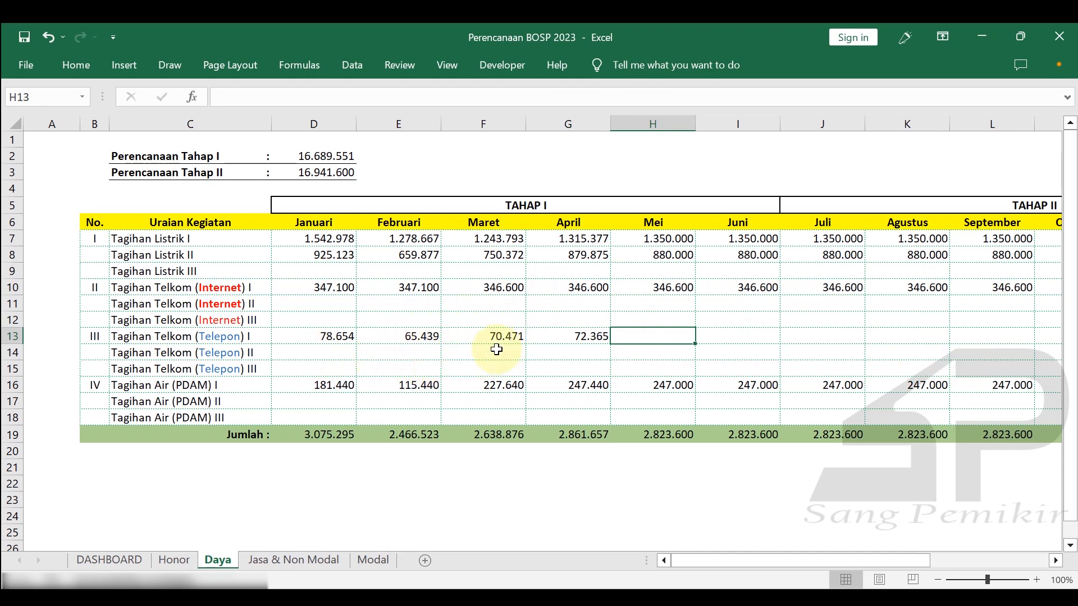
- Enter 73500 for Mei in the Tagihan Telkom (Telepon) I row and fill it across through Desember
left_click(325, 340)
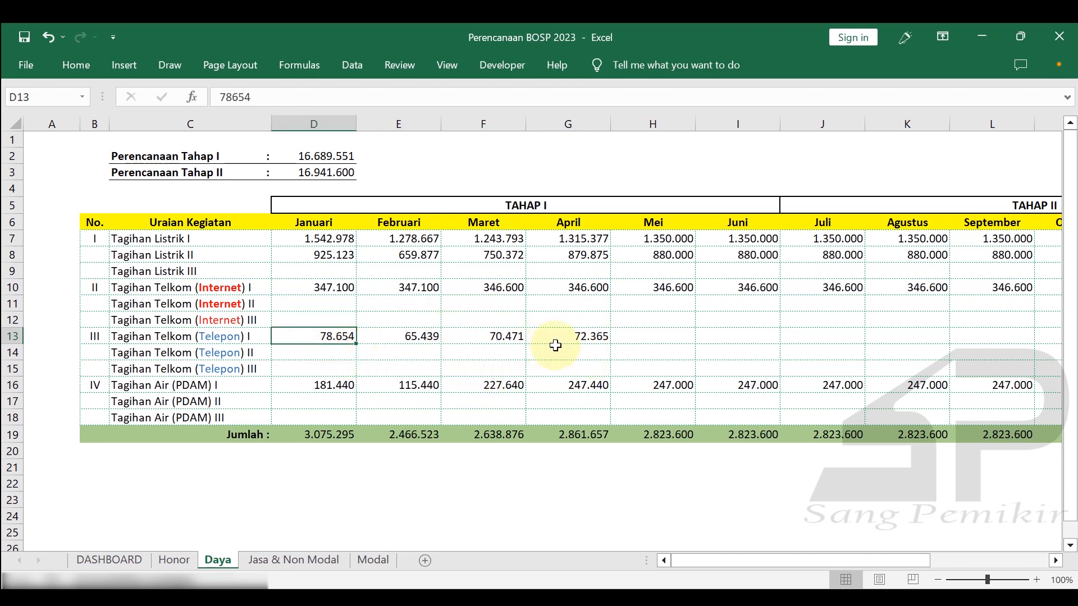
left_click(632, 338)
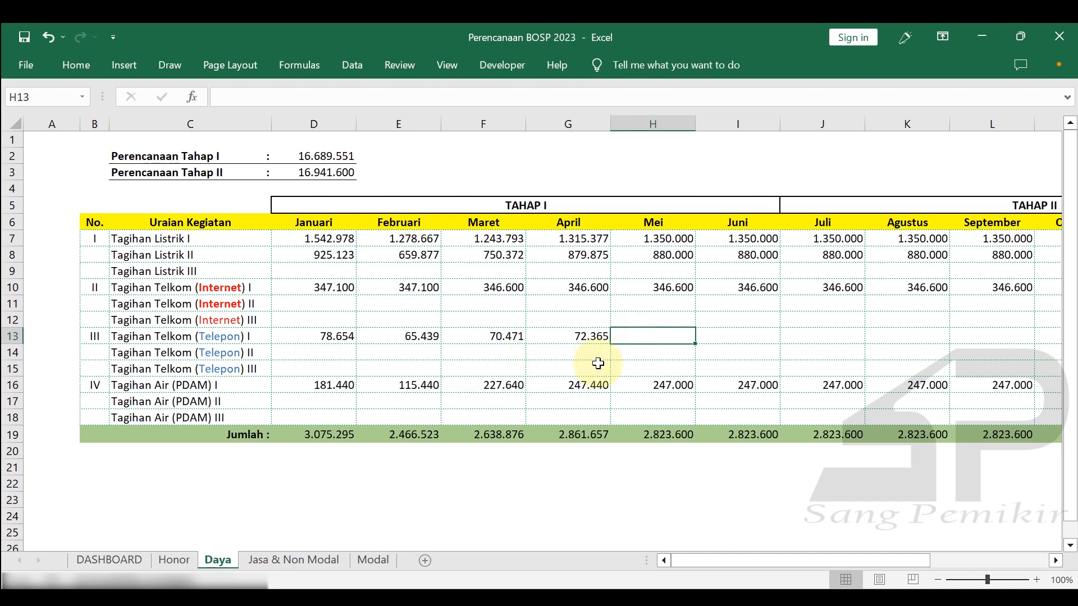
type("73500")
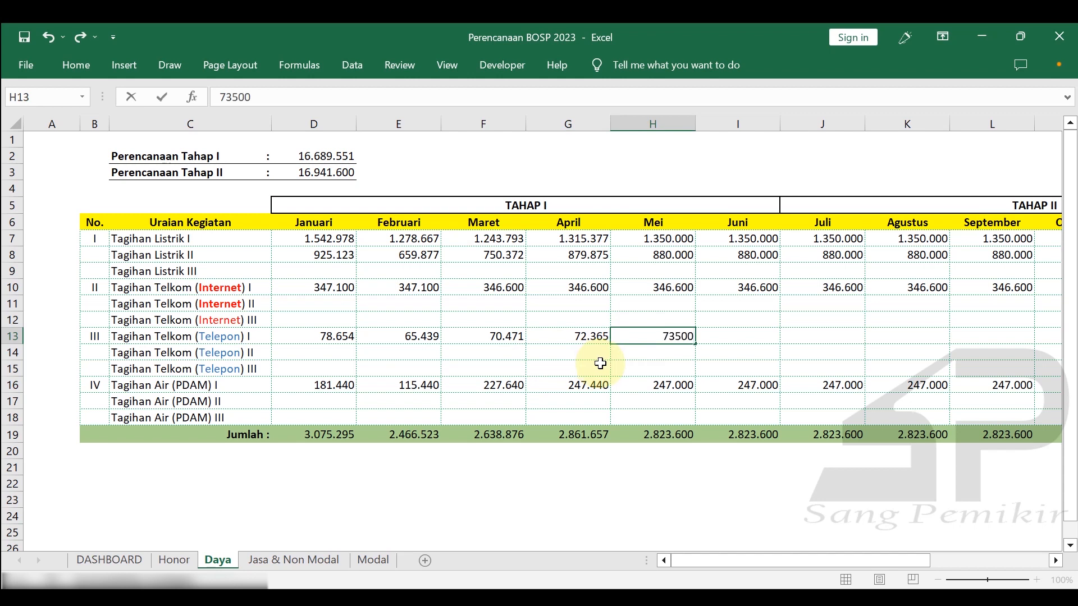
left_click(615, 366)
left_click(656, 339)
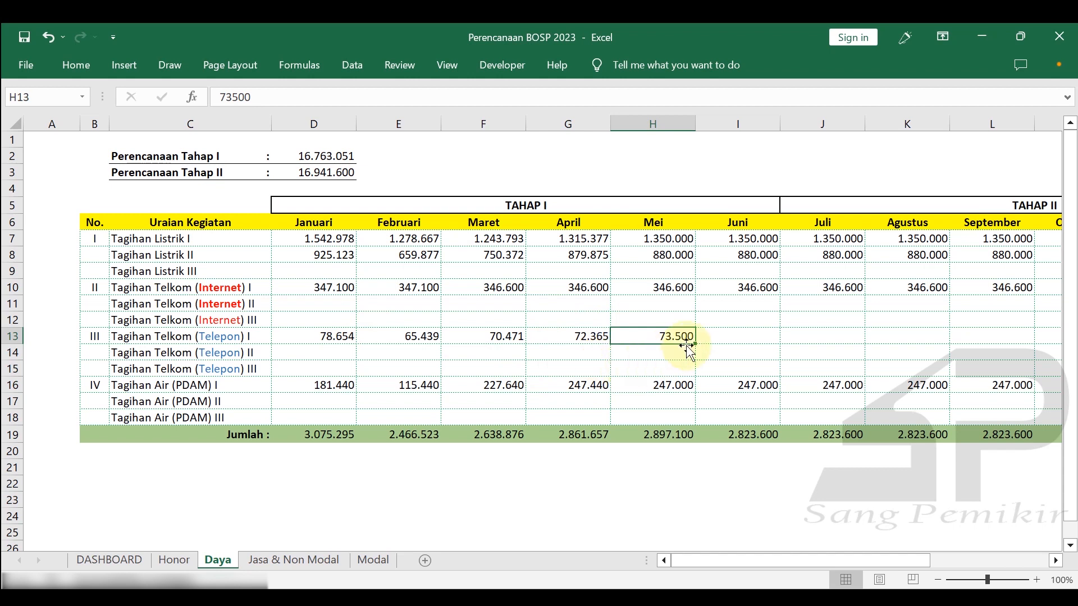
left_click_drag(695, 343, 872, 339)
left_click(1016, 320)
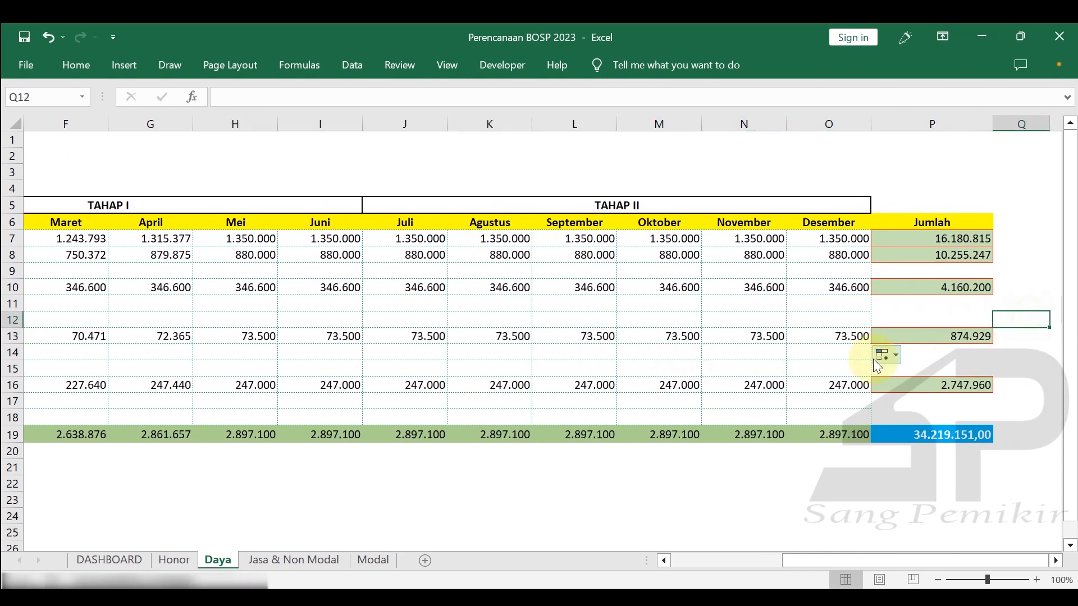
- Review the Jumlah cell and the monthly amounts from Januari to Mei in the Tagihan Telkom (Telepon) I row
left_click(898, 336)
left_click_drag(854, 557, 709, 561)
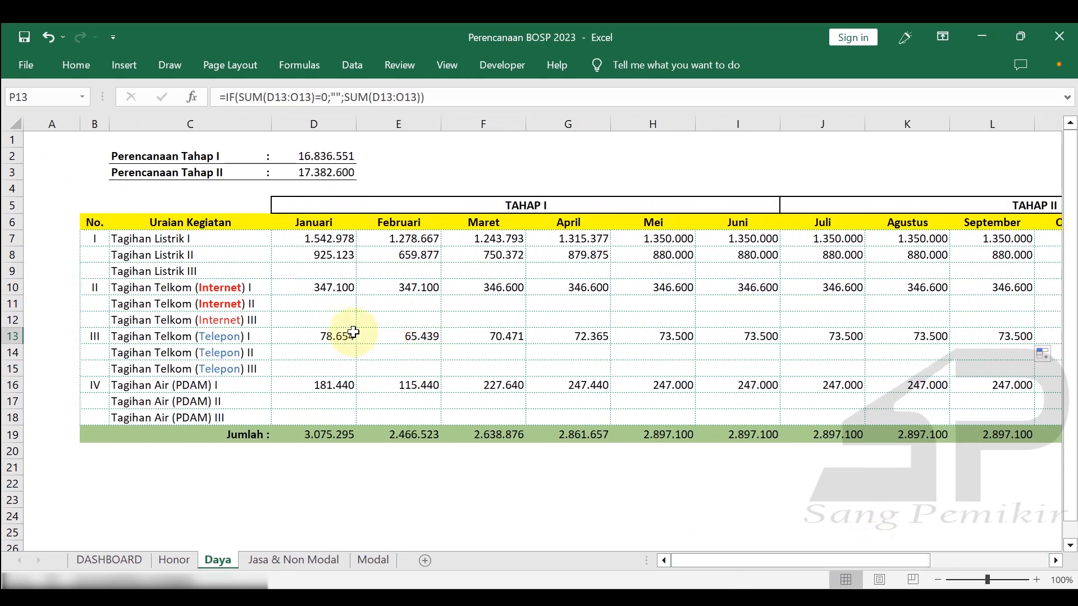
left_click_drag(347, 335, 926, 336)
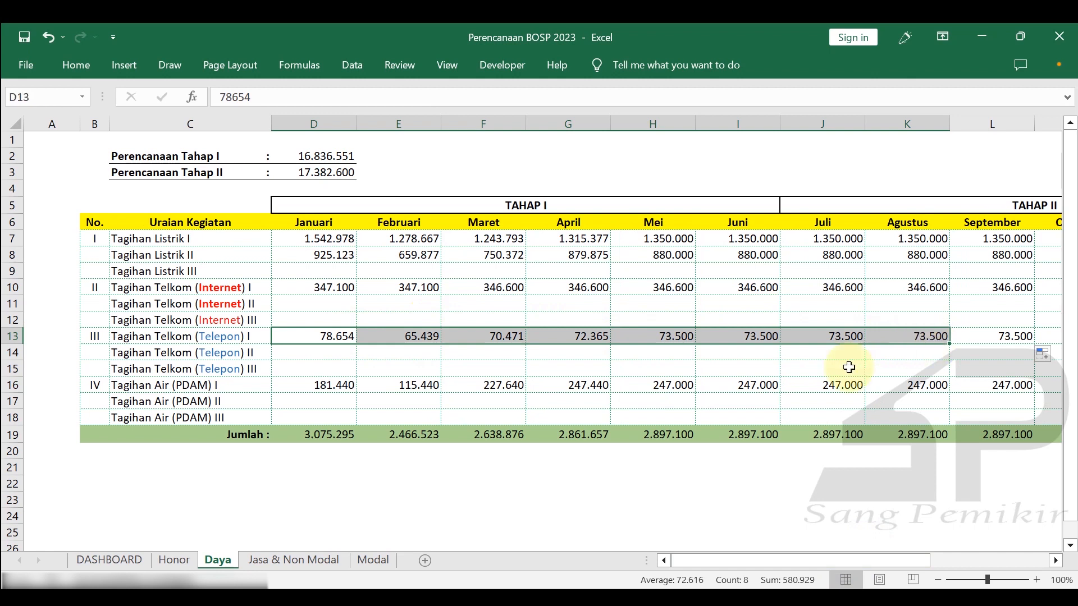
left_click(732, 364)
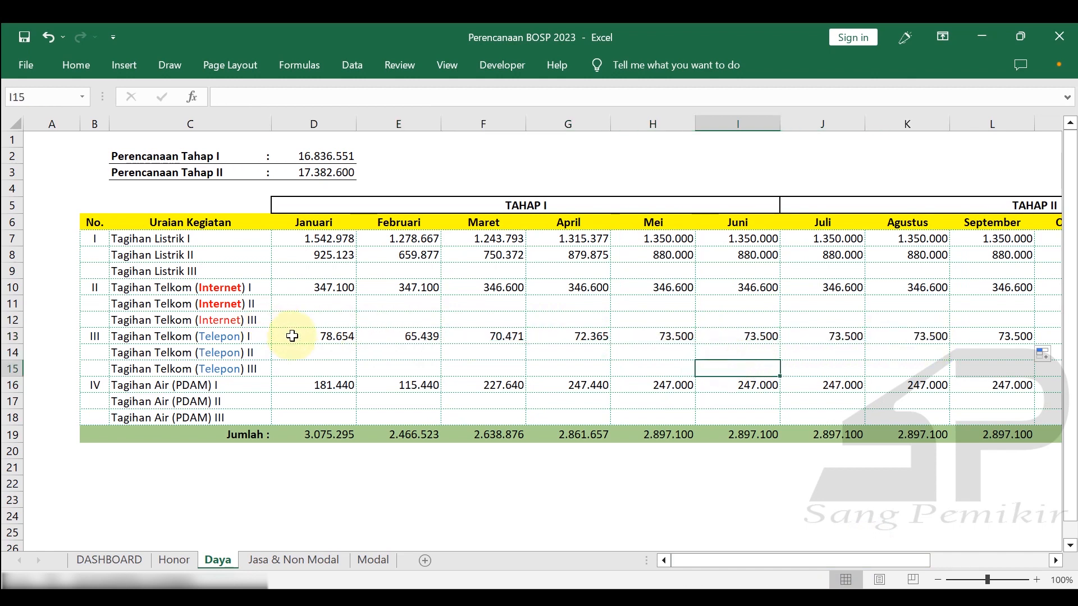
left_click(318, 390)
left_click(318, 337)
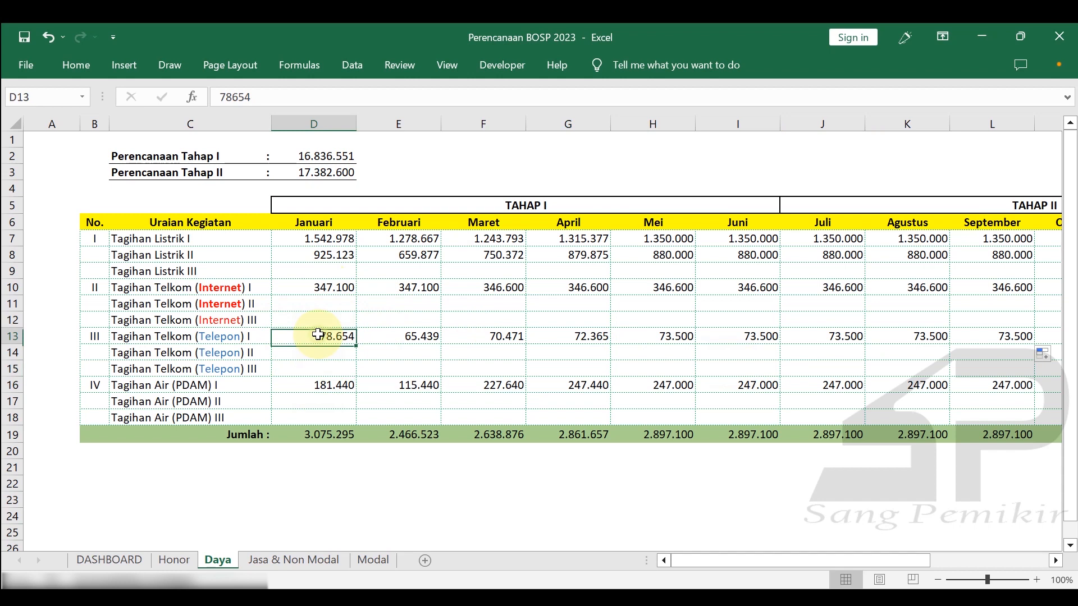
left_click(384, 336)
left_click(494, 337)
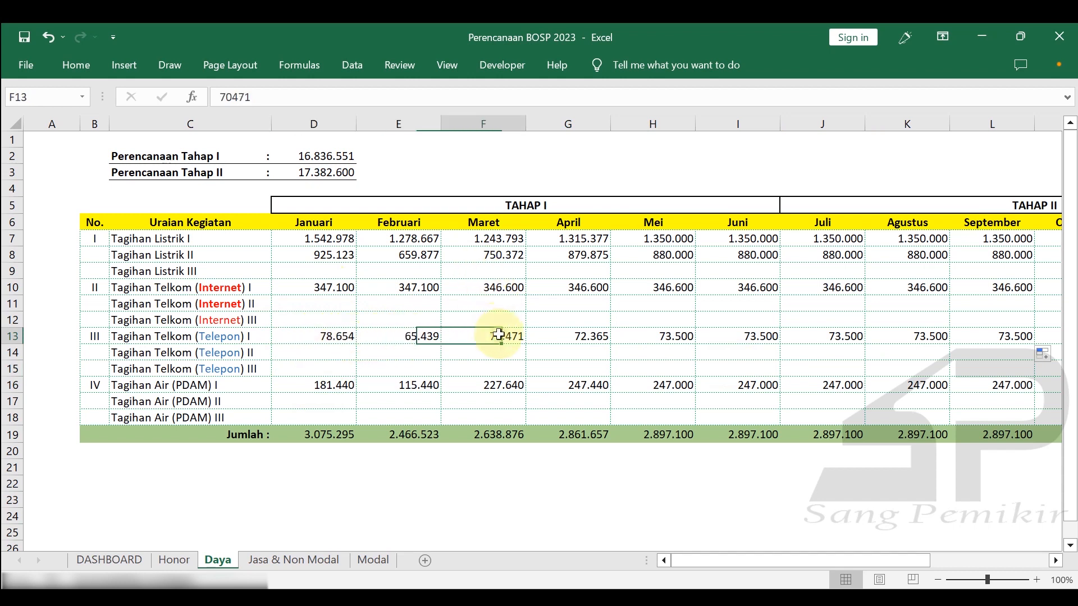
left_click(585, 339)
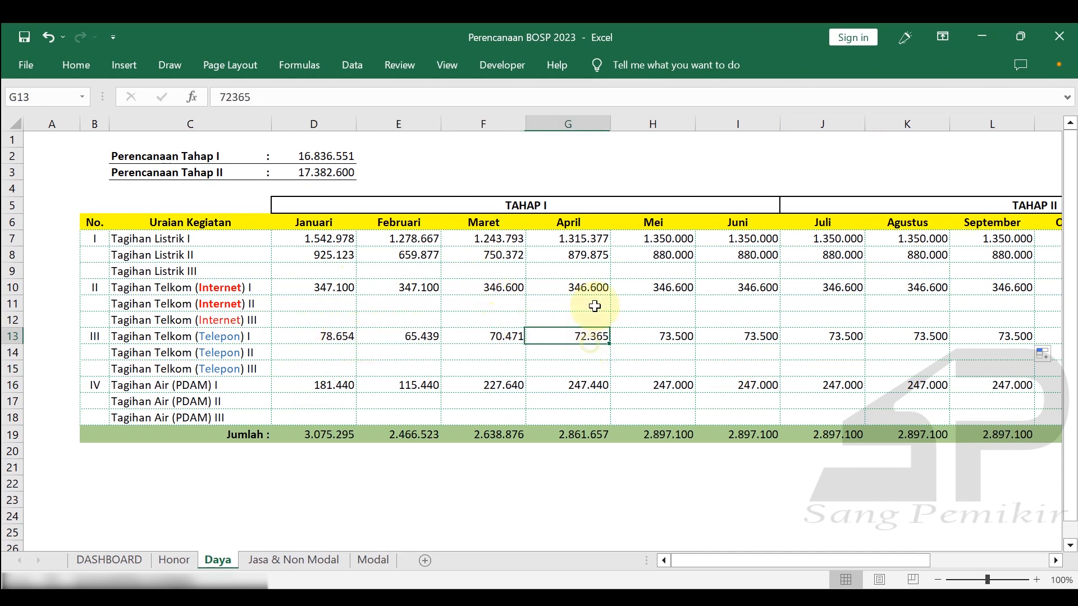
left_click(646, 337)
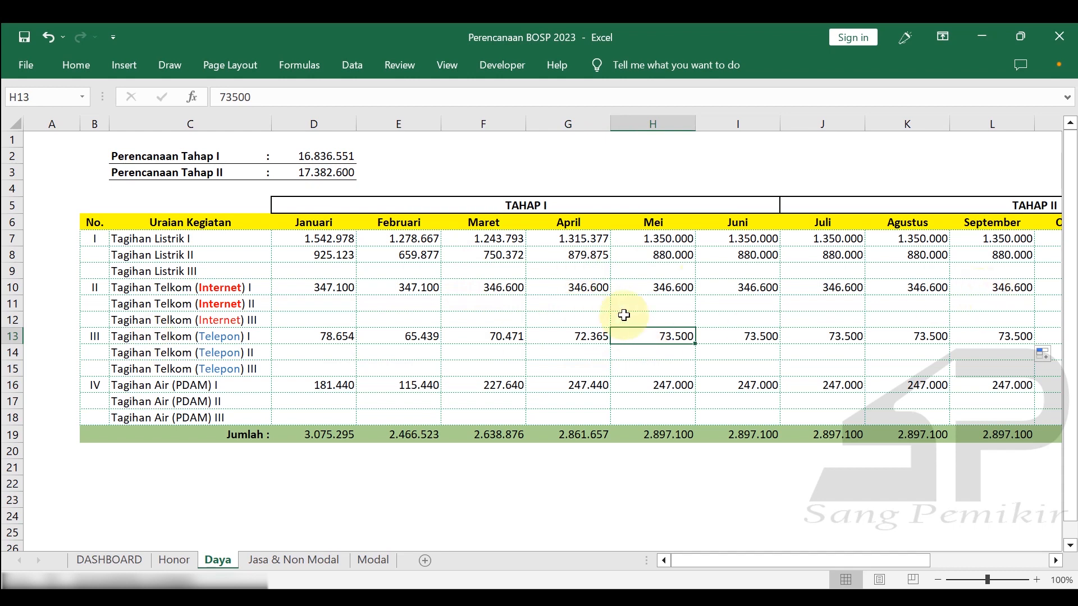
- Copy the Januari Tagihan Telkom (Telepon) I amount 78654 and switch to ARKAS
left_click(340, 336)
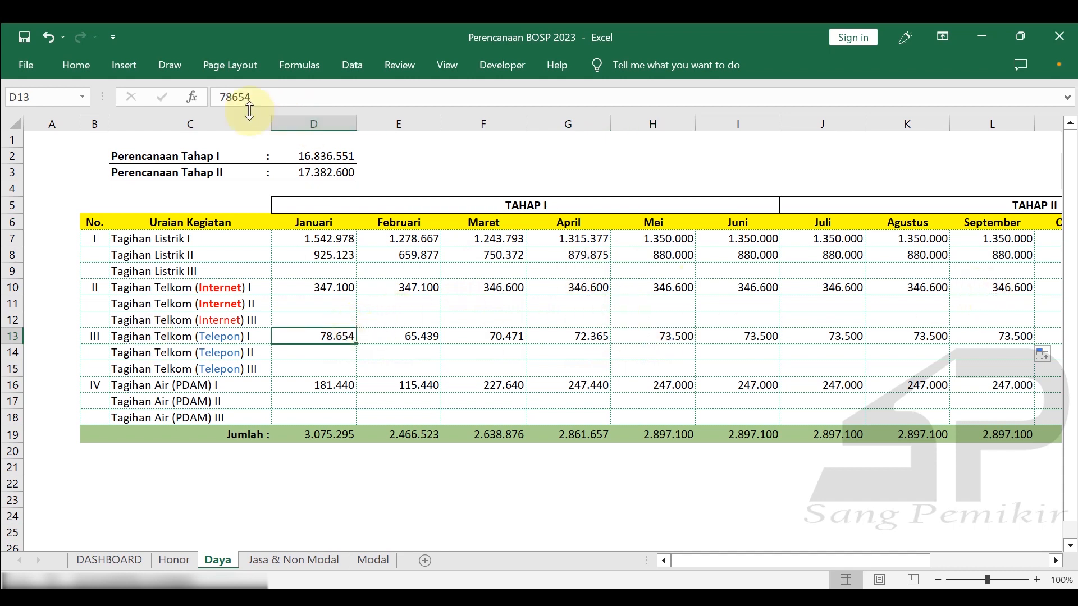
double_click(221, 100)
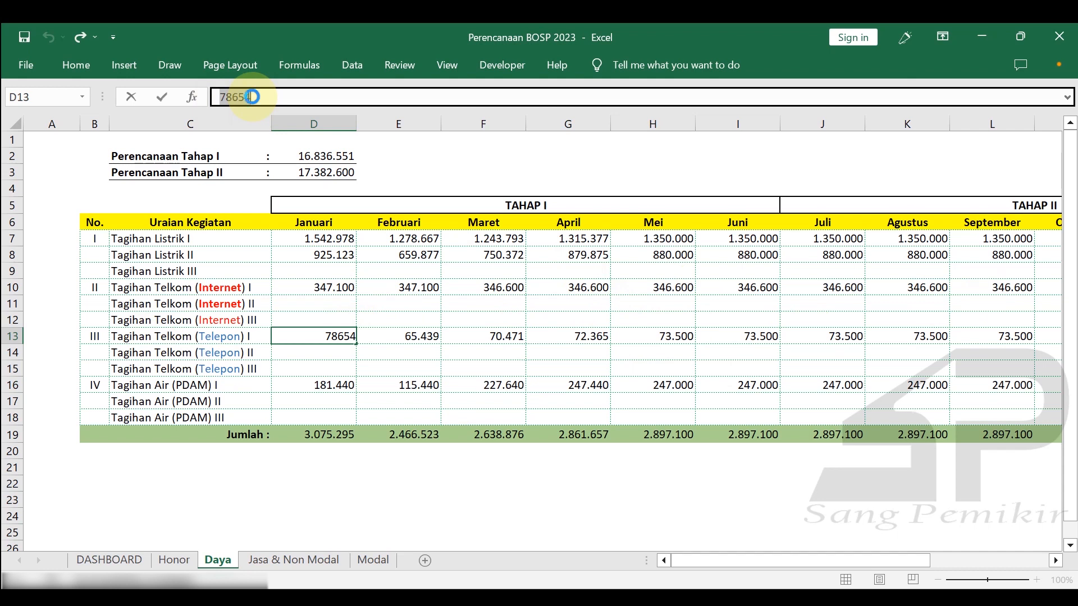
left_click(378, 262)
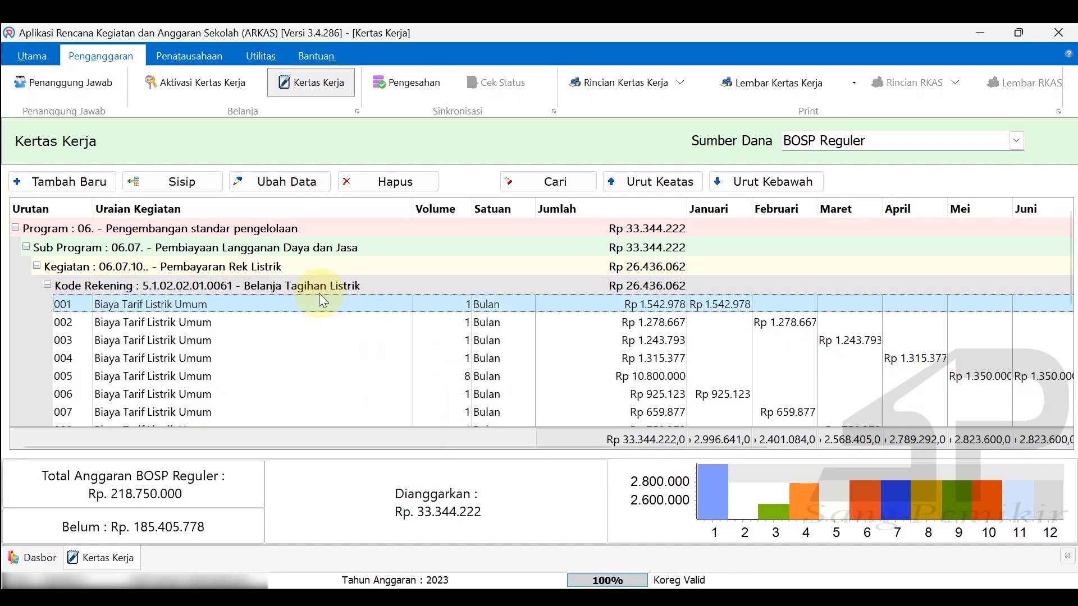
- Start a new Kertas Kerja entry with Kegiatan 06.07.11. Pembayaran Rek Telepon and Kode Rekening 5.1.02.02.01.0059 Belanja Tagihan Telepon
left_click(93, 182)
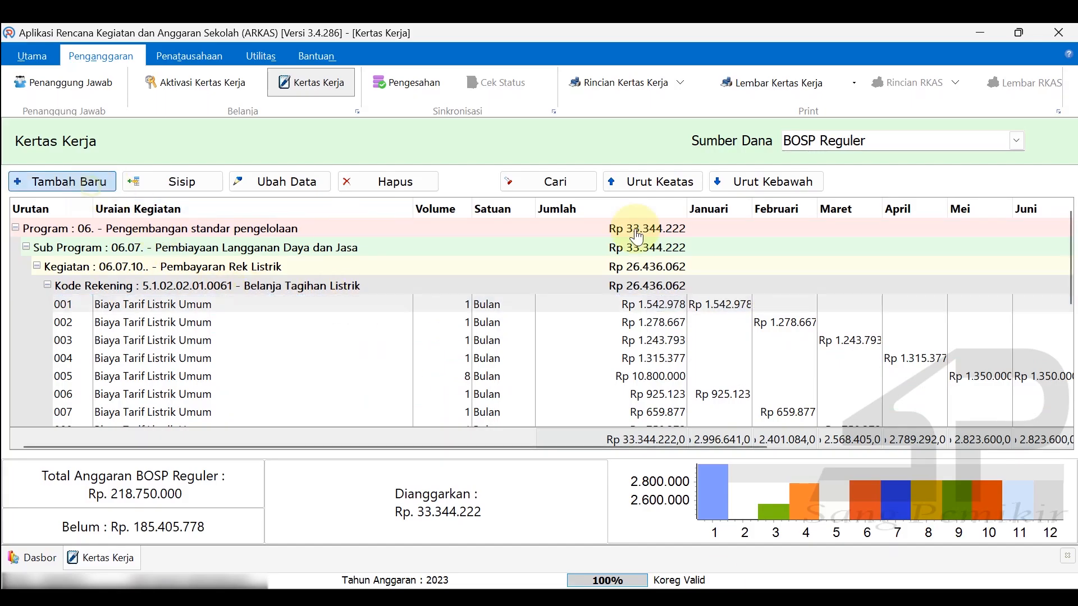
left_click(767, 142)
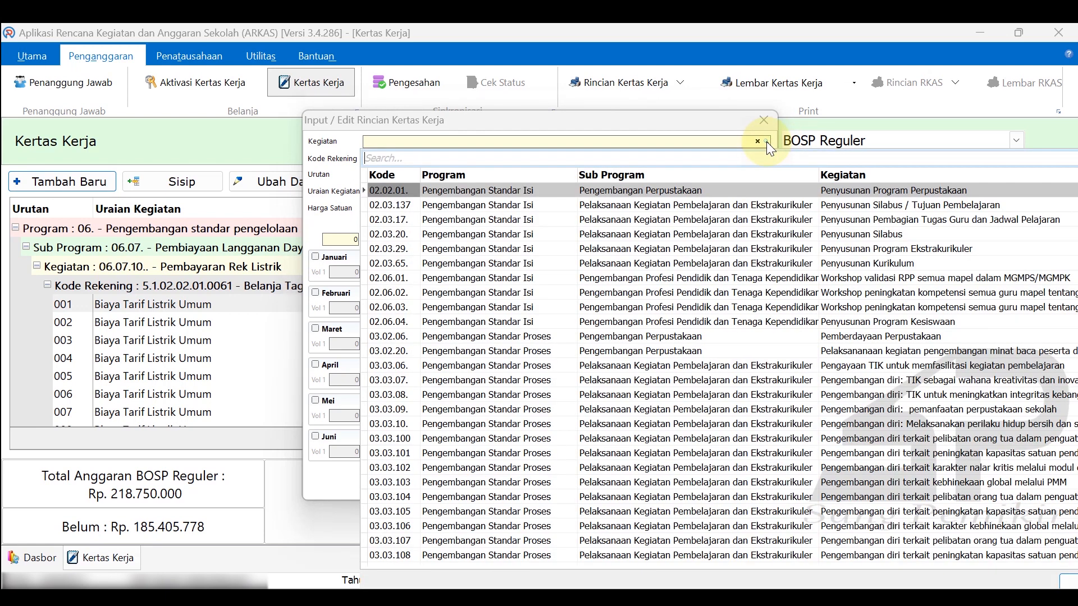
type("telepo")
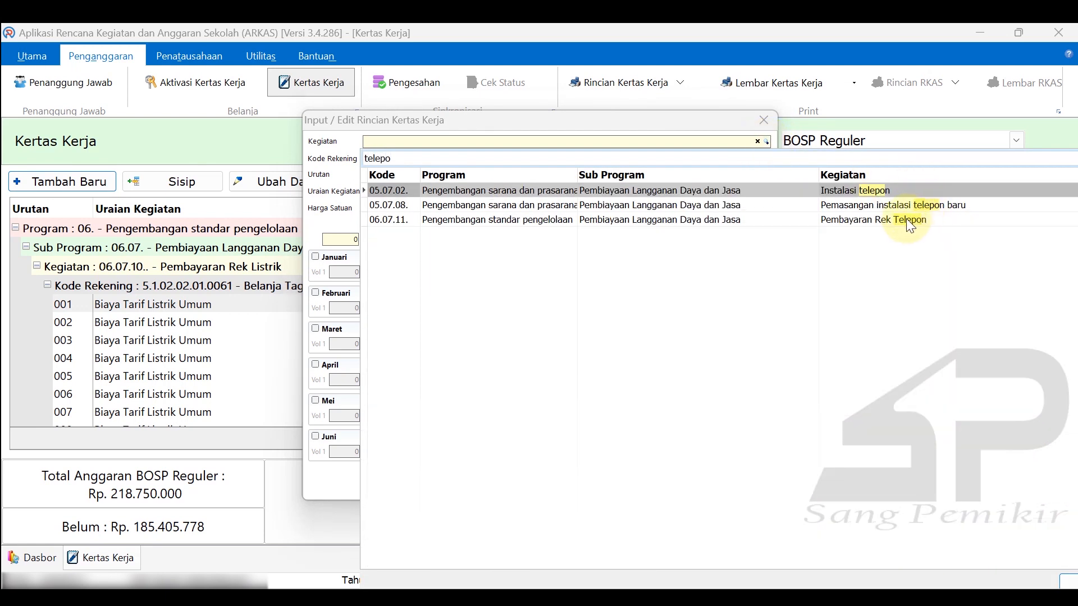
left_click(920, 222)
left_click(767, 159)
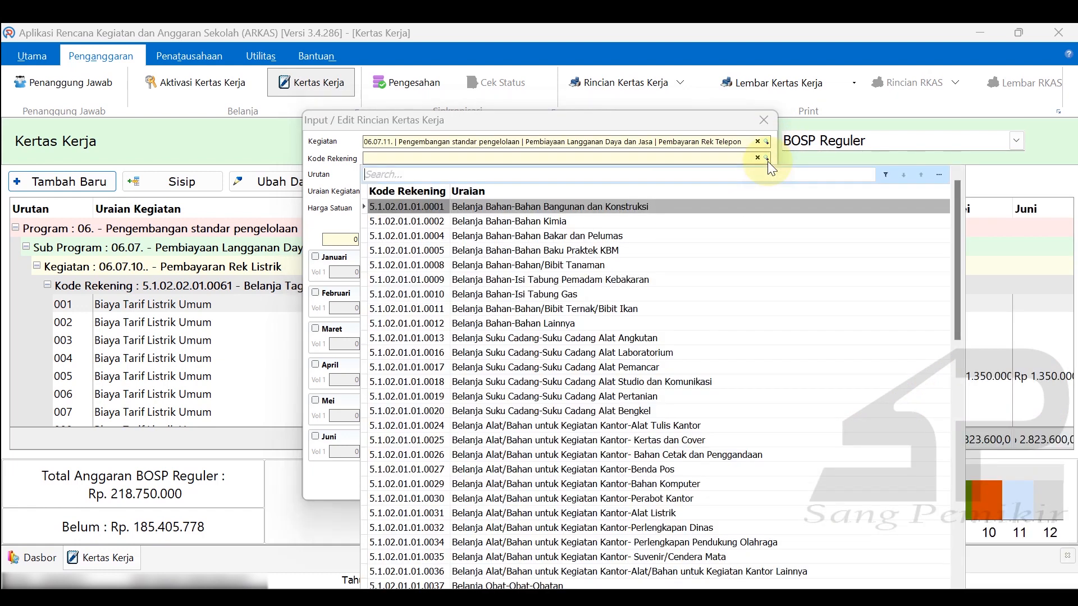
type("telep")
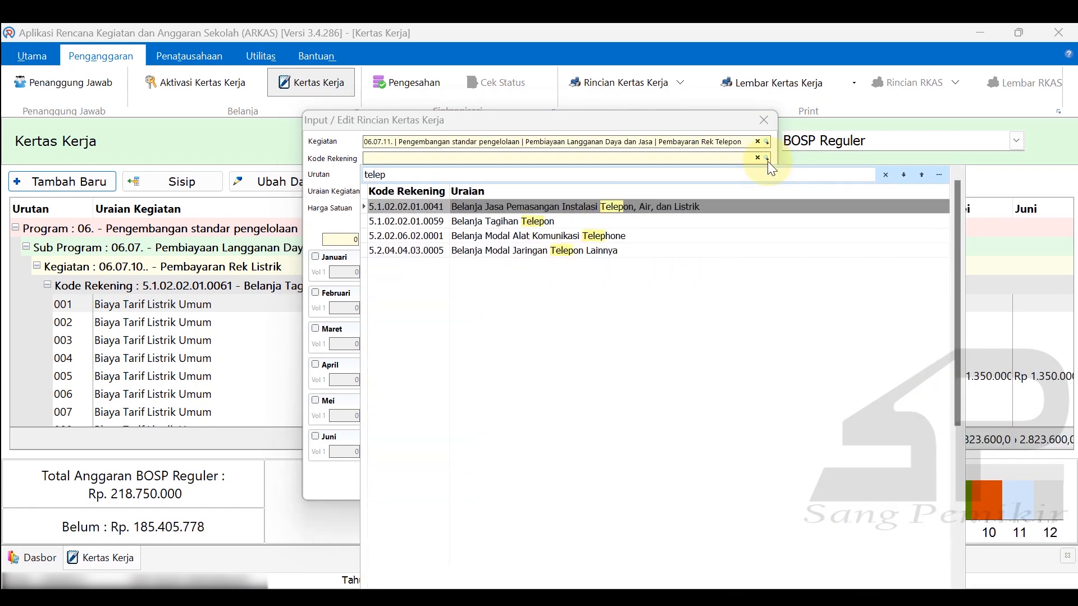
left_click(605, 221)
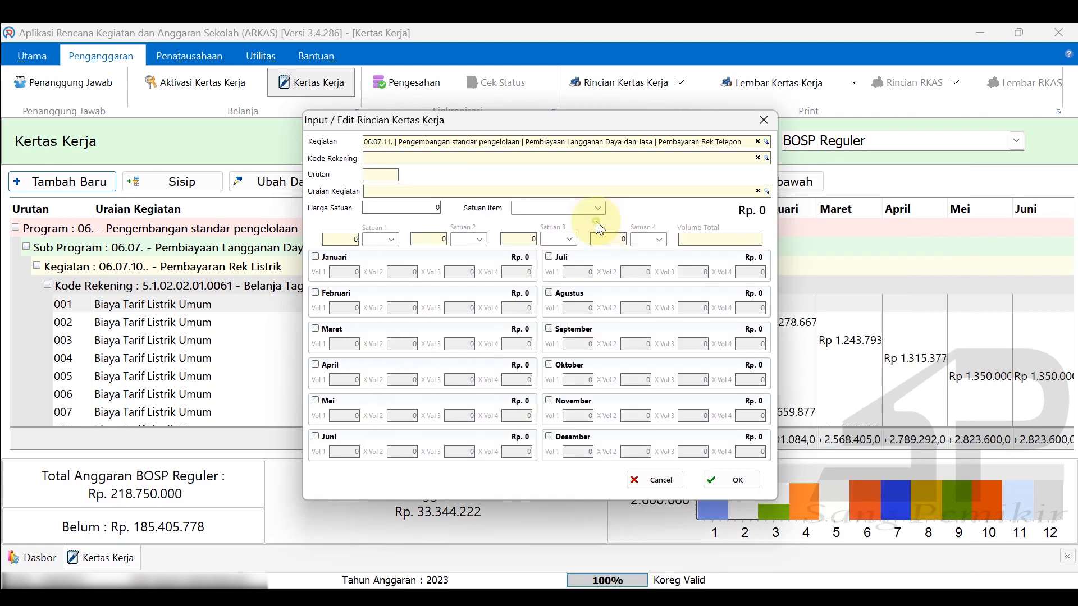
- Try Biaya Telepon, with Menit as its unit, as the Uraian Kegiatan and 100 as the Harga Satuan
left_click(767, 192)
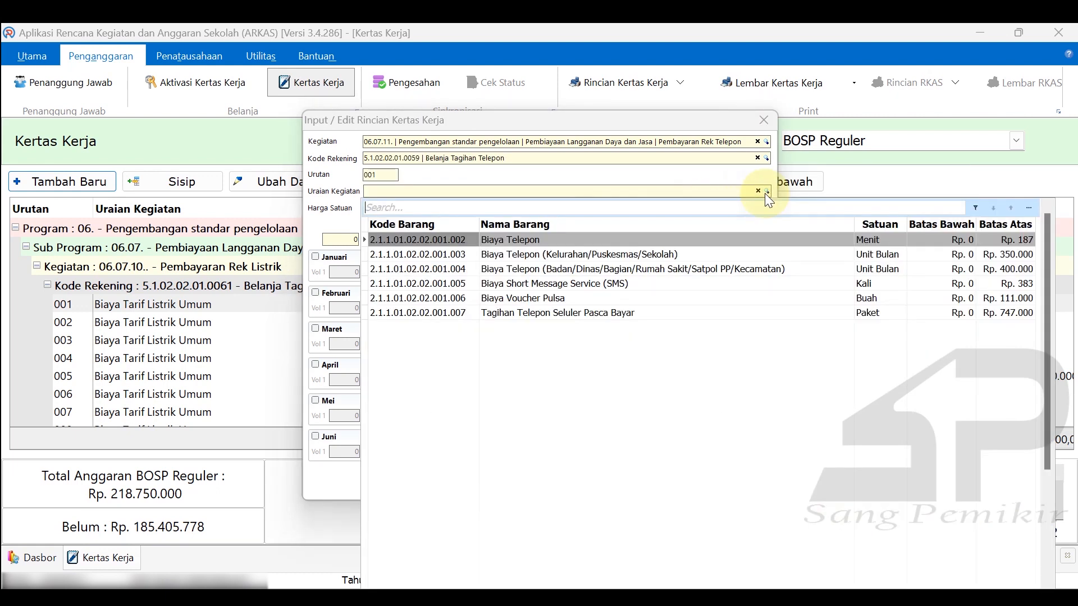
left_click(606, 261)
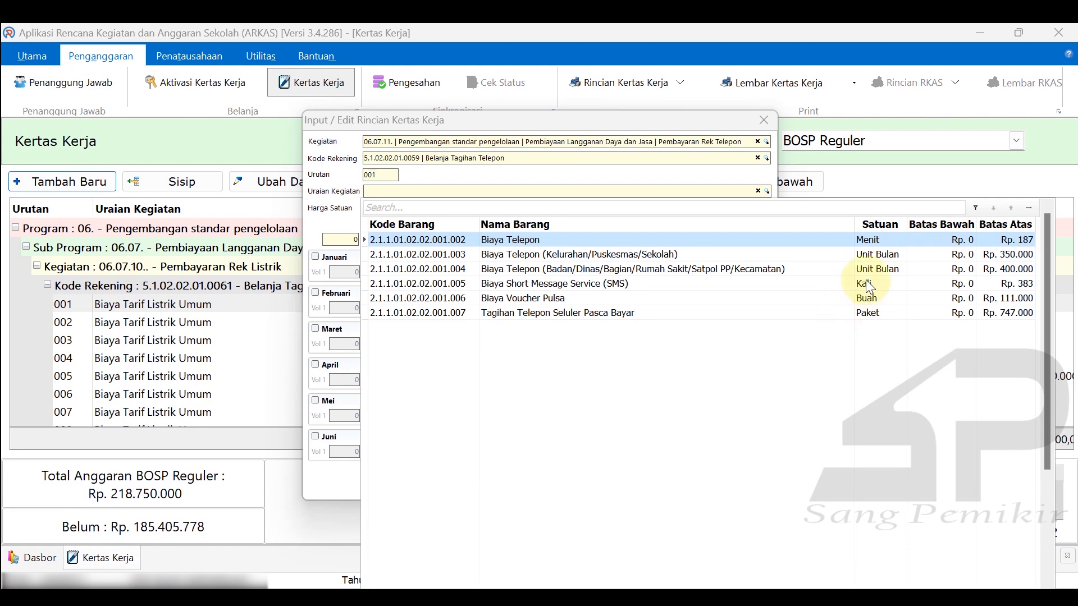
left_click(817, 241)
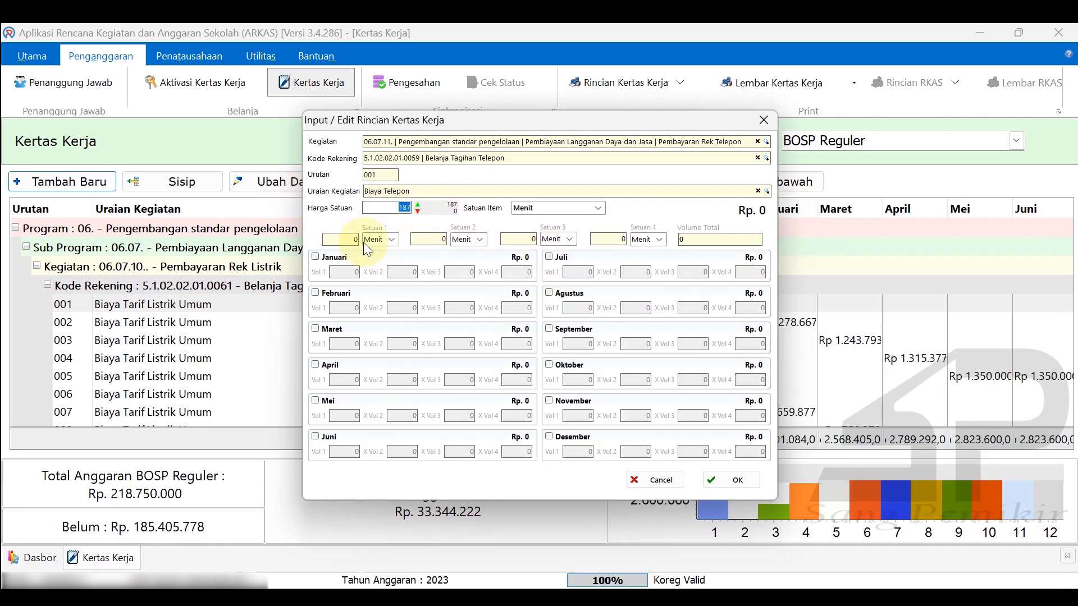
type("100")
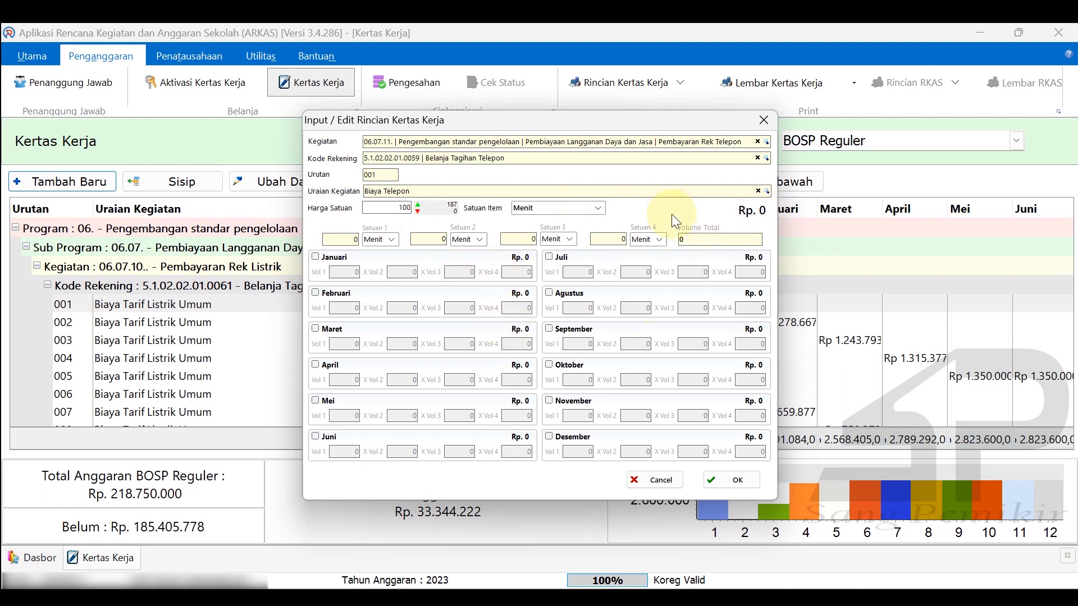
- Set the Uraian Kegiatan to Biaya Telepon (Kelurahan/Puskesmas/Sekolah) and the Harga Satuan to 78654
left_click(767, 192)
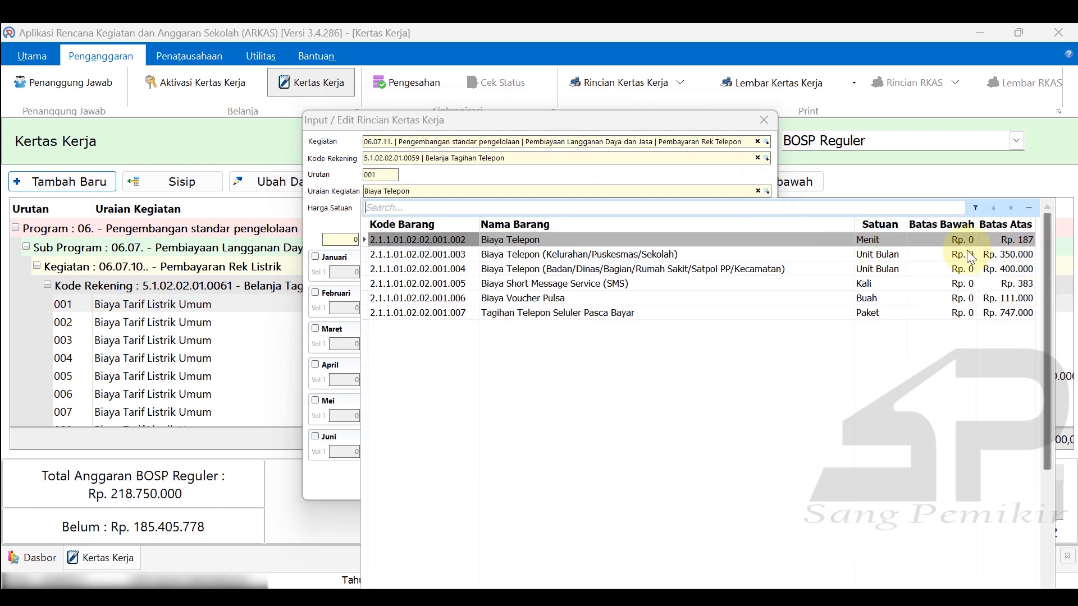
double_click(972, 256)
left_click(420, 238)
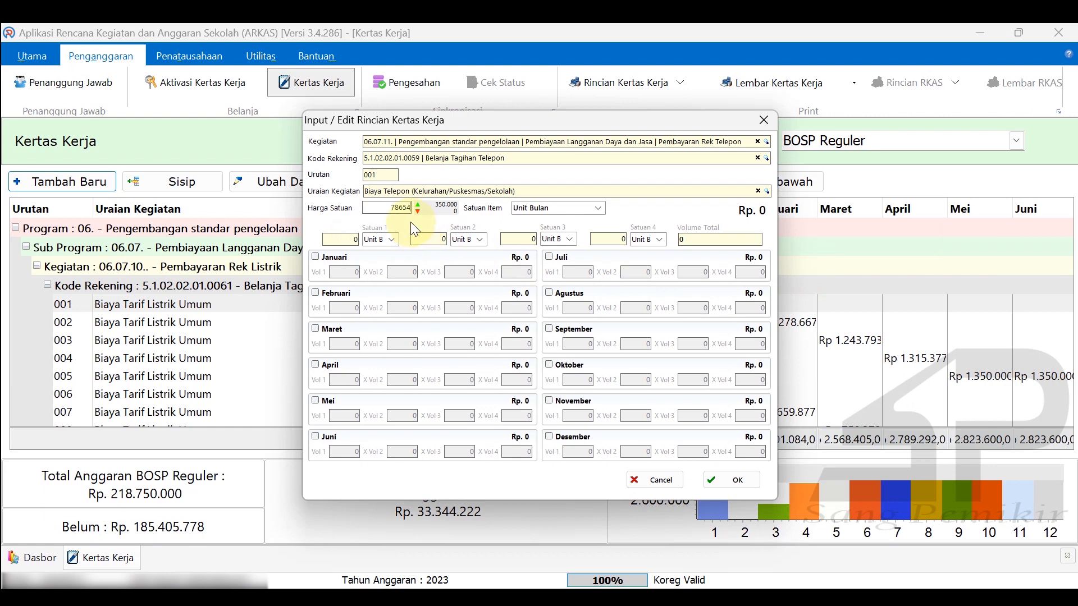
- Enable Januari with Vol 1 set to 1 and save the telephone bill entry
left_click(324, 260)
left_click(356, 272)
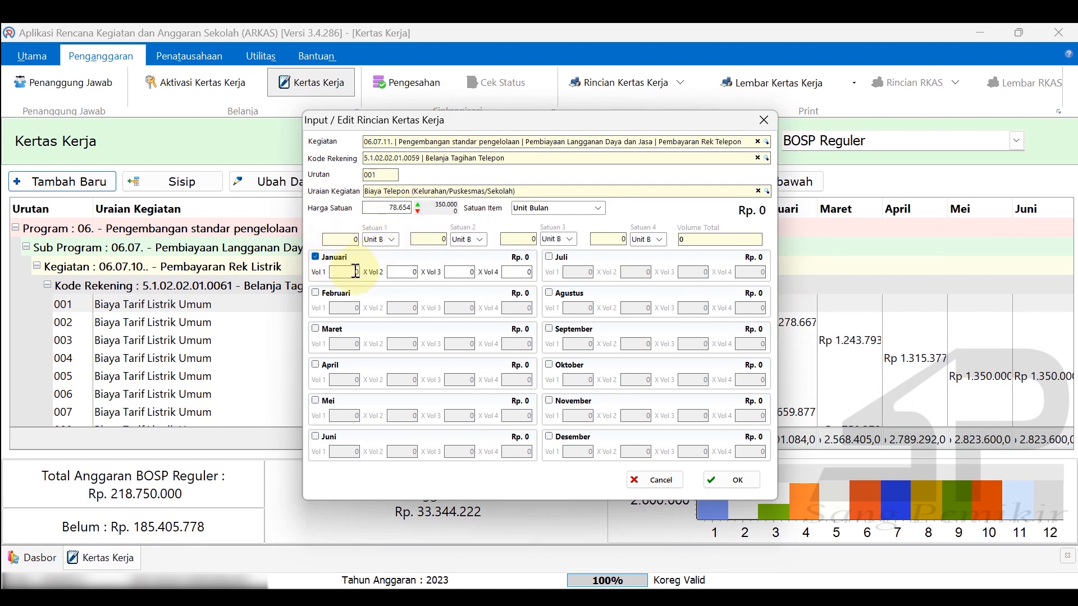
type("1")
key("Tab")
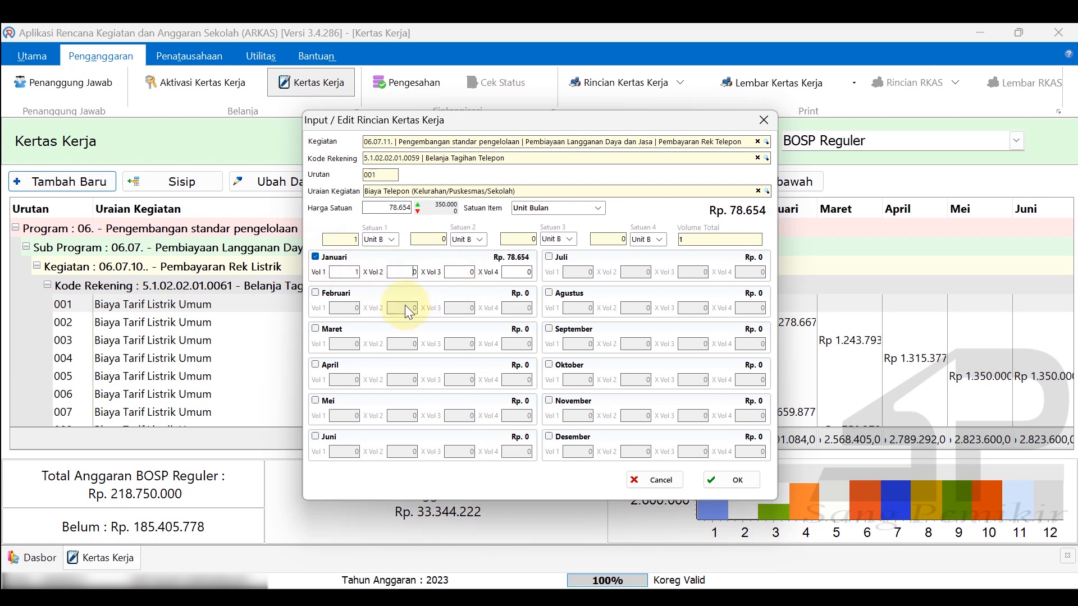
left_click(714, 480)
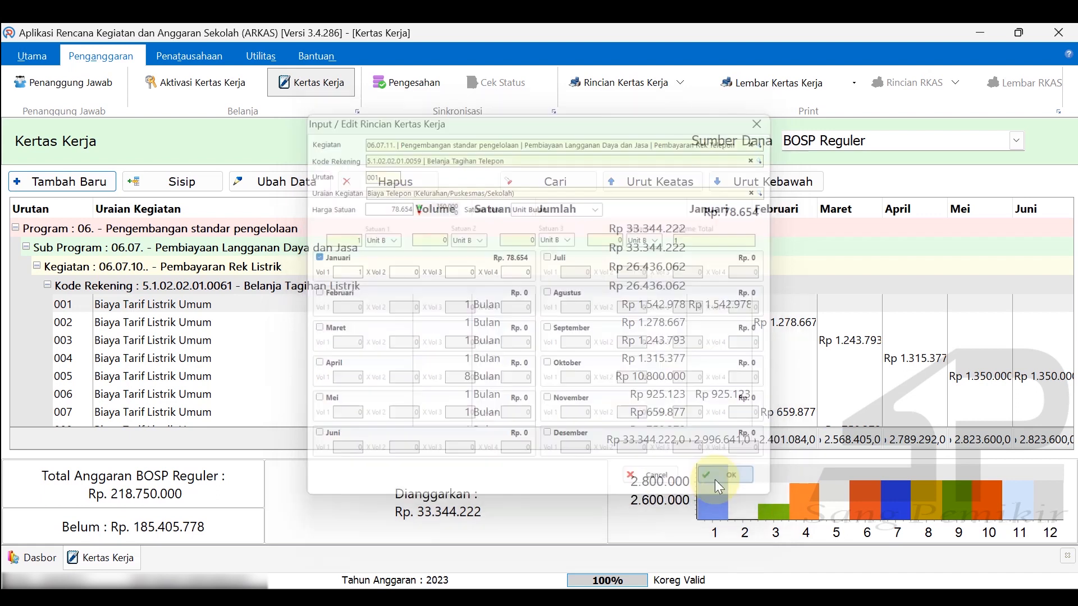
- Locate and select the Biaya Telepon entry under Pembayaran Rek Telepon in the Kertas Kerja
scroll(238, 400, "down", 5)
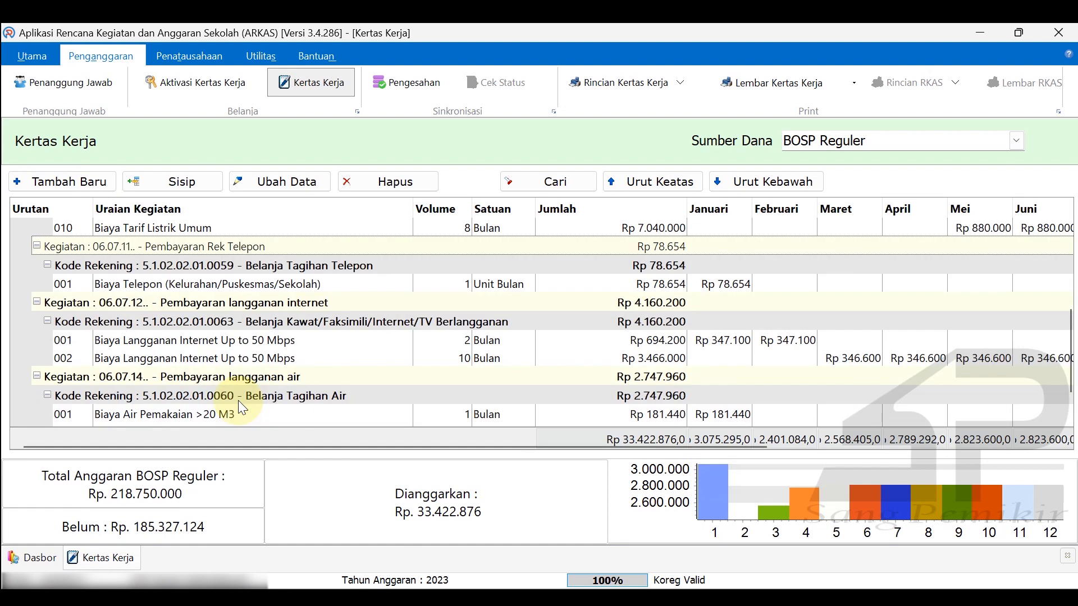
scroll(238, 400, "up", 5)
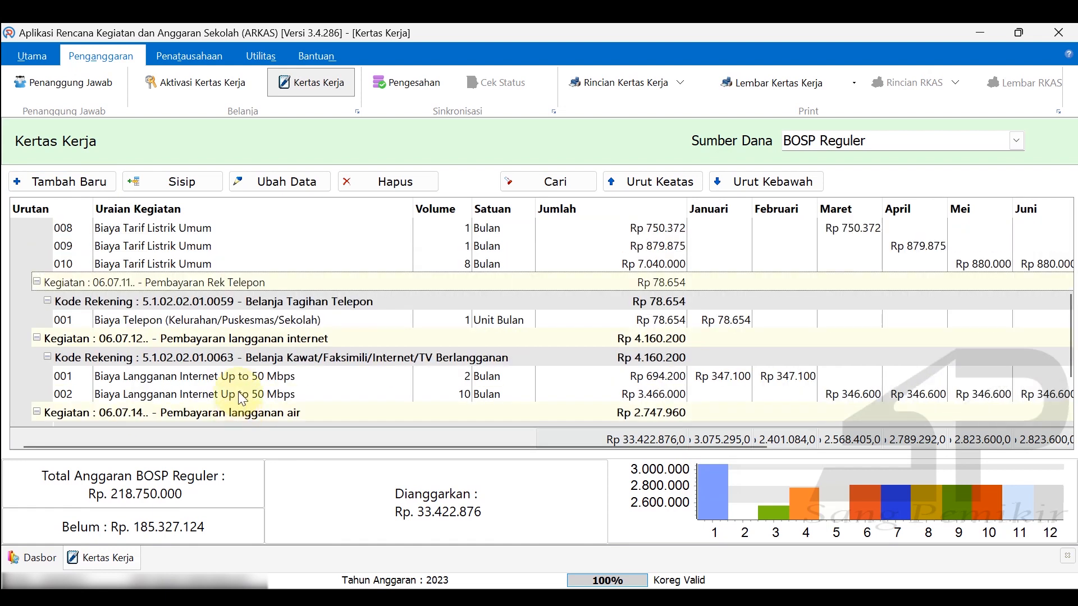
left_click(237, 322)
- Switch to Excel and check the Februari, Maret and April amounts in the Tagihan Telkom (Internet) I row
mouse_move(787, 597)
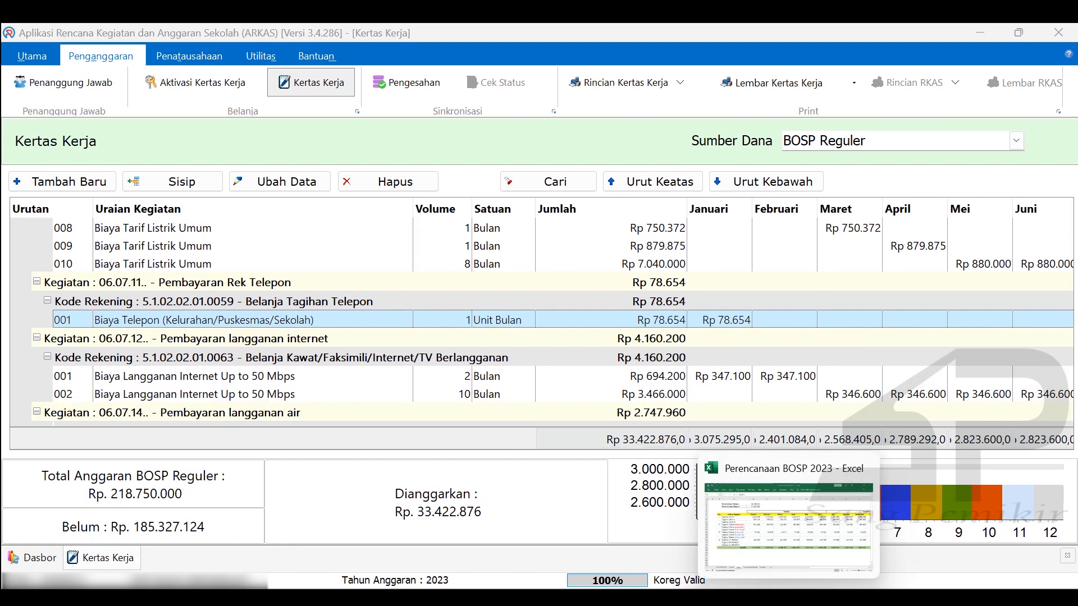
left_click(758, 552)
left_click(415, 287)
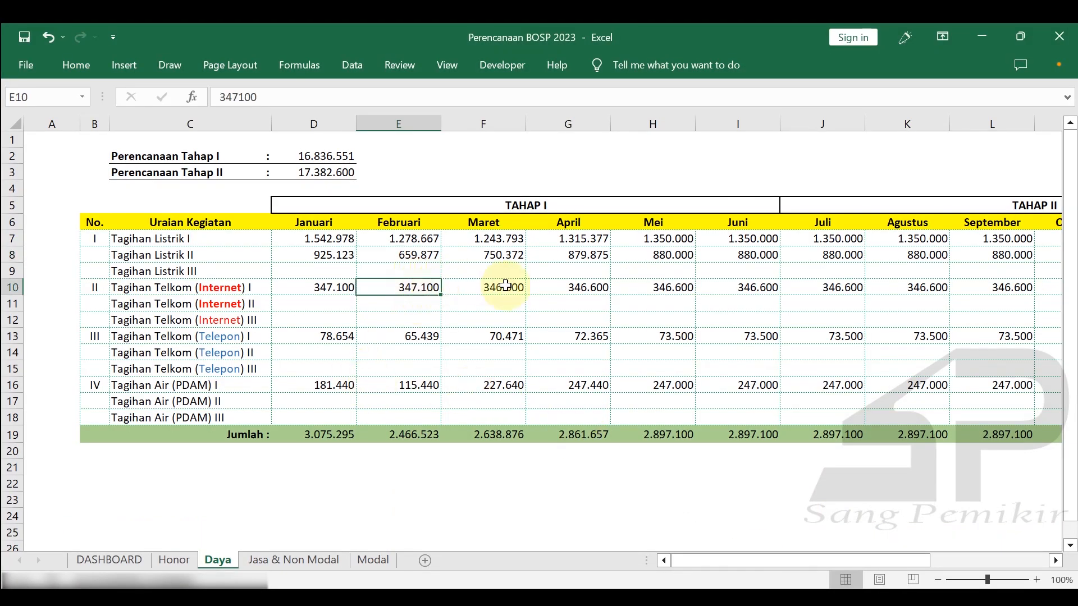
left_click(497, 285)
left_click(573, 289)
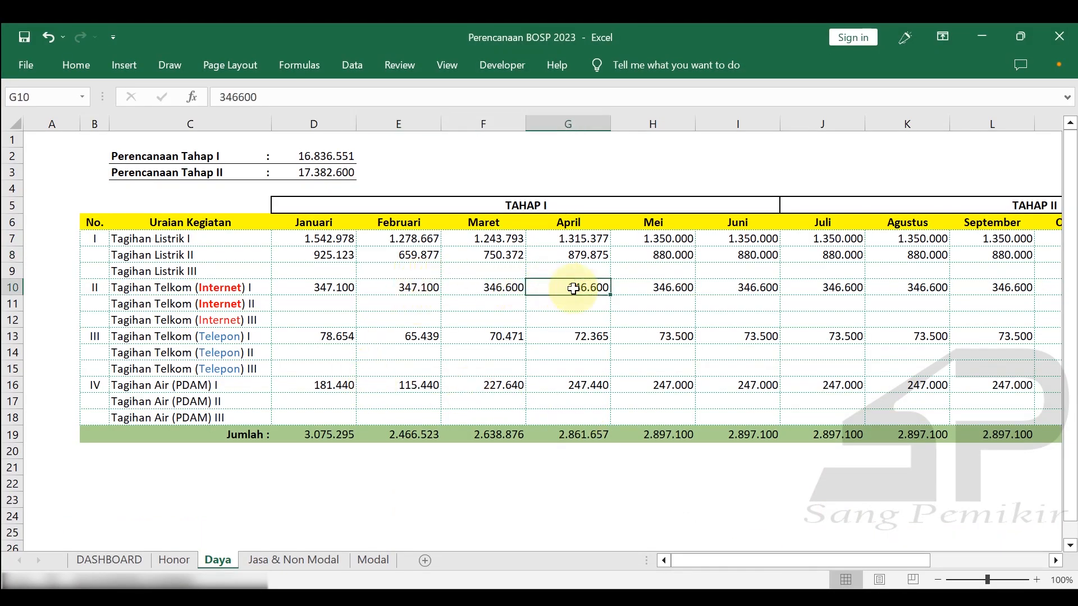
- Check the Mei to September amounts in the Tagihan Telkom (Internet) I row, and switch back to ARKAS
left_click_drag(671, 288, 982, 305)
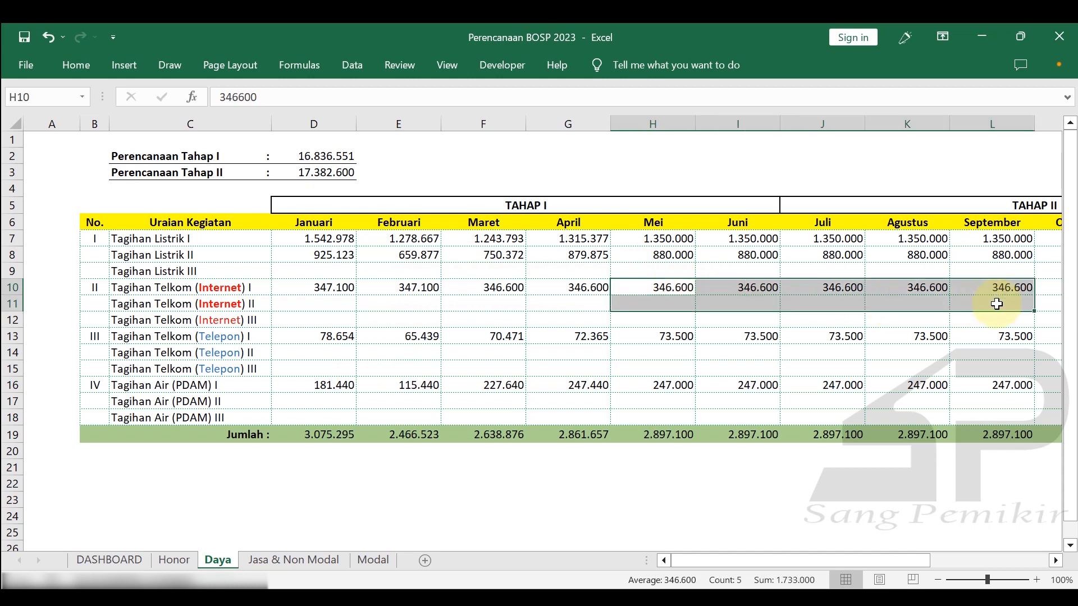
left_click(663, 368)
left_click(696, 598)
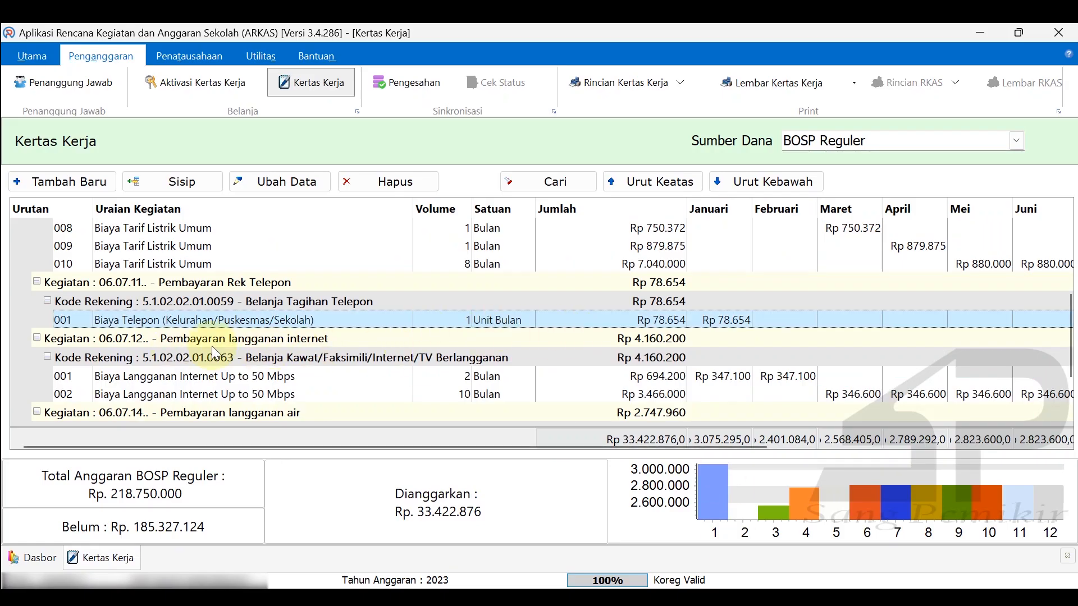
- Delete the Biaya Telepon (Kelurahan/Puskesmas/Sekolah) entry under Pembayaran Rek Telepon and look over the remaining Kertas Kerja entries
left_click(194, 377)
left_click(189, 321)
left_click(349, 180)
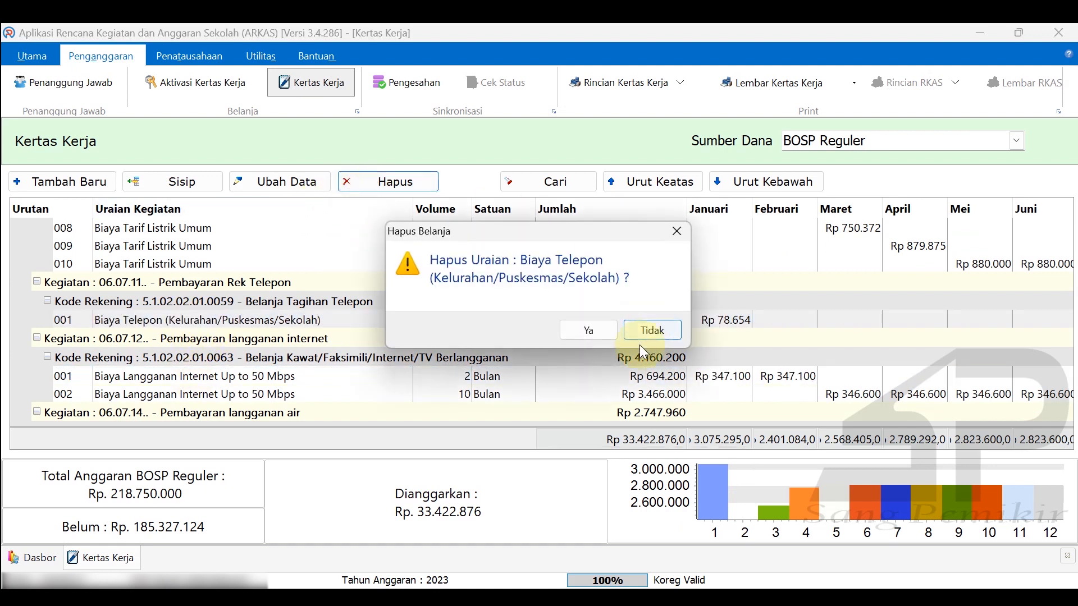
left_click(589, 330)
left_click(281, 340)
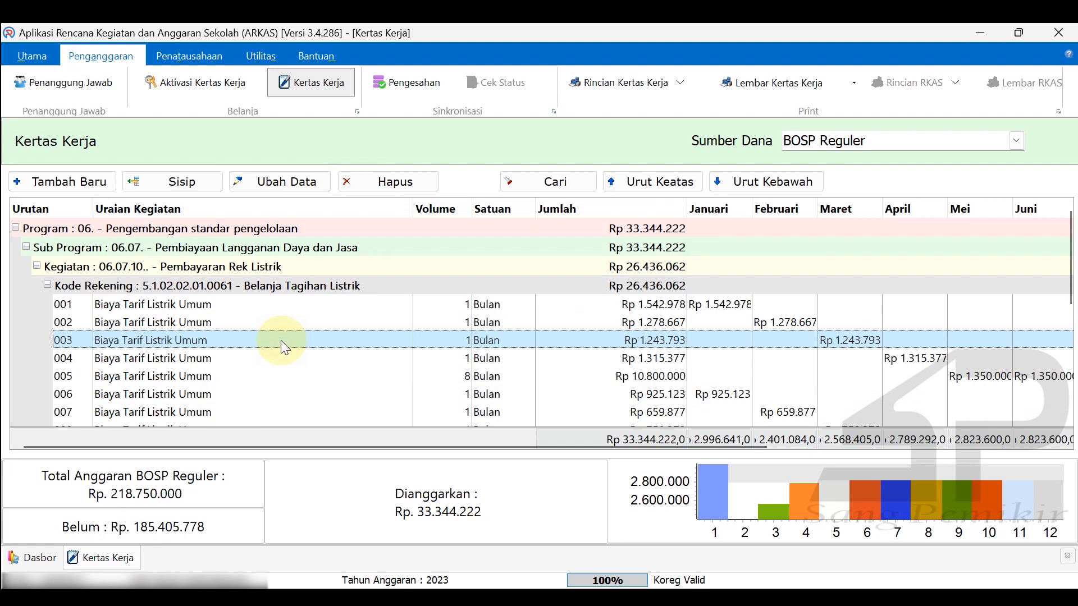
scroll(281, 340, "down", 3)
scroll(281, 340, "down", 3)
scroll(281, 341, "up", 6)
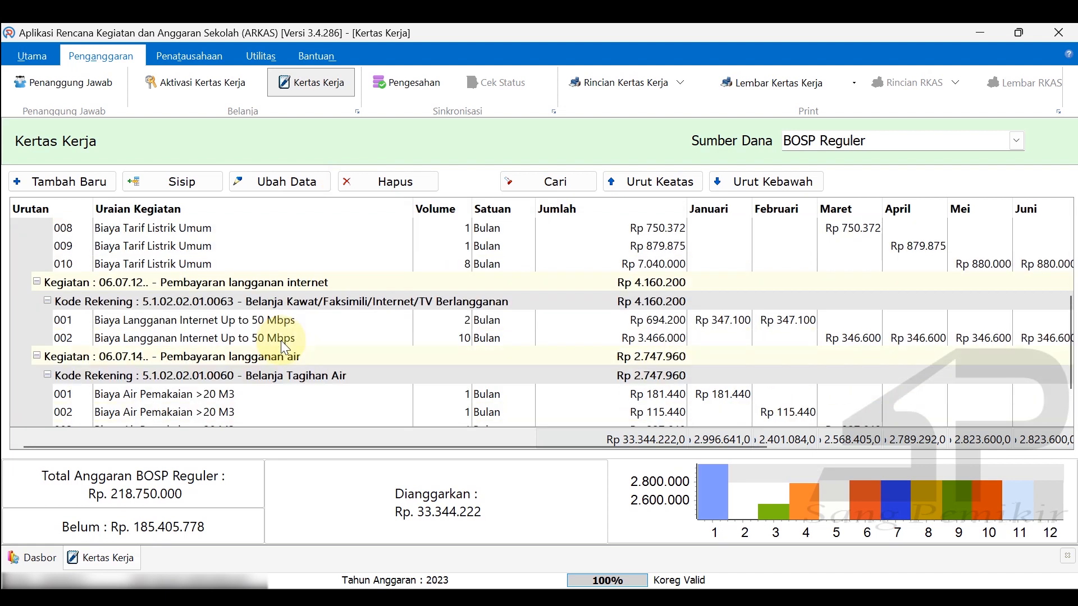
scroll(280, 340, "up", 1)
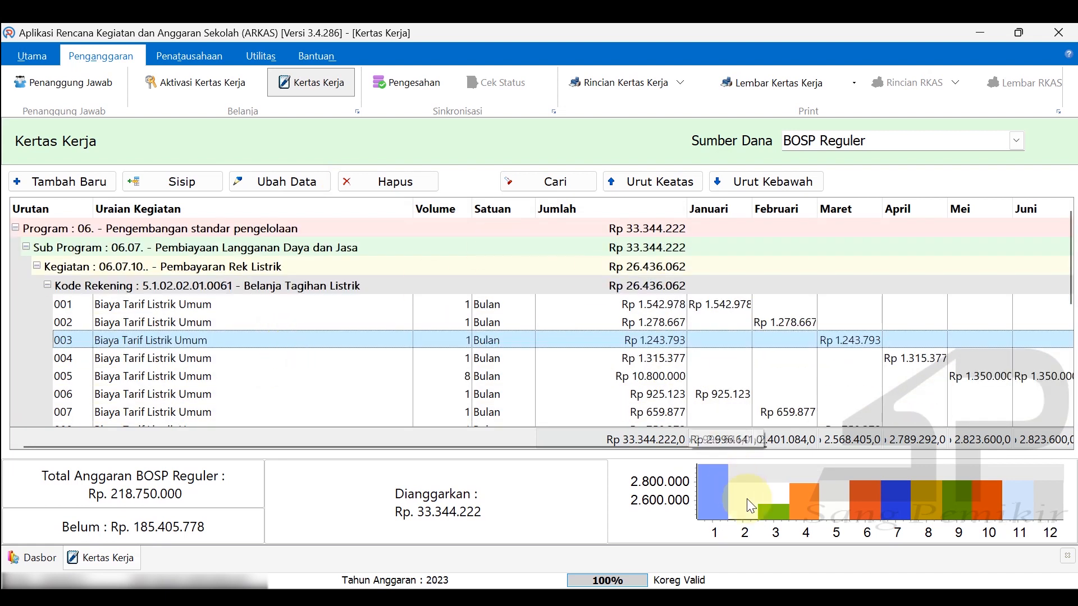